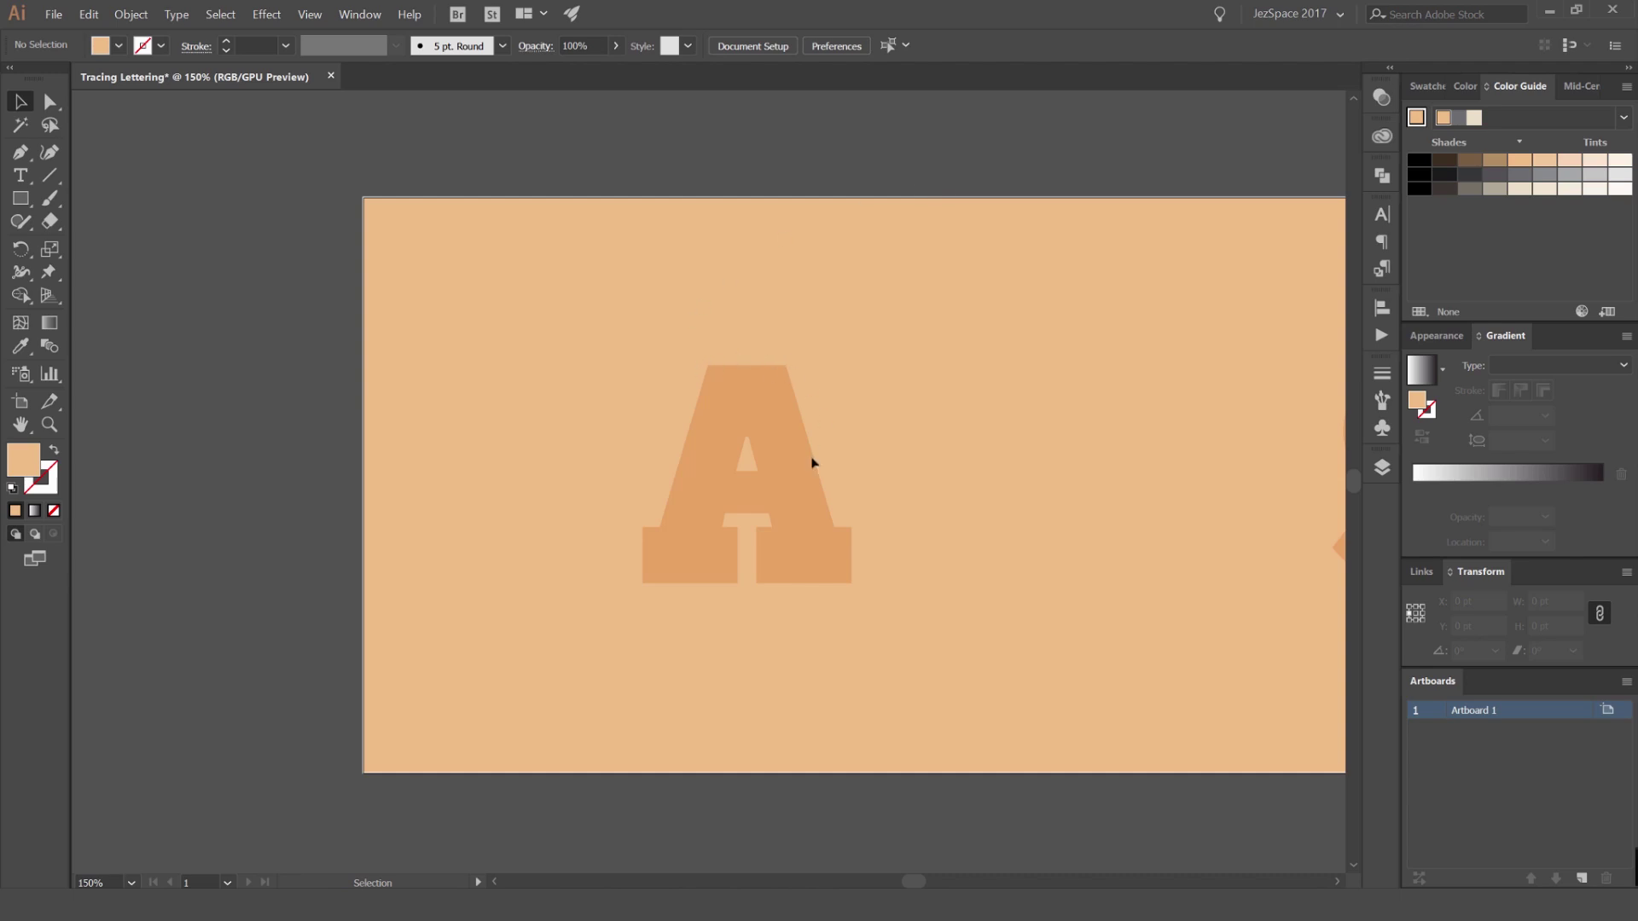
# Inspect the letter A's corners, counter and feet up close
pyautogui.keyDown('alt'); pyautogui.scroll(1, 729, 580); pyautogui.keyUp('alt')
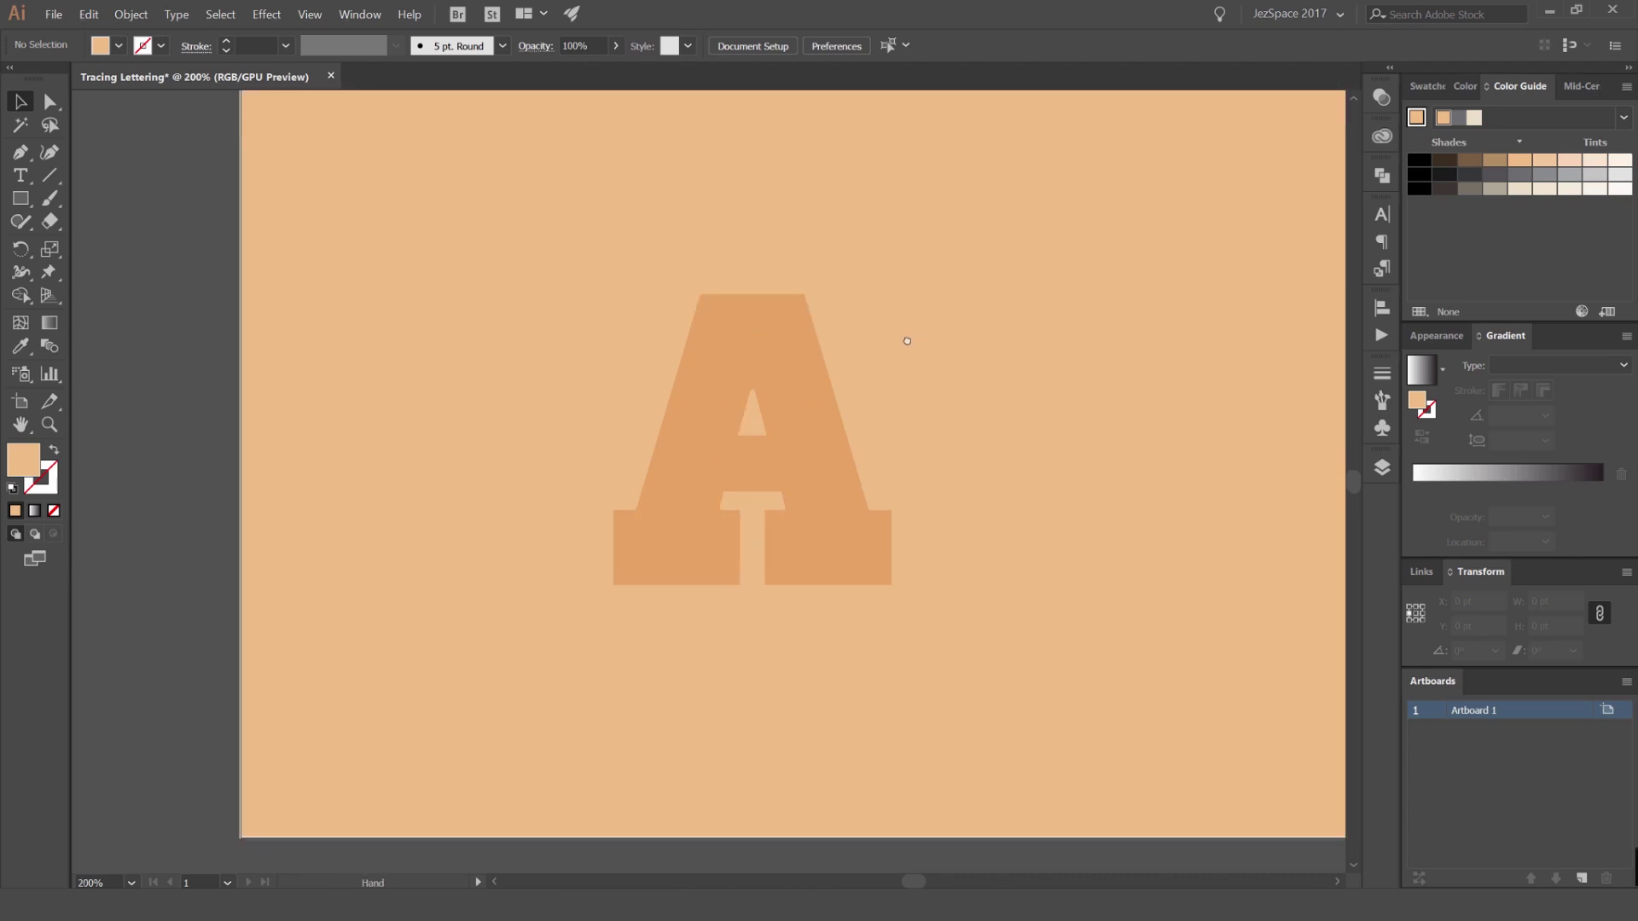
pyautogui.keyDown('alt'); pyautogui.scroll(2, 789, 359); pyautogui.keyUp('alt')
pyautogui.moveTo(735, 443); pyautogui.dragTo(853, 383)
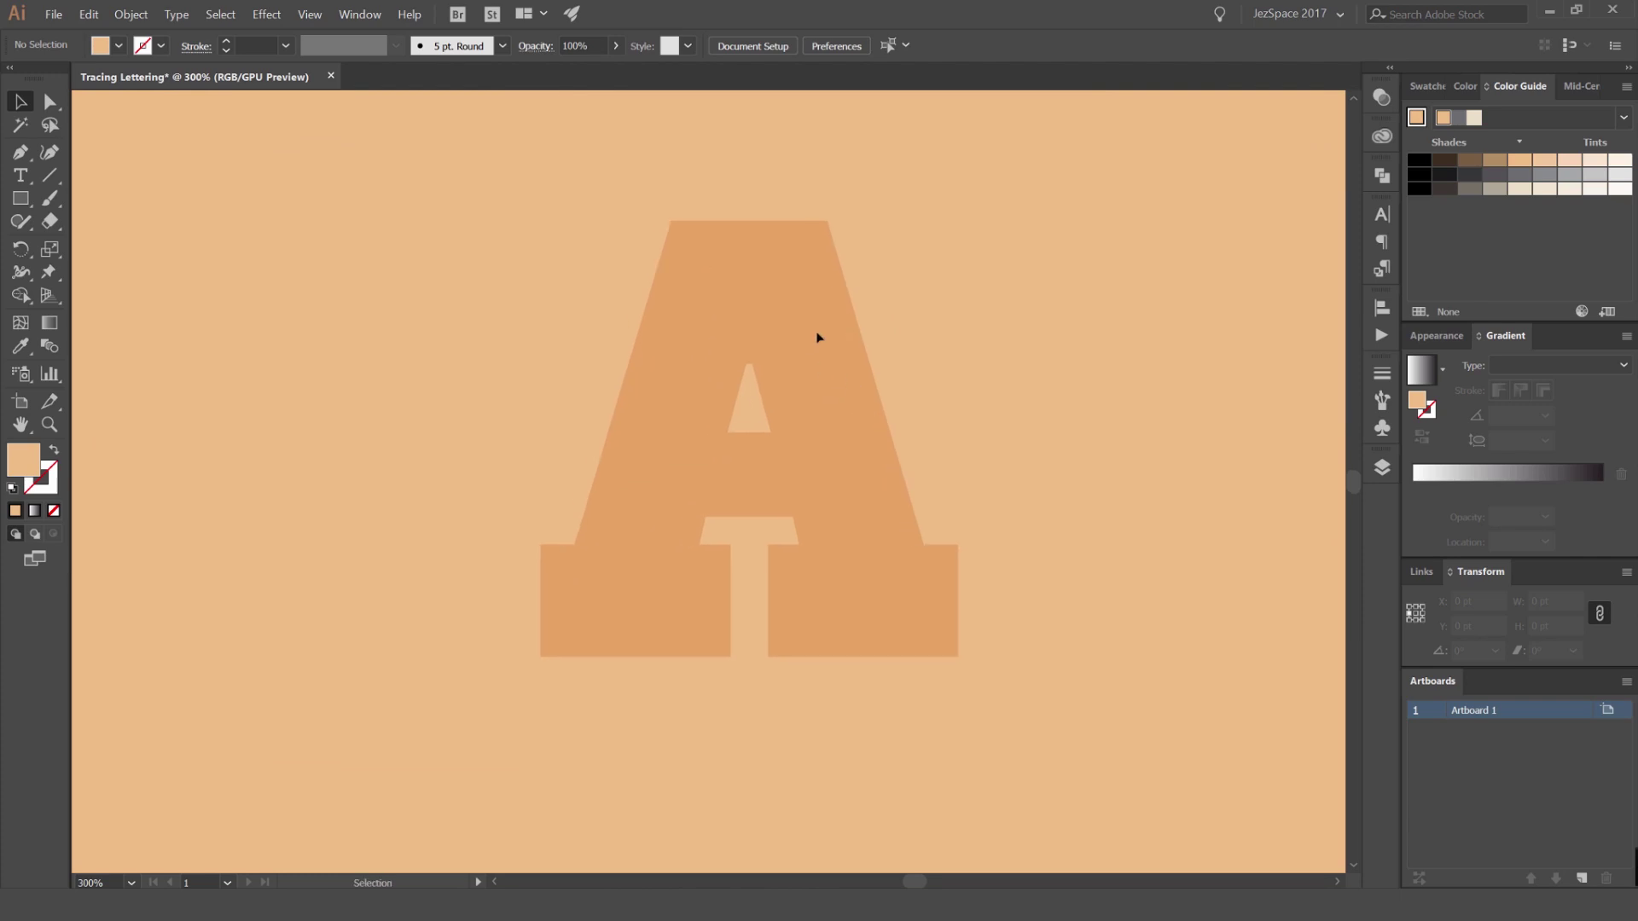
pyautogui.keyDown('alt'); pyautogui.scroll(2, 672, 212); pyautogui.keyUp('alt')
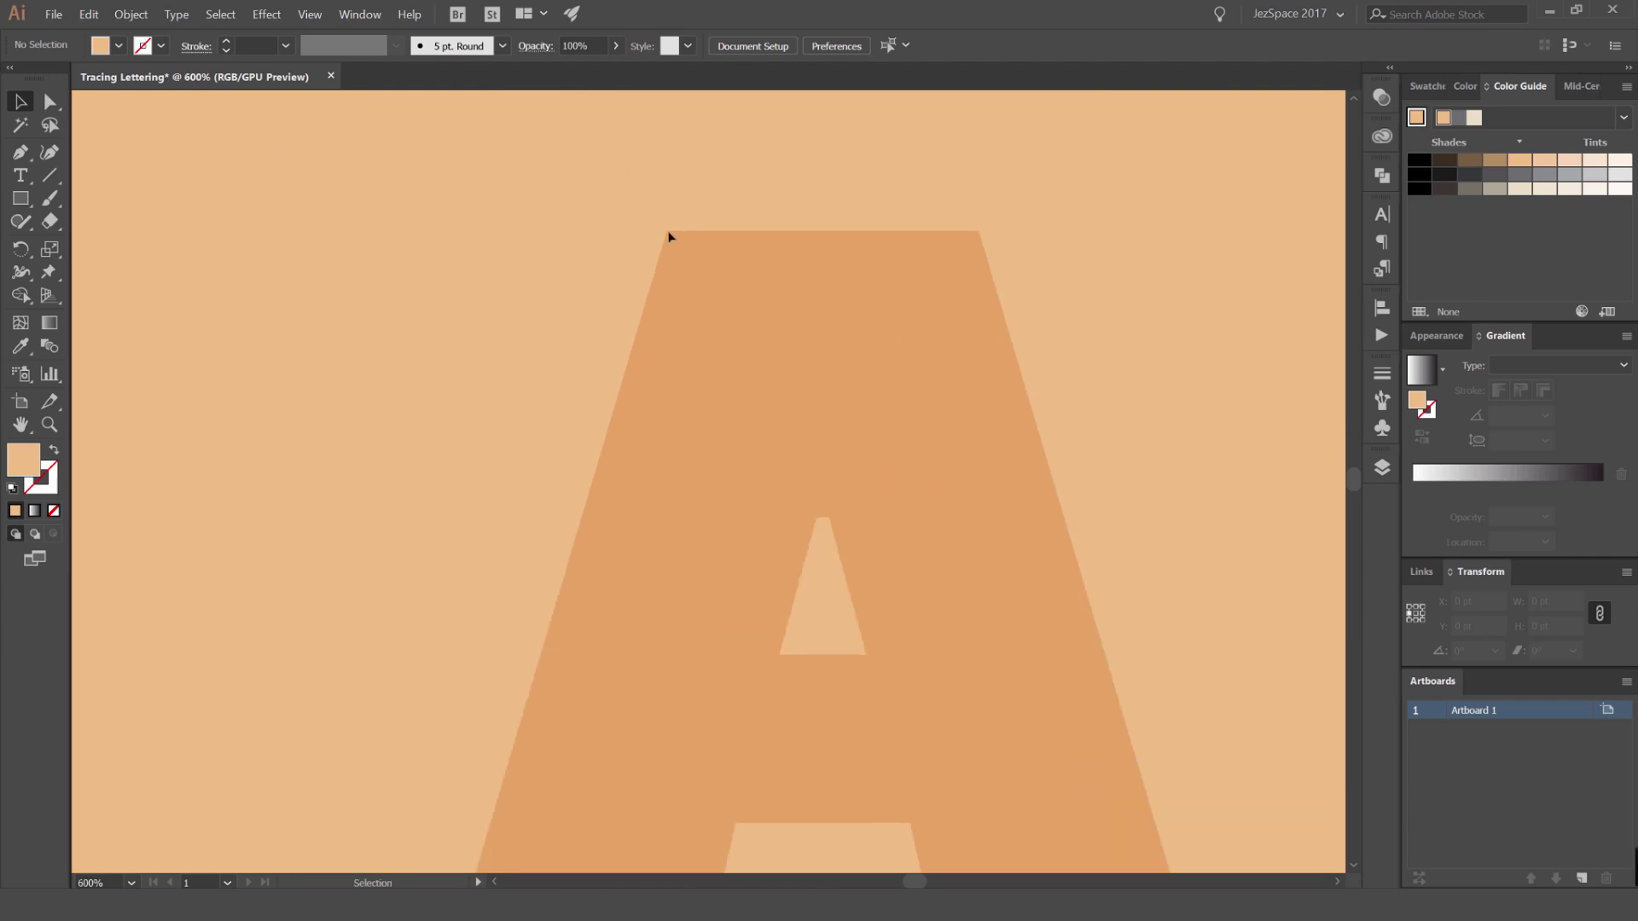
pyautogui.keyDown('alt'); pyautogui.scroll(-2, 954, 227); pyautogui.keyUp('alt')
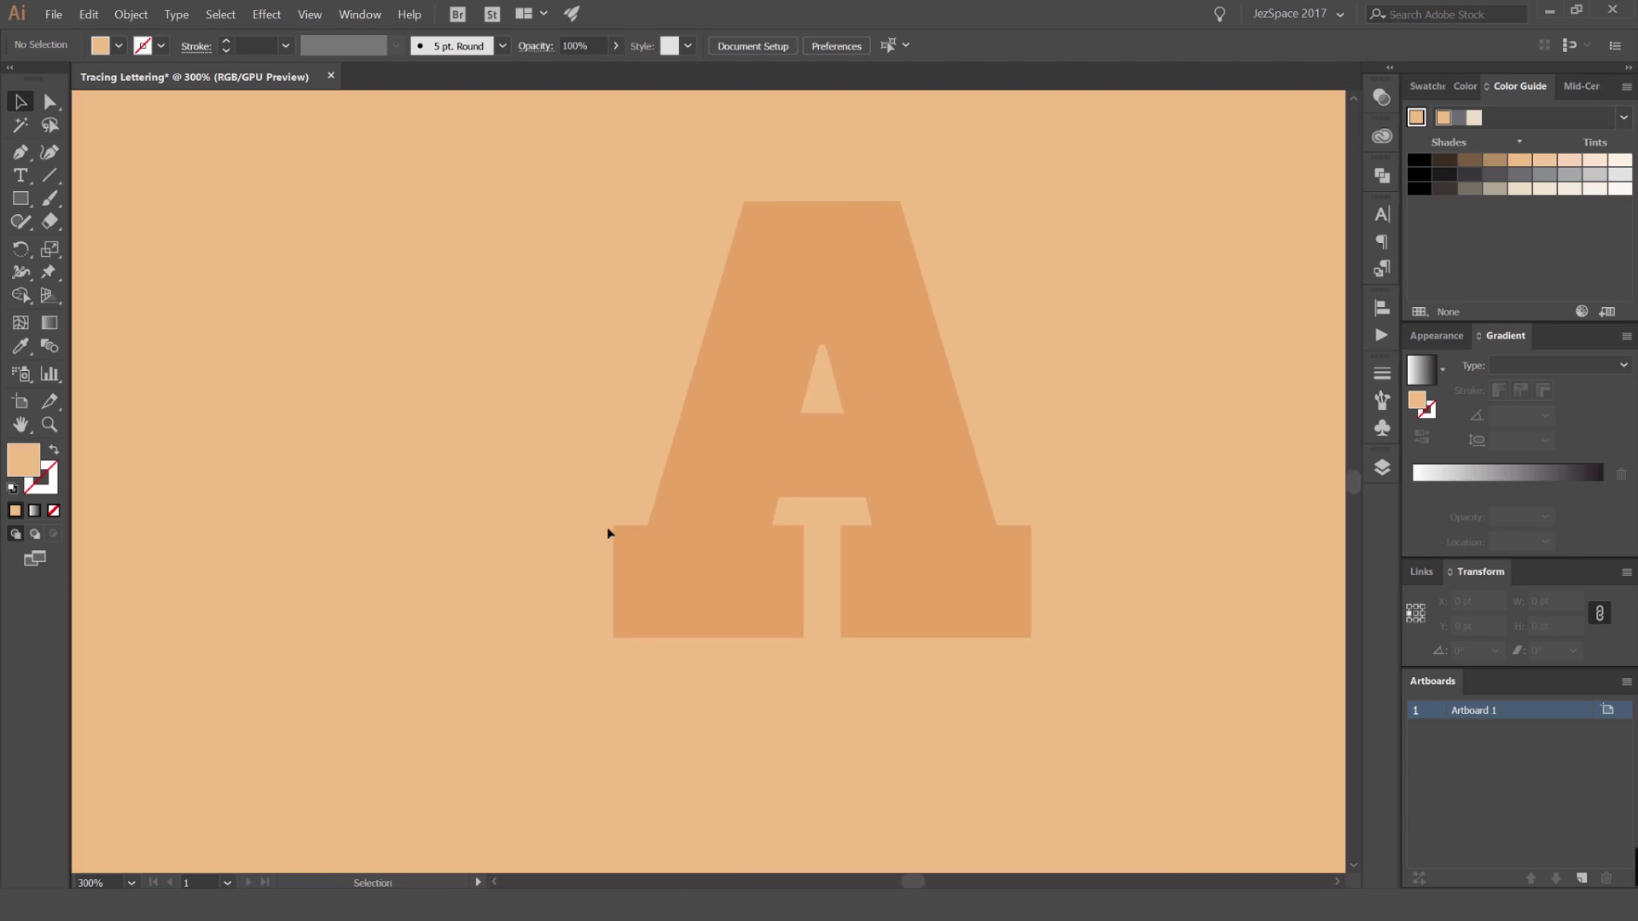
pyautogui.moveTo(956, 387); pyautogui.dragTo(920, 377)
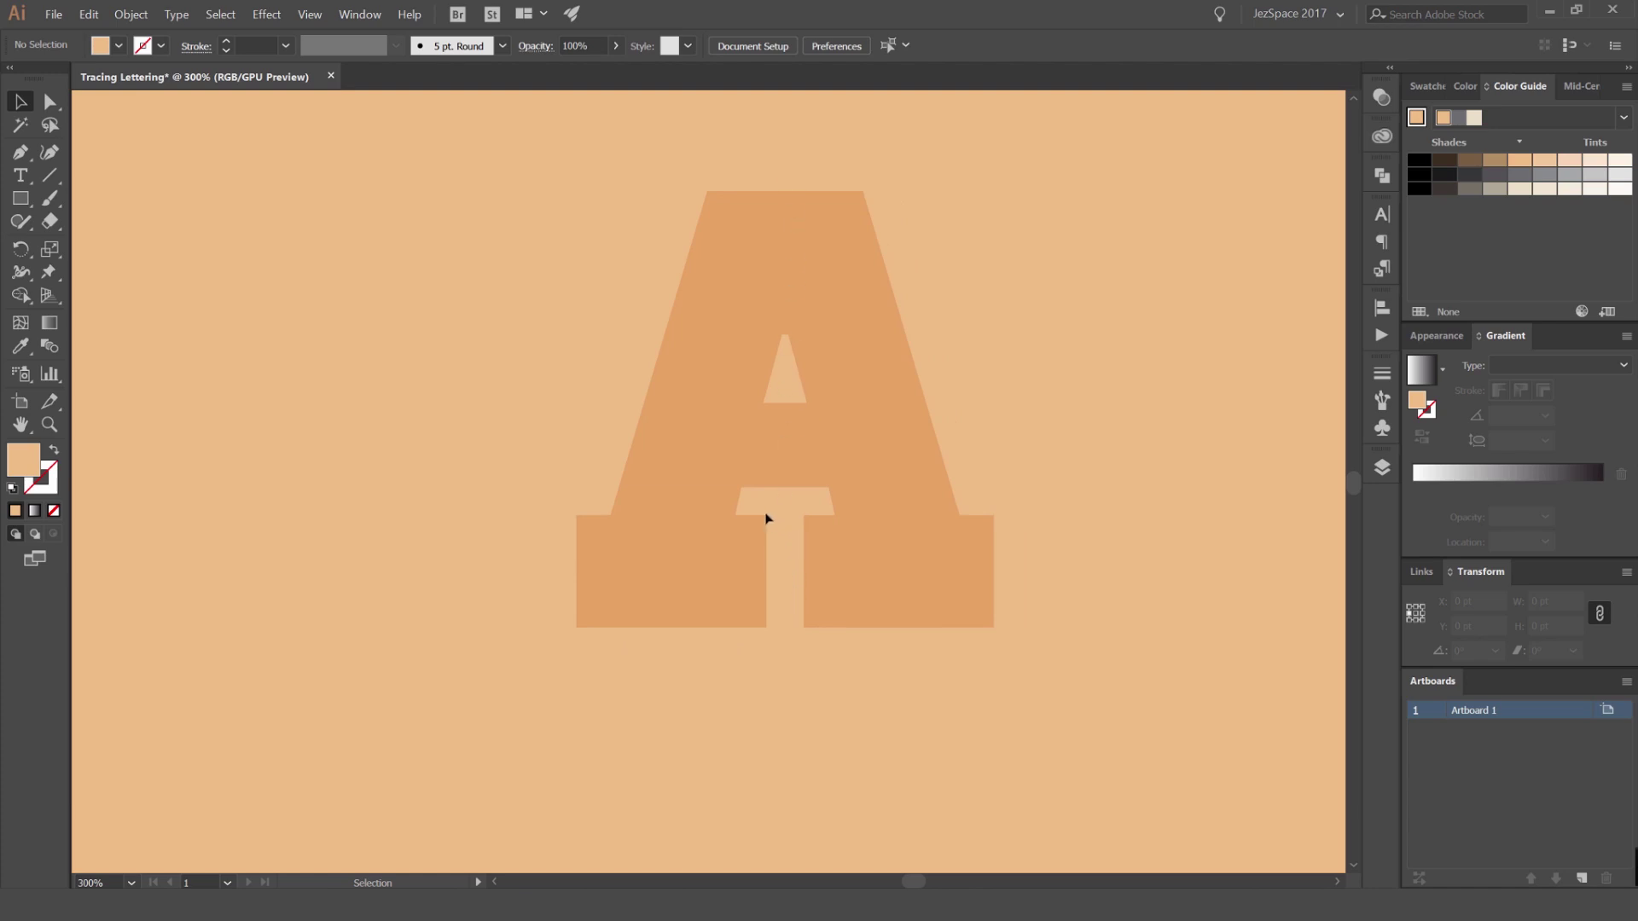
pyautogui.moveTo(830, 252); pyautogui.dragTo(822, 258)
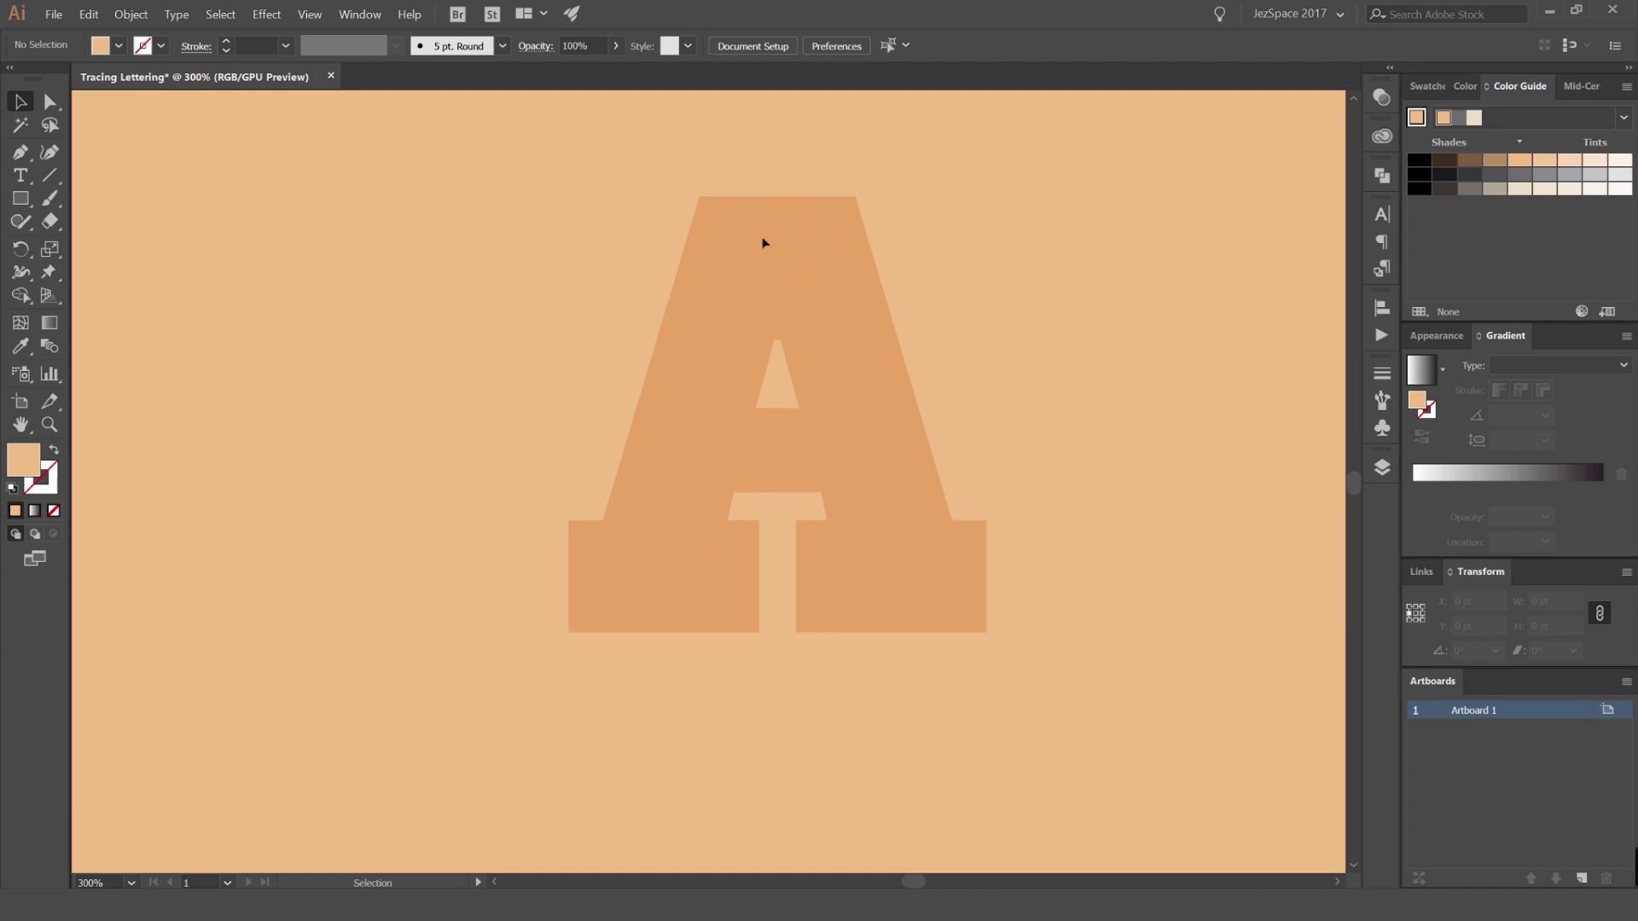
# Draw a vertical Pen tool line about 264.5 pt long through the centre of the letter A at X 400 pt
pyautogui.press('p')
pyautogui.scroll(2, 785, 241)
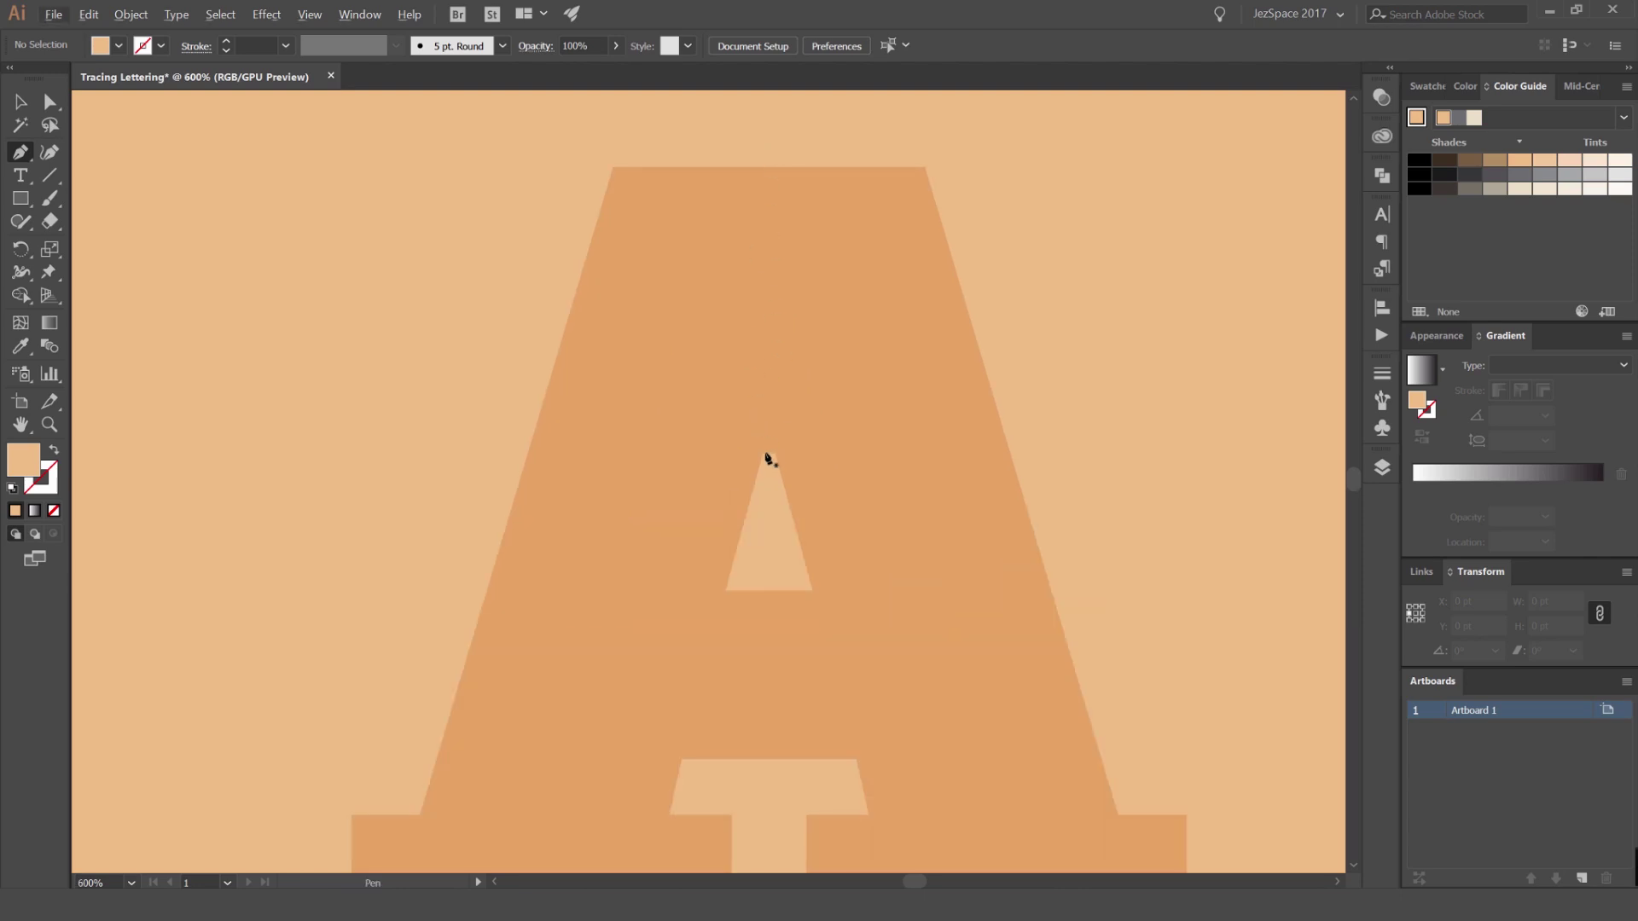
pyautogui.click(769, 161)
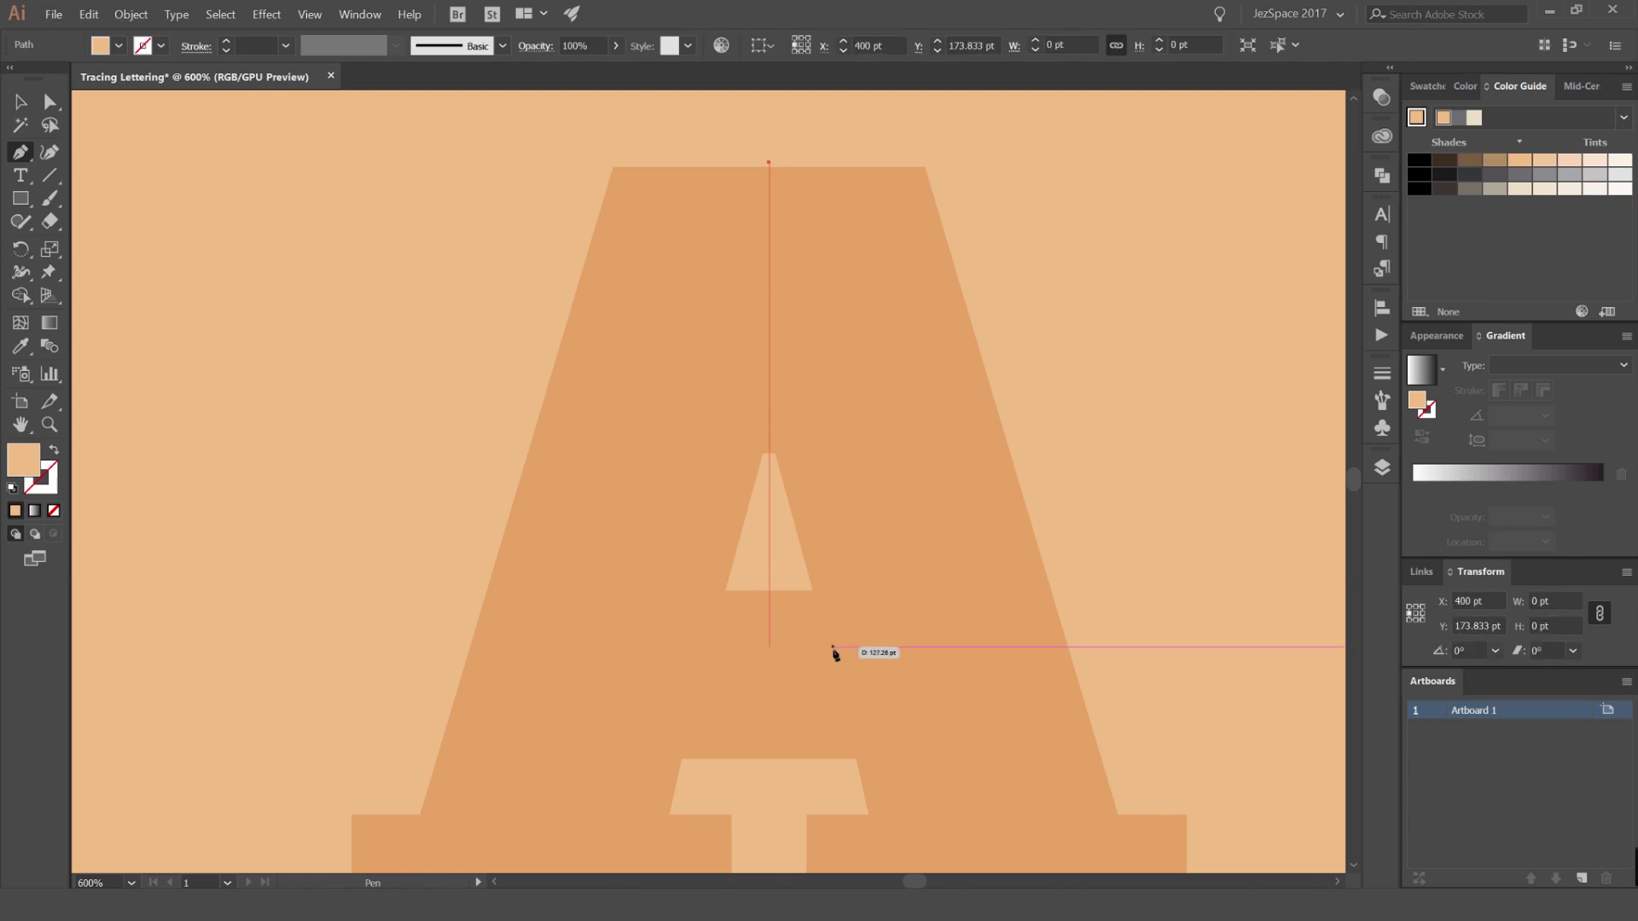
pyautogui.scroll(-2, 834, 724)
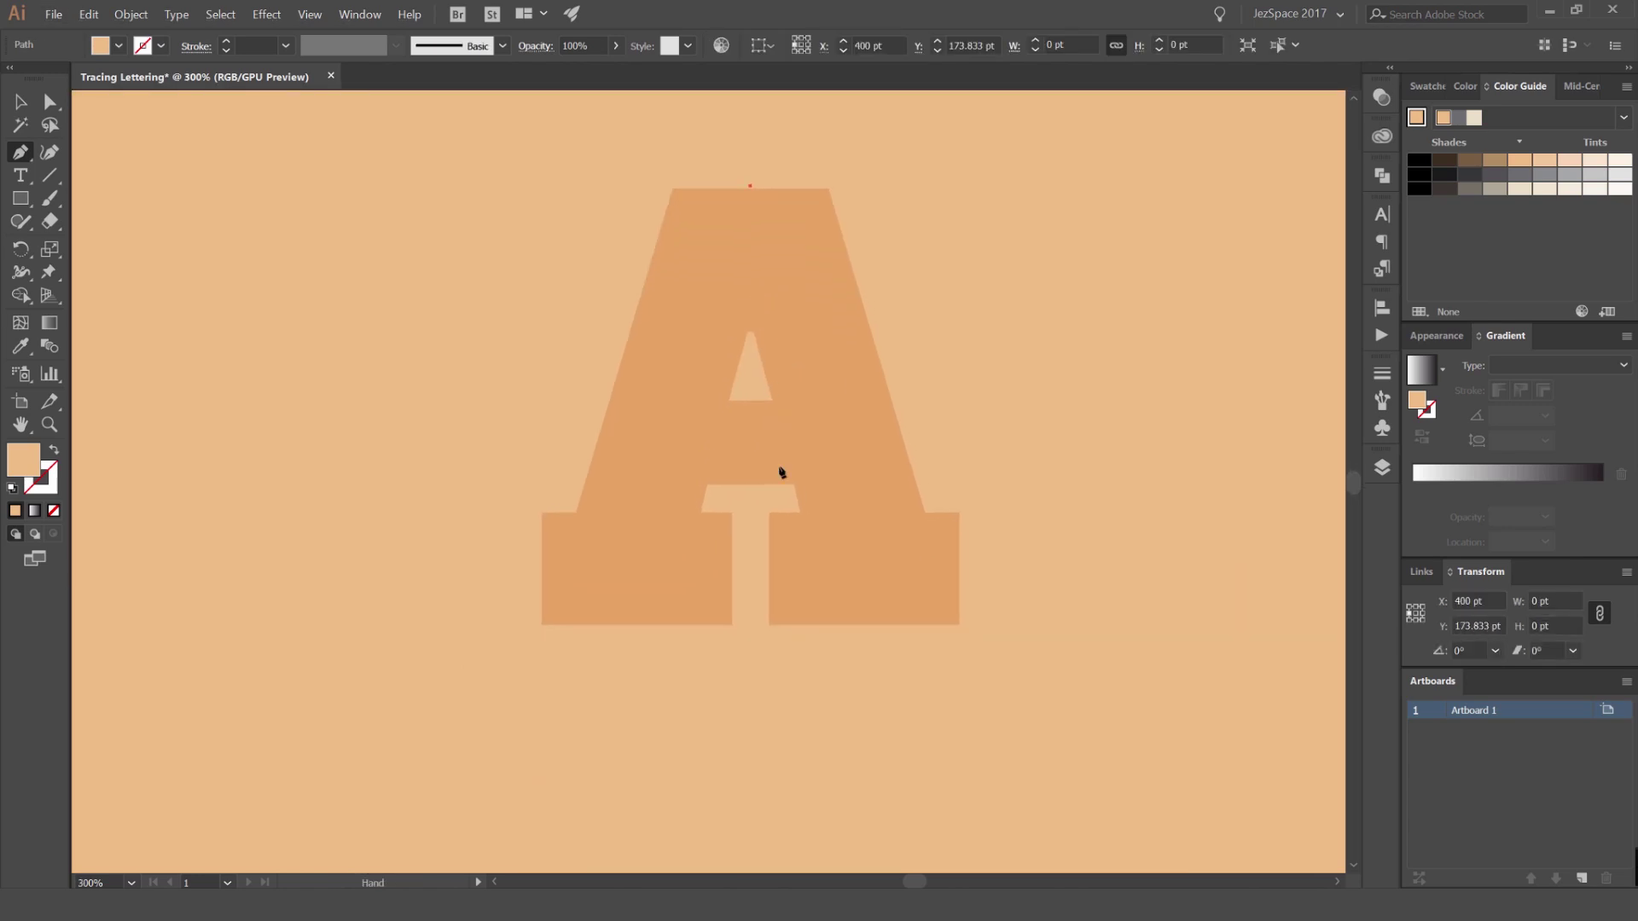
pyautogui.click(778, 694)
pyautogui.press('v')
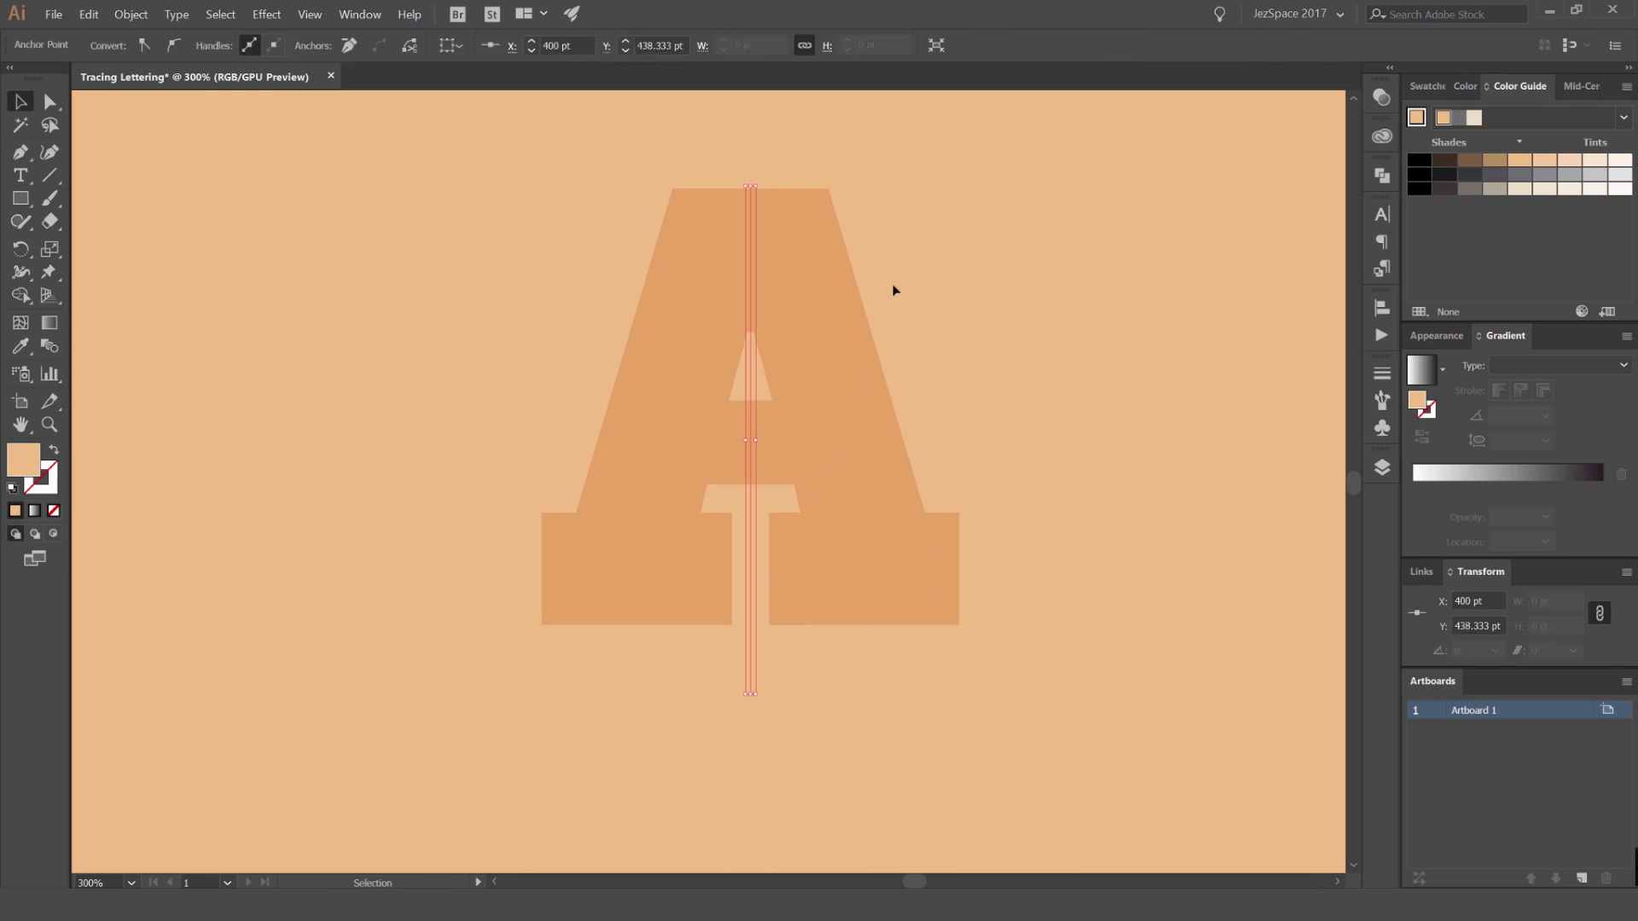
# Apply the blue-grey swatch to the stroke of the vertical centre line
pyautogui.click(1430, 86)
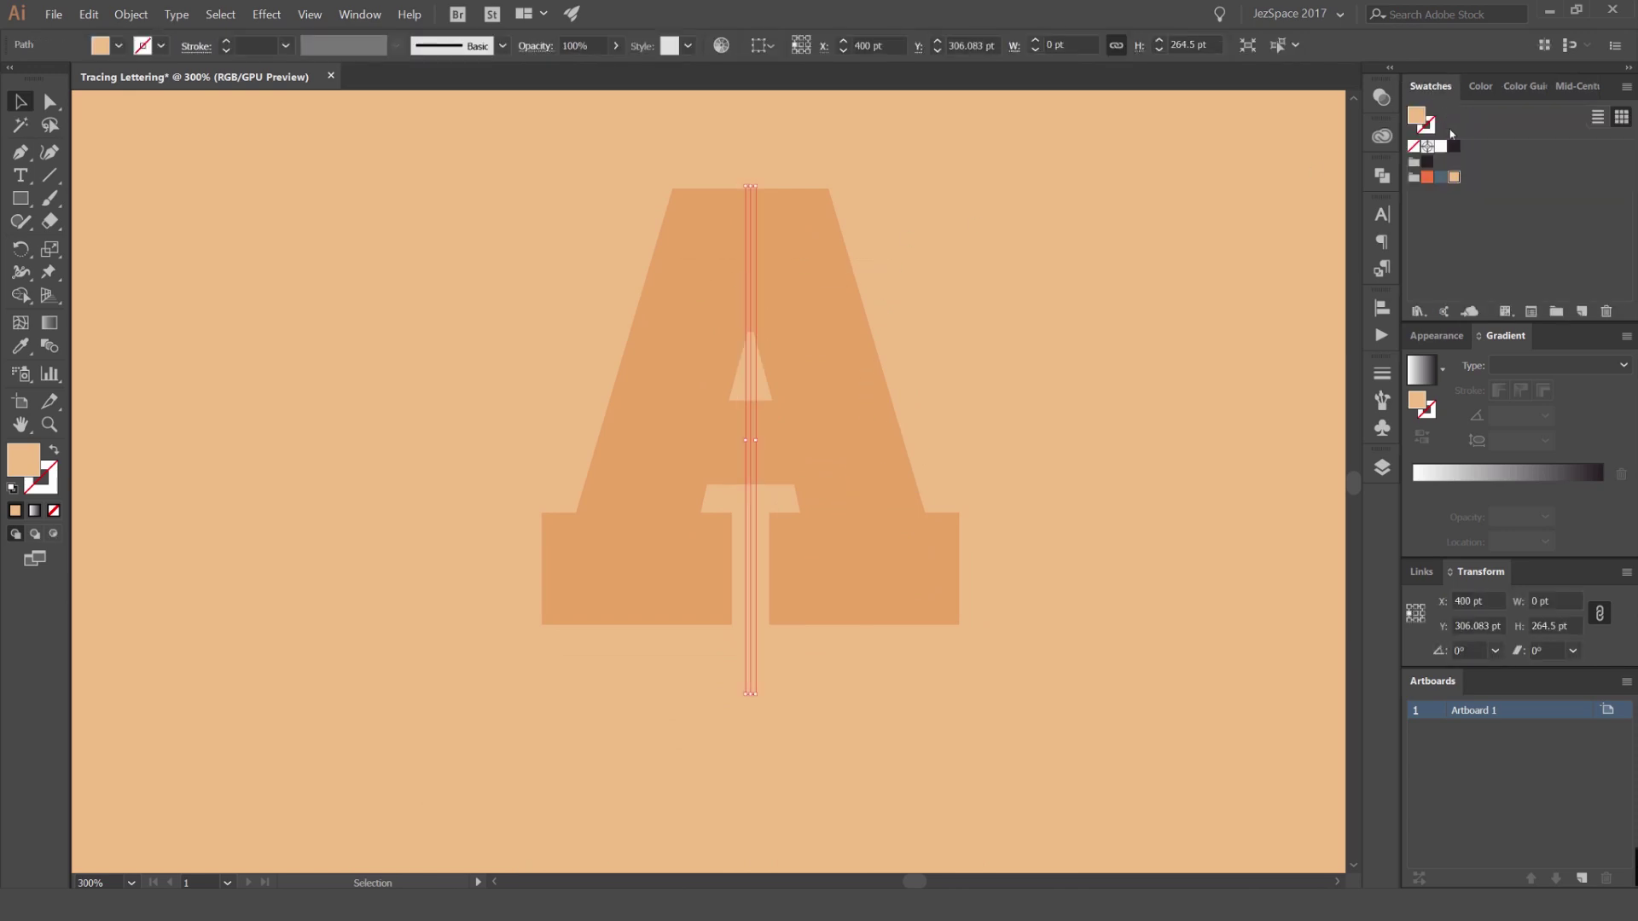
pyautogui.click(1440, 177)
pyautogui.click(805, 183)
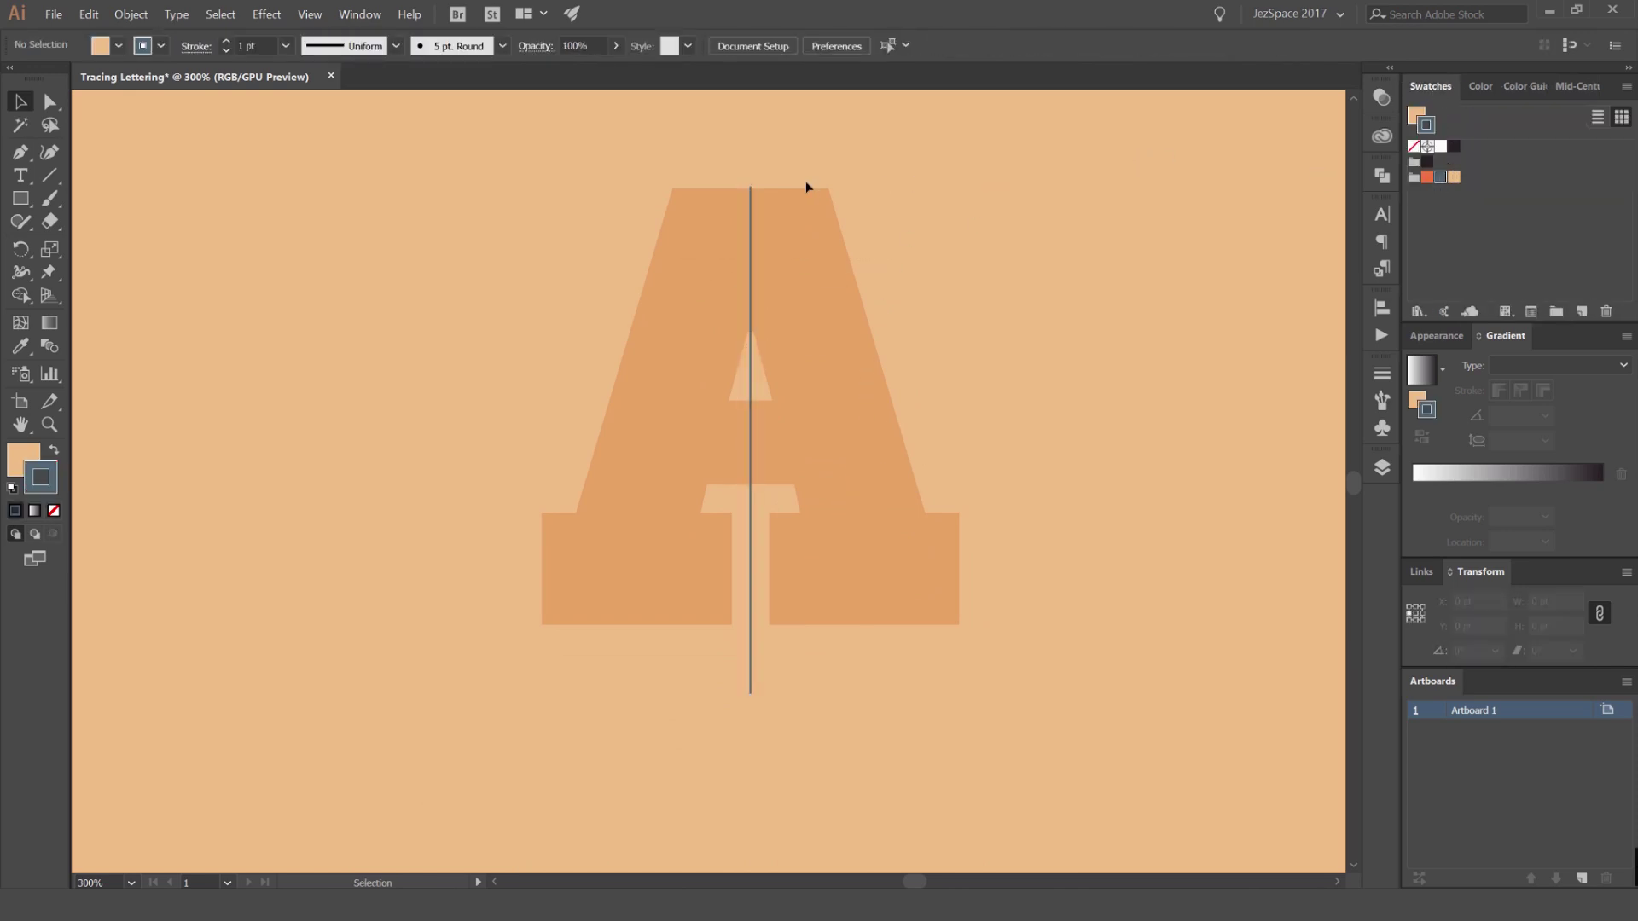
# Move the centre line up by about 20 pt so that it extends beyond both ends of the A
pyautogui.click(751, 212)
pyautogui.hotkey('shift', 'Up')
pyautogui.hotkey('shift', 'Up')
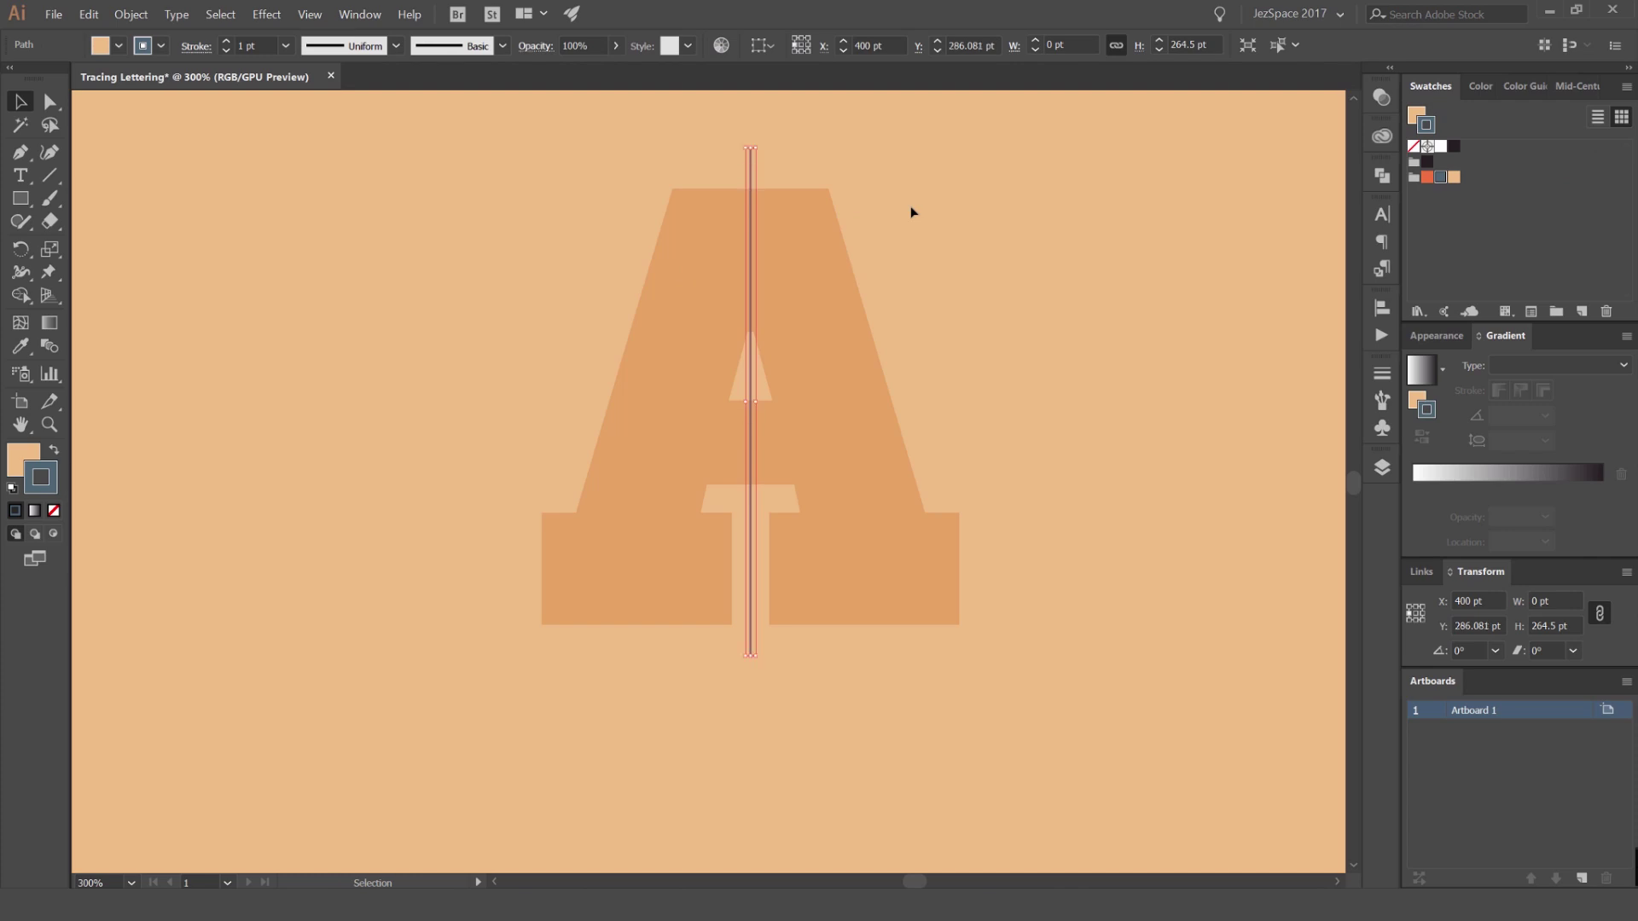
pyautogui.click(790, 154)
pyautogui.click(751, 162)
pyautogui.click(823, 143)
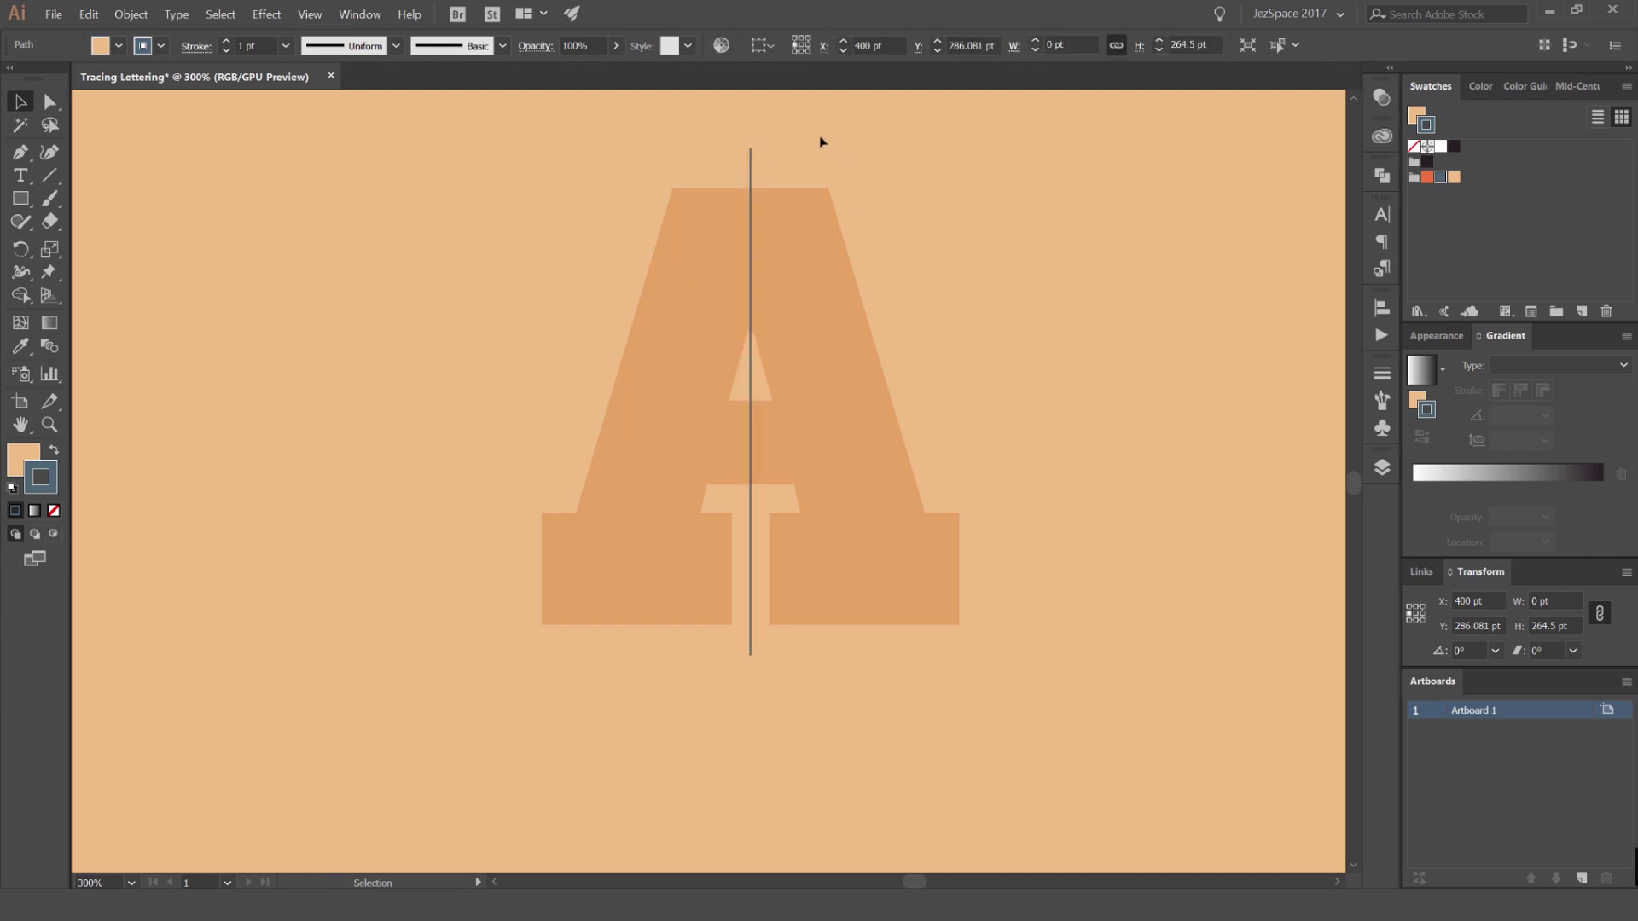
# Convert the vertical centre line into a guide and deselect it
pyautogui.click(751, 166)
pyautogui.press('a')
pyautogui.press('v')
pyautogui.click(848, 181)
# Check the guide's alignment with the A's counter and top edge at high magnification
pyautogui.scroll(10, 740, 300)
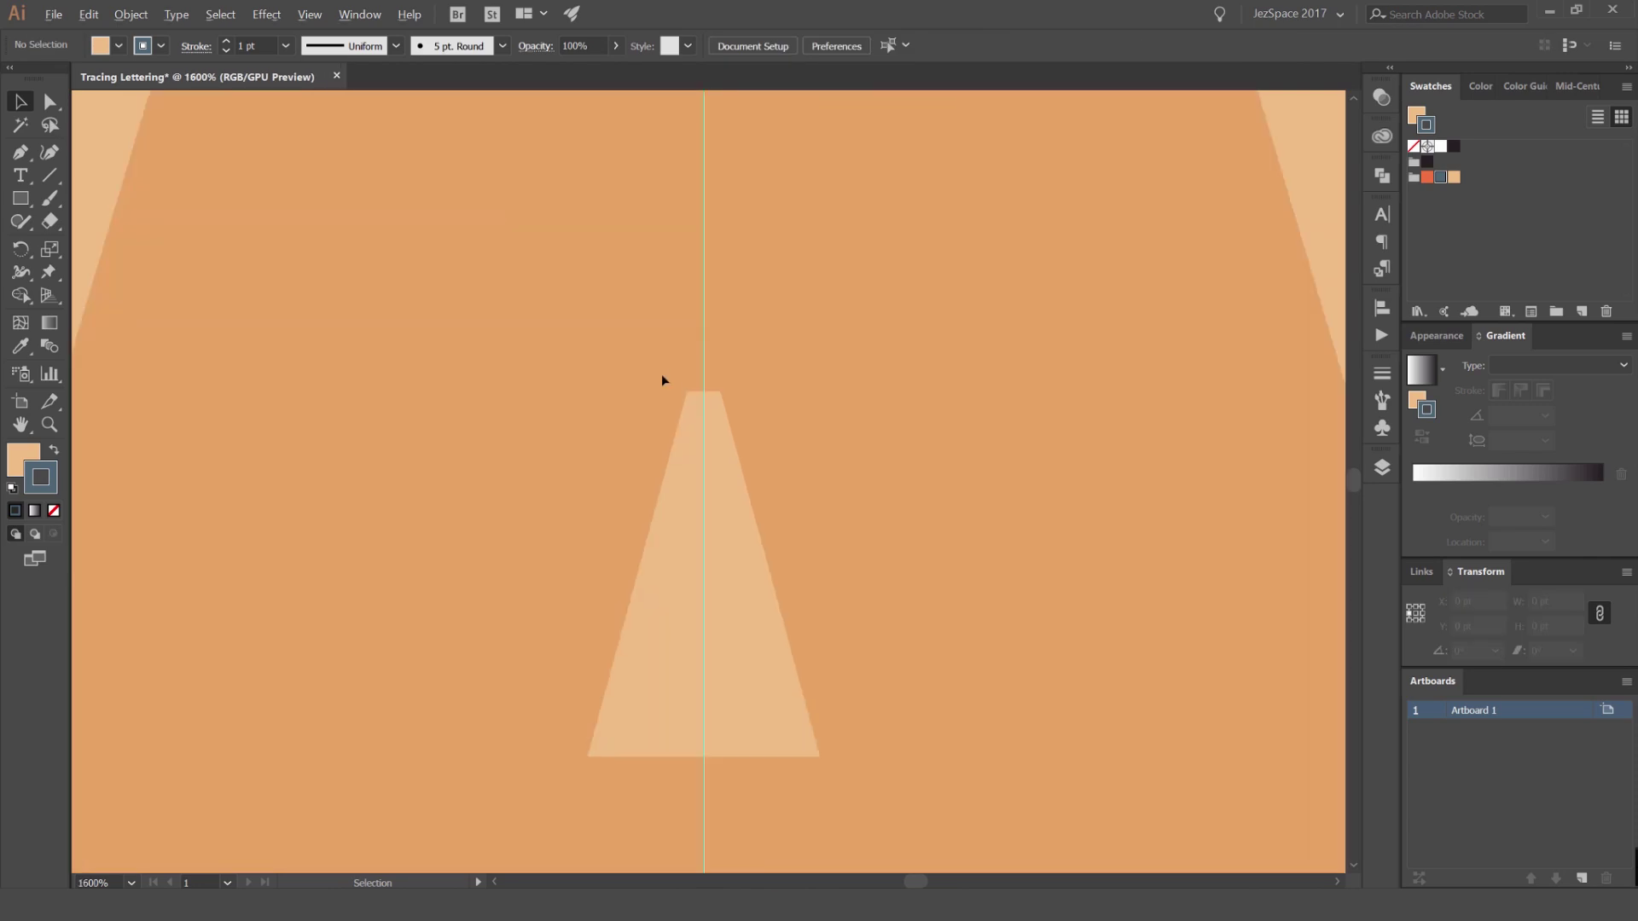
pyautogui.scroll(-10, 882, 348)
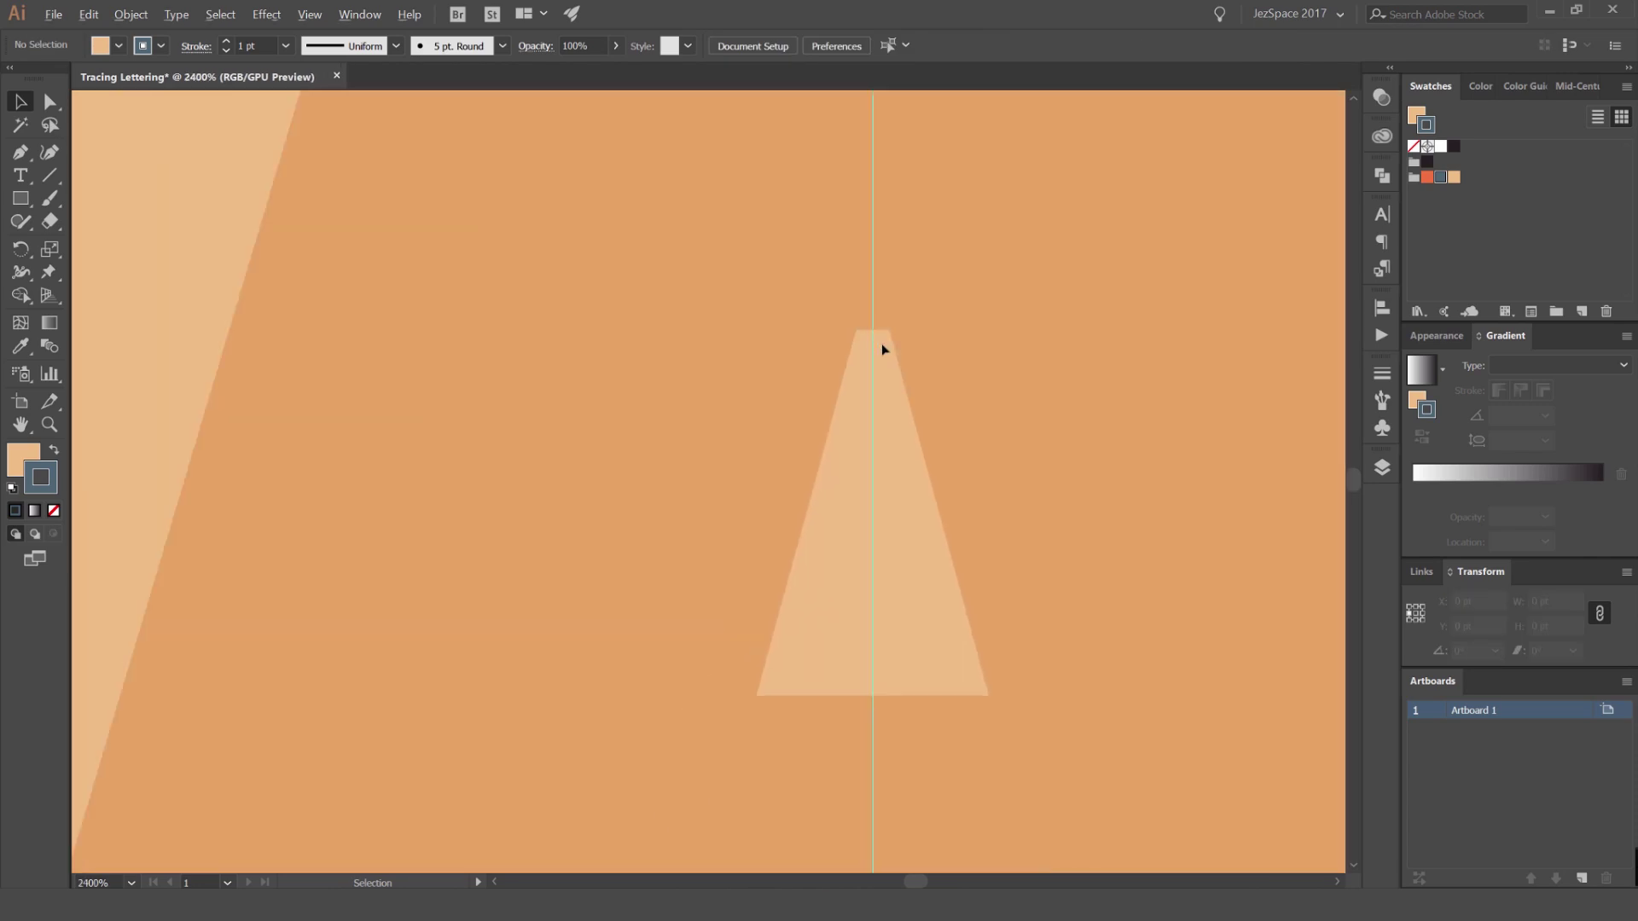
pyautogui.moveTo(954, 261); pyautogui.dragTo(907, 336)
pyautogui.moveTo(825, 261); pyautogui.dragTo(789, 267)
pyautogui.scroll(1, 703, 239)
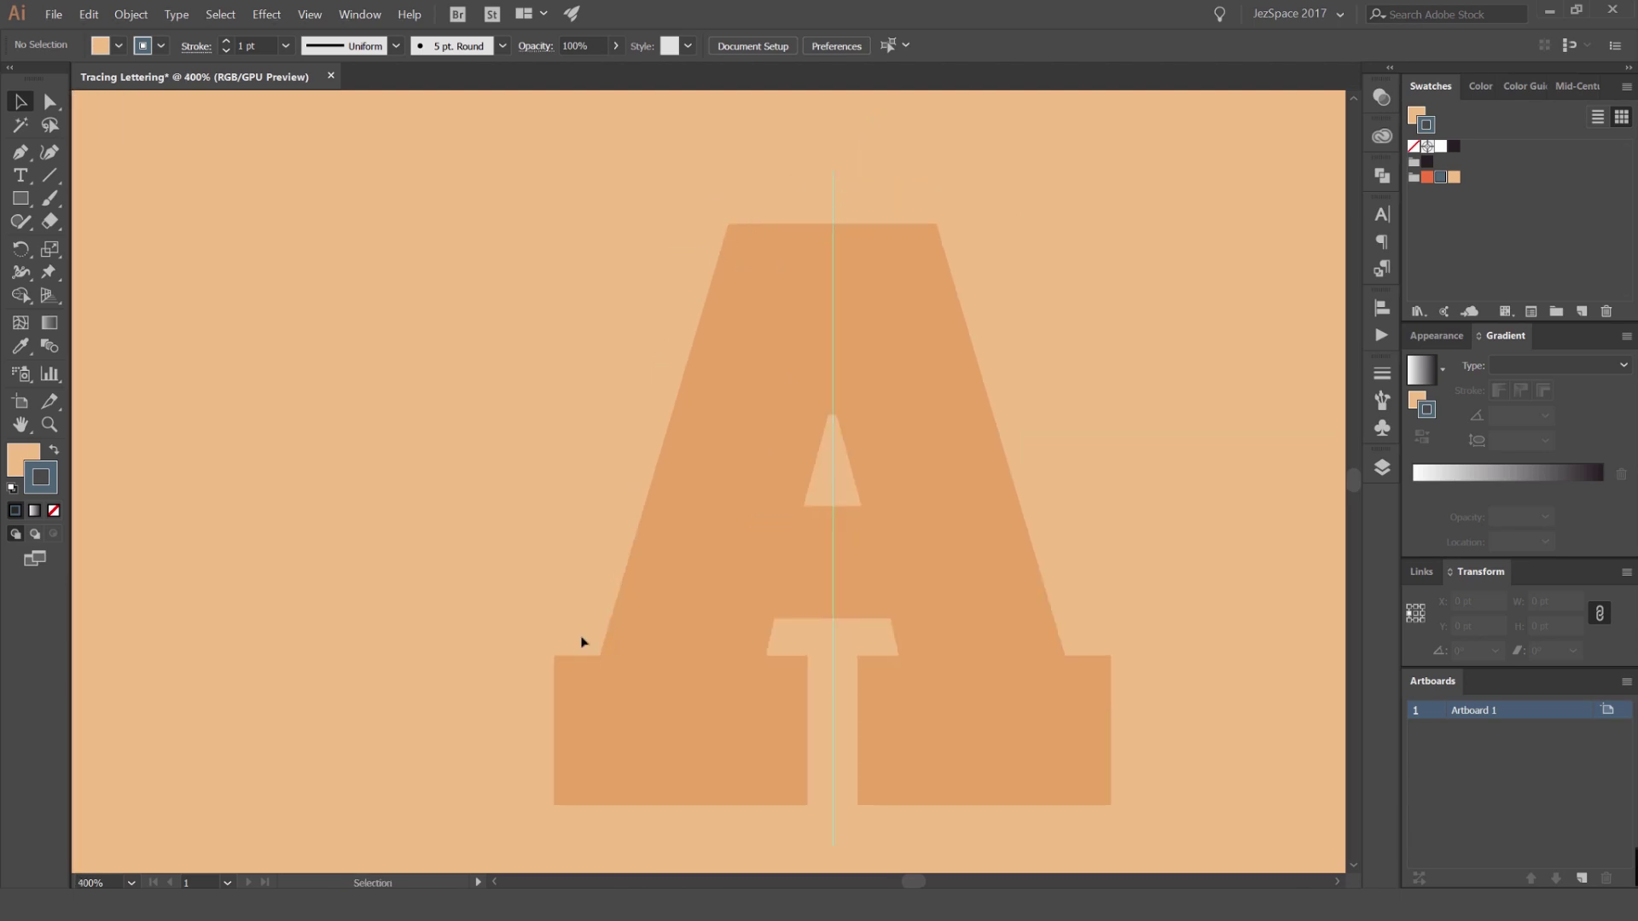
pyautogui.scroll(1, 881, 223)
pyautogui.moveTo(793, 196); pyautogui.dragTo(779, 222)
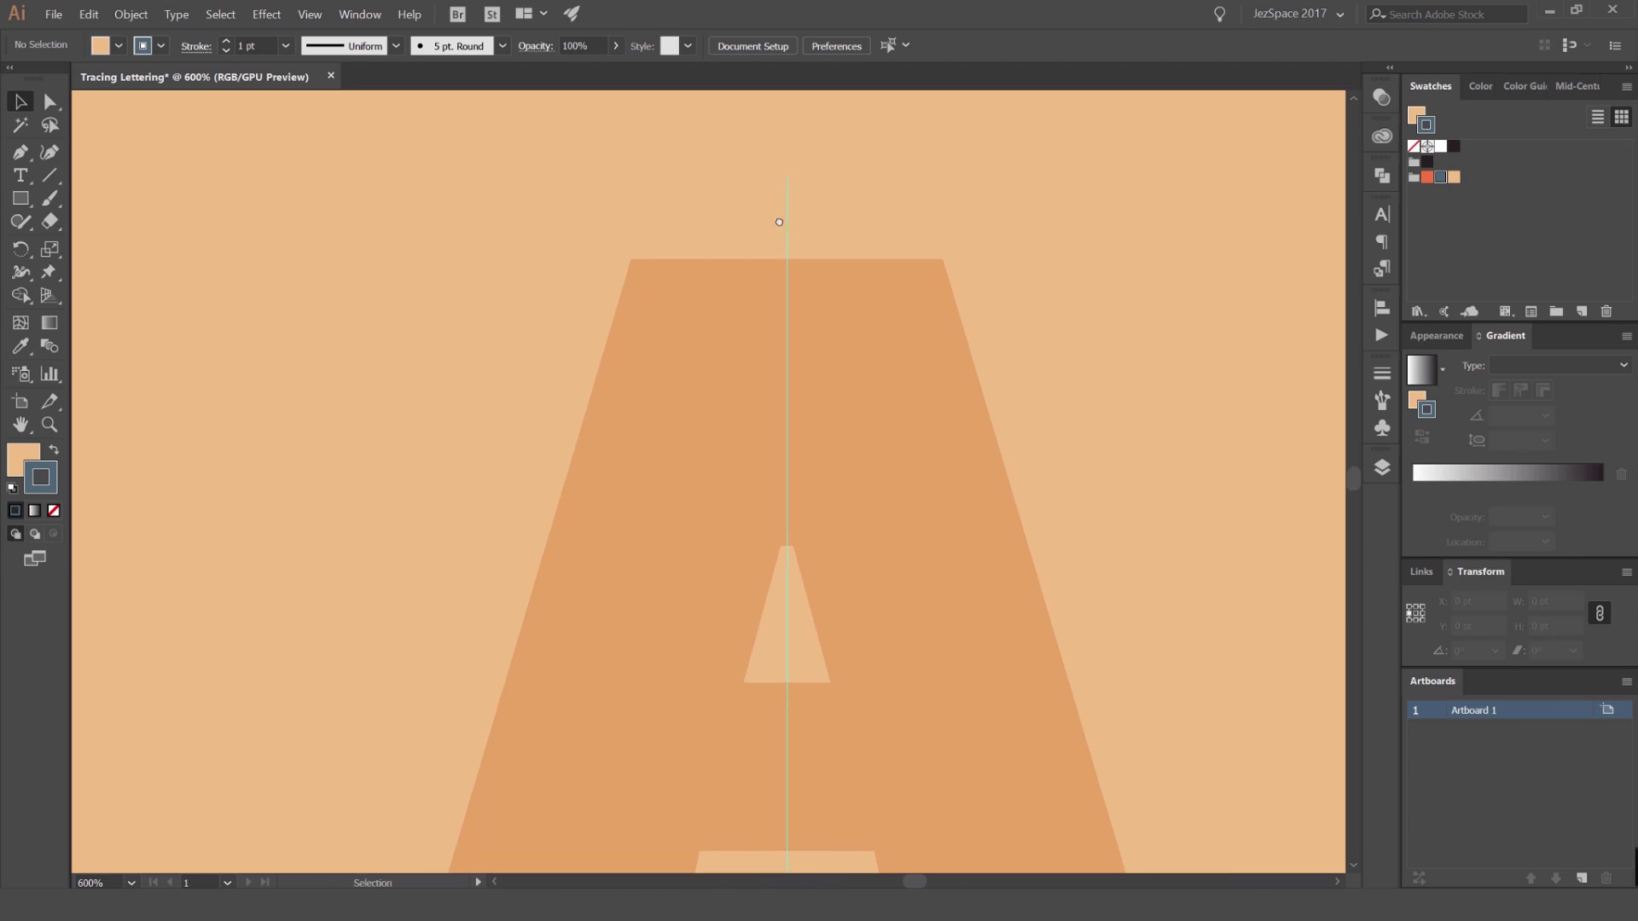
# Activate the Pen tool and compare the letter A's shape with the letter S
pyautogui.press('p')
pyautogui.moveTo(931, 388); pyautogui.dragTo(964, 233)
pyautogui.keyDown('ctrl'); pyautogui.keyDown('alt'); pyautogui.click(780, 366); pyautogui.keyUp('alt'); pyautogui.keyUp('ctrl')
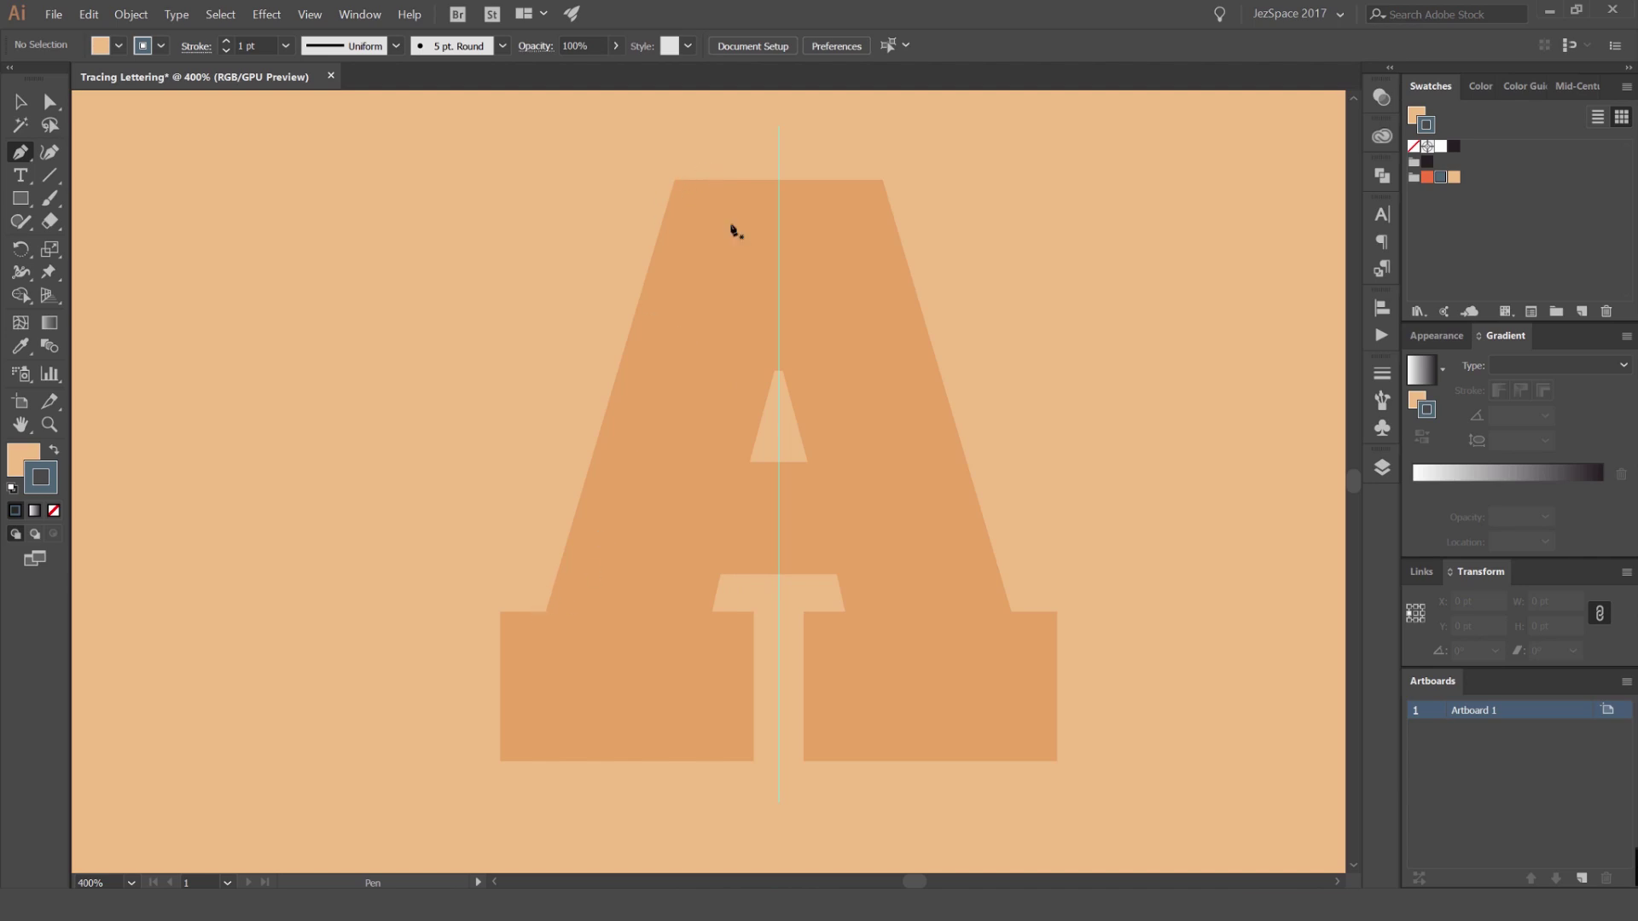
pyautogui.keyDown('ctrl'); pyautogui.keyDown('alt'); pyautogui.click(655, 256); pyautogui.keyUp('alt'); pyautogui.keyUp('ctrl')
pyautogui.keyDown('ctrl'); pyautogui.keyDown('alt'); pyautogui.click(655, 256); pyautogui.keyUp('alt'); pyautogui.keyUp('ctrl')
pyautogui.moveTo(1035, 322); pyautogui.dragTo(347, 355)
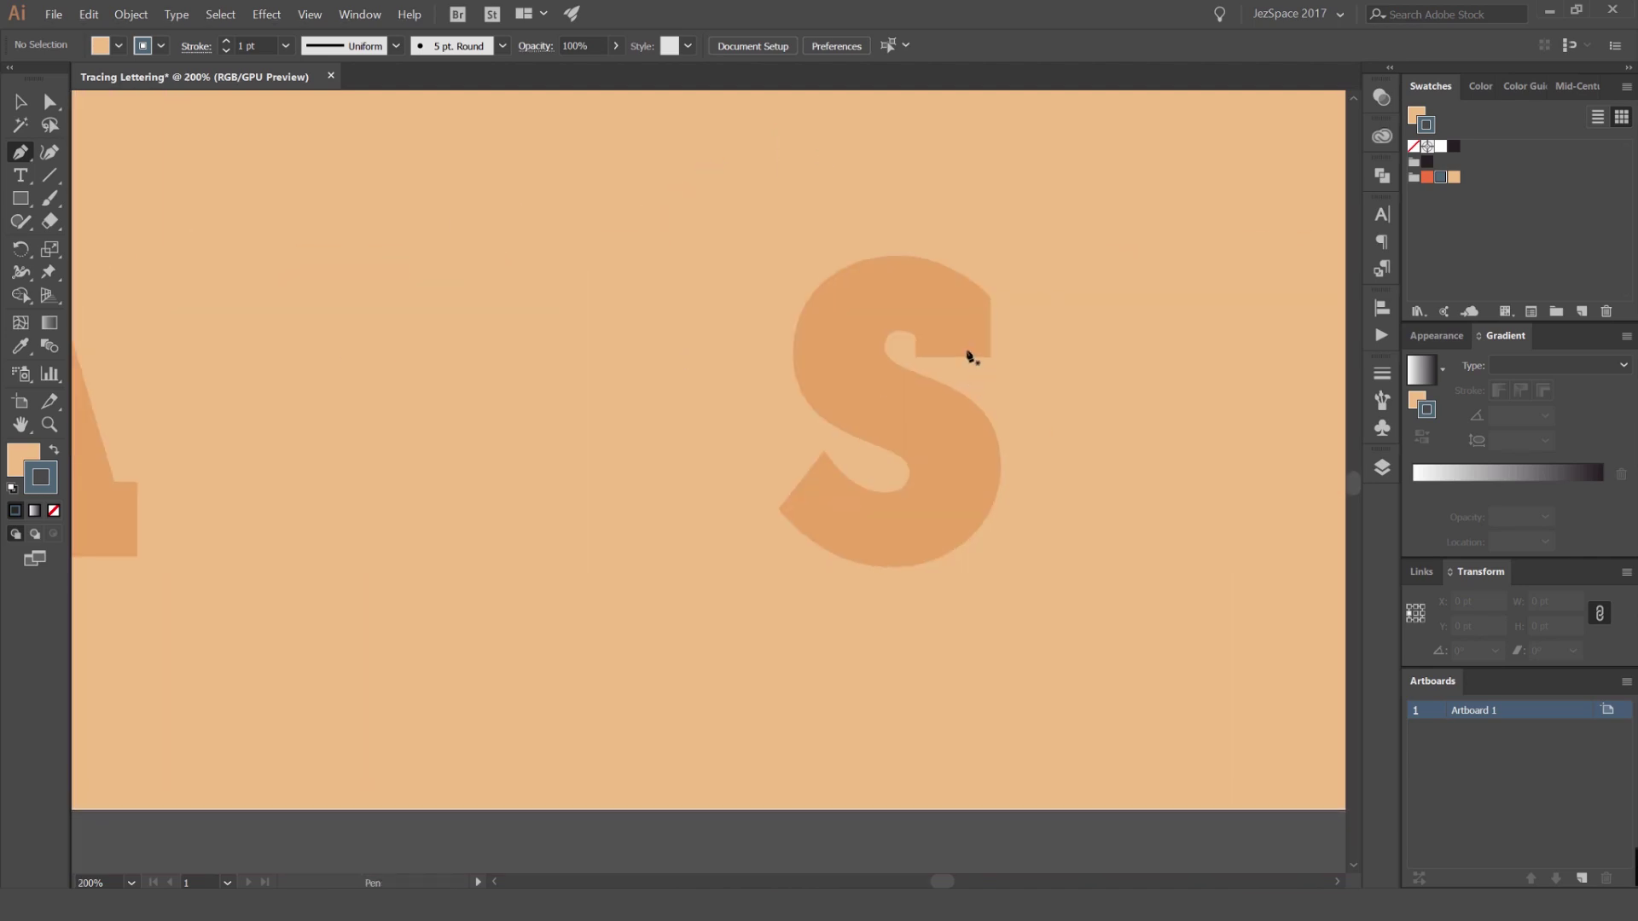
pyautogui.moveTo(683, 298); pyautogui.dragTo(1350, 285)
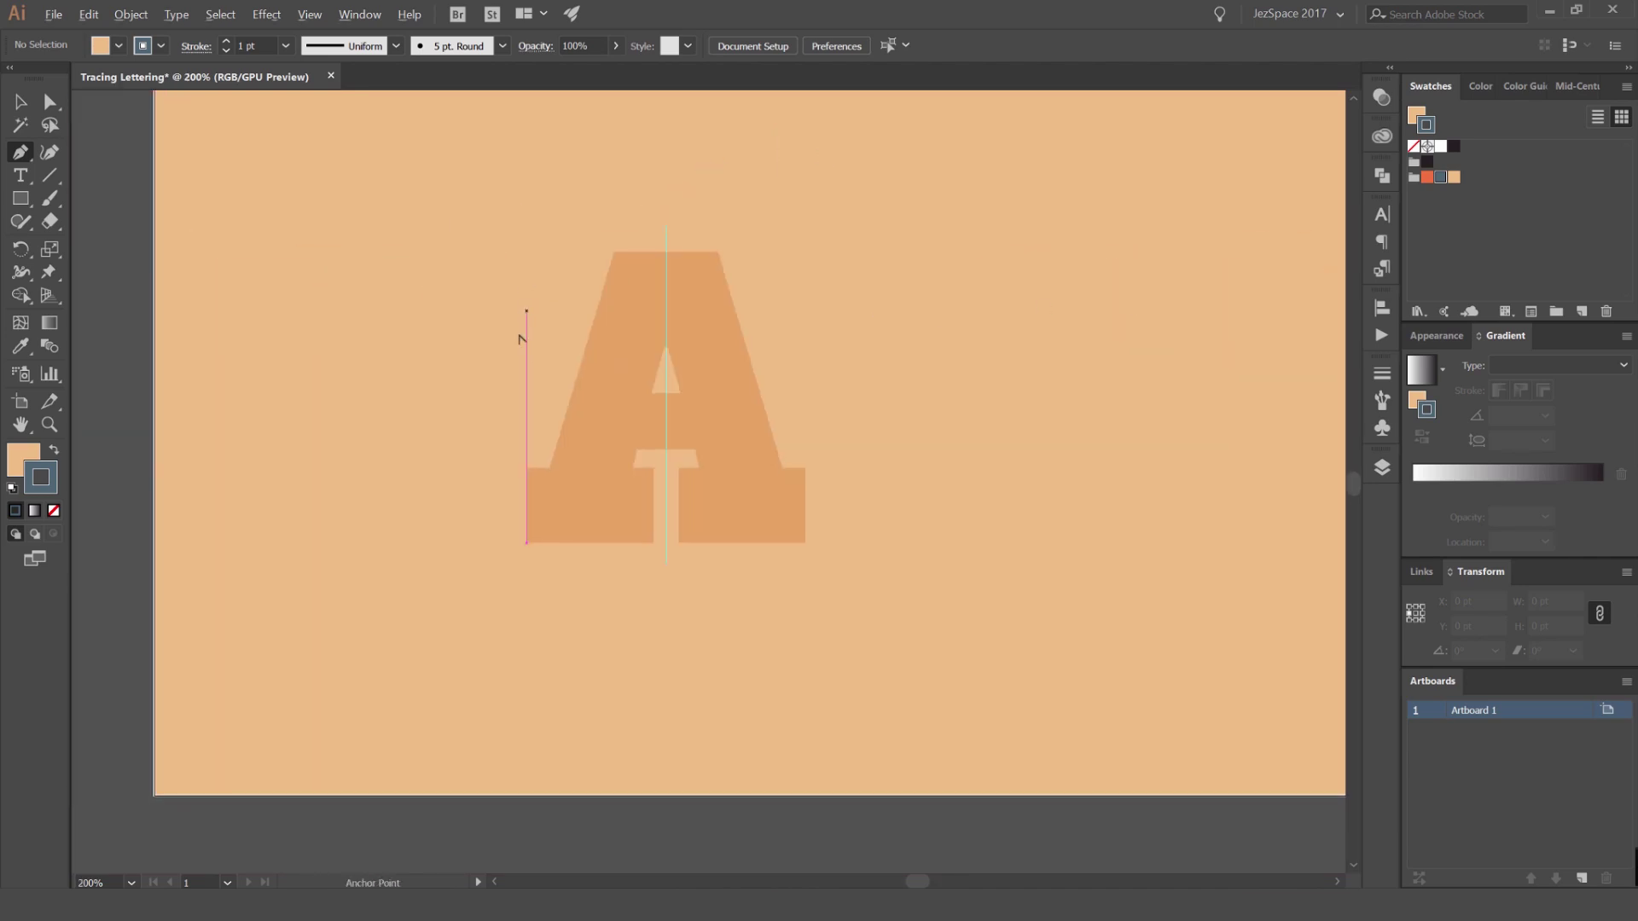
# Inspect the A's top edge near the centre guide at very high magnification
pyautogui.scroll(1, 530, 351)
pyautogui.moveTo(740, 289); pyautogui.dragTo(756, 323)
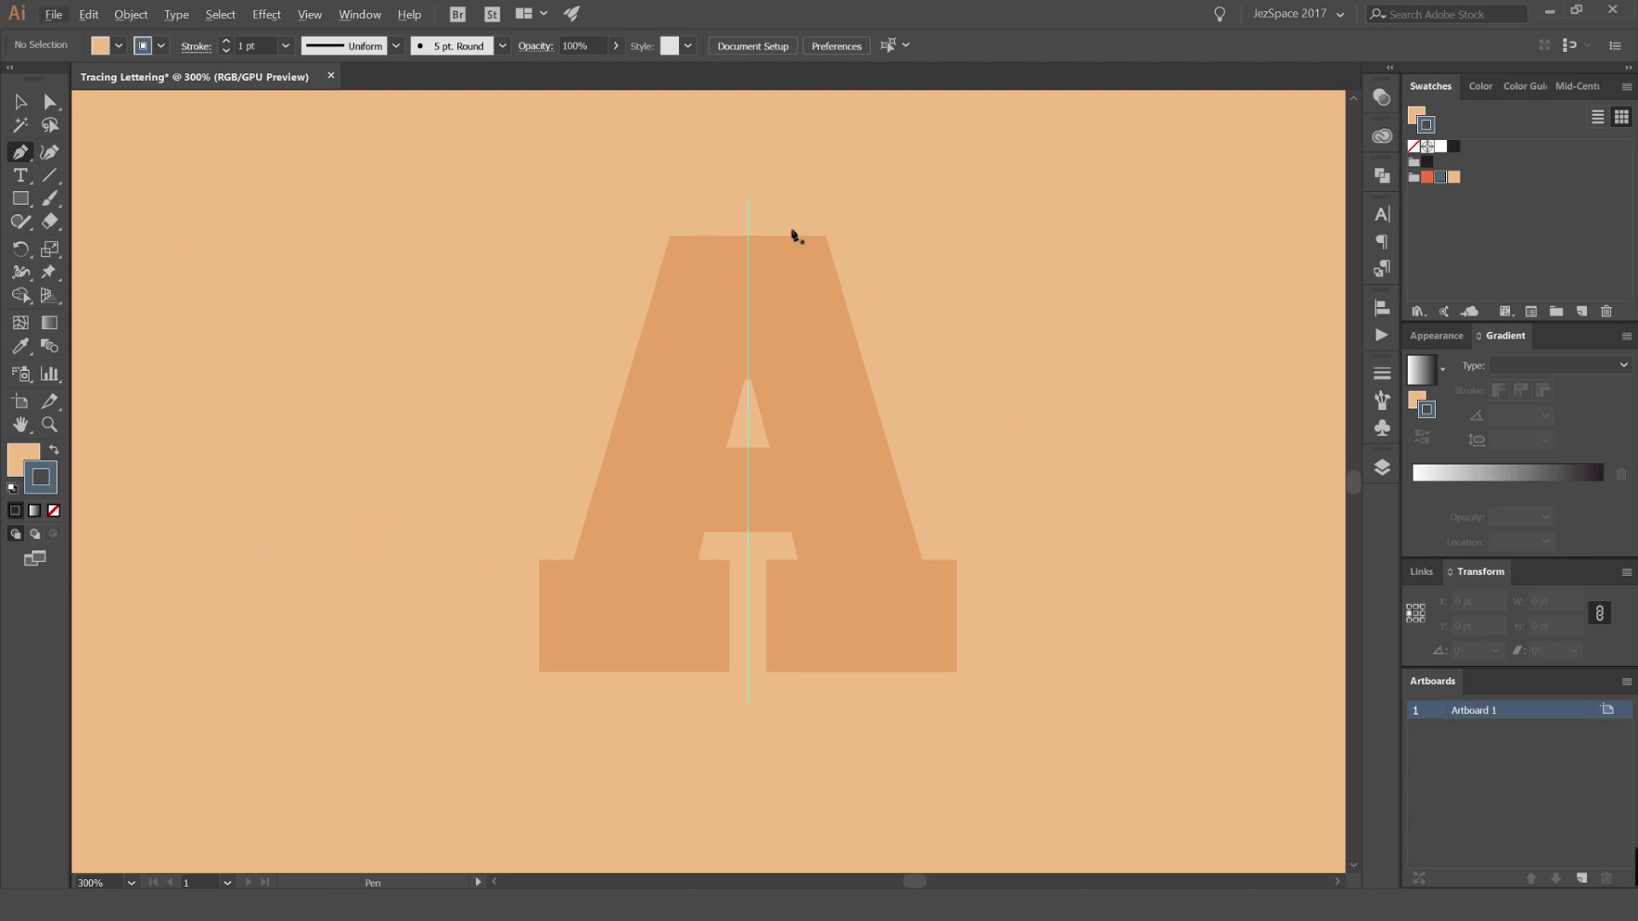
pyautogui.scroll(1, 742, 207)
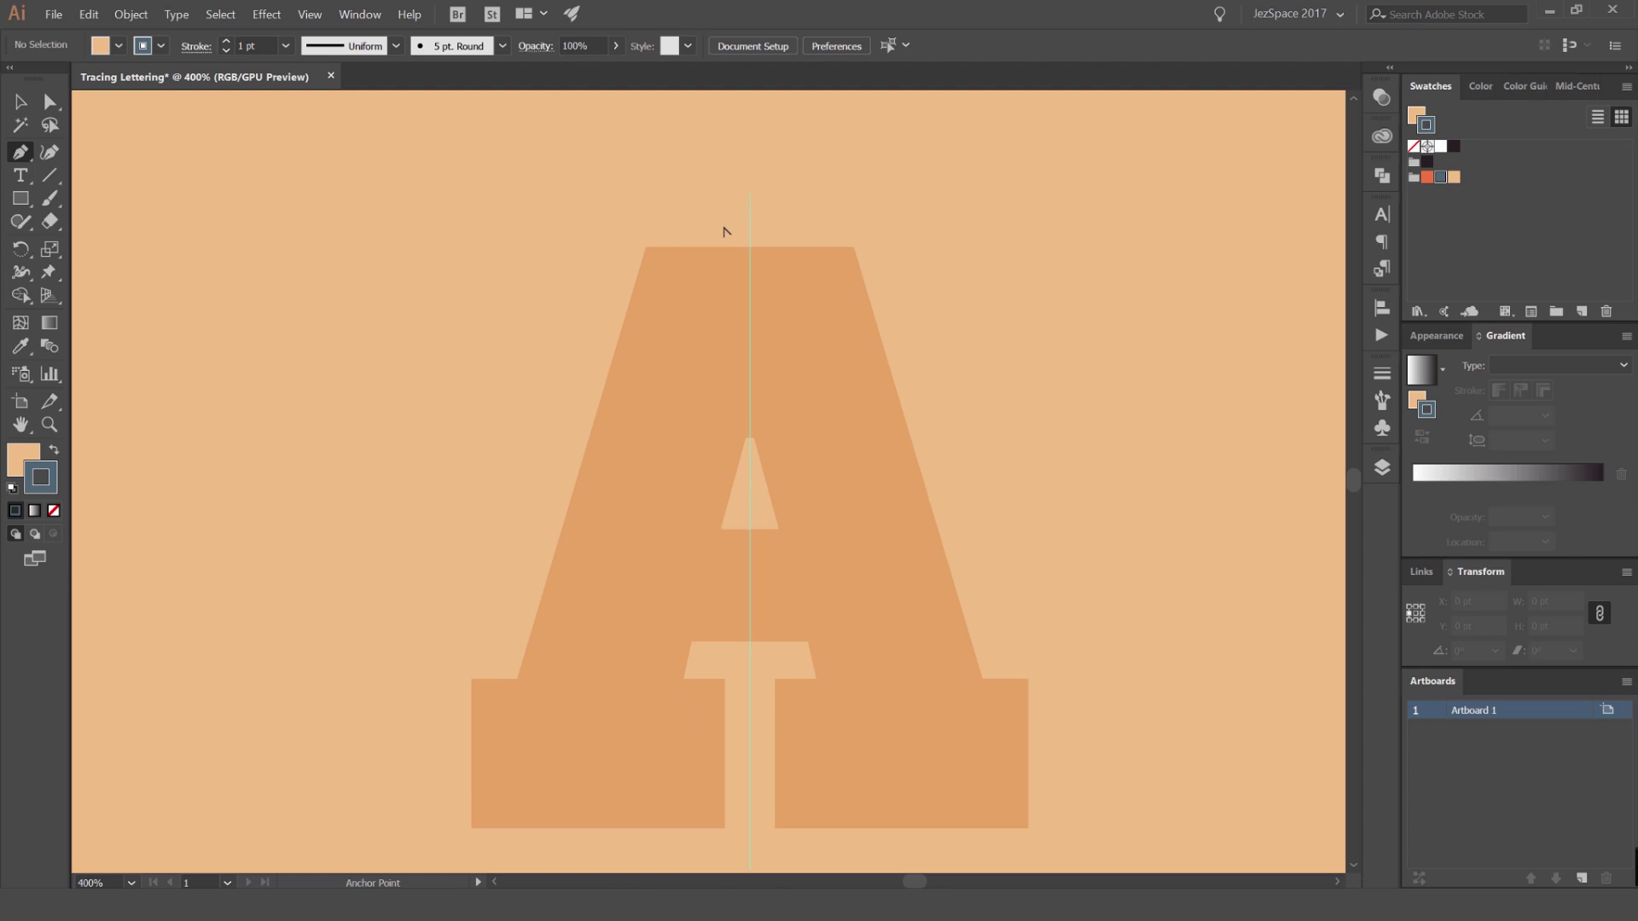
pyautogui.scroll(4, 723, 234)
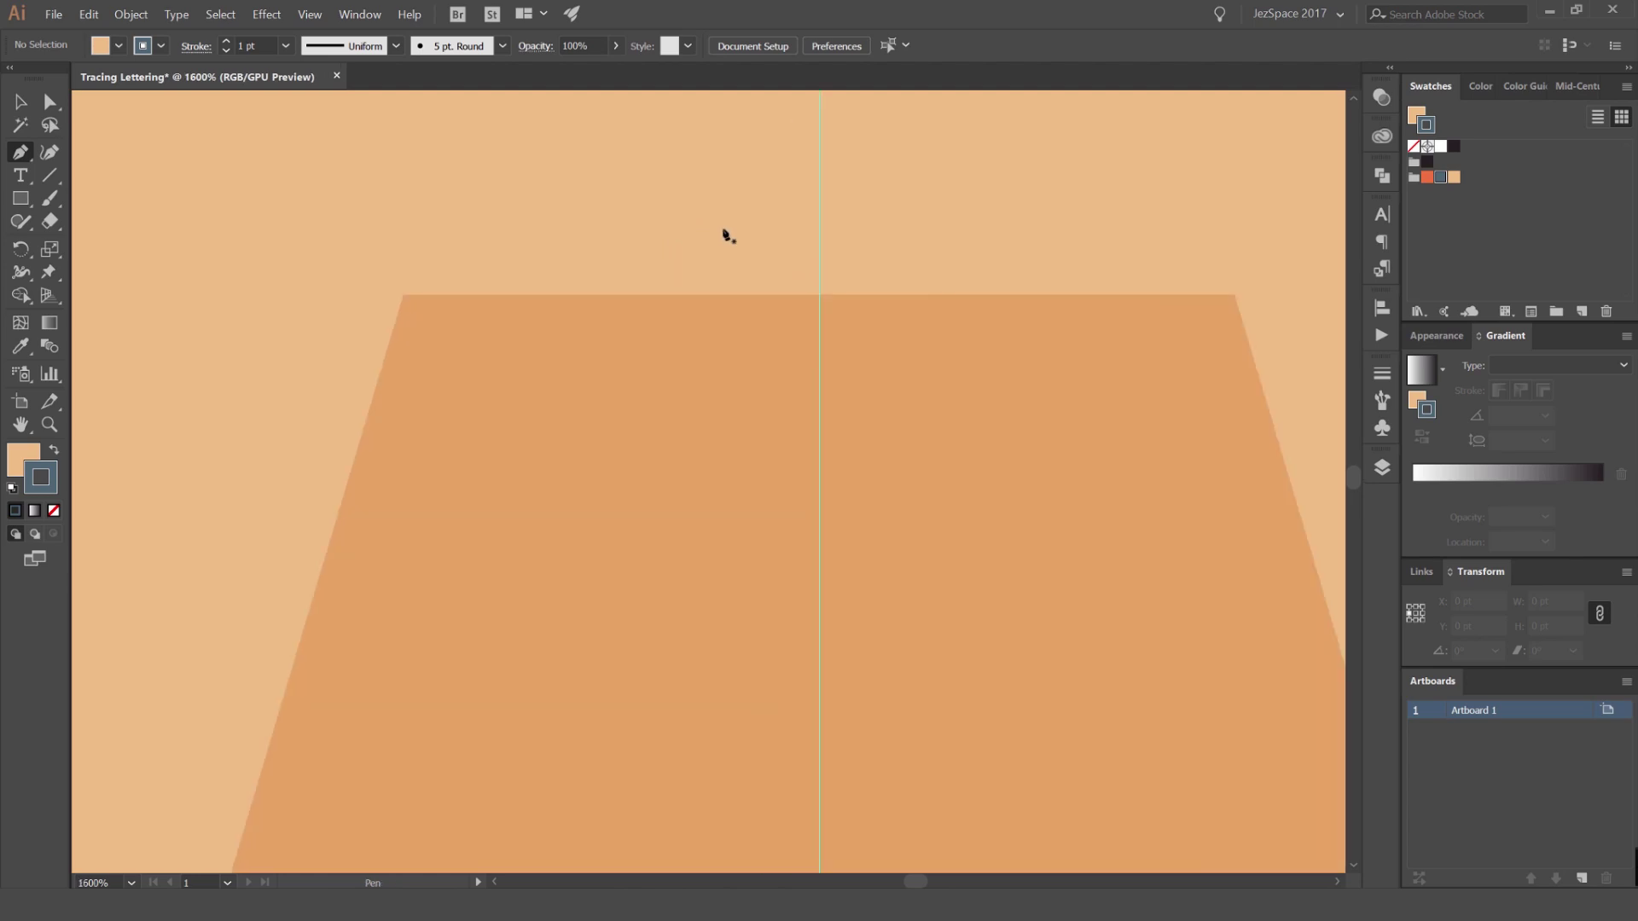
pyautogui.moveTo(720, 234); pyautogui.dragTo(716, 252)
pyautogui.scroll(7, 691, 311)
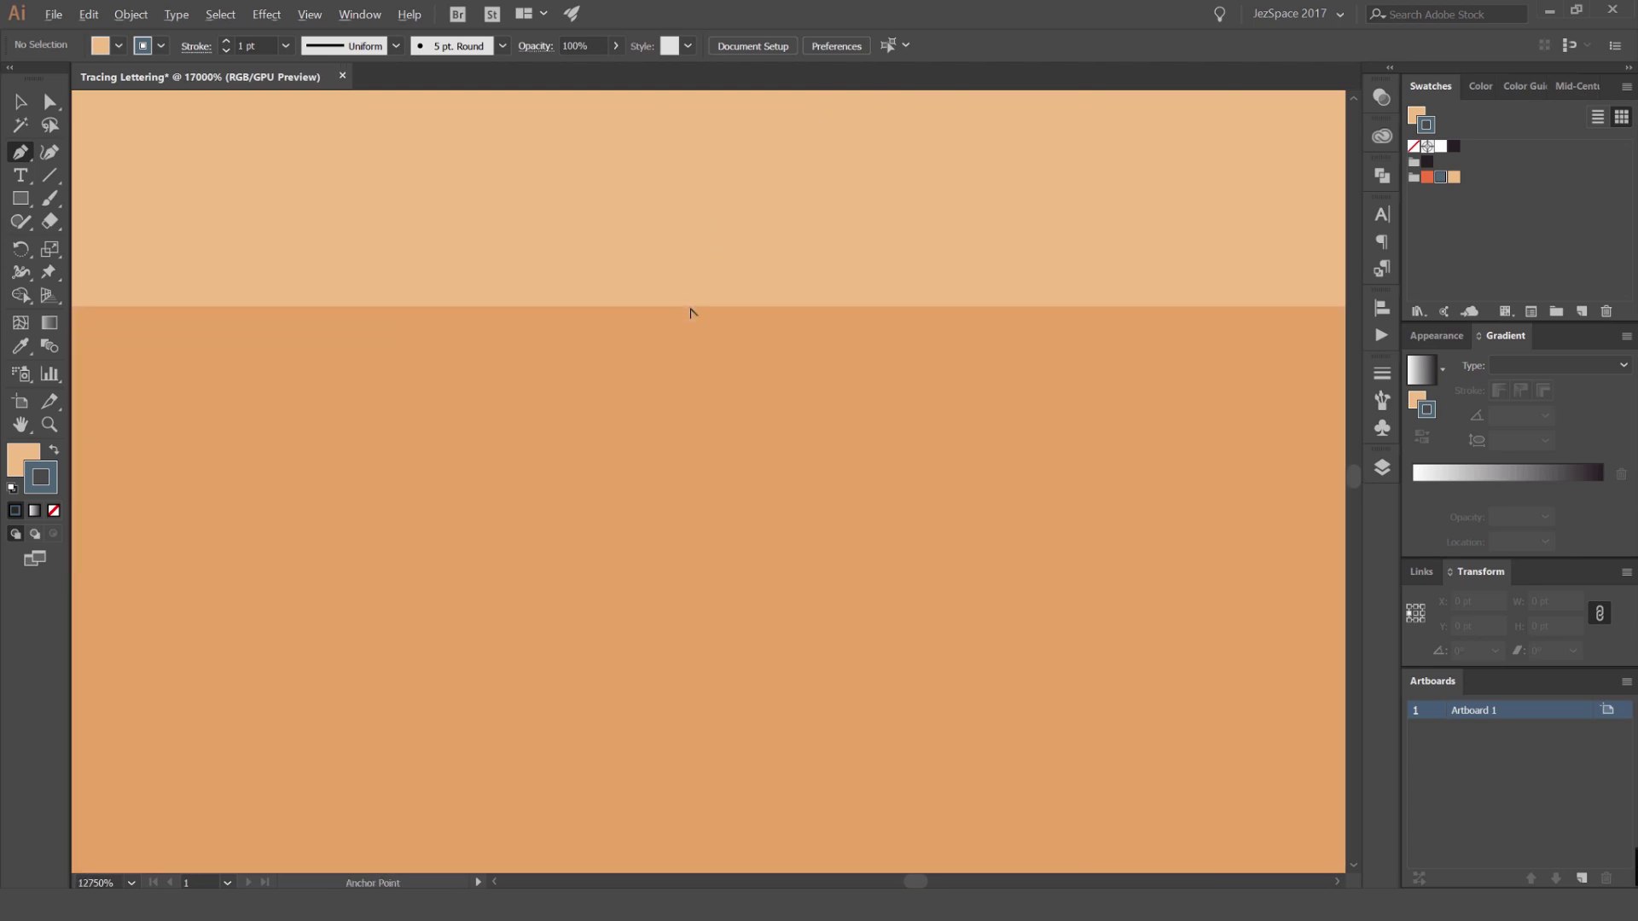
pyautogui.scroll(-6, 691, 312)
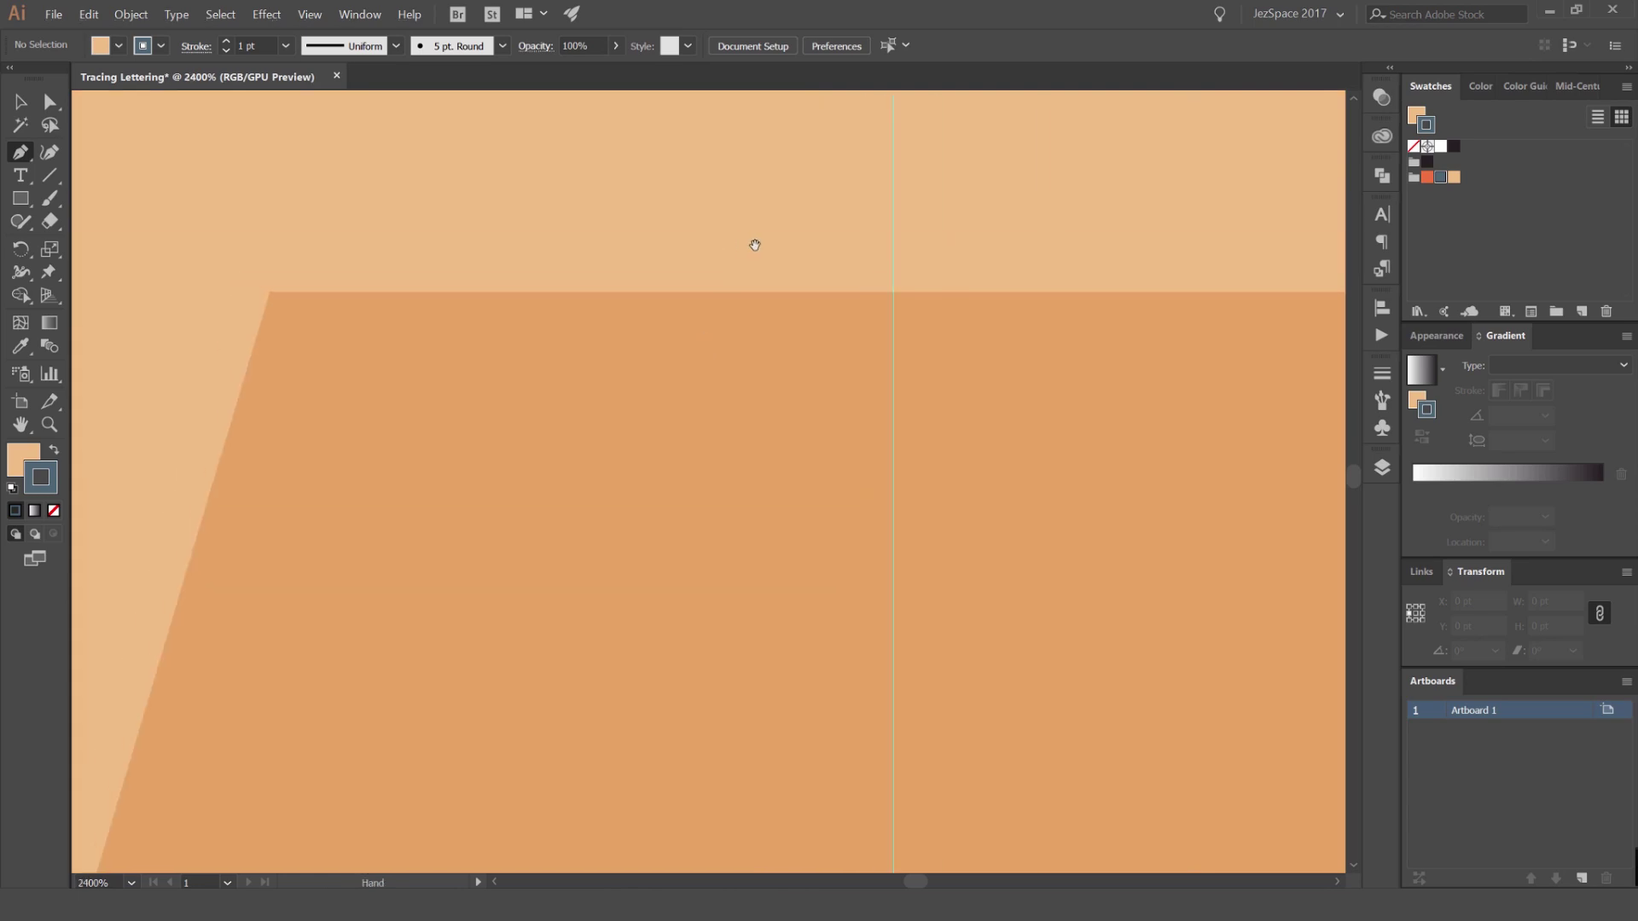
pyautogui.moveTo(603, 186); pyautogui.dragTo(600, 201)
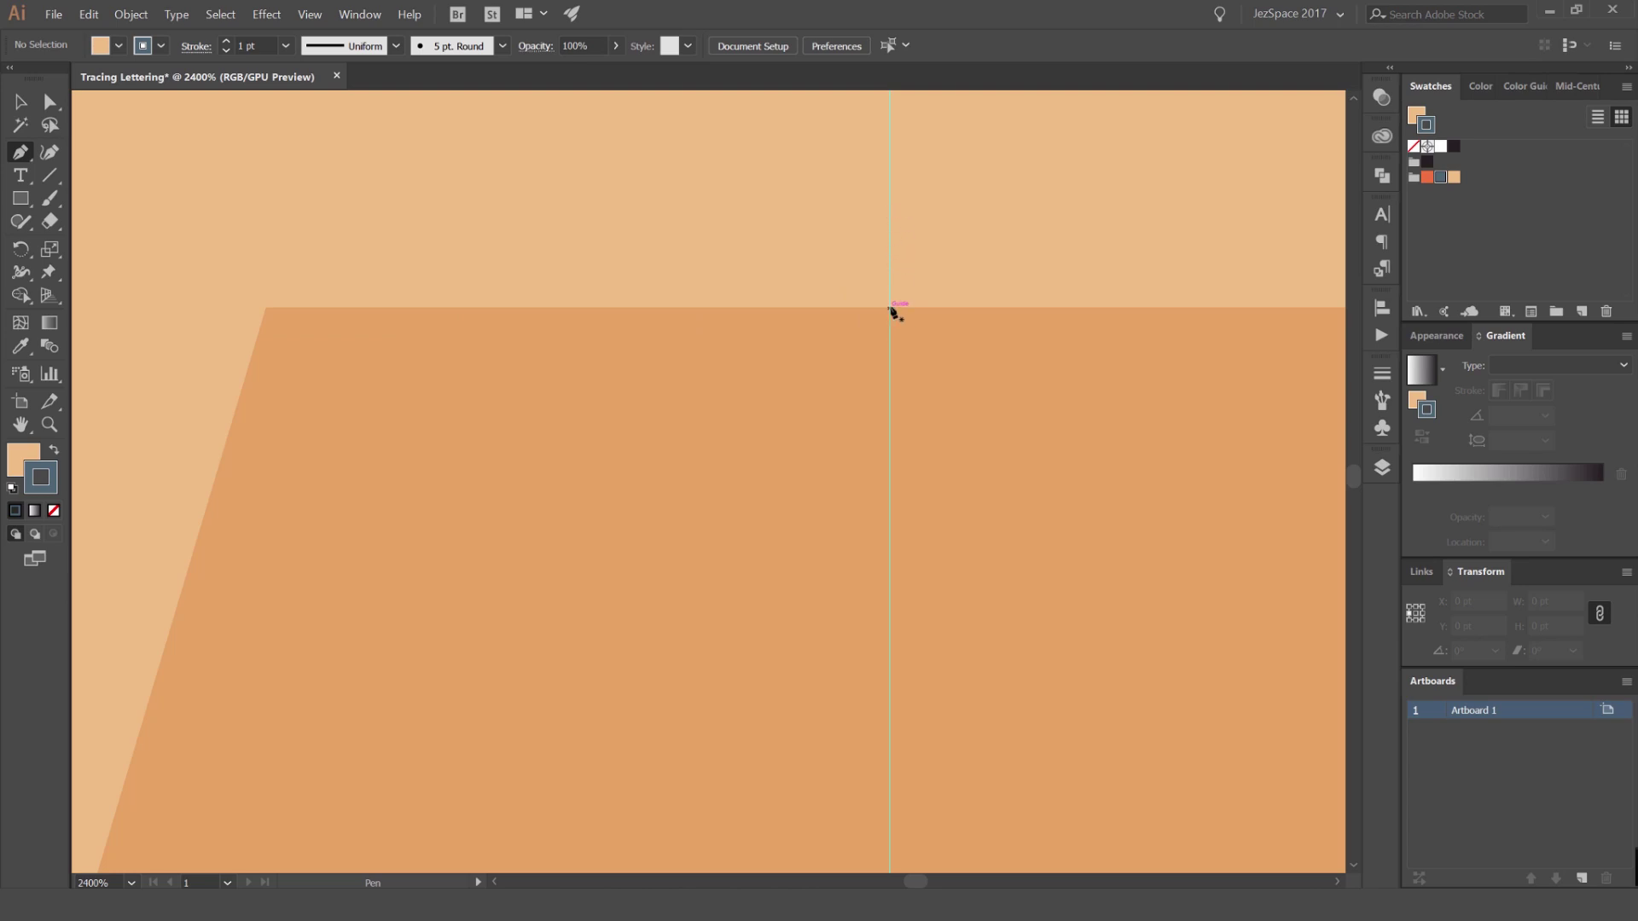
# Turn on Overprint Preview and trace the left half of the A's top edge from the guide at X 400 pt, Y 175 pt to its corner
pyautogui.click(309, 14)
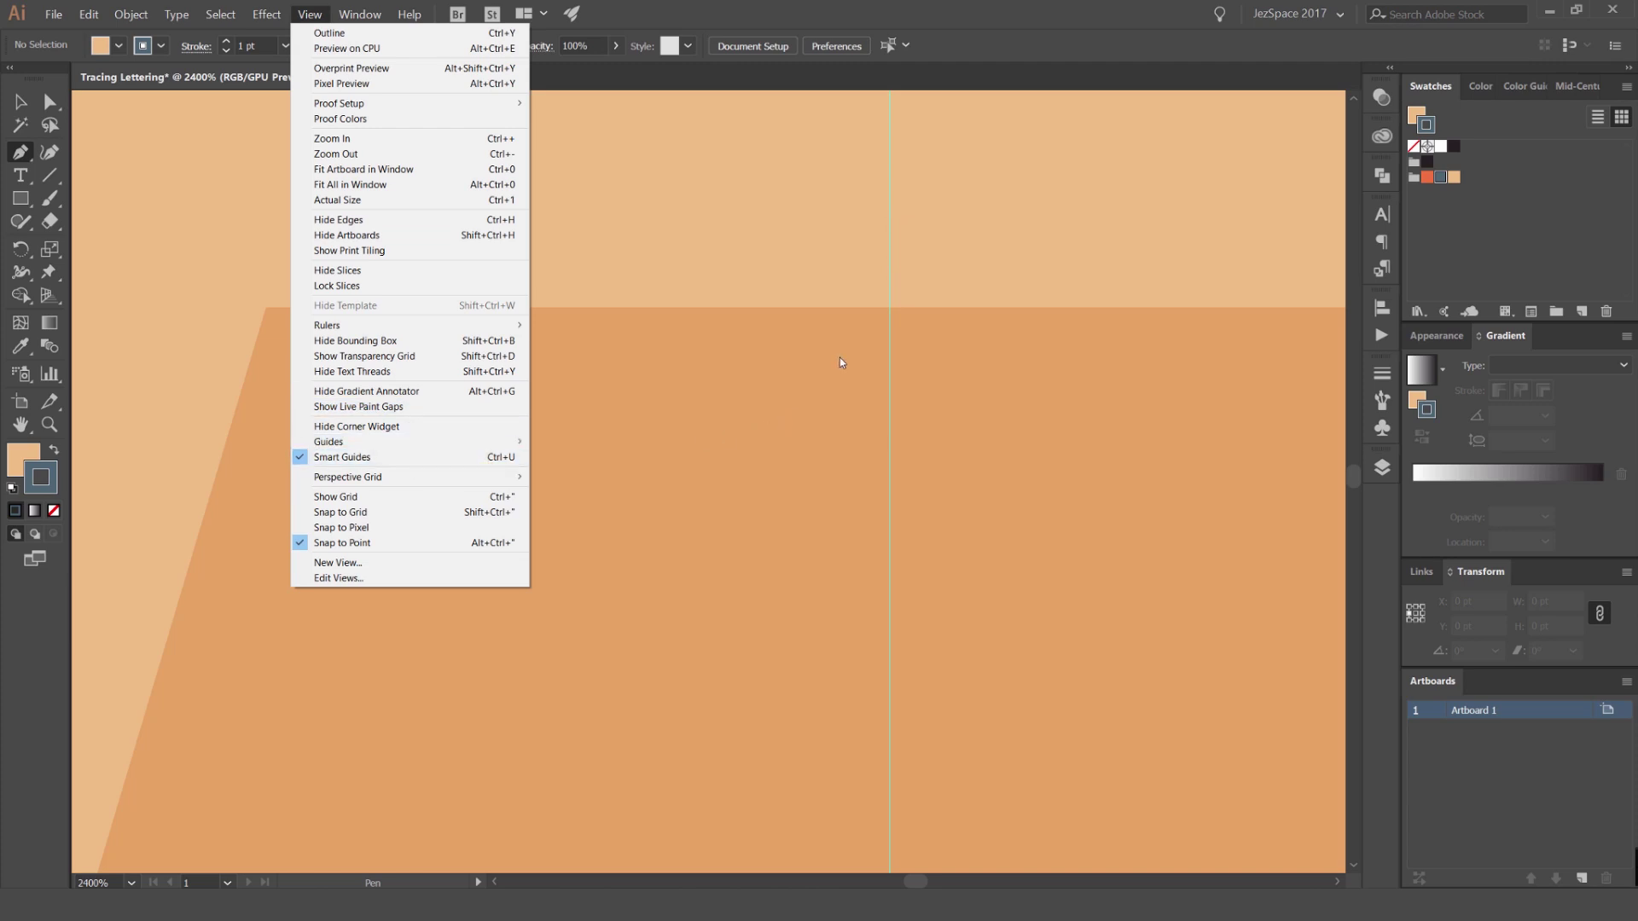
pyautogui.hotkey('ctrl', 'alt', 'shift', 'y')
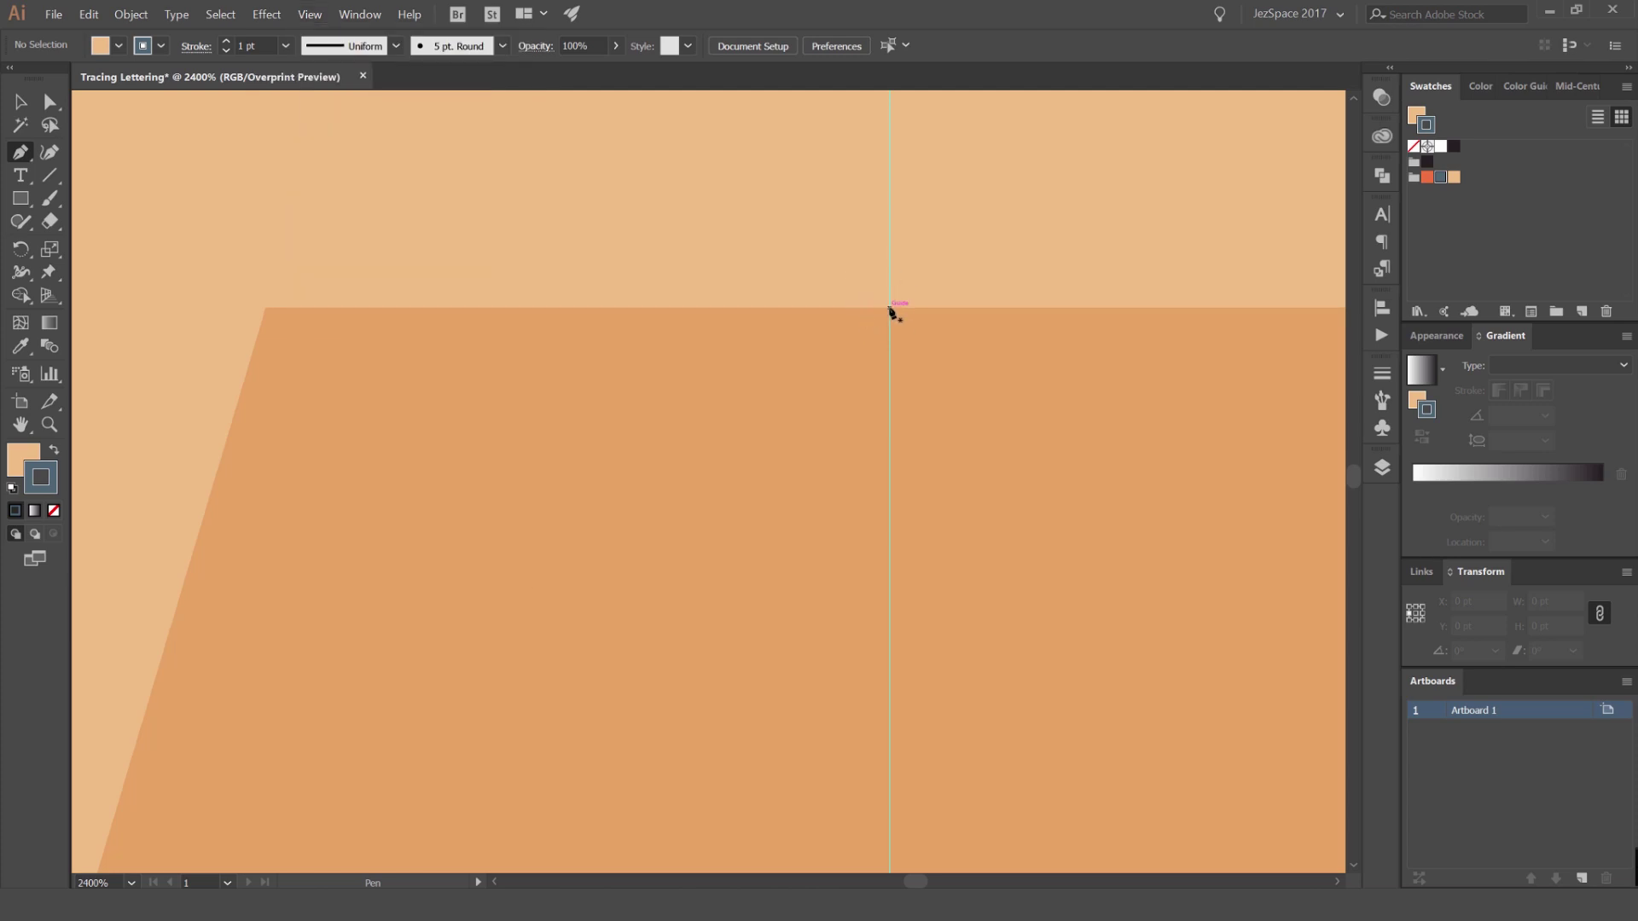
pyautogui.click(890, 308)
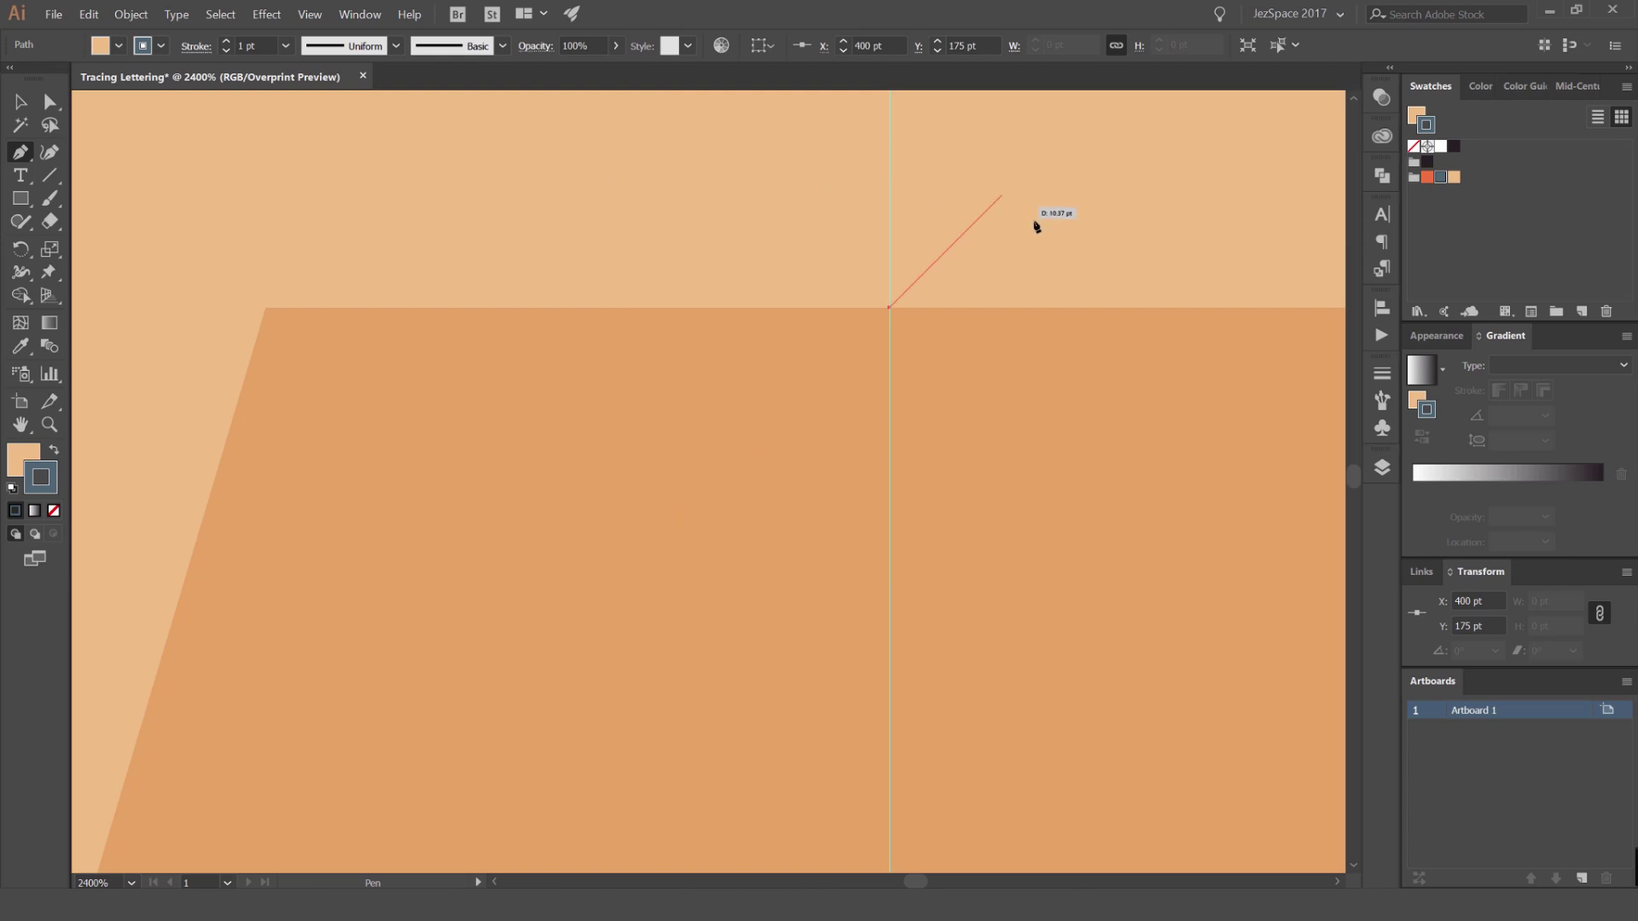
pyautogui.click(267, 309)
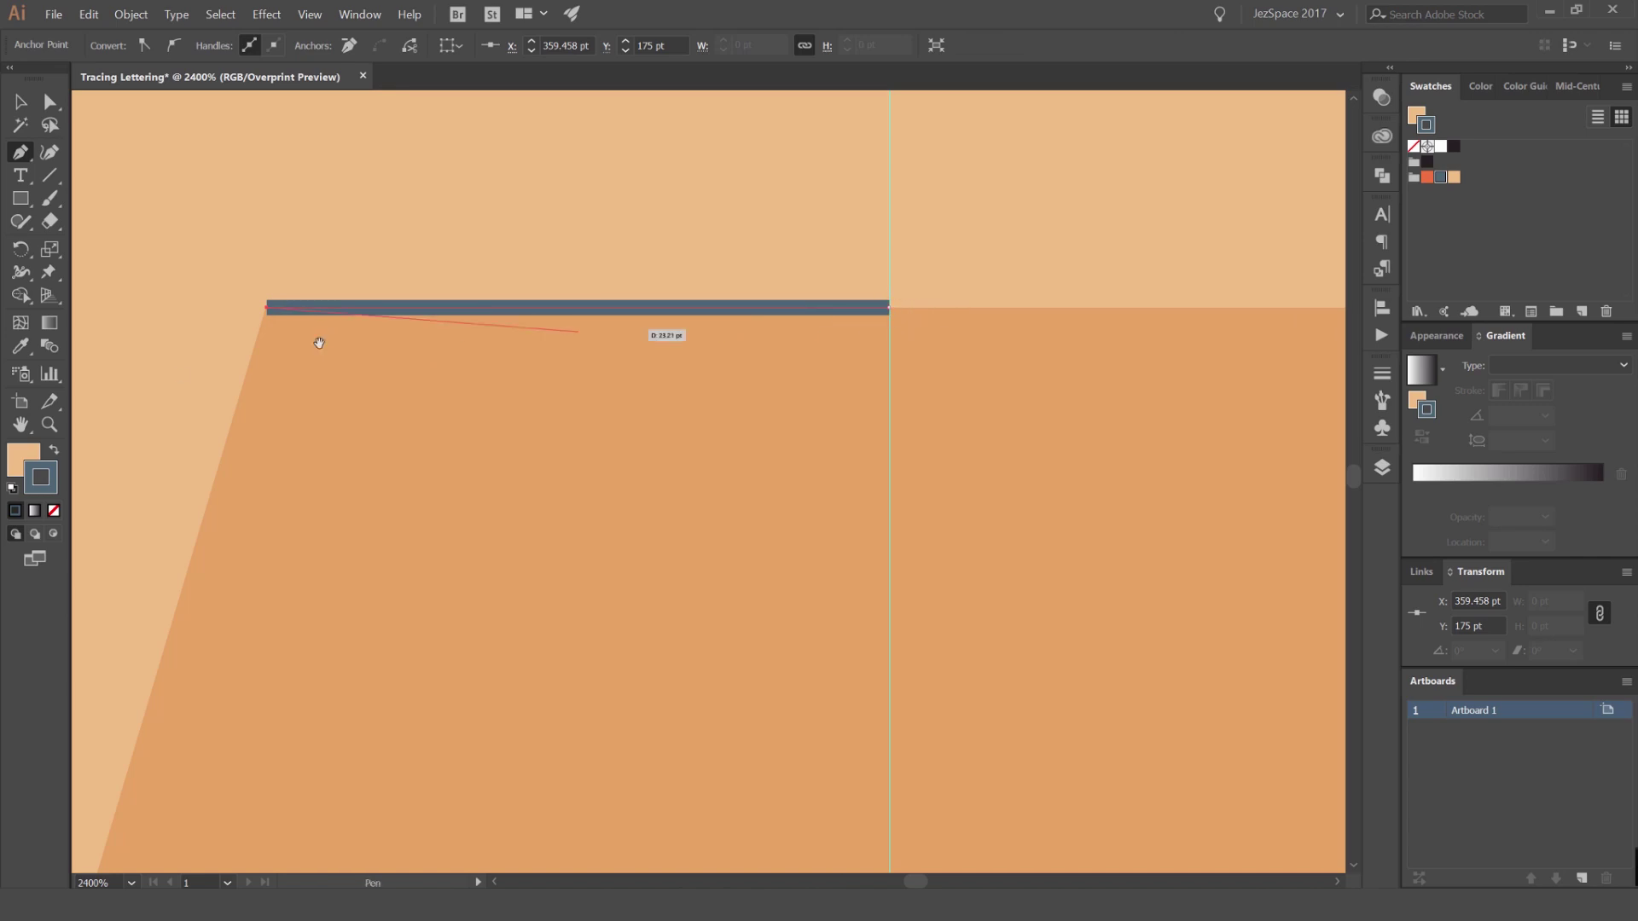
# Extend the path down the A's left diagonal to the inner corner above the left foot, at about X 309 pt, Y 344 pt
pyautogui.moveTo(255, 391); pyautogui.dragTo(759, 227)
pyautogui.scroll(-5, 715, 334)
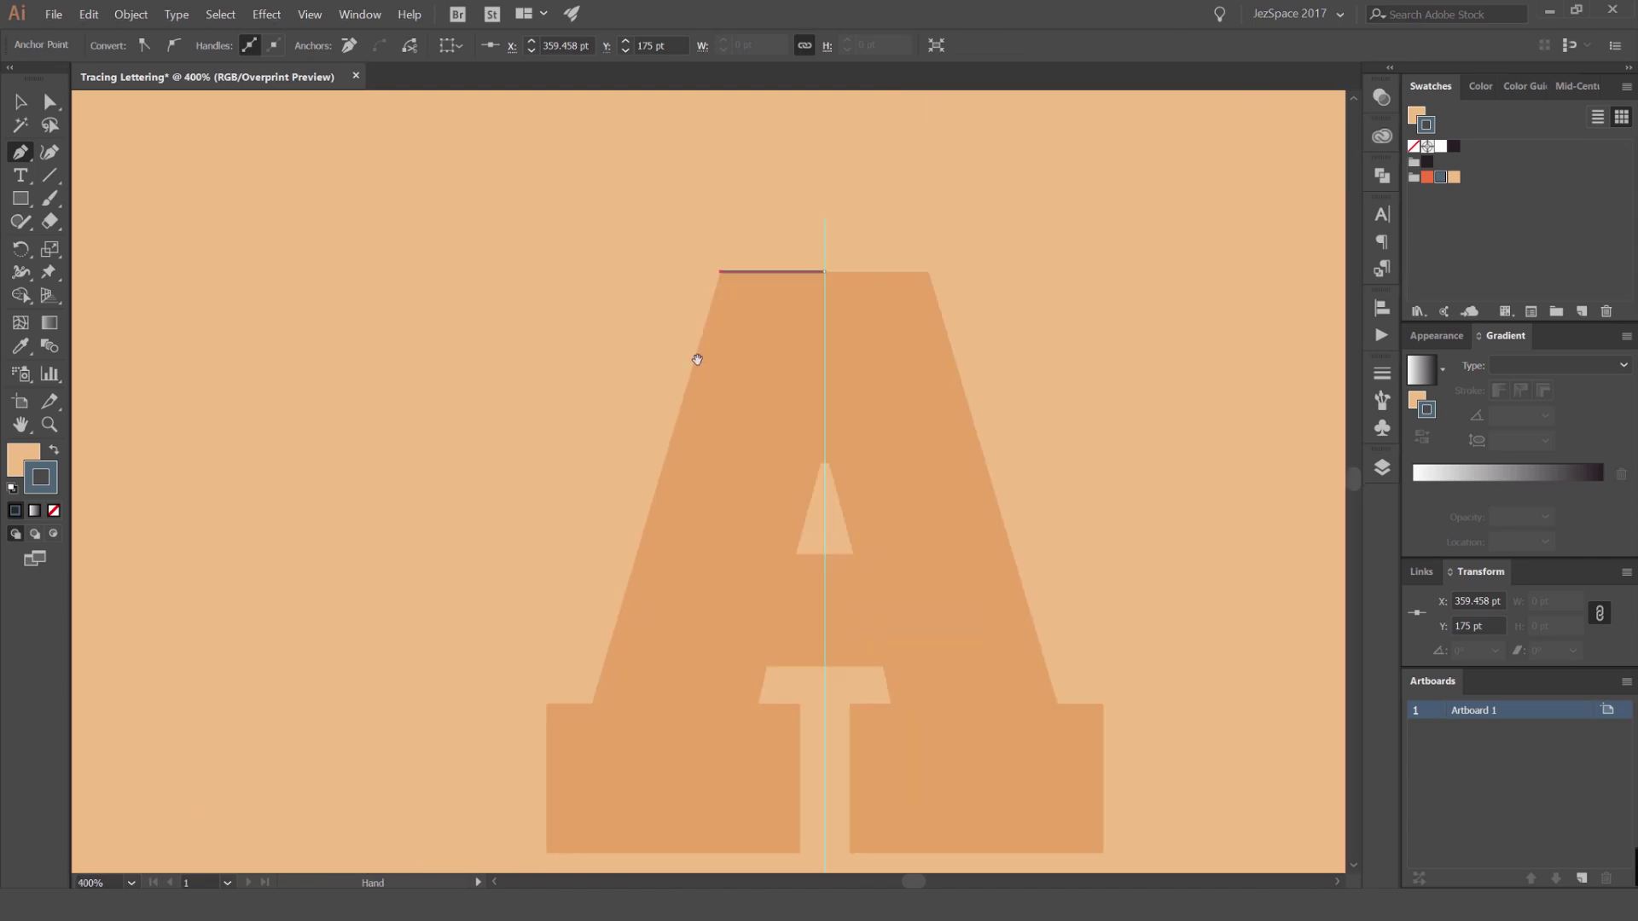
pyautogui.moveTo(697, 359); pyautogui.dragTo(814, 191)
pyautogui.scroll(5, 707, 528)
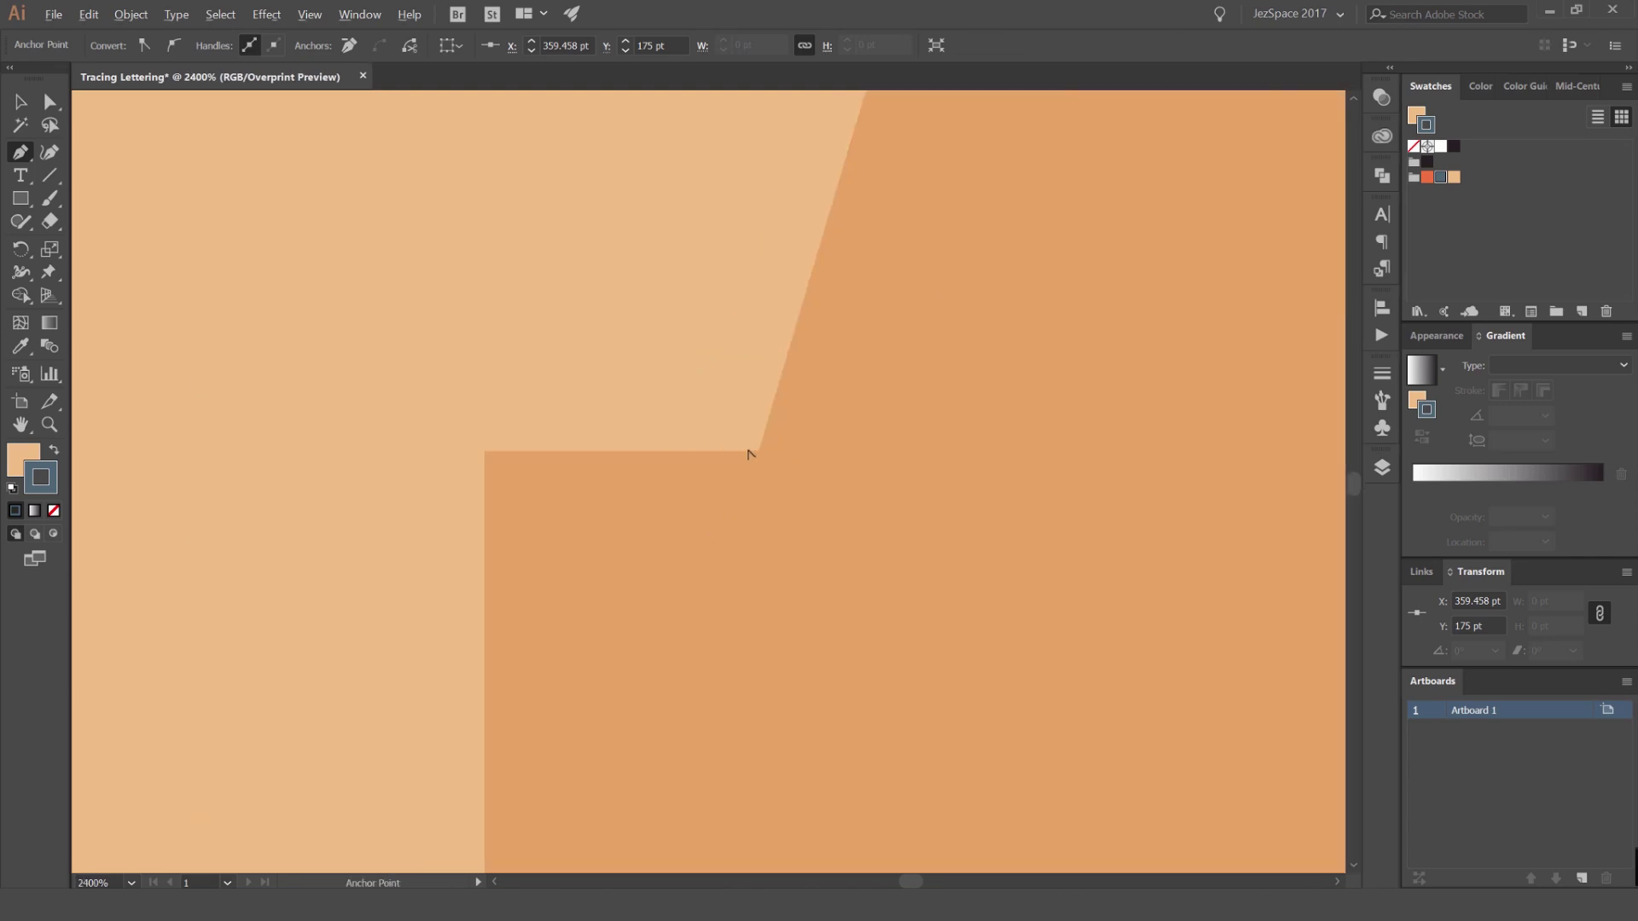
pyautogui.scroll(3, 750, 453)
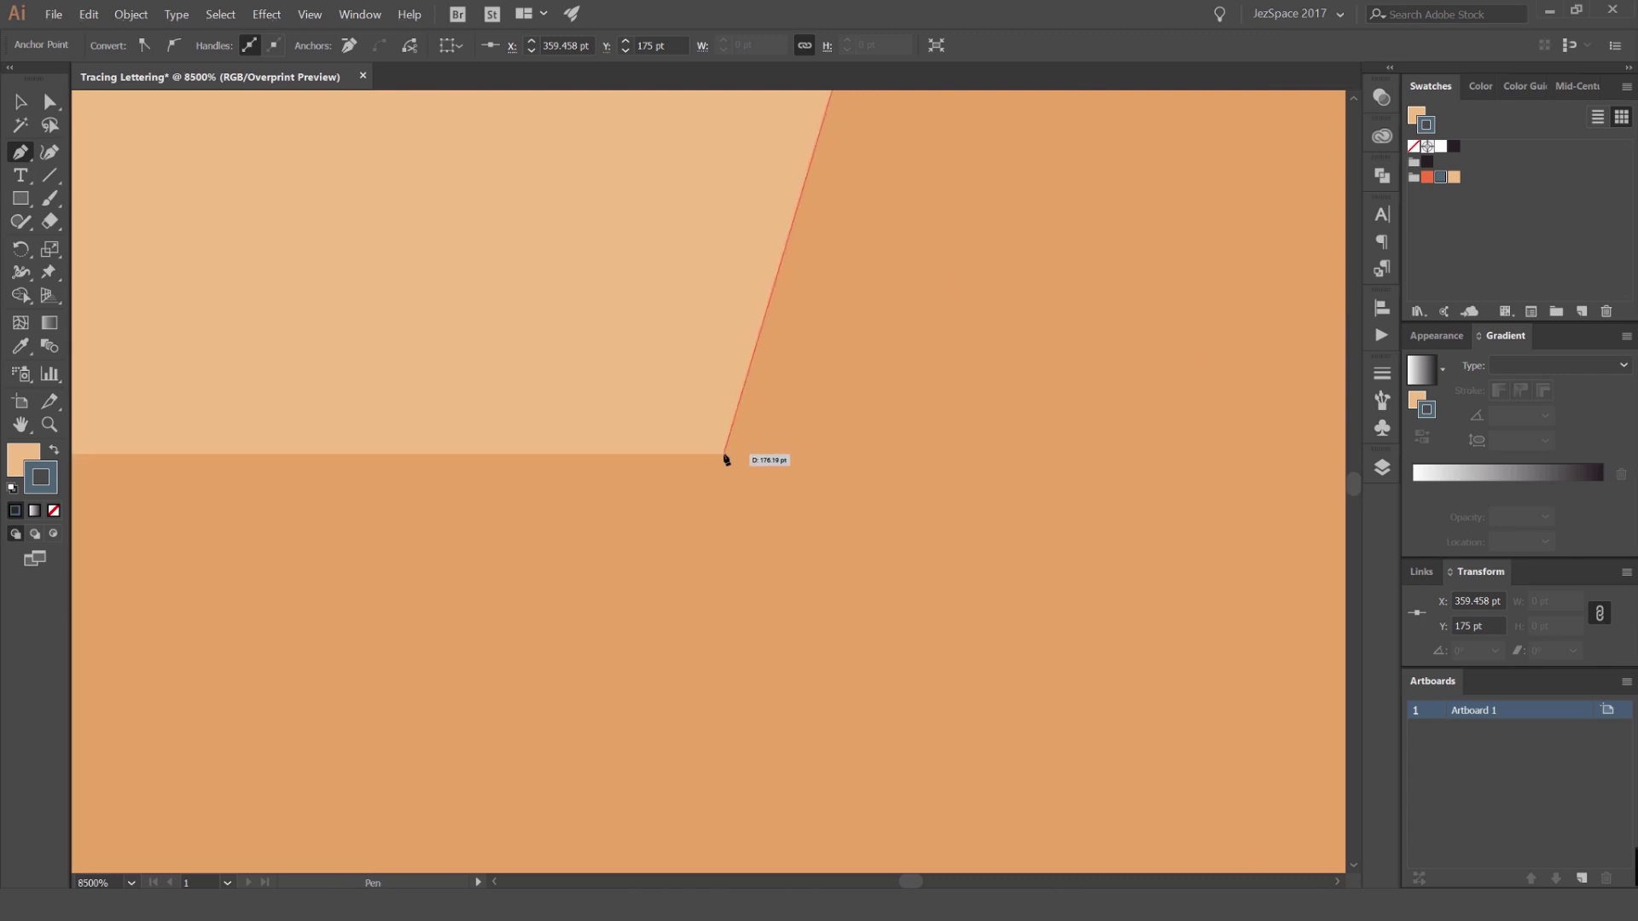
pyautogui.click(725, 459)
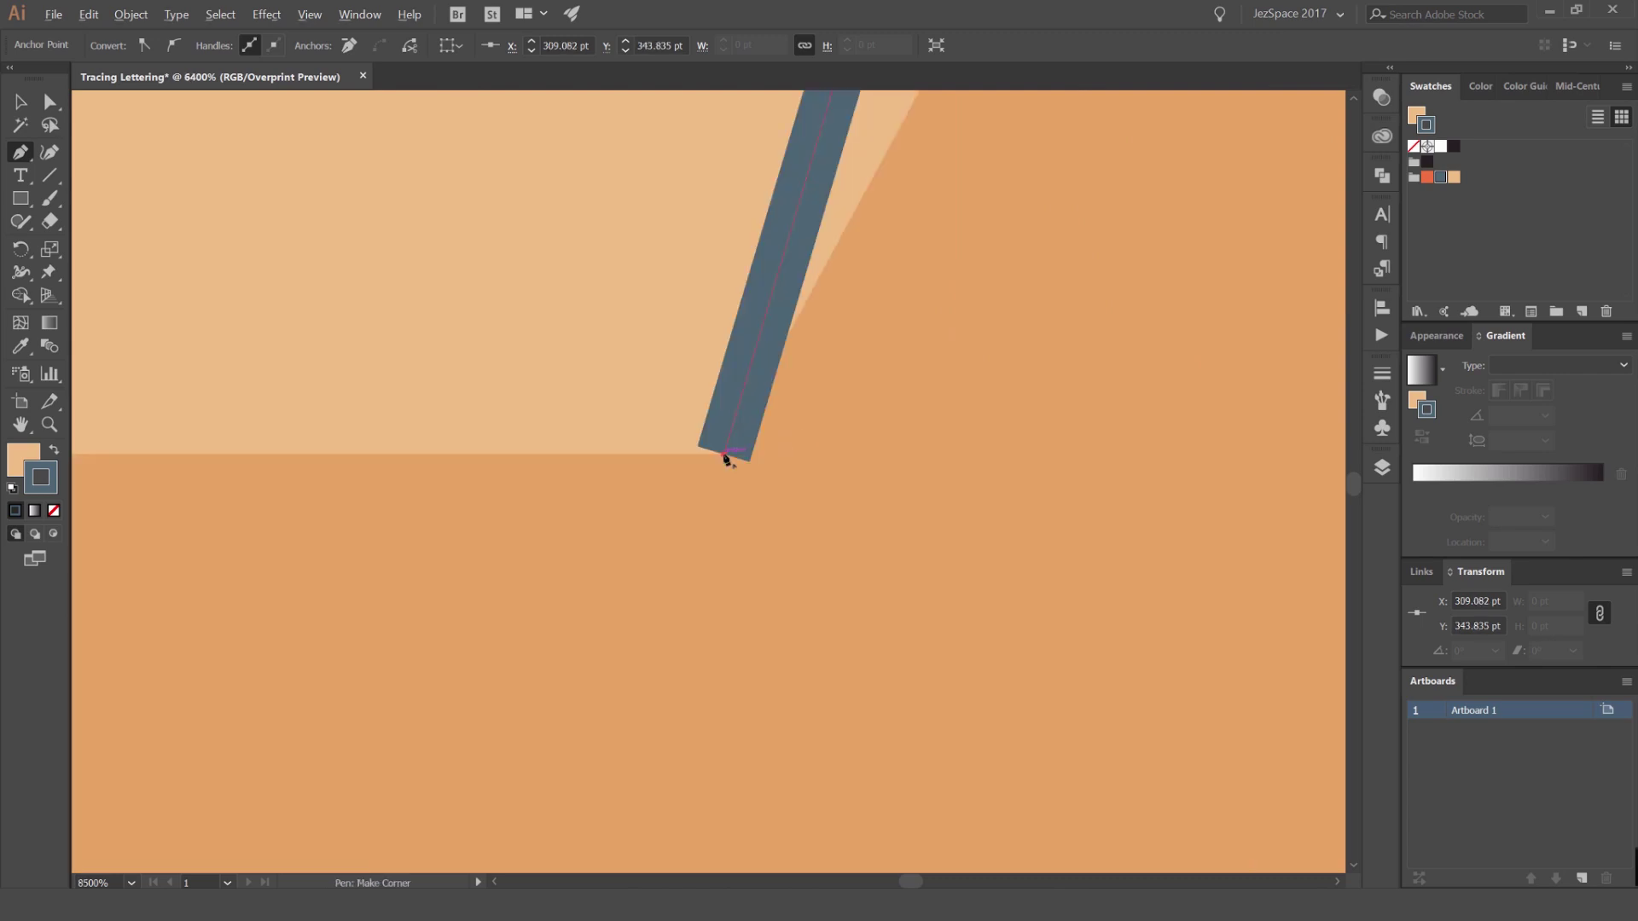
# Undo the diagonal segment down the A's left side and set the path's fill to none
pyautogui.scroll(-8, 727, 458)
pyautogui.moveTo(727, 458); pyautogui.dragTo(679, 664)
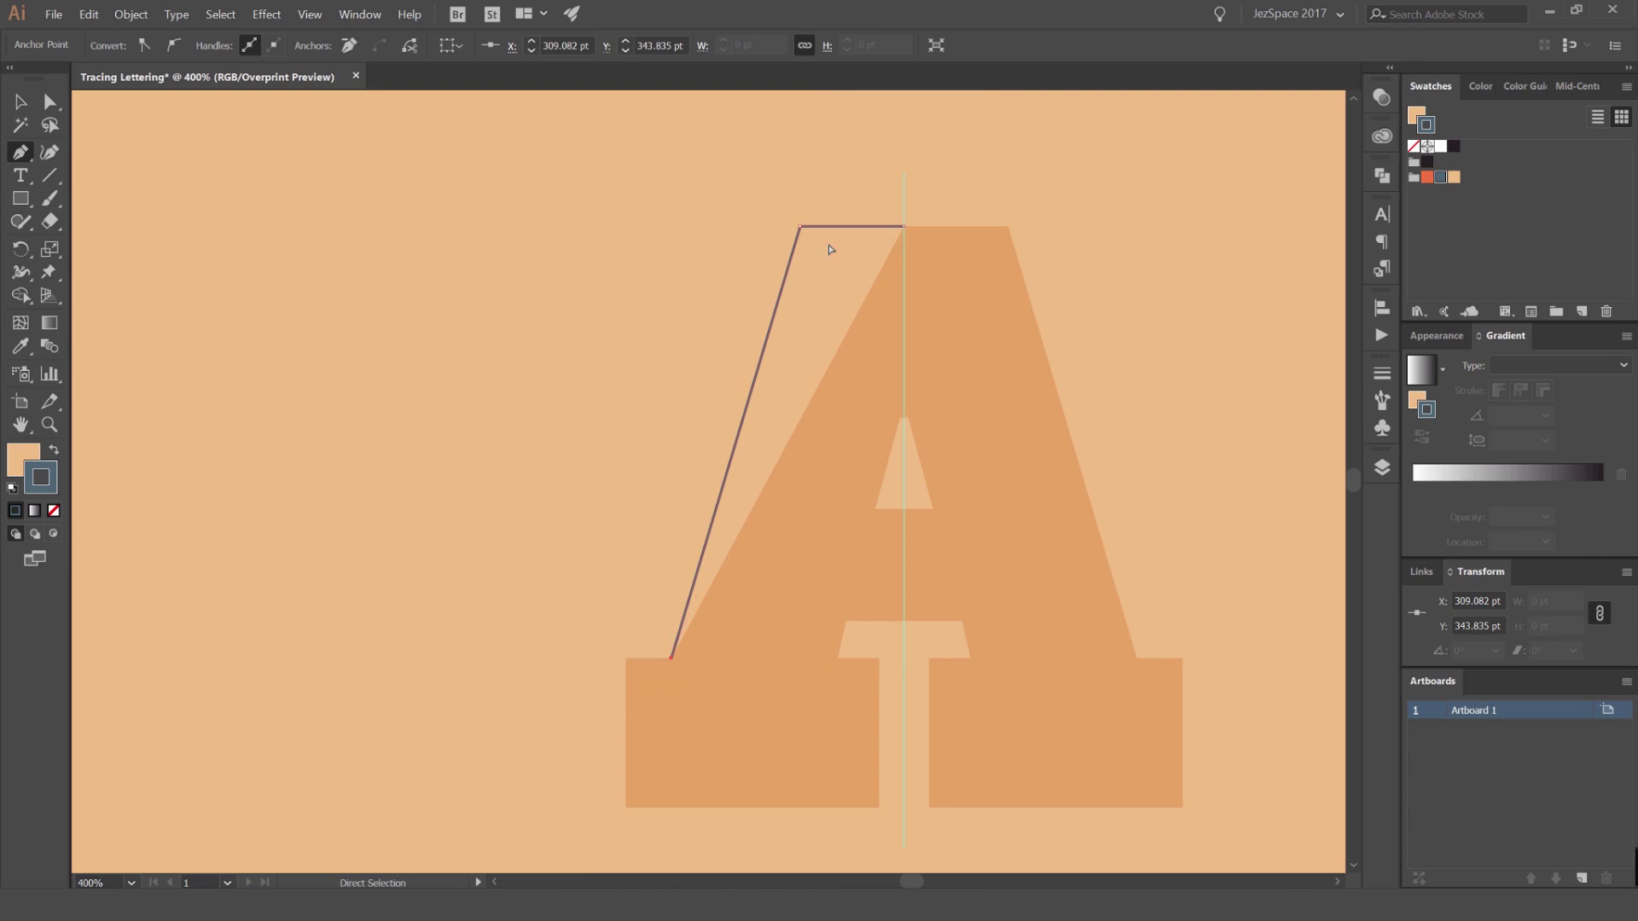
pyautogui.hotkey('ctrl', 'z')
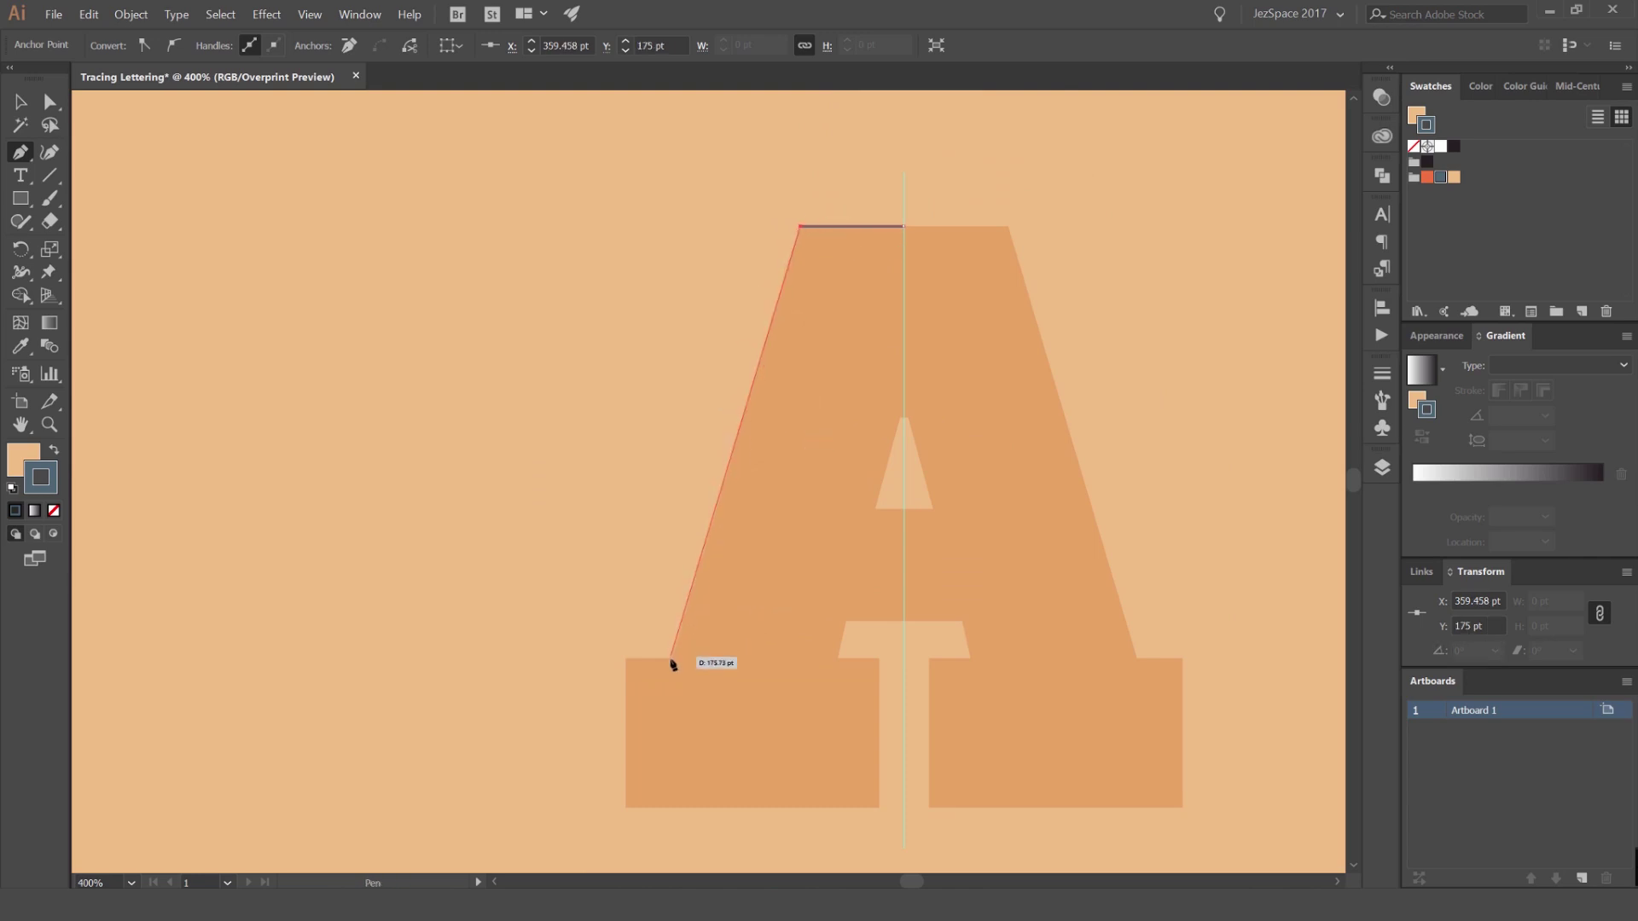
pyautogui.click(26, 455)
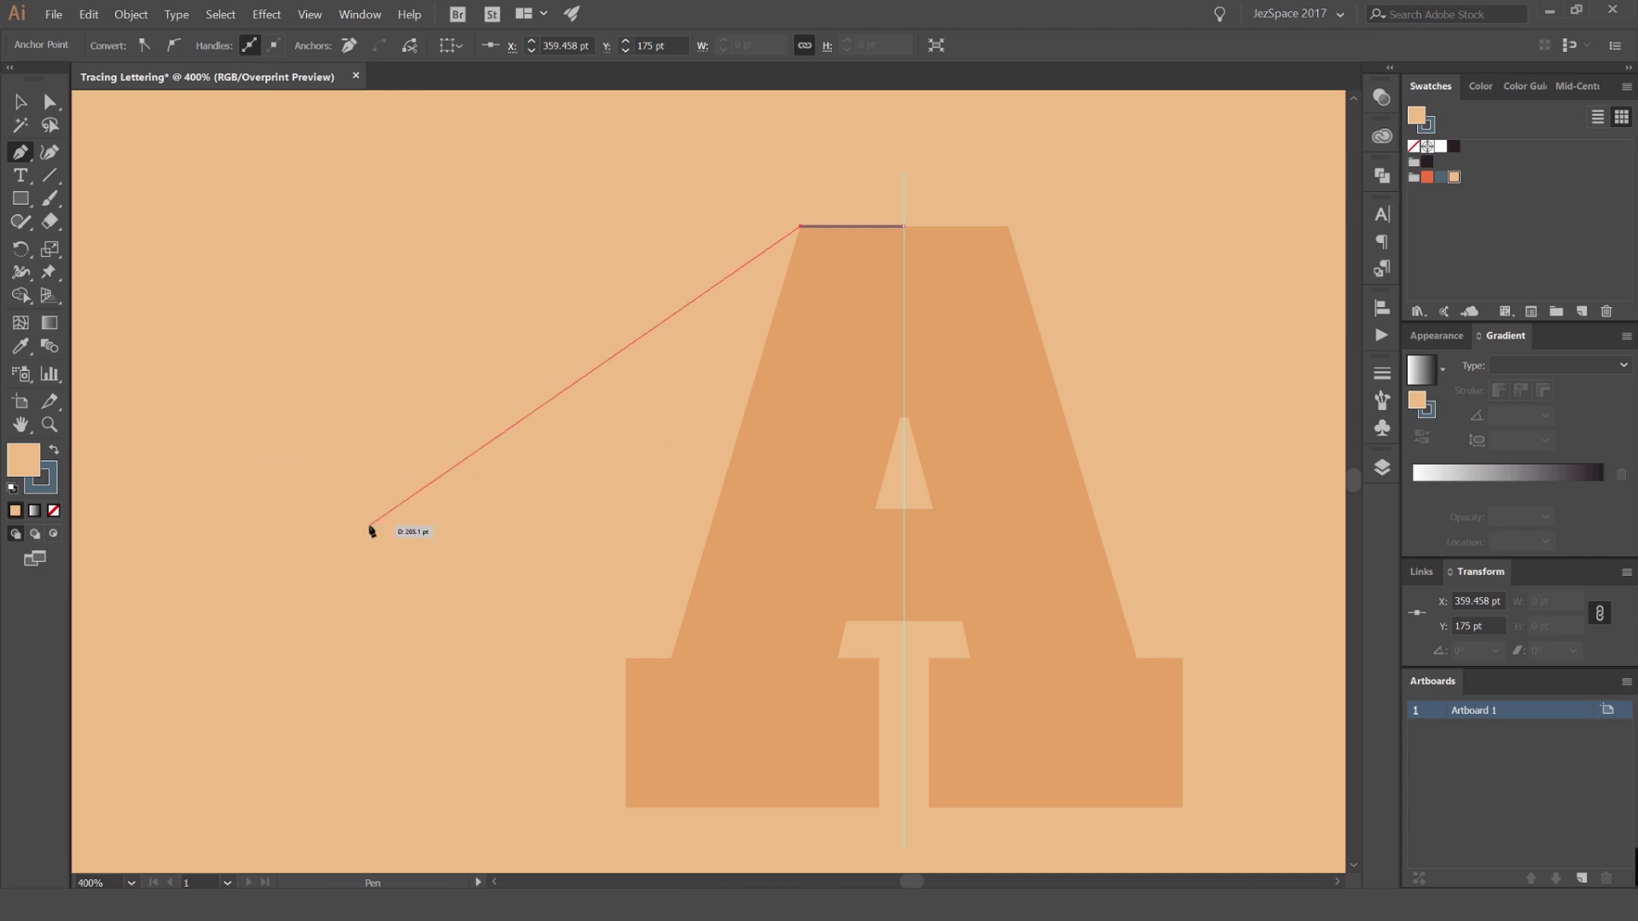
pyautogui.press('/')
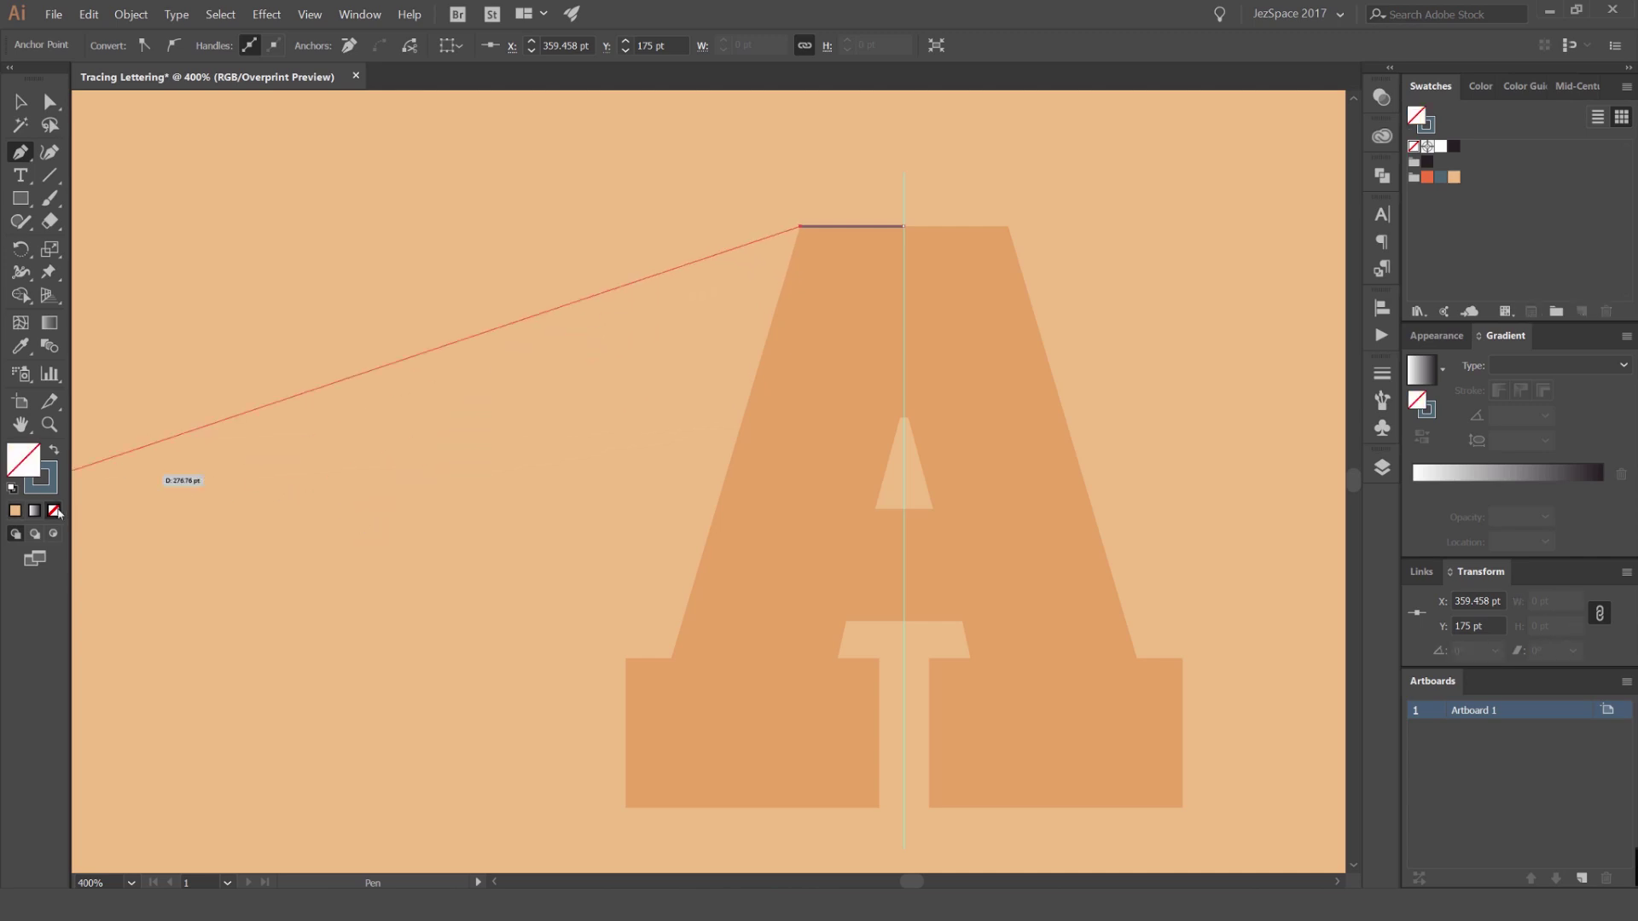
# Redraw the left diagonal from the top corner to the inner corner above the left foot, at about X 309.1 pt, Y 343.9 pt
pyautogui.scroll(6, 664, 657)
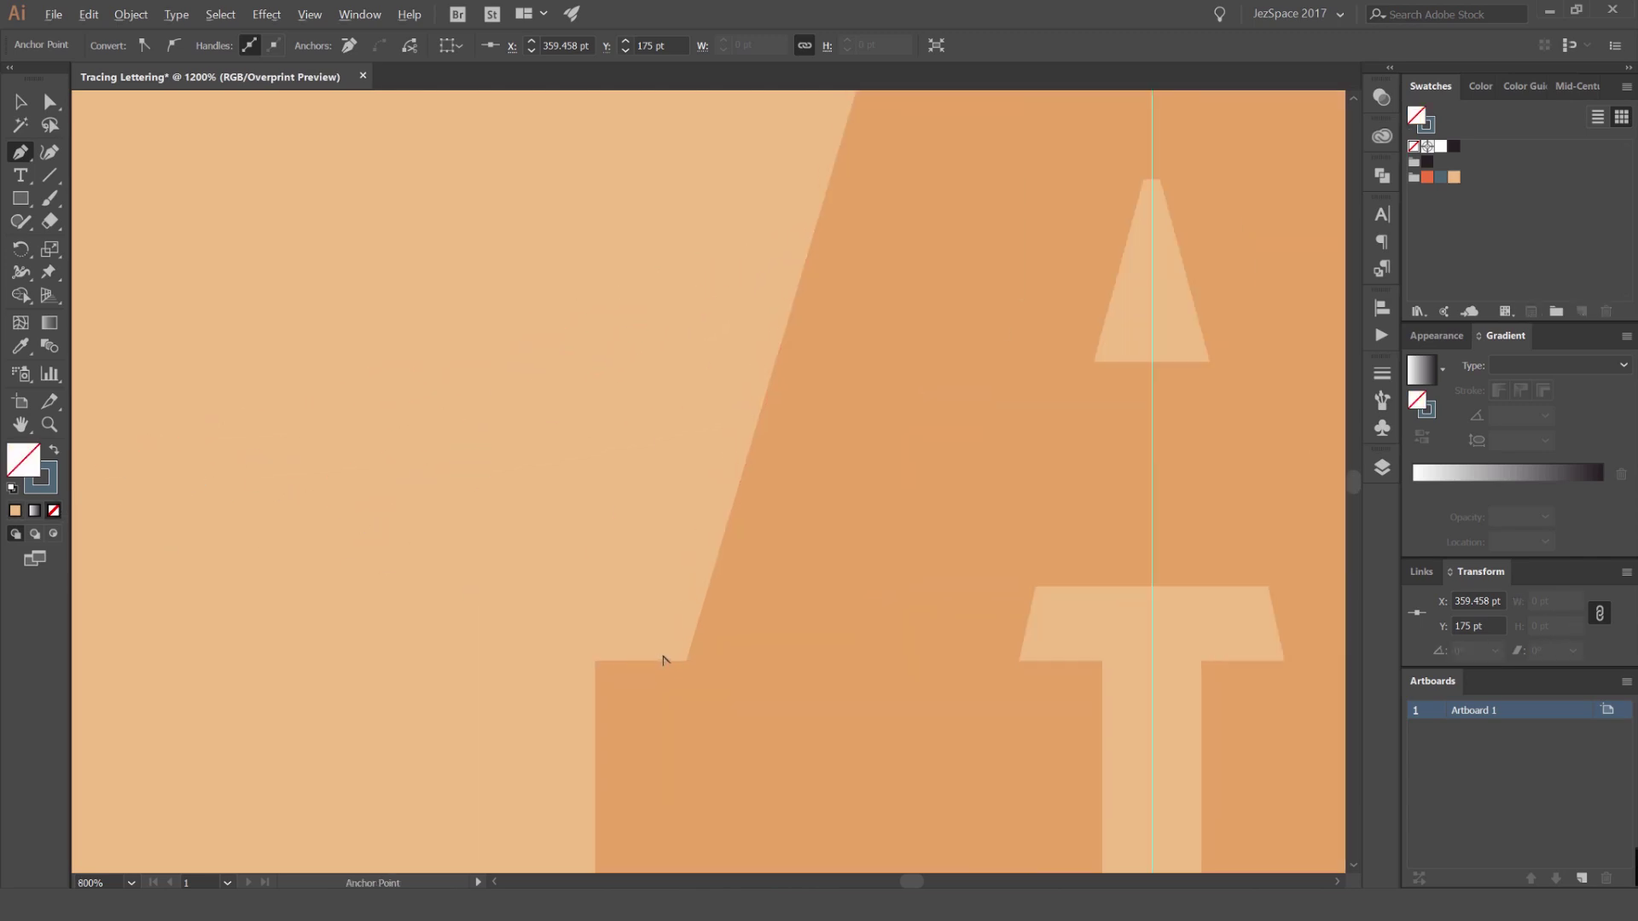
pyautogui.scroll(2, 699, 660)
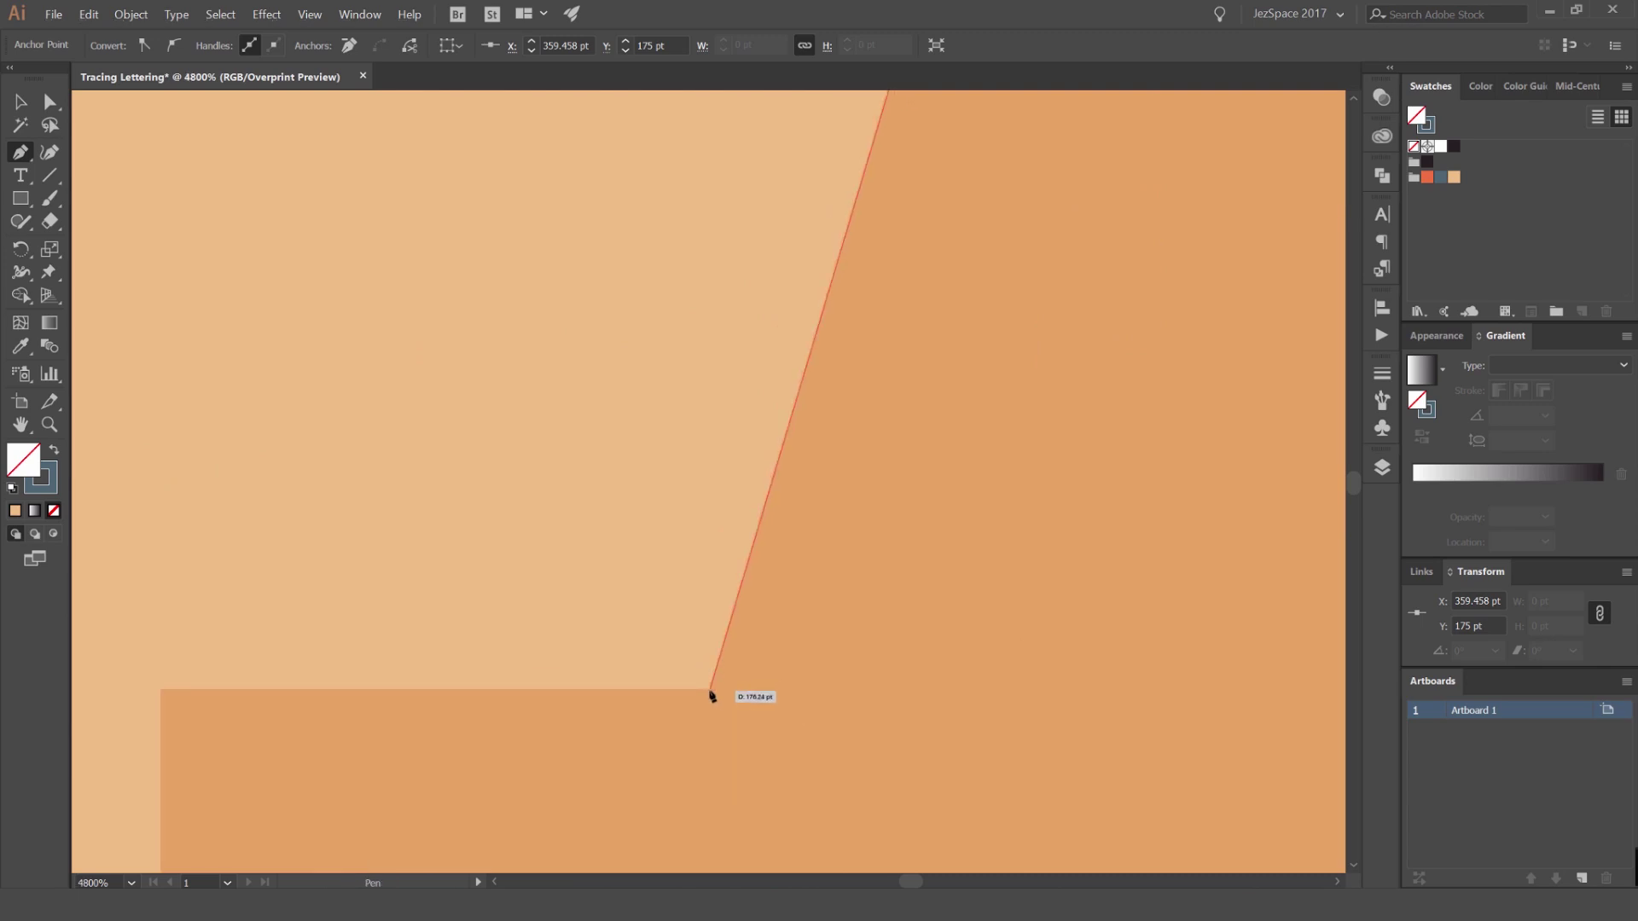
pyautogui.click(711, 693)
pyautogui.scroll(-8, 834, 669)
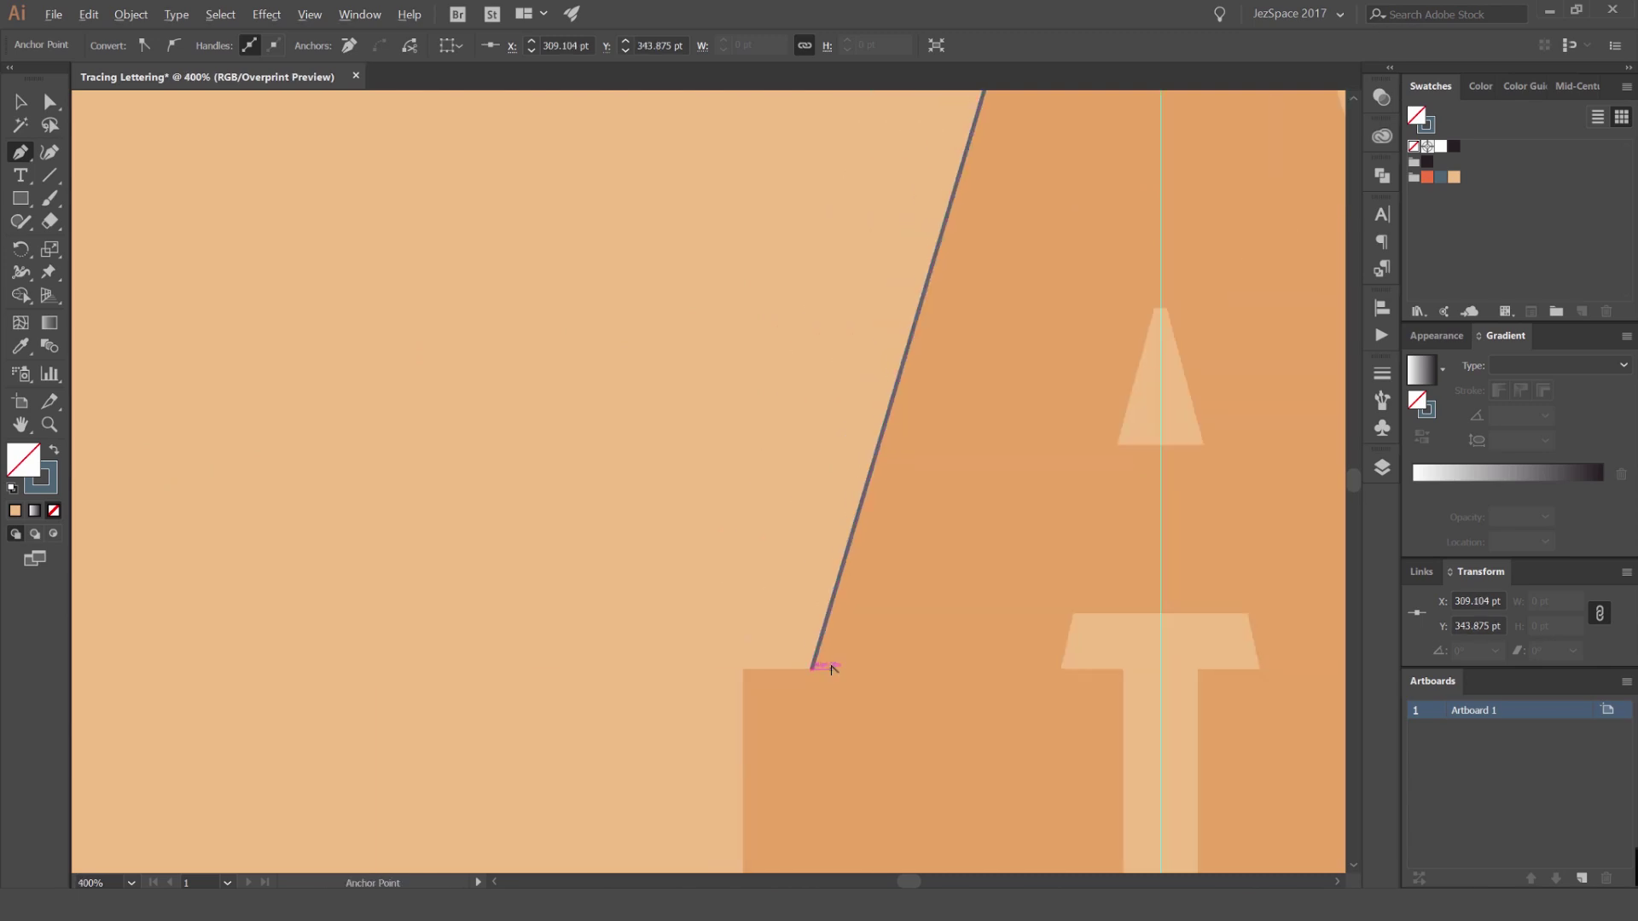
# Extend the path along the left foot's top edge to its outer corner at about X 291.2 pt, Y 343.9 pt
pyautogui.scroll(2, 1066, 572)
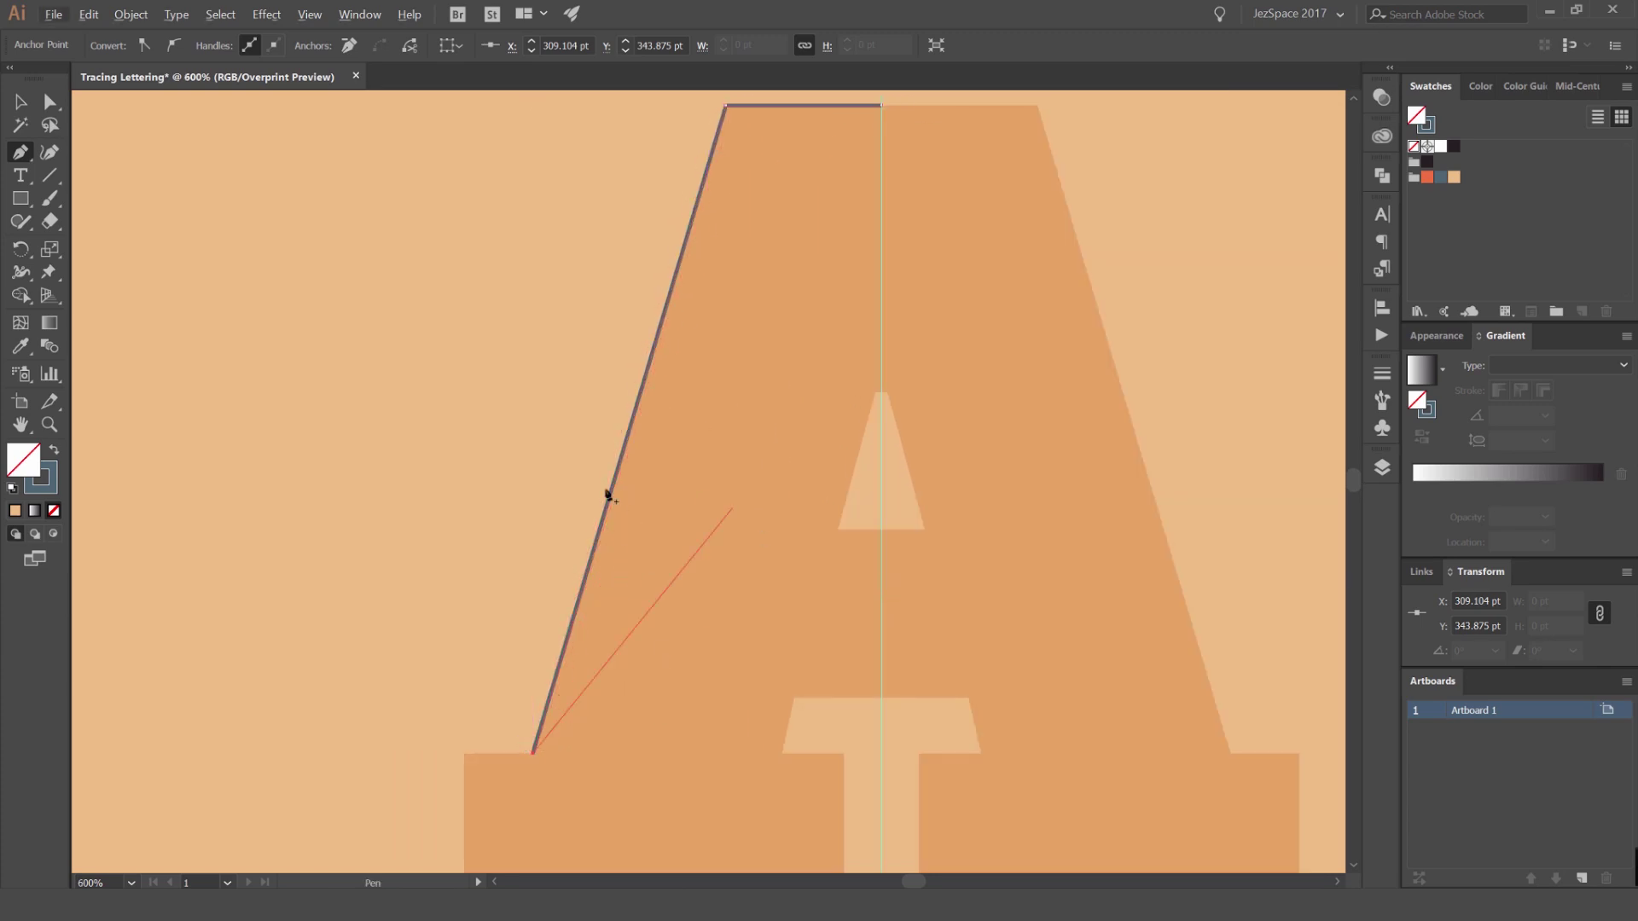
pyautogui.press('space')
pyautogui.moveTo(587, 669); pyautogui.dragTo(699, 498)
pyautogui.hotkey('ctrl', '=')
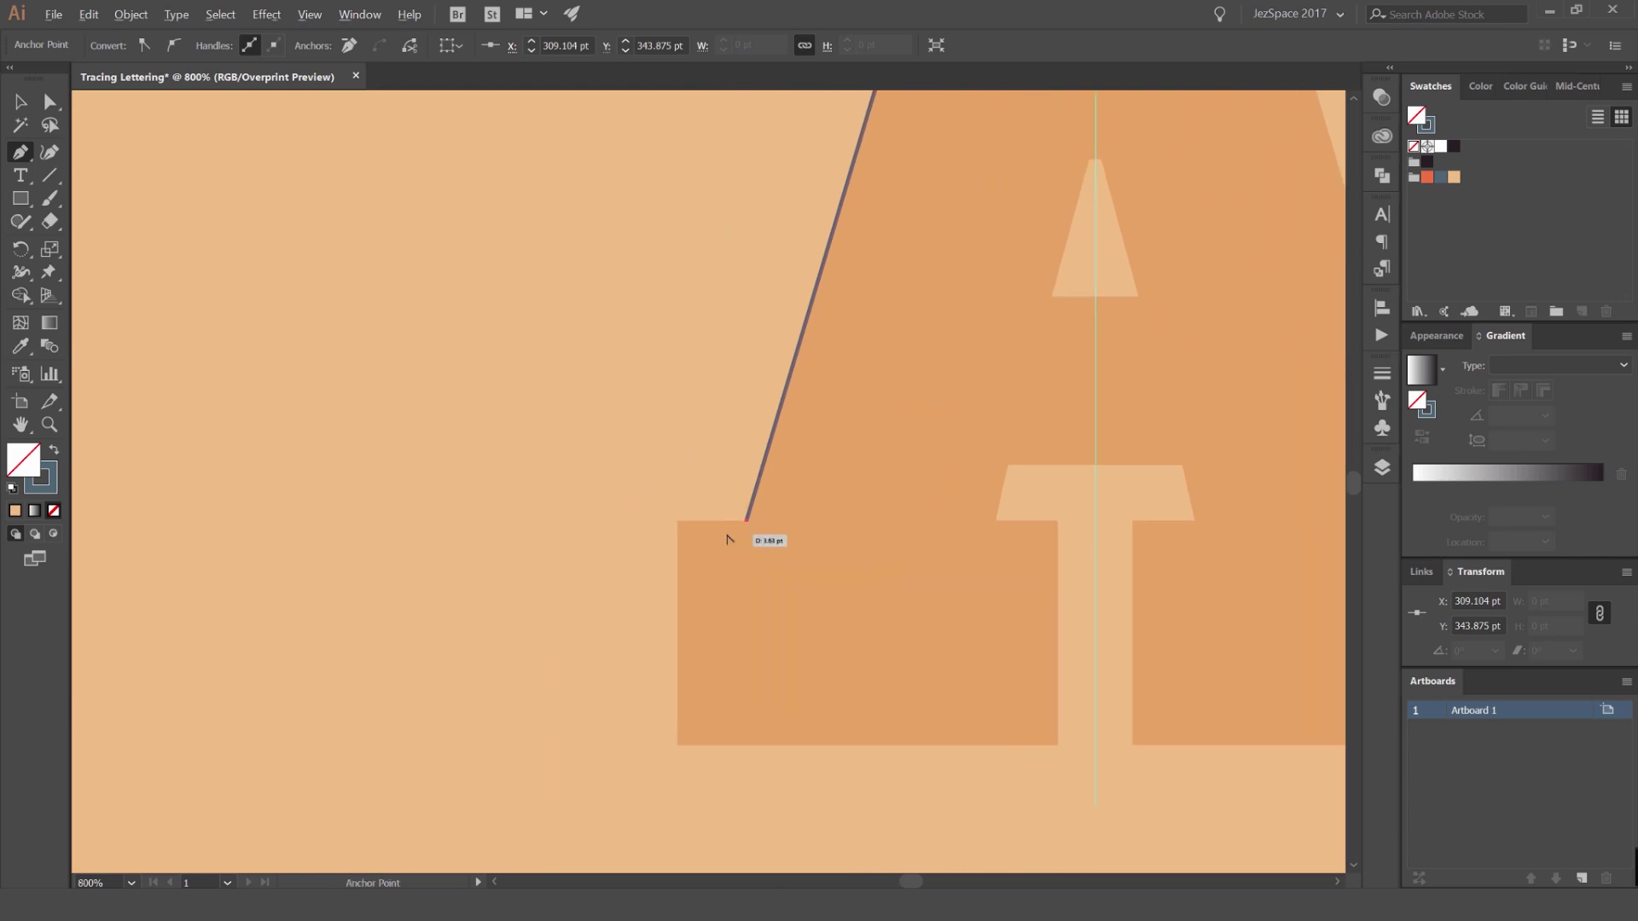
pyautogui.hotkey('ctrl', '=')
pyautogui.moveTo(719, 540); pyautogui.dragTo(707, 432)
pyautogui.hotkey('ctrl', '=')
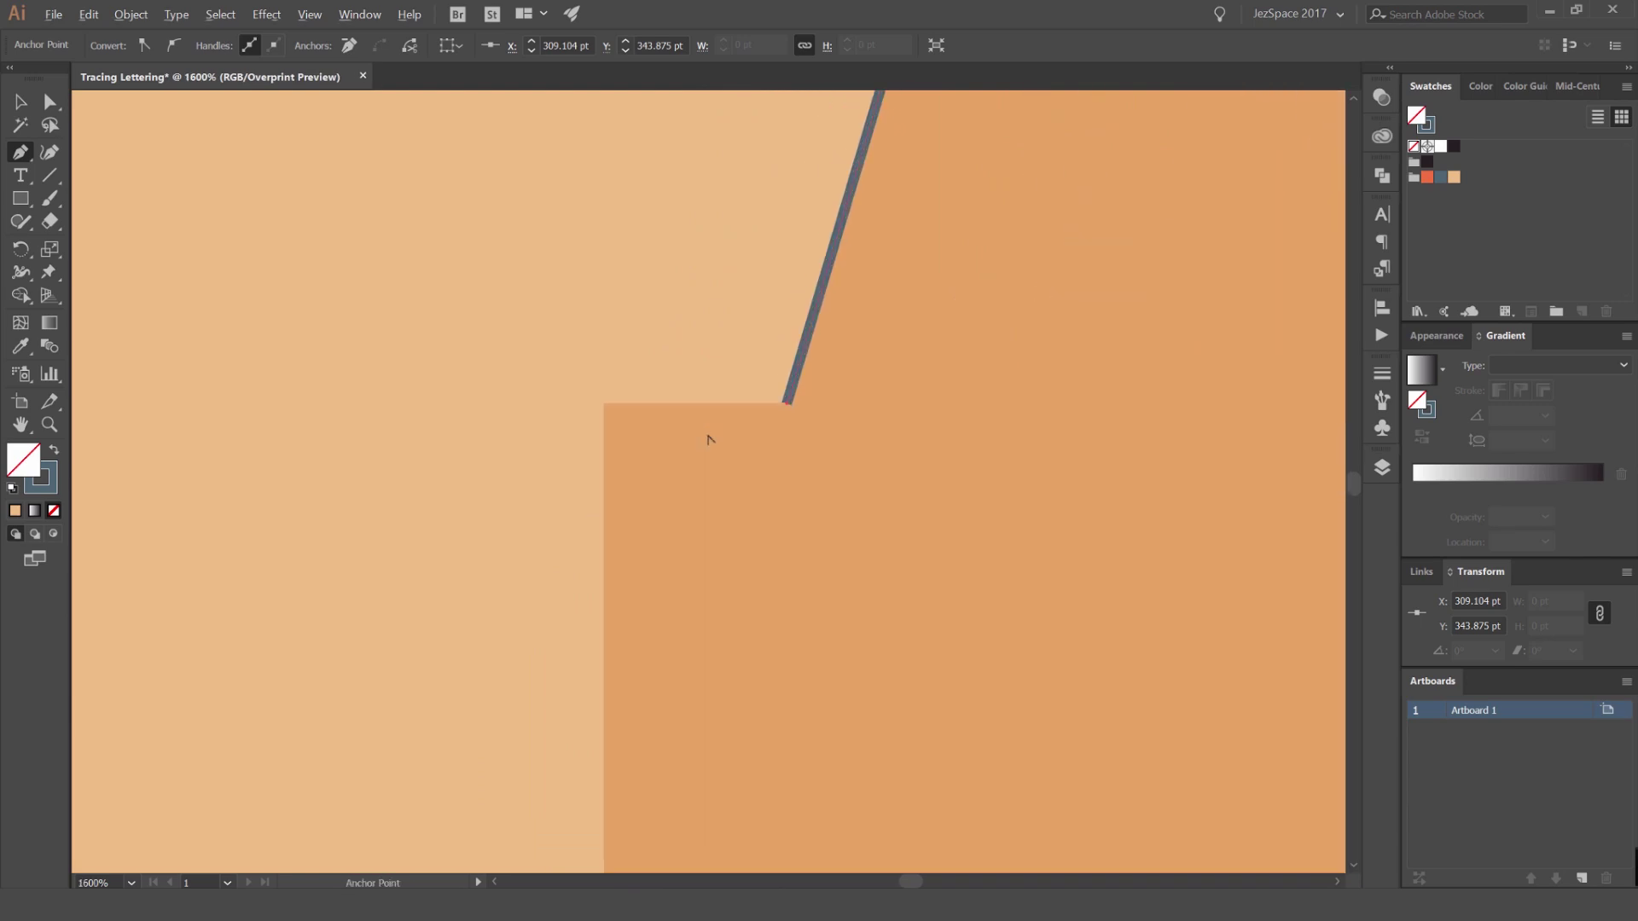
pyautogui.click(605, 403)
# Trace the left foot's outer side down to about Y 402.3 pt, its base, and its inner side up to X 390.25 pt, Y 343.75 pt
pyautogui.moveTo(702, 639); pyautogui.dragTo(636, 412)
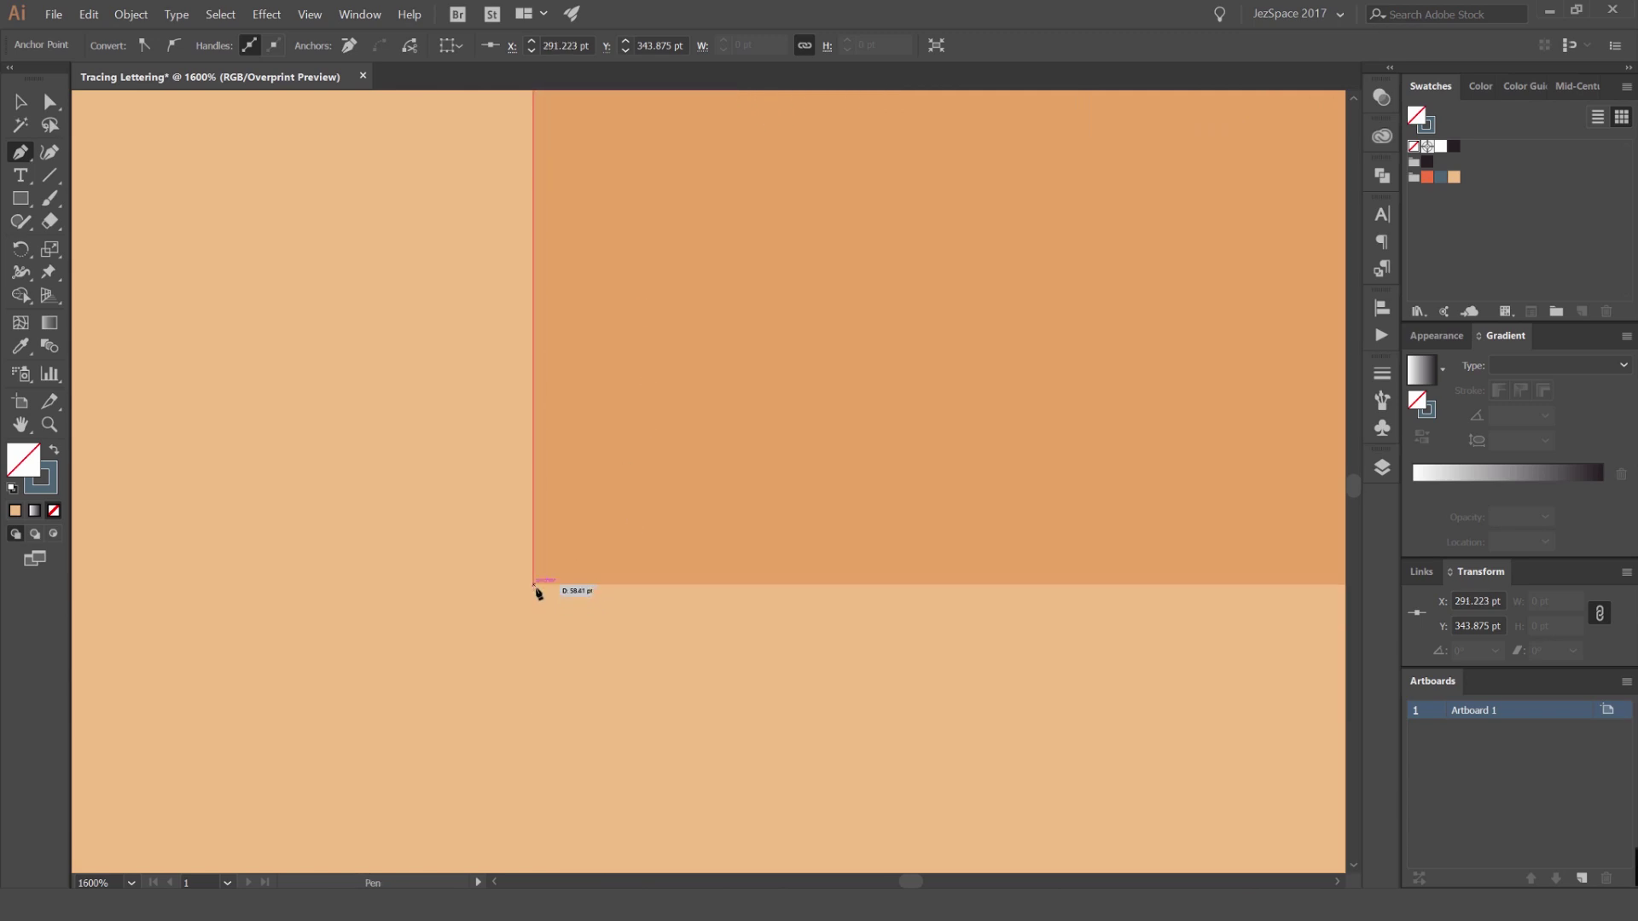
pyautogui.click(534, 585)
pyautogui.keyDown('alt'); pyautogui.scroll(-2, 601, 594); pyautogui.keyUp('alt')
pyautogui.moveTo(799, 553); pyautogui.dragTo(388, 508)
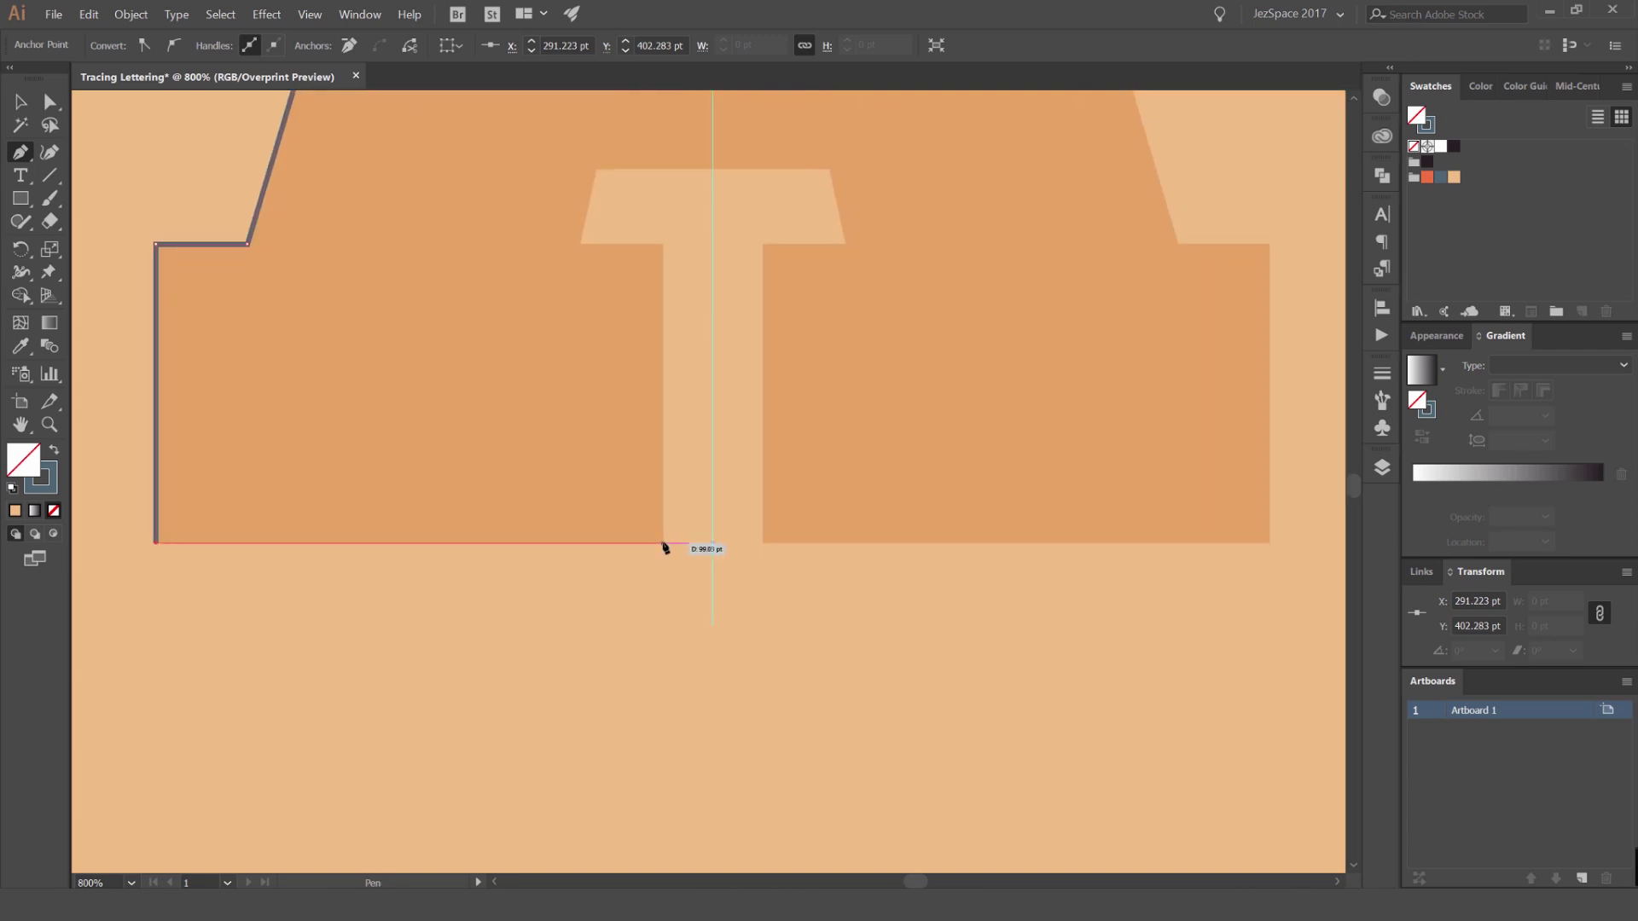
pyautogui.click(664, 544)
pyautogui.click(663, 246)
# Trace the notch above the left foot through its lower corner at about X 374 pt, Y 343.75 pt to its upper corner at X 377.3 pt, Y 329.2 pt
pyautogui.scroll(2, 597, 248)
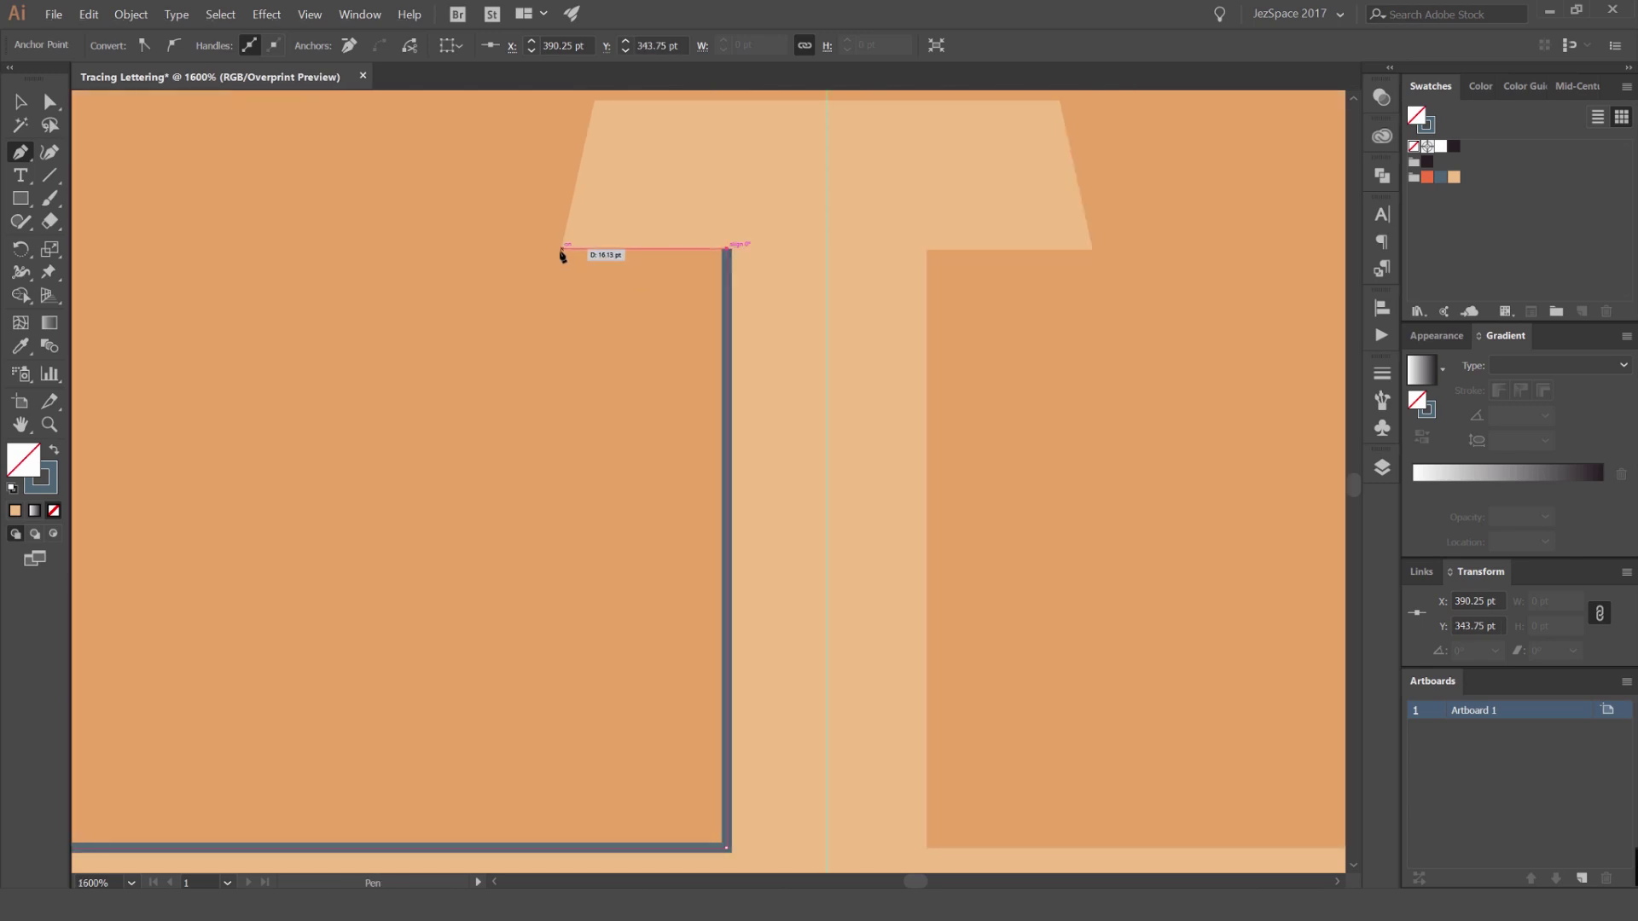
pyautogui.scroll(3, 559, 250)
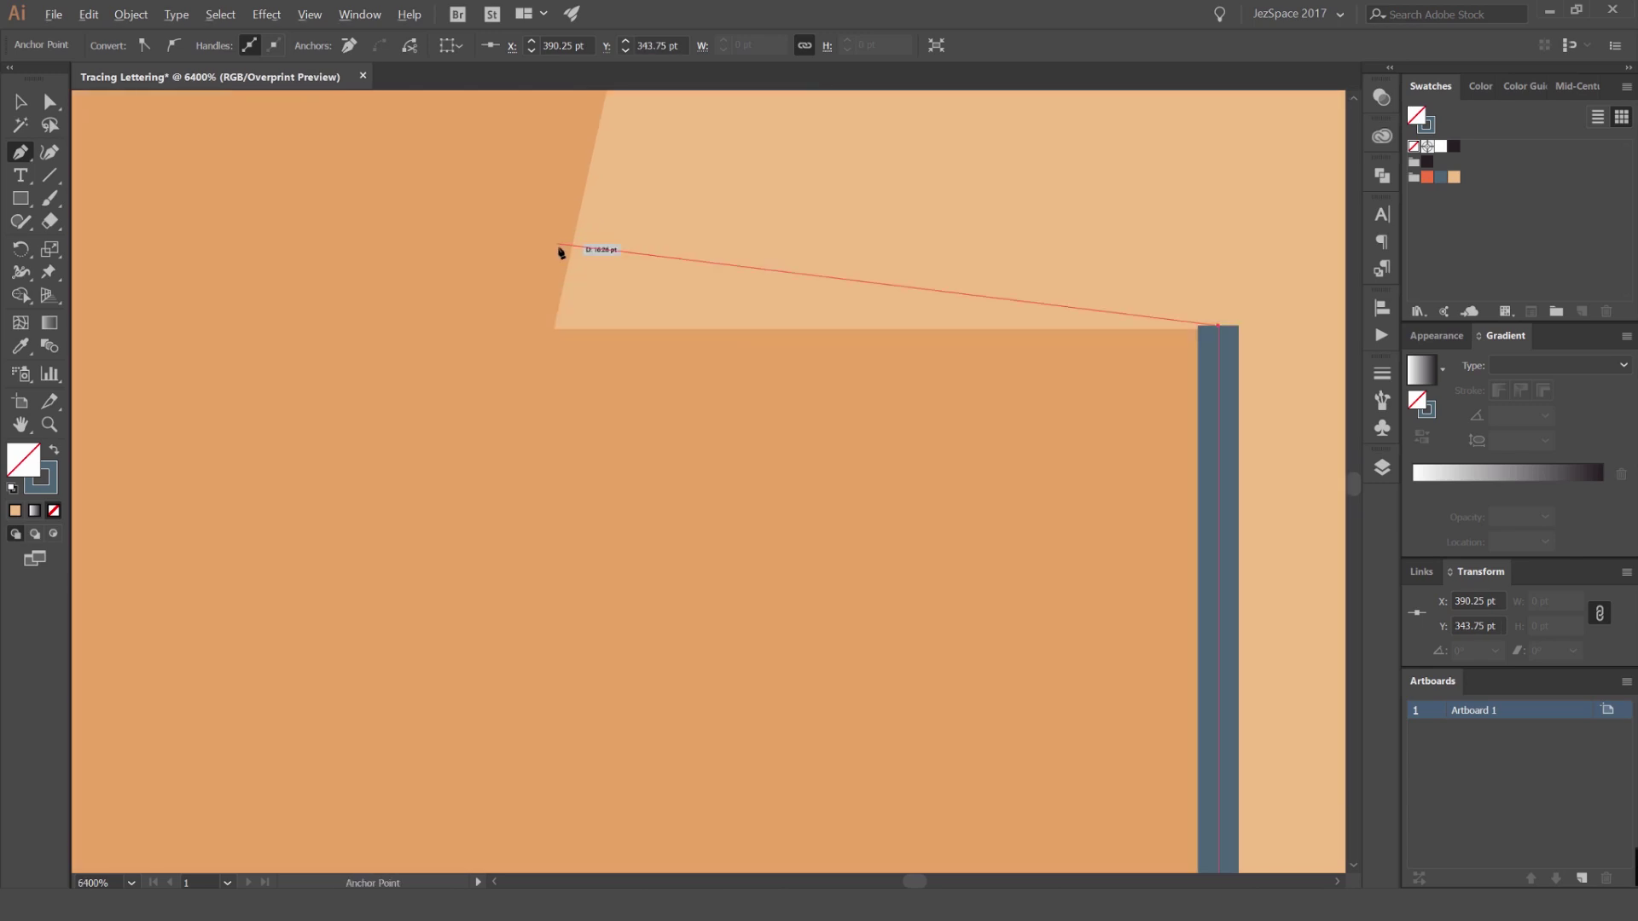
pyautogui.keyDown('shift'); pyautogui.click(556, 338); pyautogui.keyUp('shift')
pyautogui.scroll(3, 644, 428)
pyautogui.scroll(-1, 655, 376)
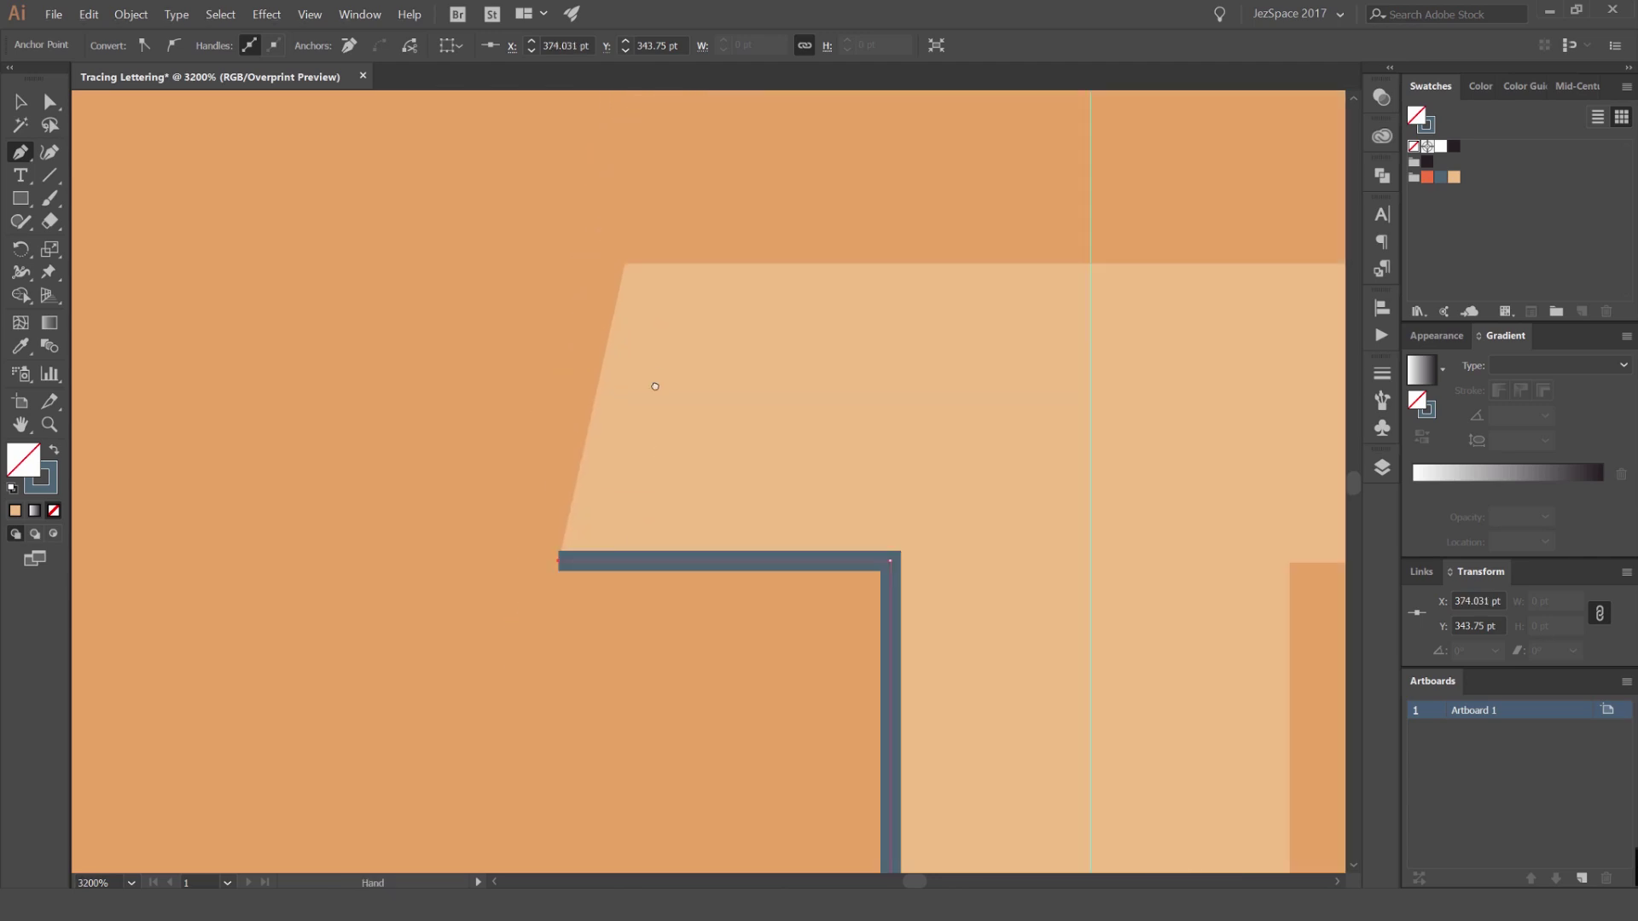
pyautogui.scroll(1, 655, 376)
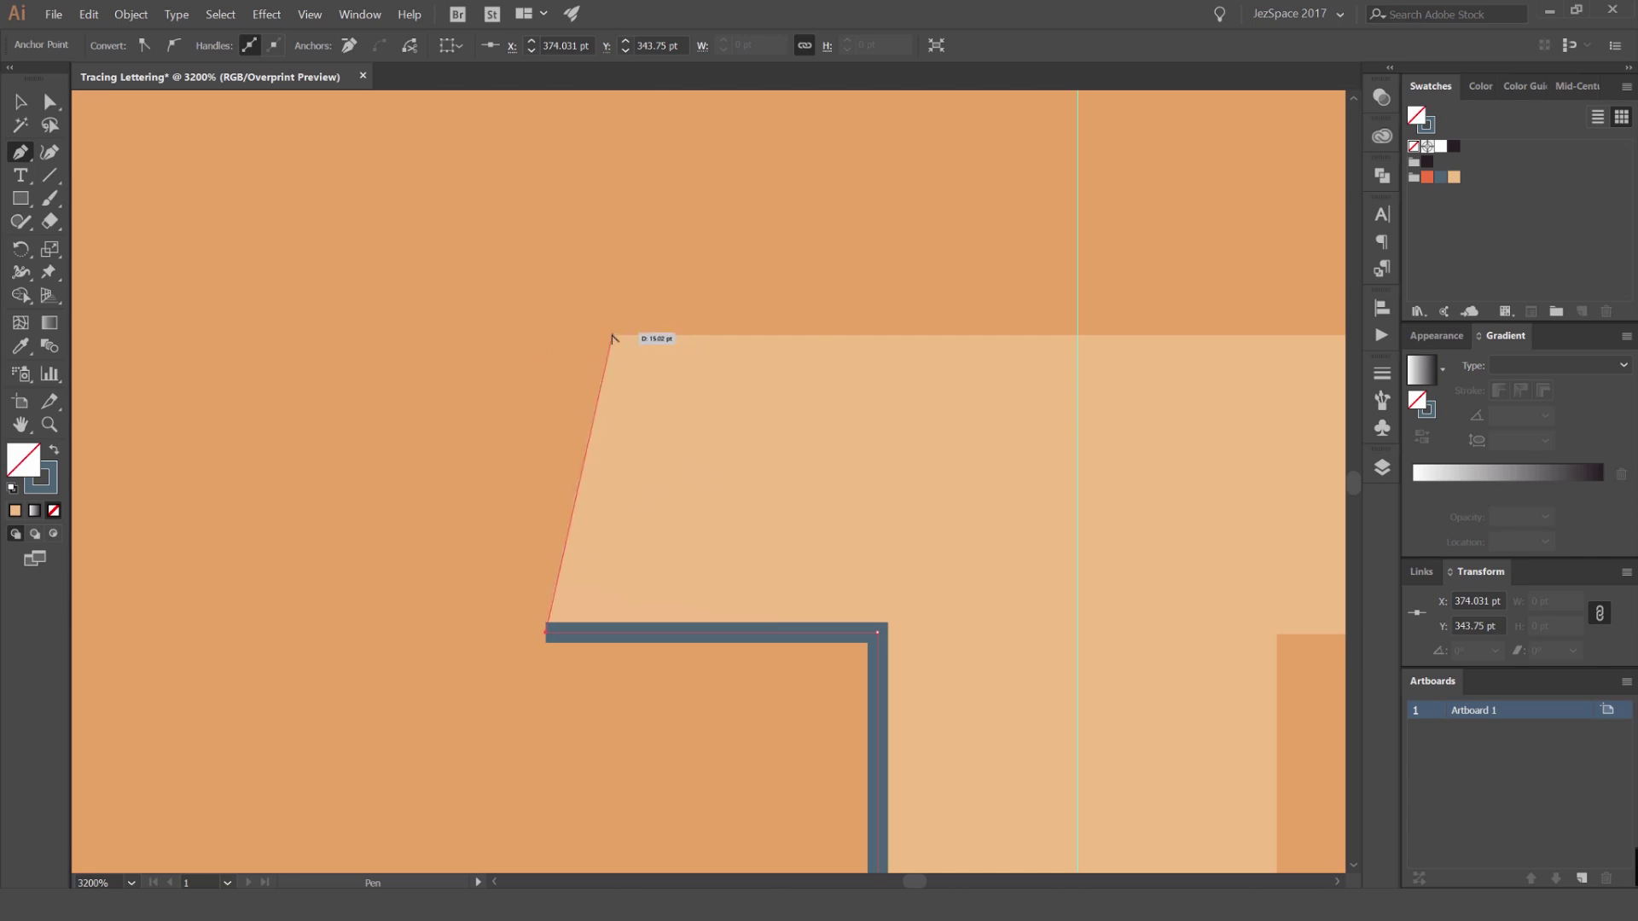
pyautogui.scroll(3, 611, 340)
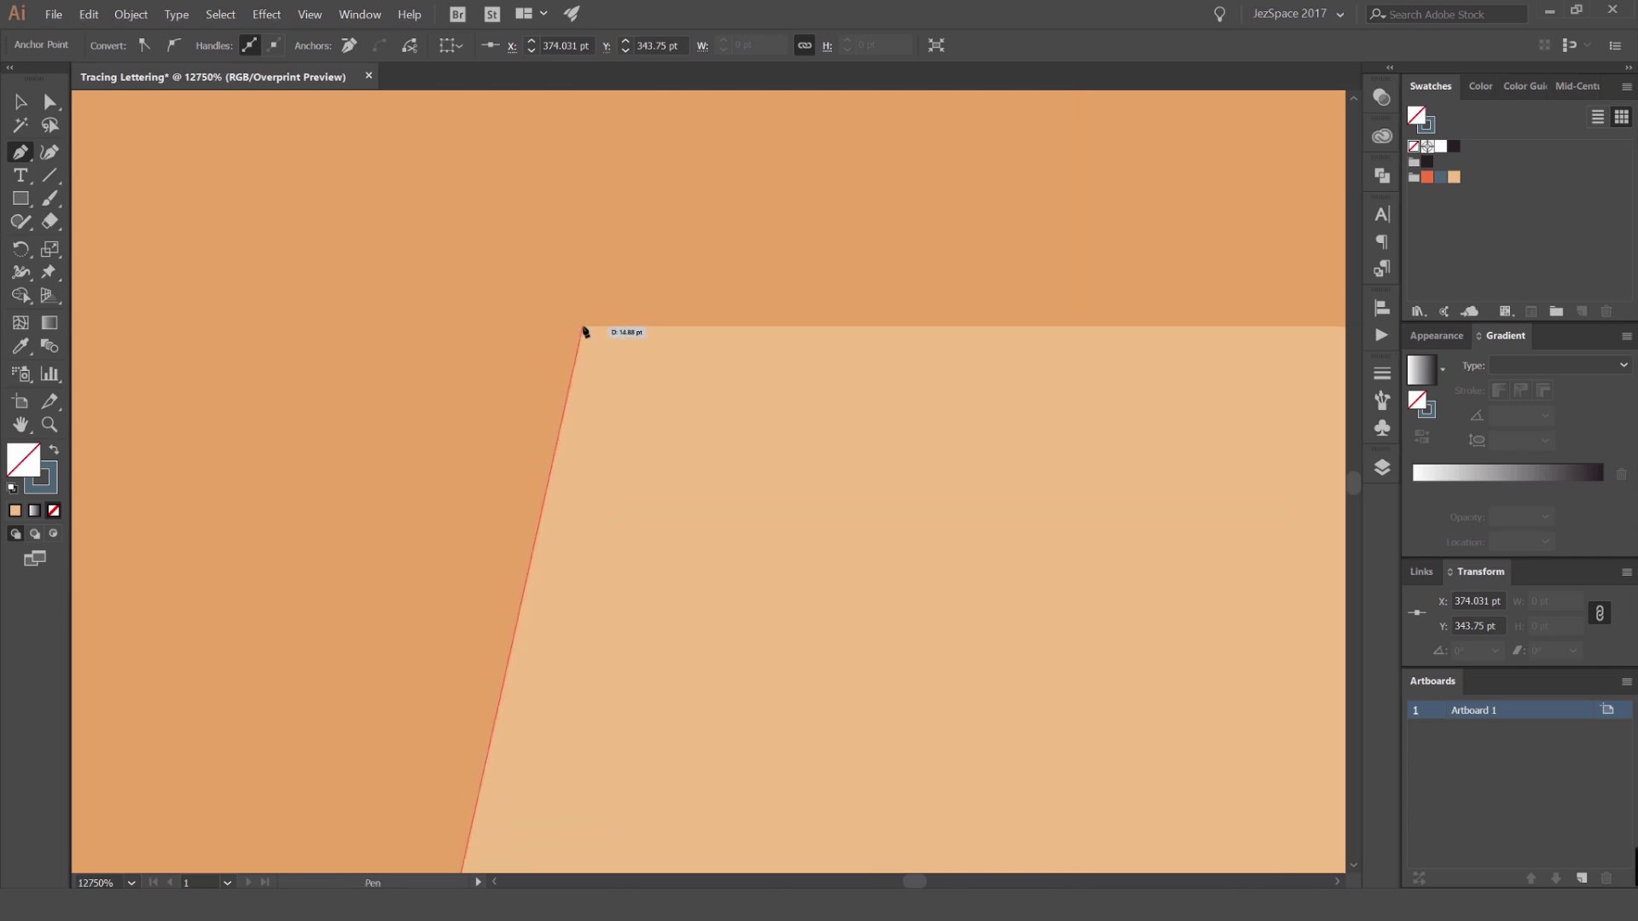
pyautogui.click(583, 332)
# Extend the path along the notch's top edge to the centre guide at X 400 pt, and close it at the A's top edge
pyautogui.scroll(-3, 707, 377)
pyautogui.hscroll(3, 826, 341)
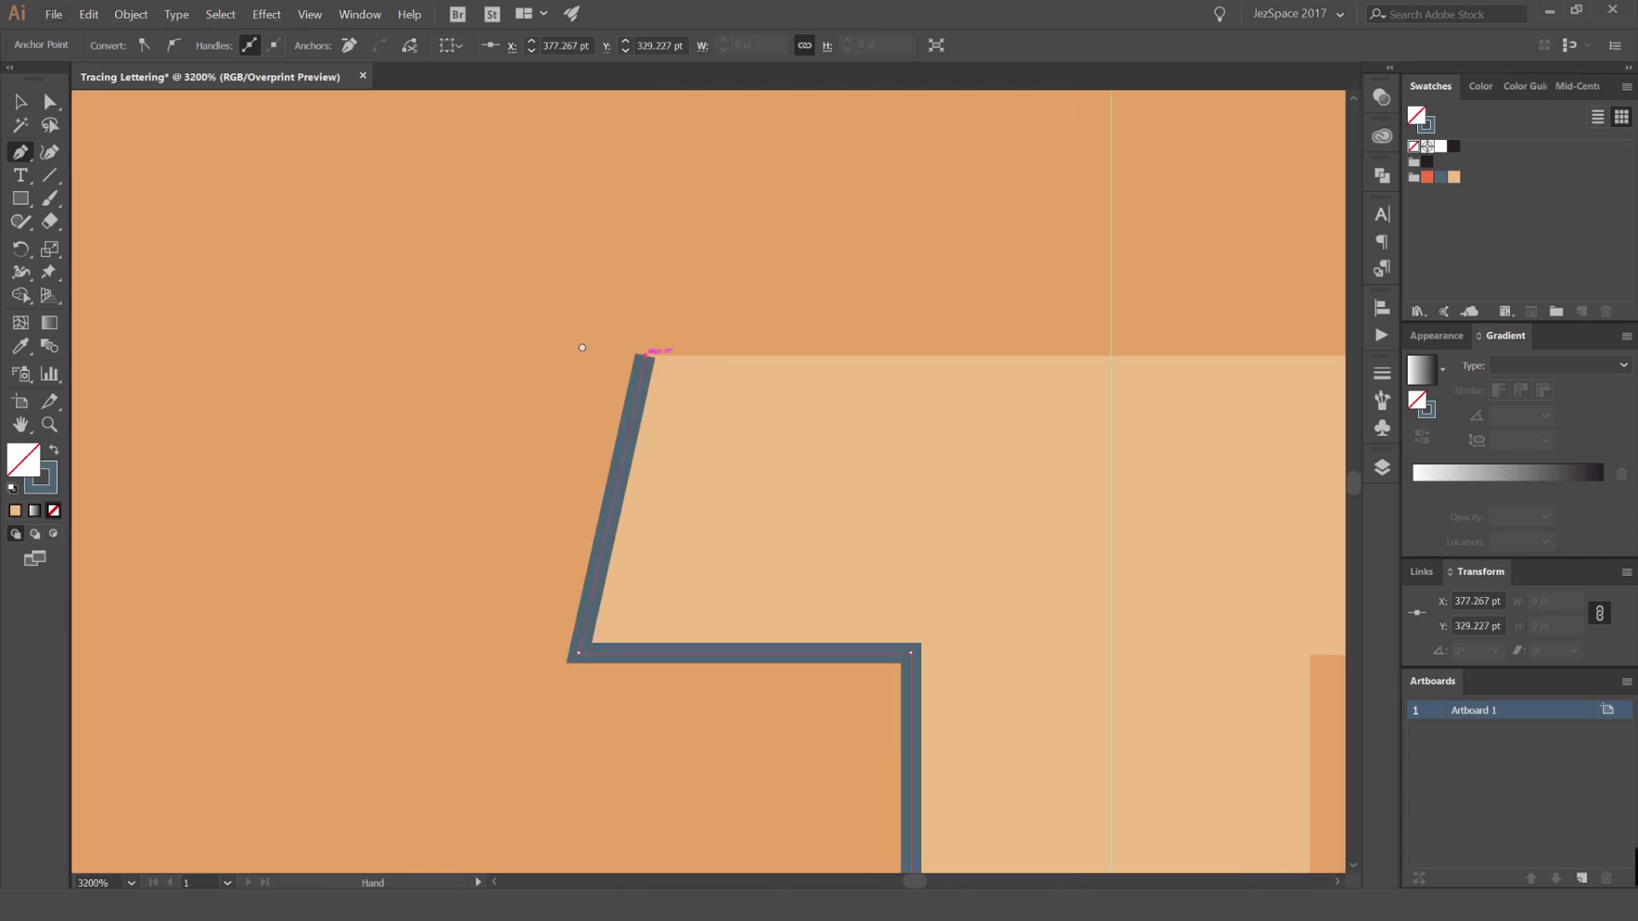
pyautogui.click(826, 341)
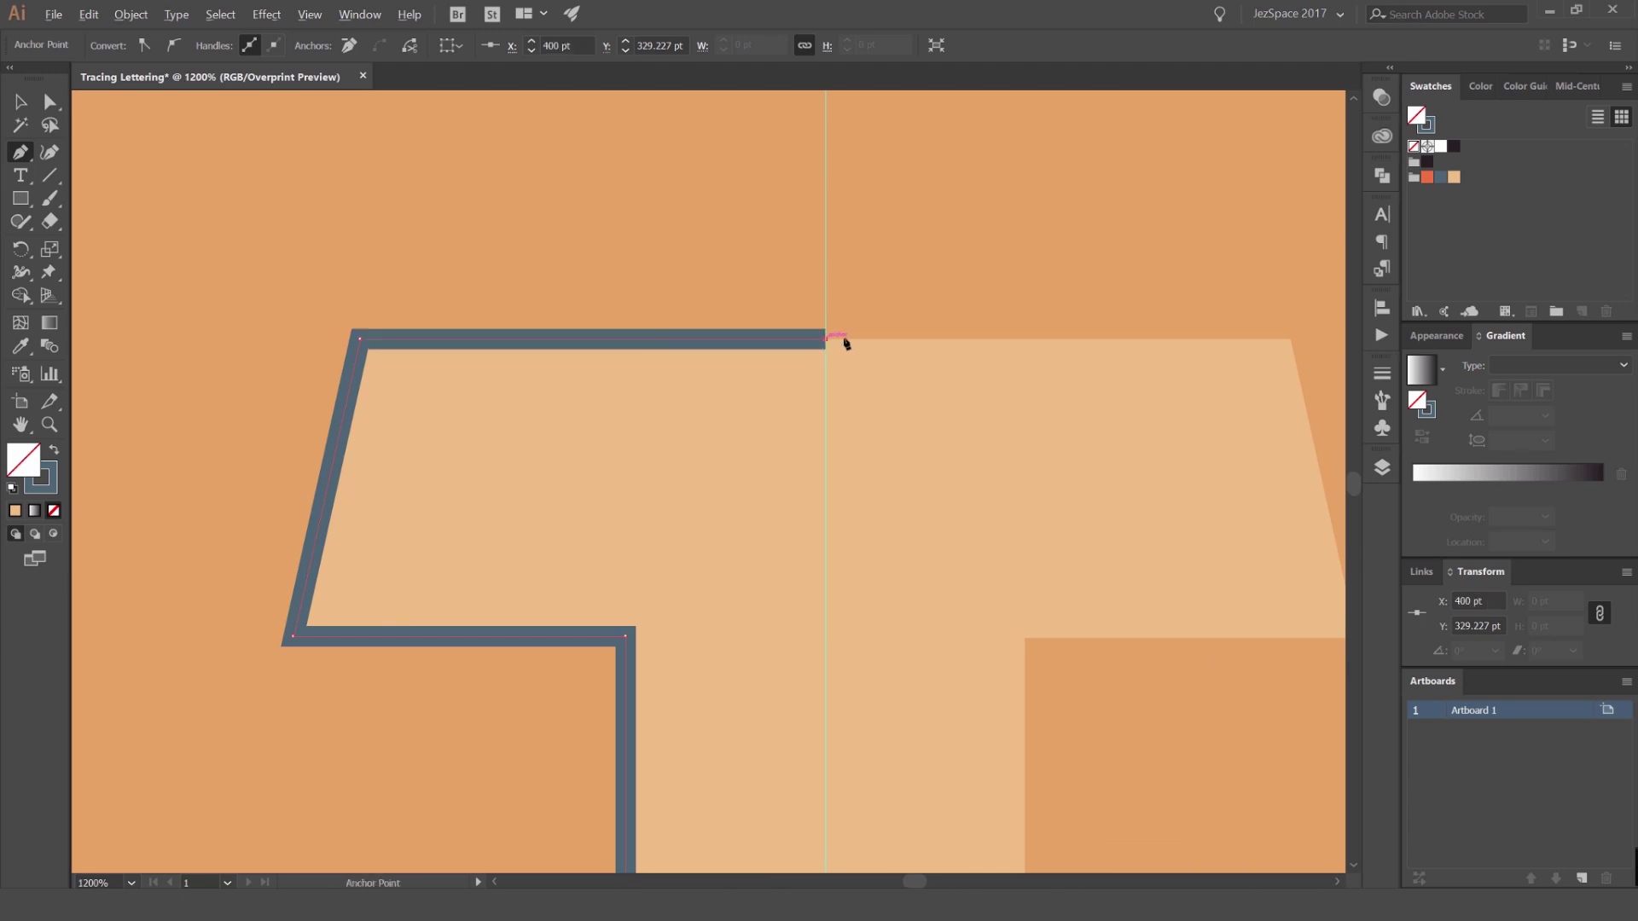
pyautogui.scroll(-5, 848, 338)
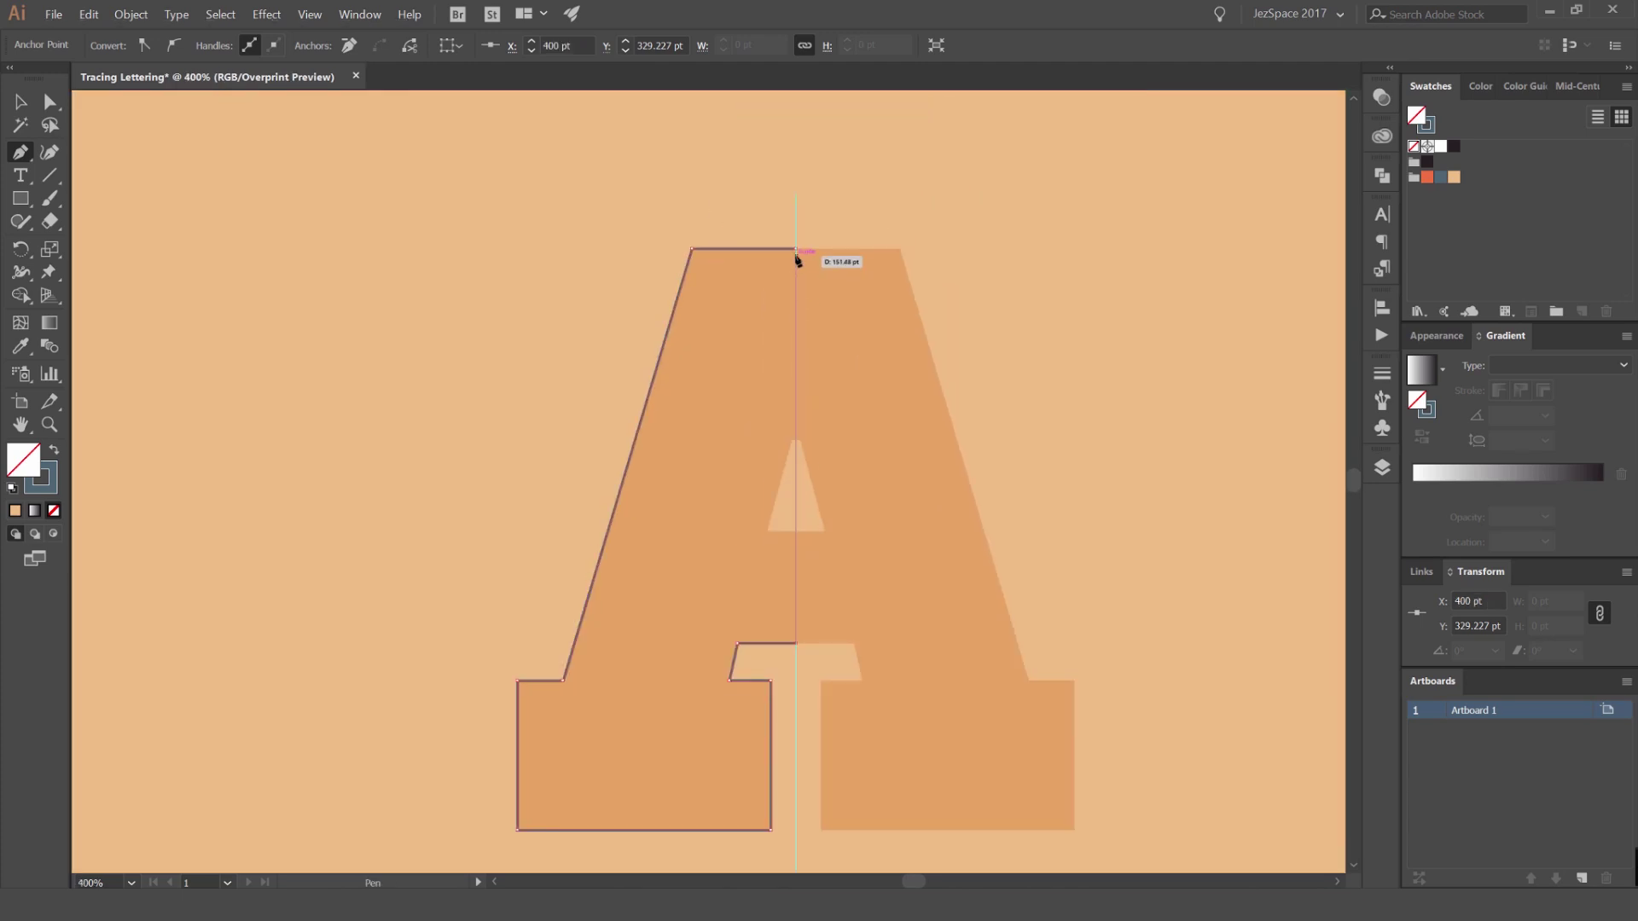
pyautogui.click(798, 250)
# Set the stroke weight of the left-half outline to 3 pt and deselect it
pyautogui.press('v')
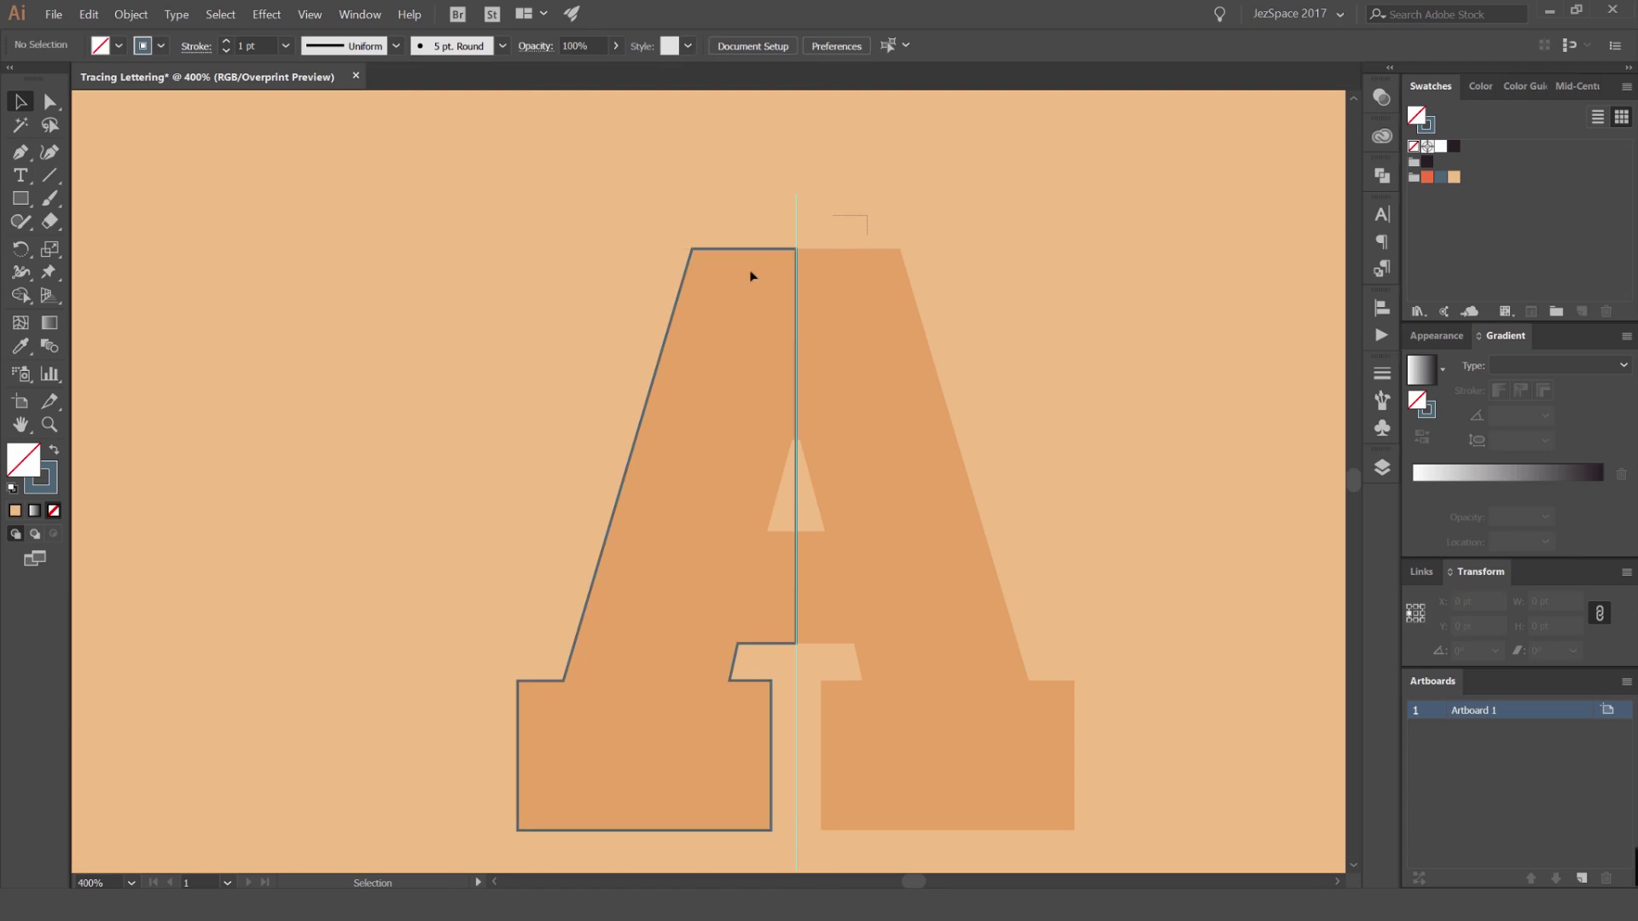
pyautogui.click(1373, 374)
pyautogui.click(1212, 389)
pyautogui.click(1212, 390)
pyautogui.click(1150, 329)
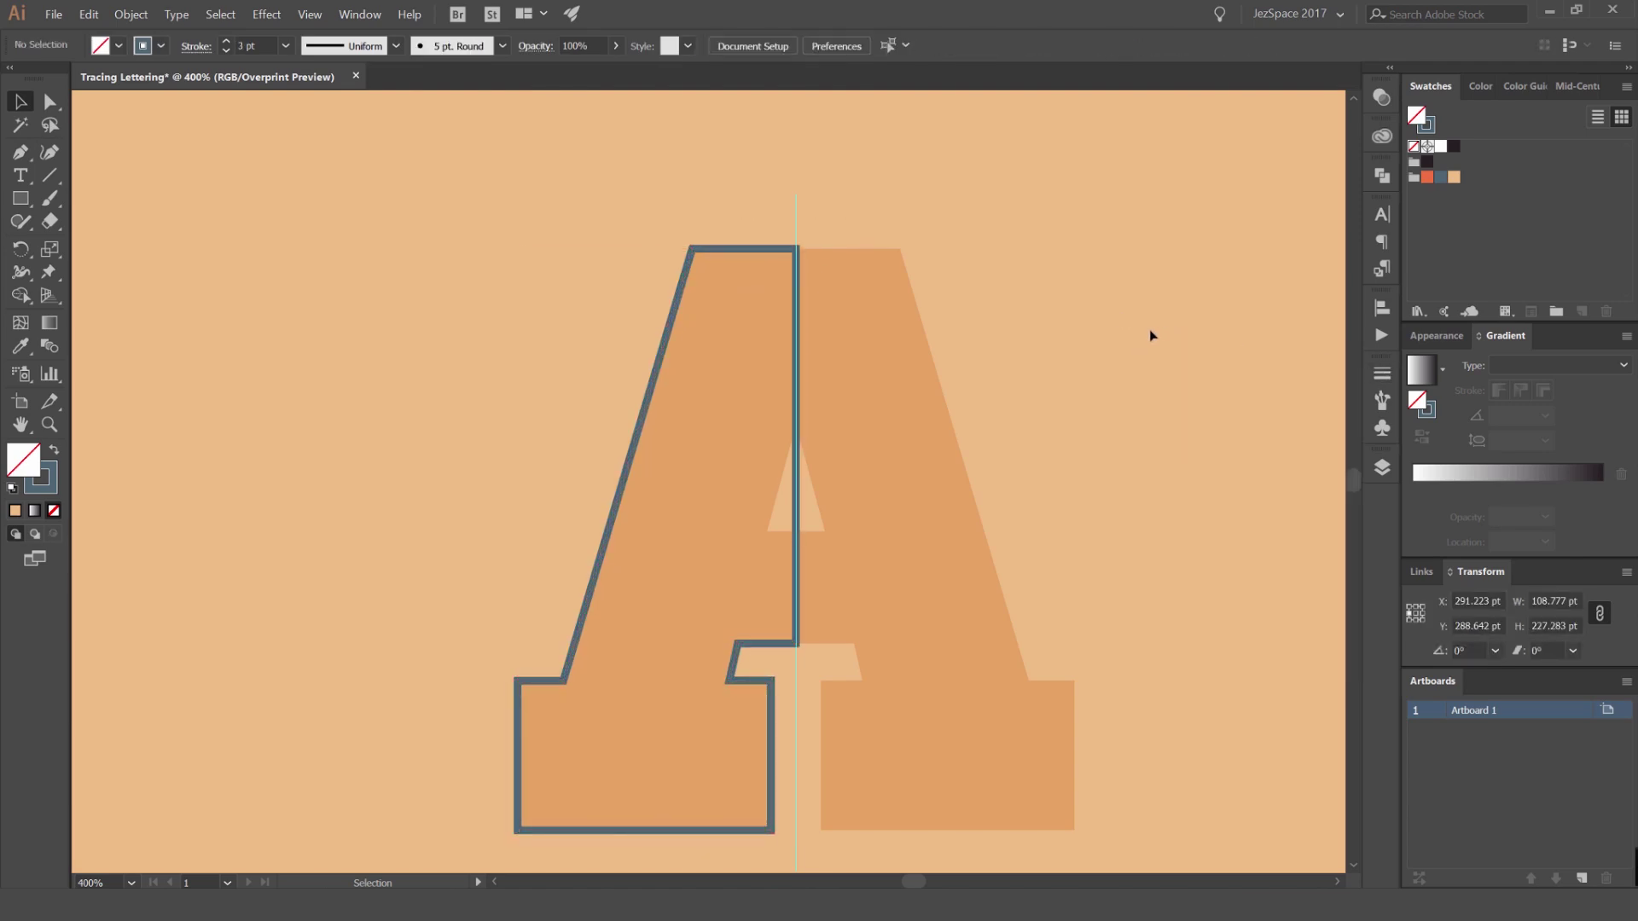
# Trace the left half of the A's triangular counter from the guide at Y 244.25 pt, about 11.4 pt wide and 41.1 pt high
pyautogui.scroll(-2, 1149, 330)
pyautogui.moveTo(1150, 327); pyautogui.dragTo(937, 251)
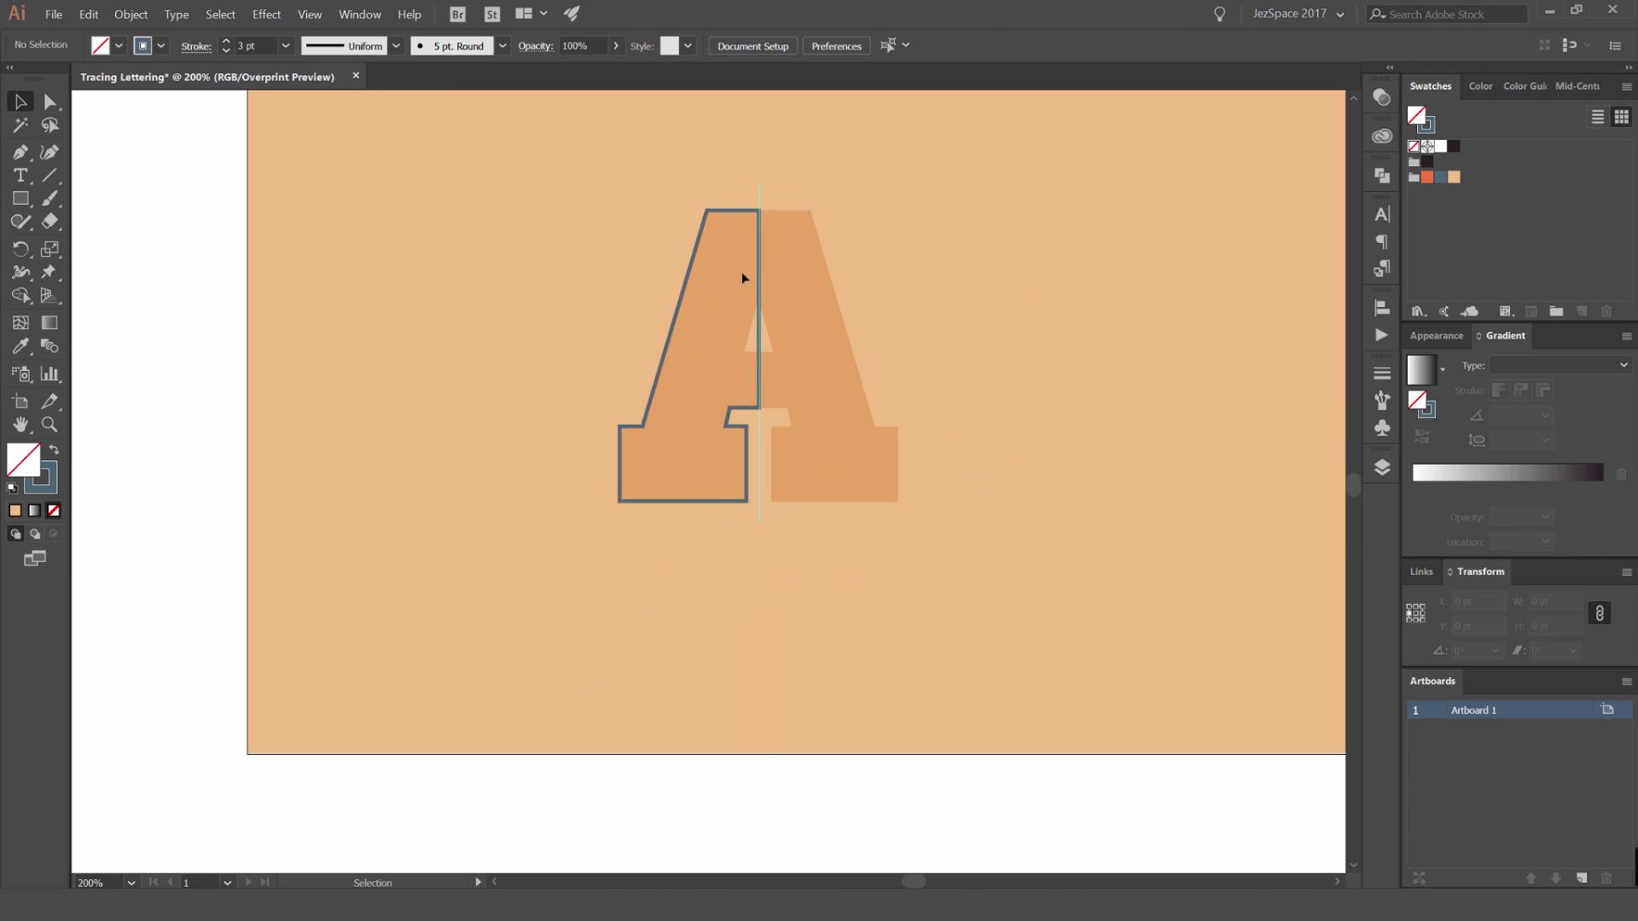
pyautogui.scroll(5, 742, 277)
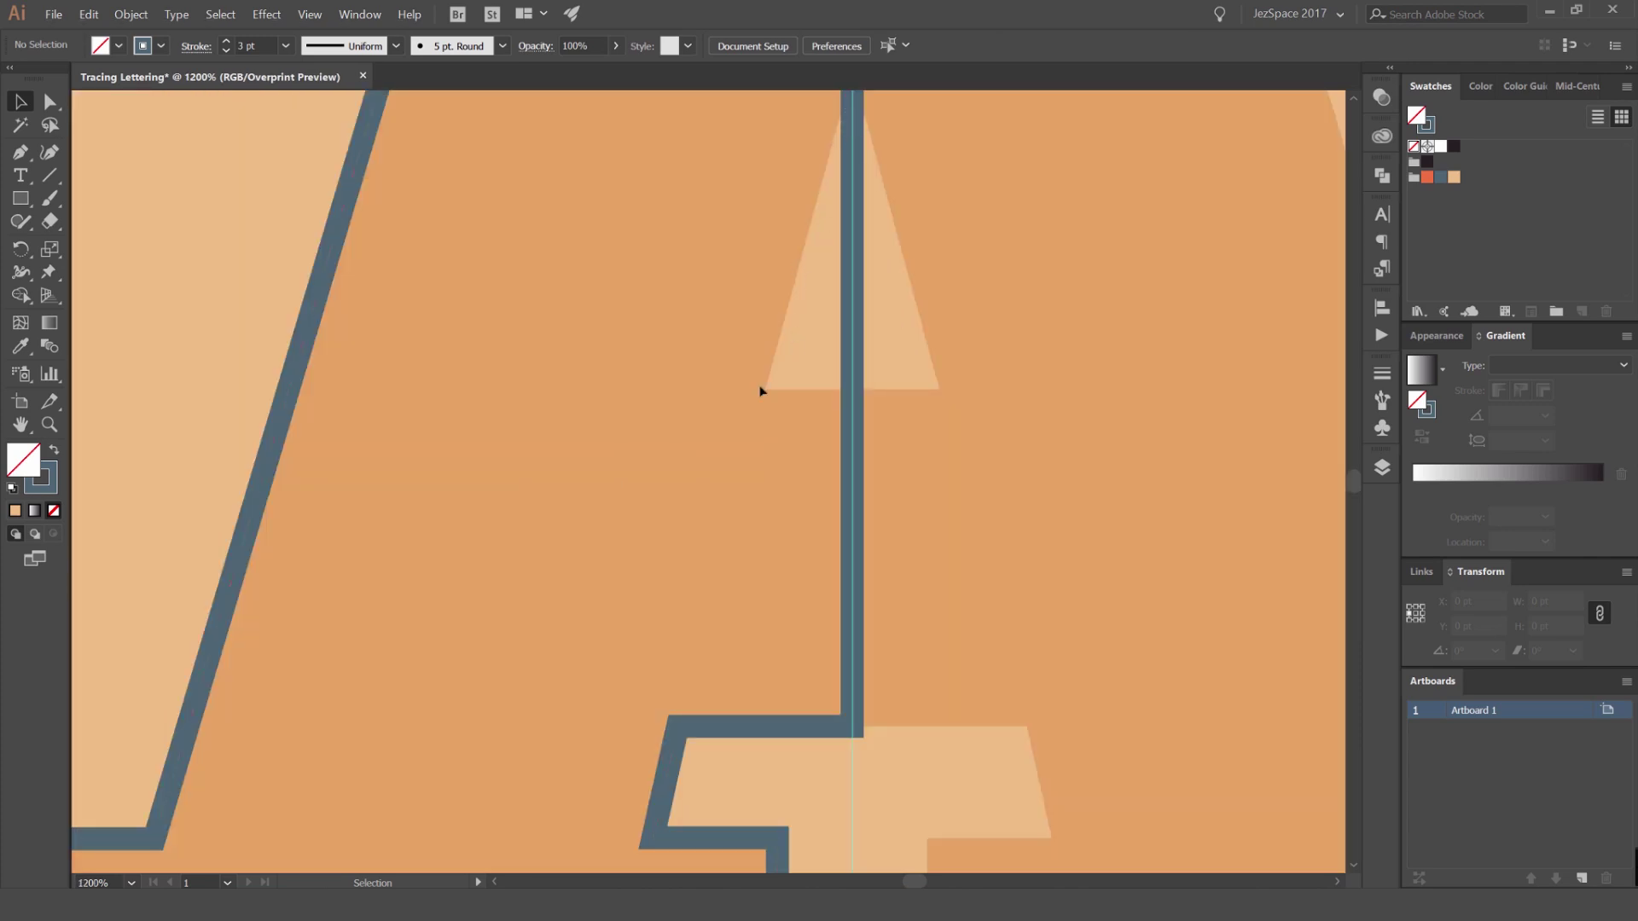
pyautogui.moveTo(862, 470); pyautogui.dragTo(844, 541)
pyautogui.moveTo(899, 245); pyautogui.dragTo(872, 334)
pyautogui.press('p')
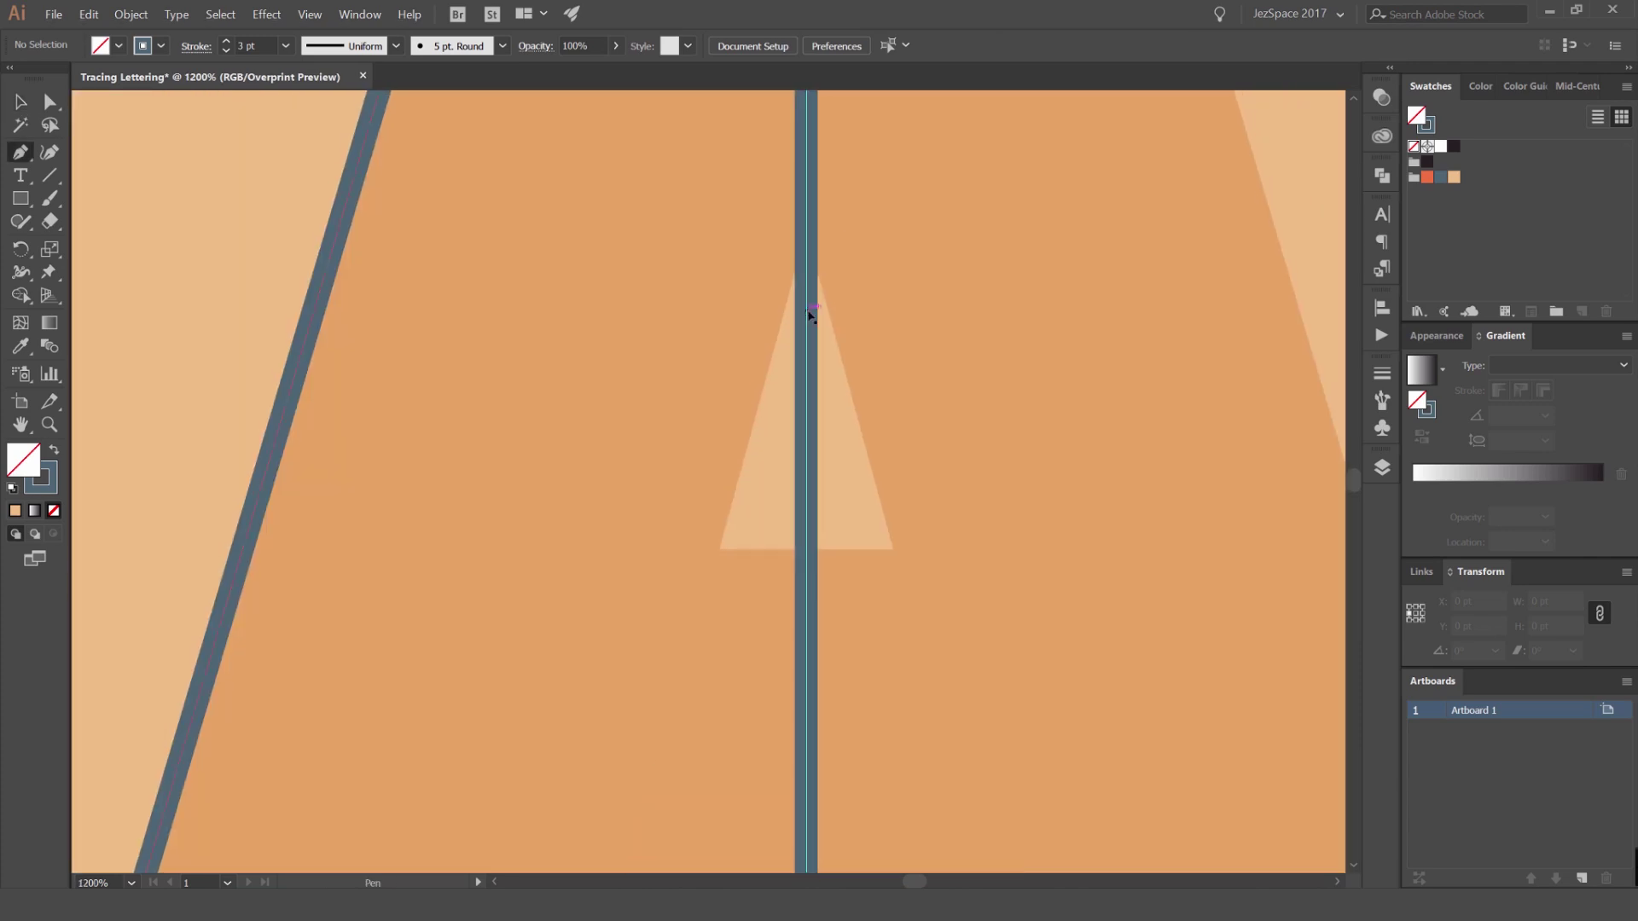
pyautogui.scroll(1, 816, 284)
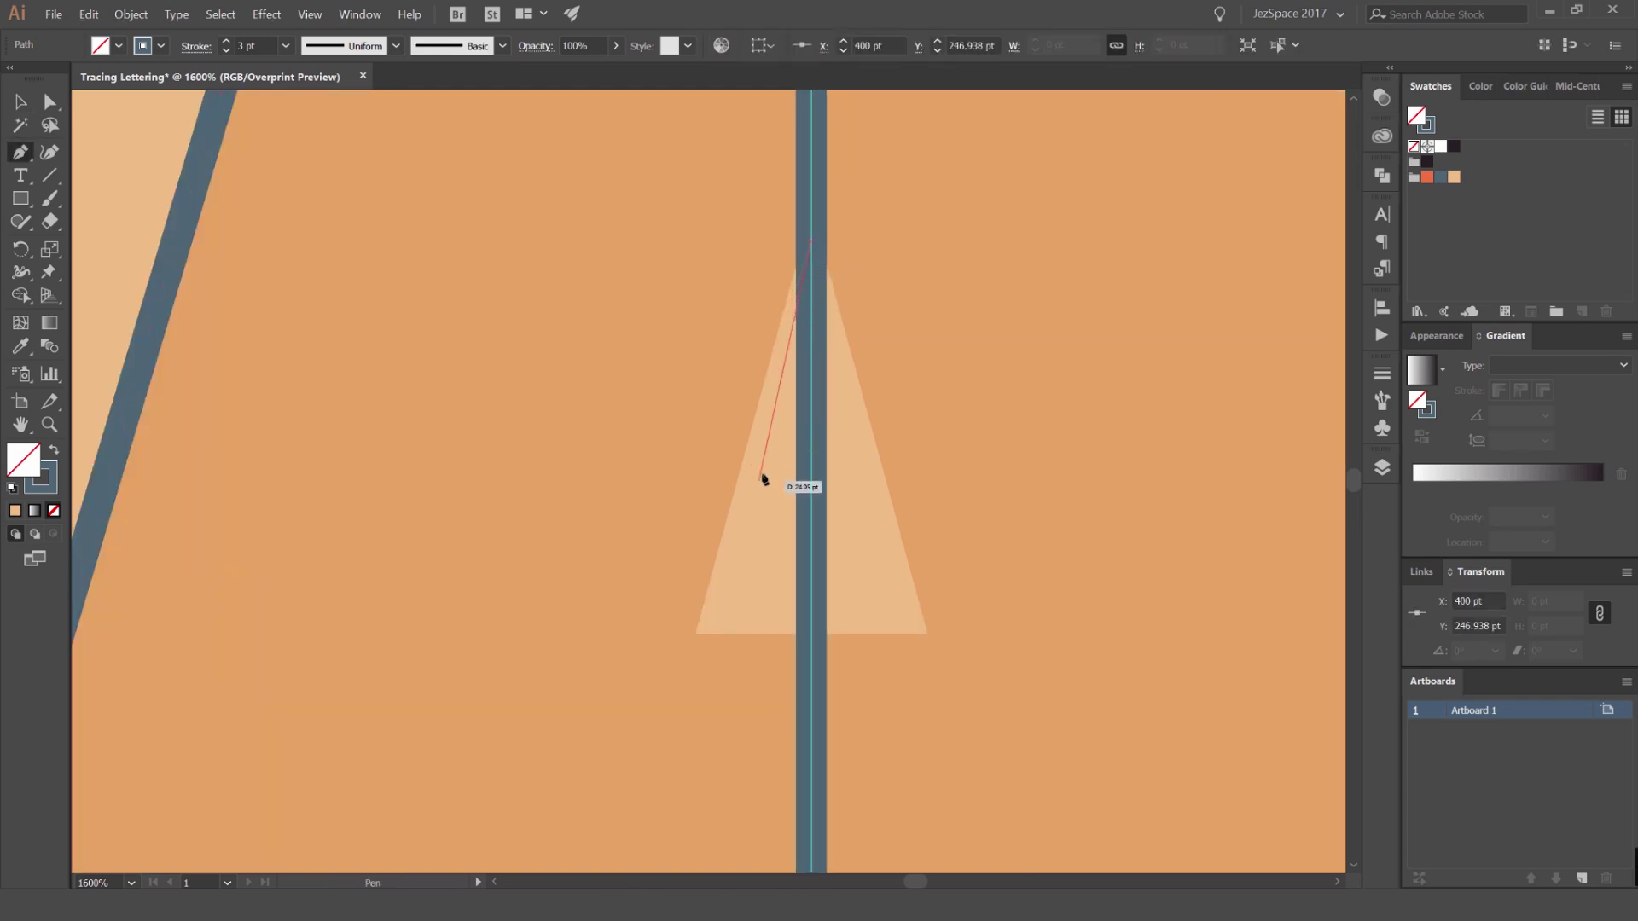
pyautogui.click(812, 213)
pyautogui.click(695, 632)
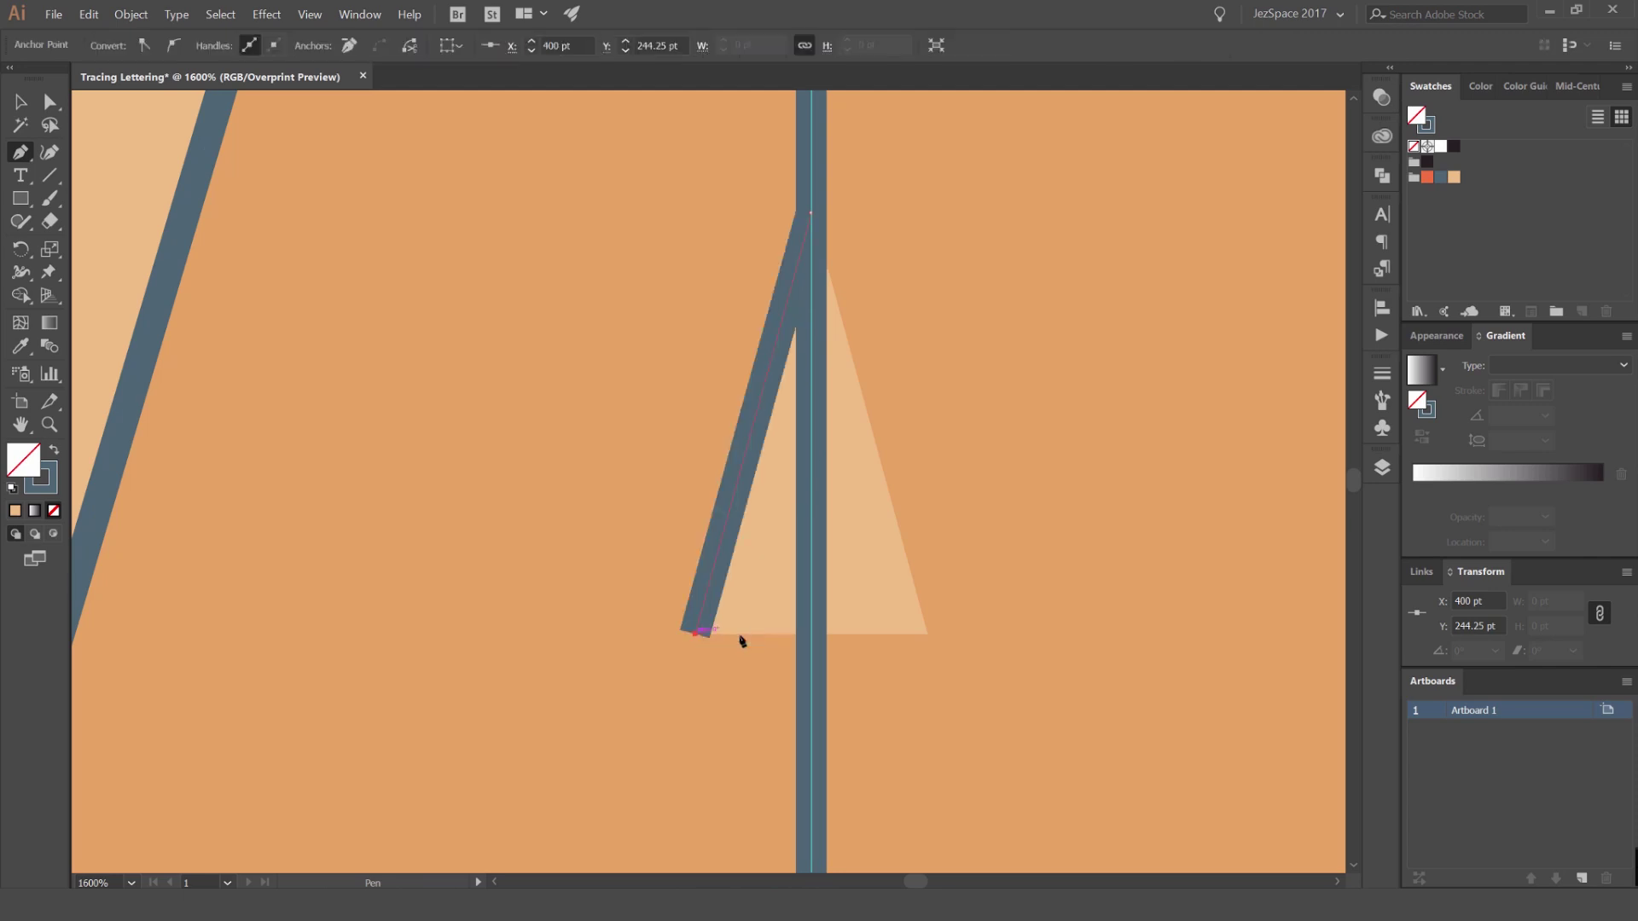
pyautogui.click(812, 633)
pyautogui.press('v')
pyautogui.click(839, 222)
pyautogui.scroll(-1, 791, 336)
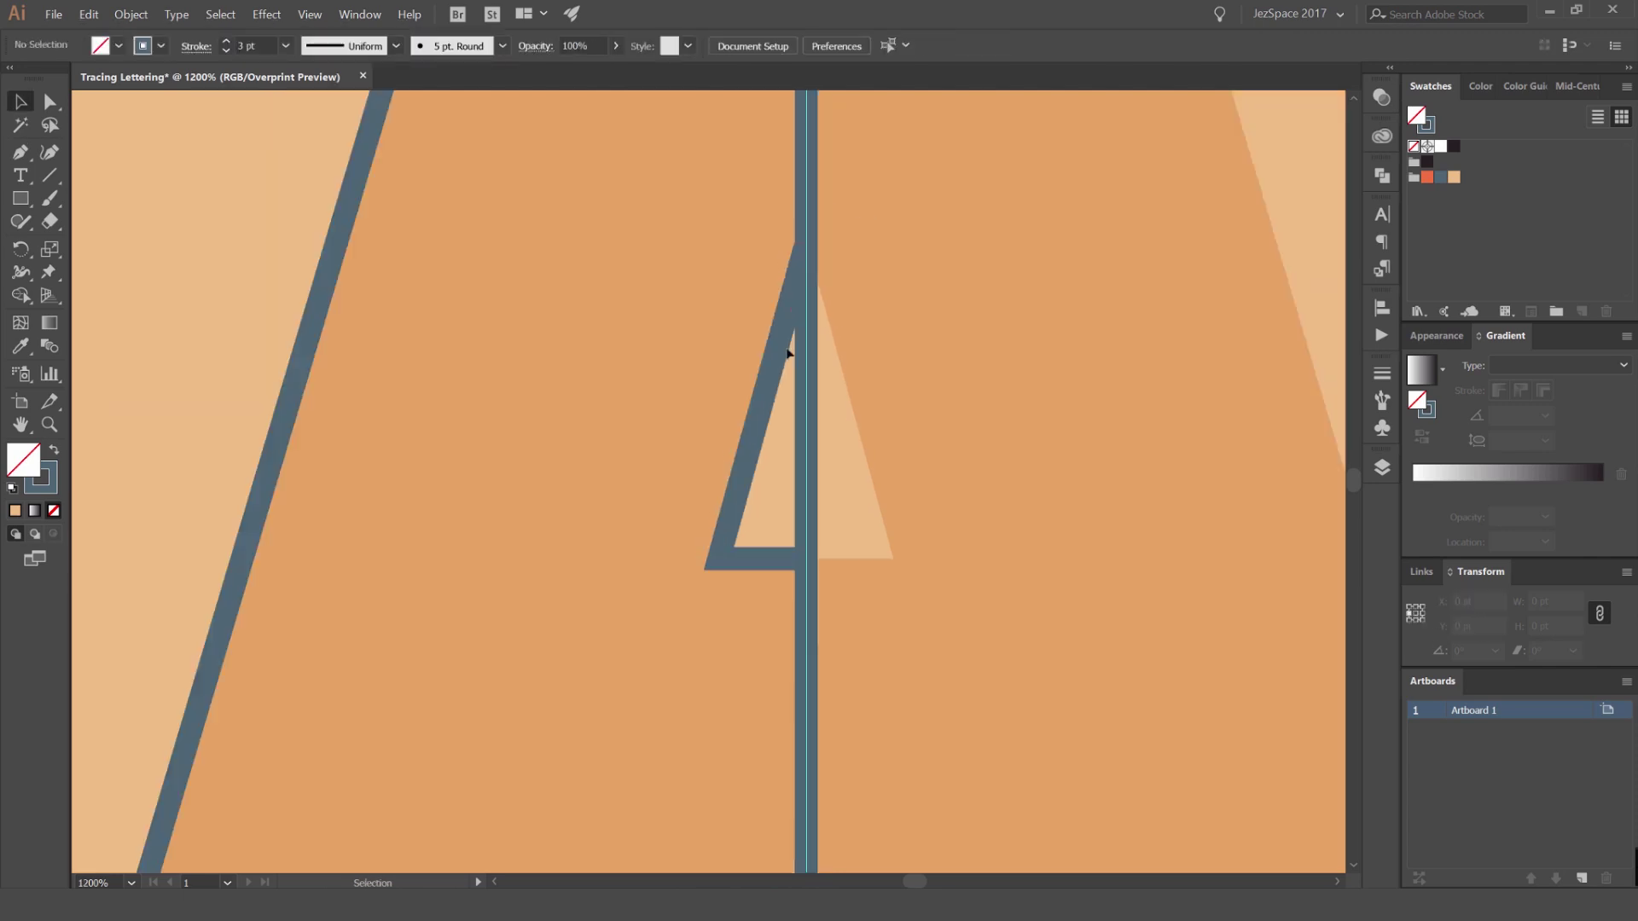
pyautogui.moveTo(777, 348); pyautogui.dragTo(649, 351)
pyautogui.hotkey('ctrl', 'z')
pyautogui.scroll(-2, 871, 345)
pyautogui.click(865, 266)
pyautogui.moveTo(839, 230); pyautogui.dragTo(938, 230)
pyautogui.hotkey('ctrl', 'z')
# Select the small counter triangle and bring it to the front of the stacking order
pyautogui.click(815, 349)
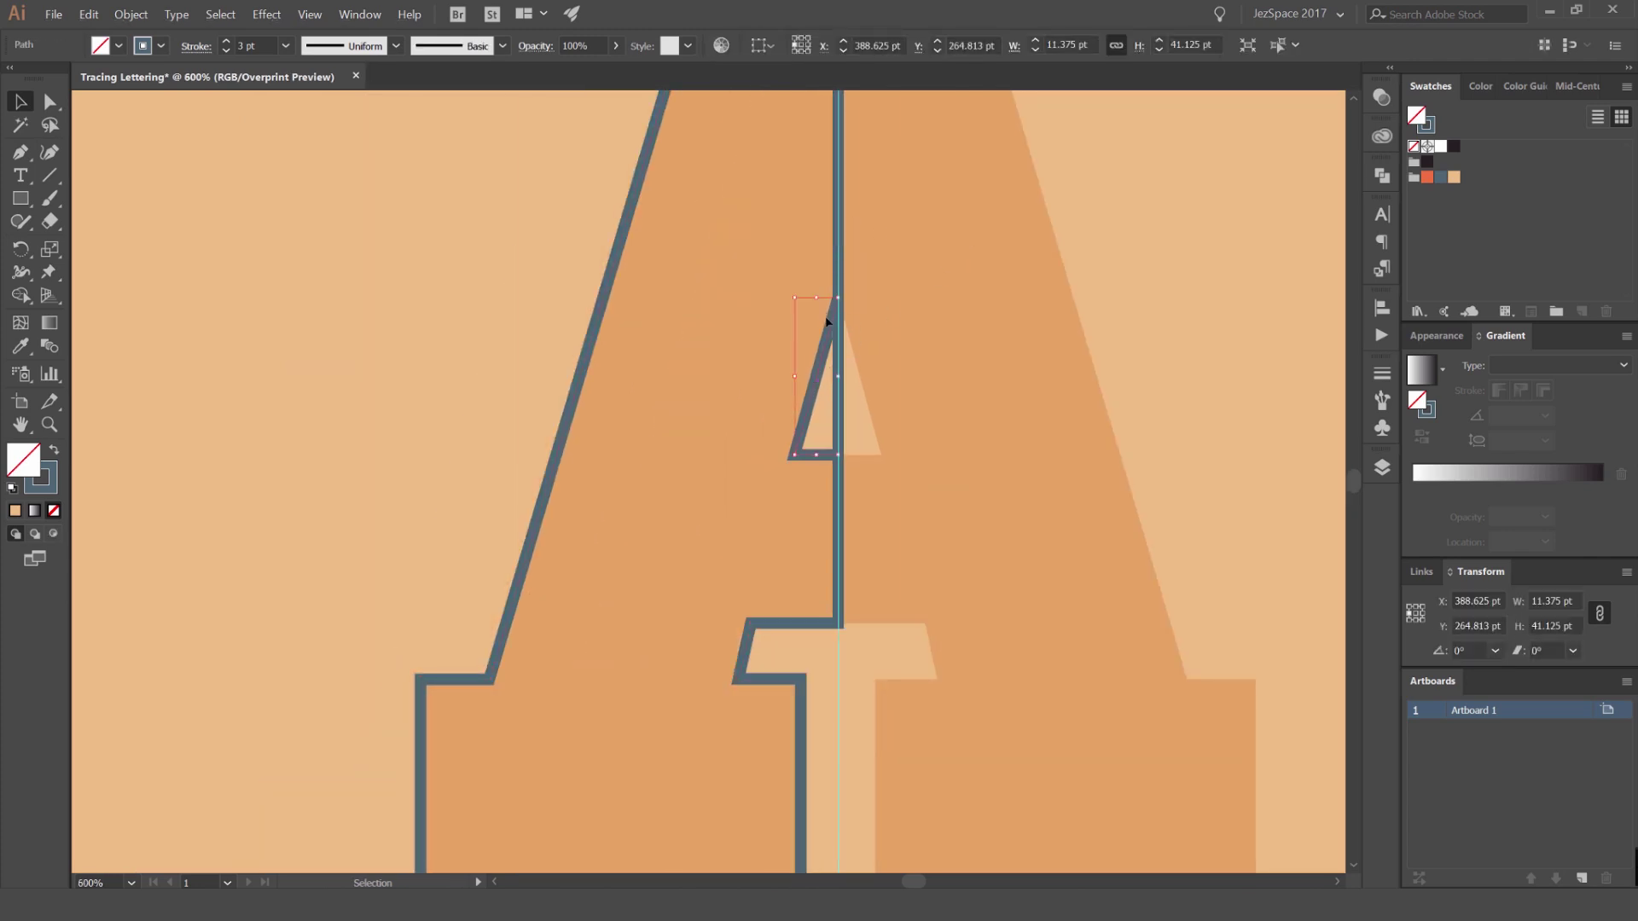
pyautogui.scroll(1, 809, 376)
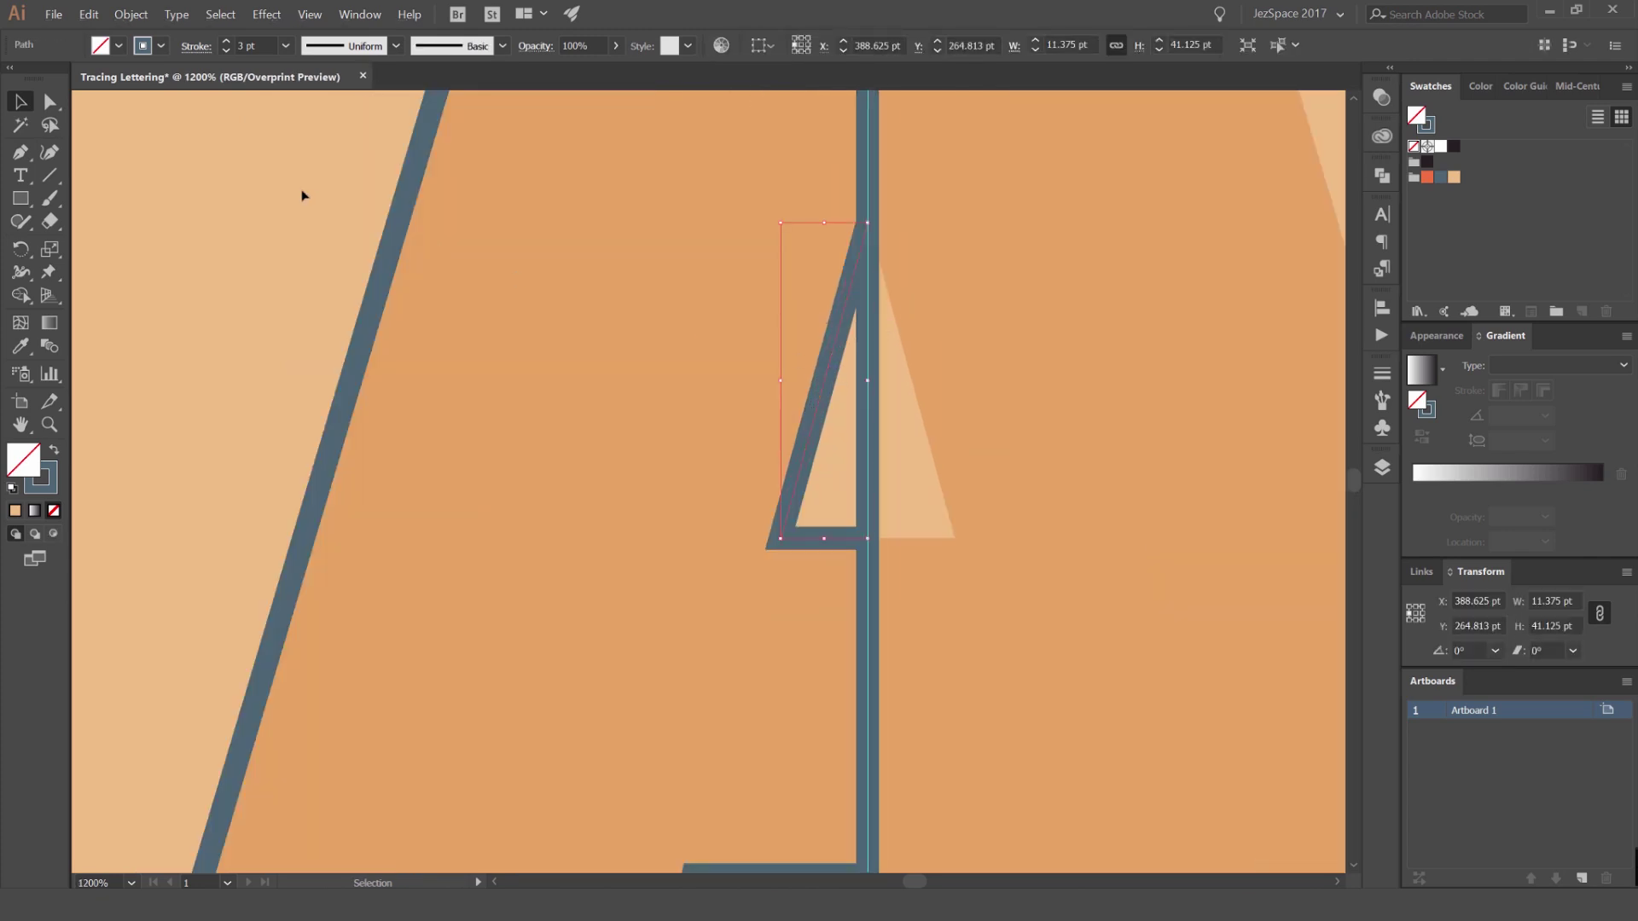
pyautogui.click(131, 15)
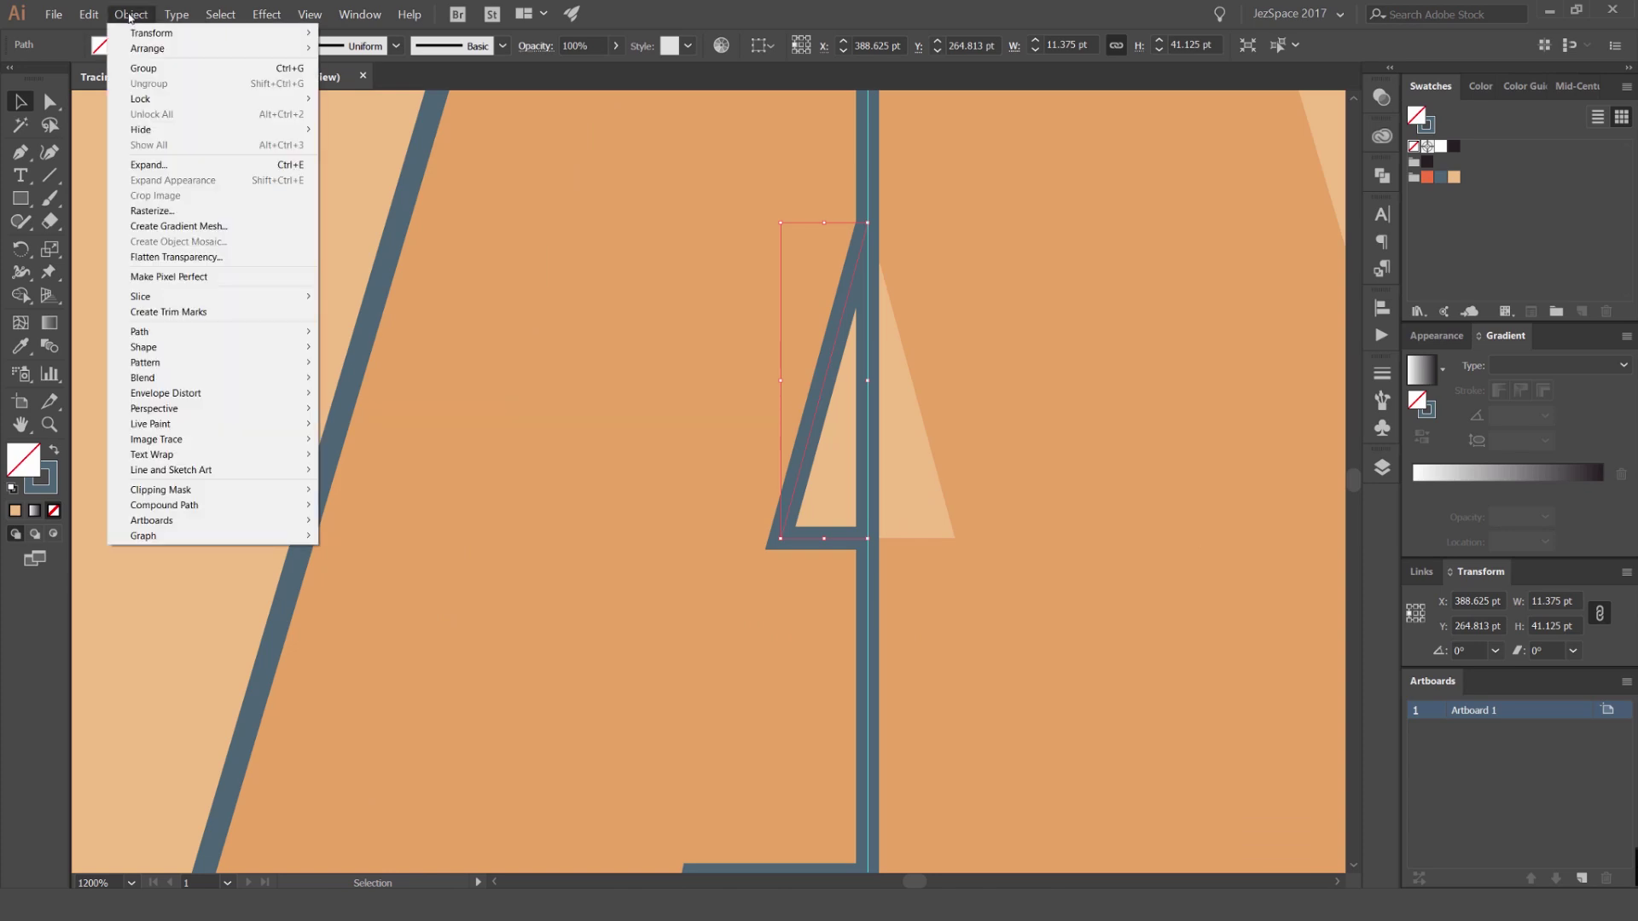
pyautogui.moveTo(155, 35)
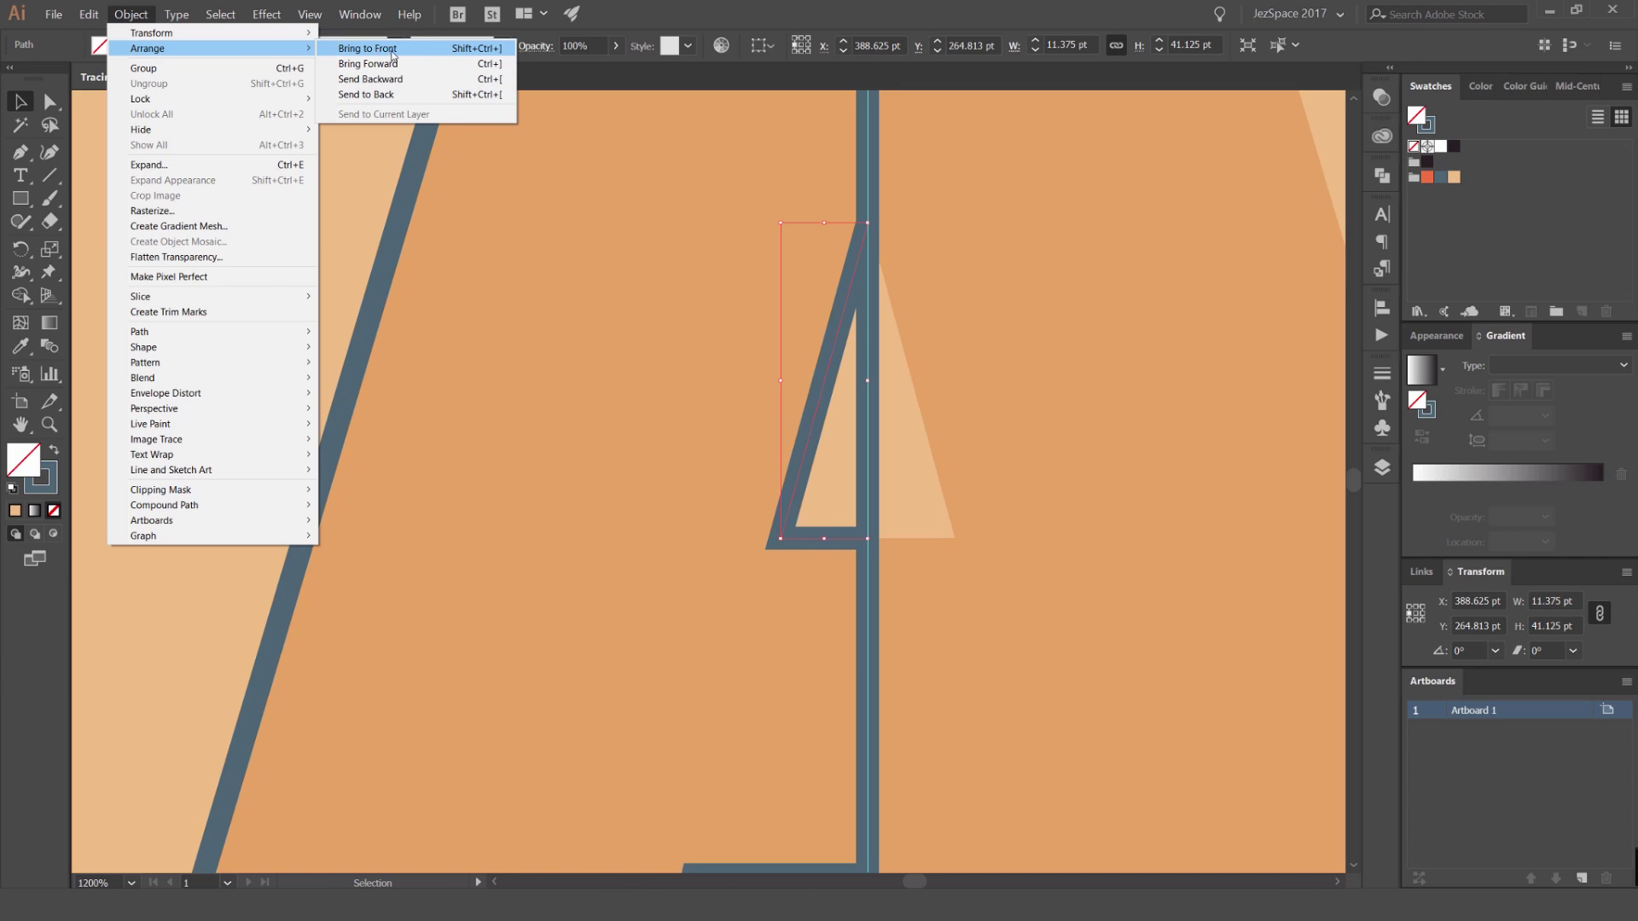
pyautogui.click(393, 51)
# Select the outline and the counter triangle together, and subtract the triangle from the outline with Pathfinder's Minus Front
pyautogui.click(705, 185)
pyautogui.moveTo(1113, 173); pyautogui.dragTo(704, 424)
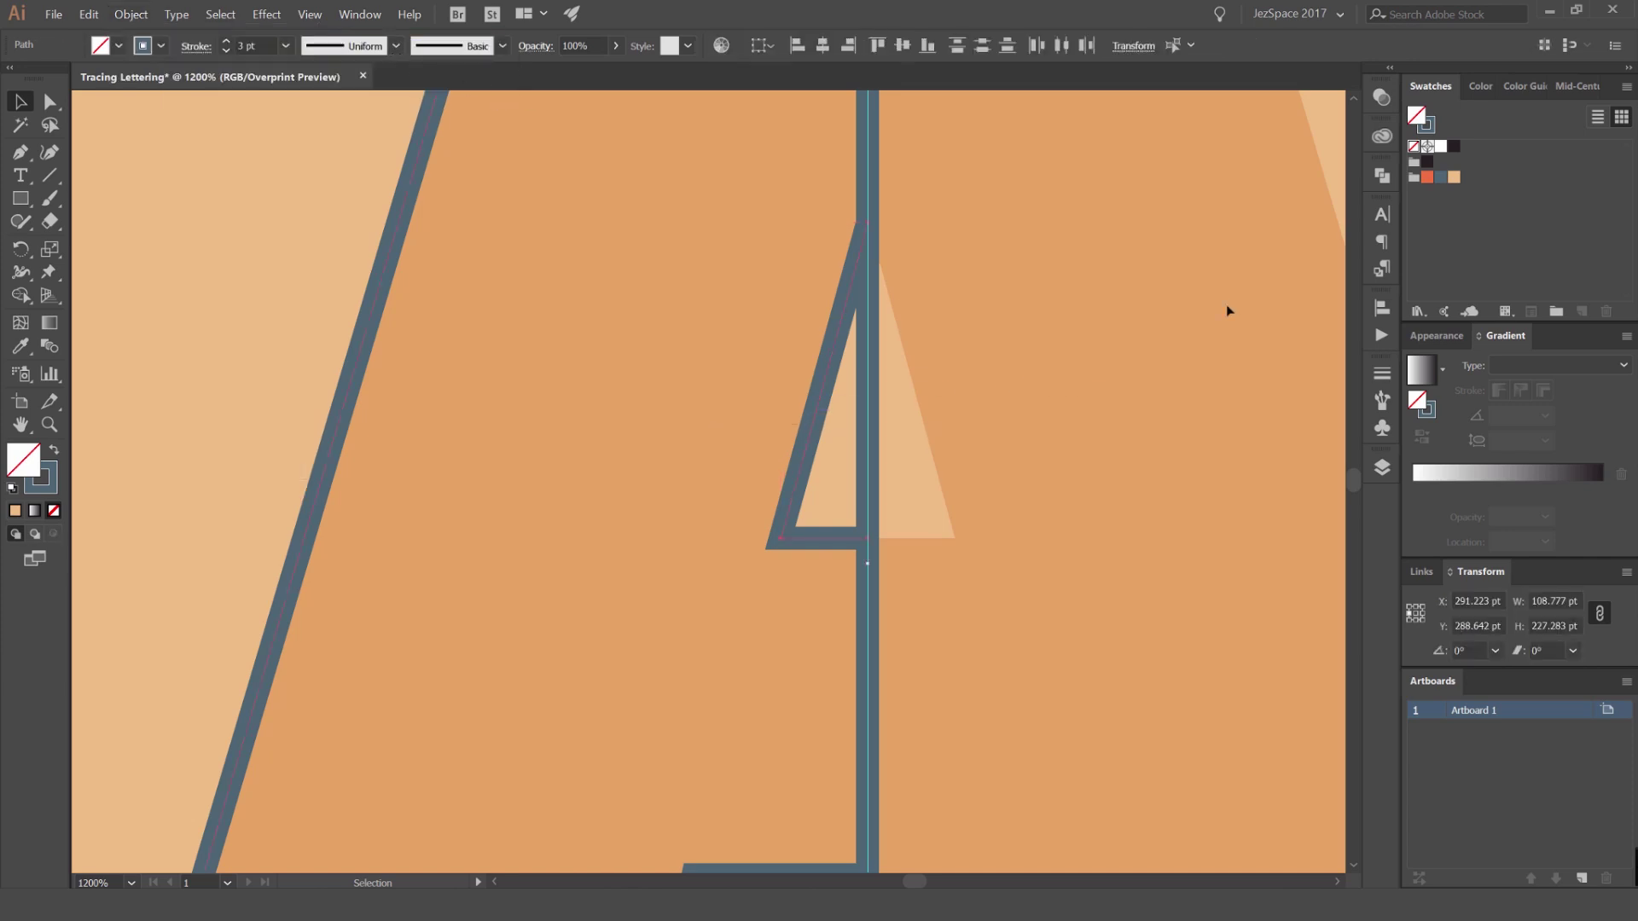
pyautogui.click(1392, 176)
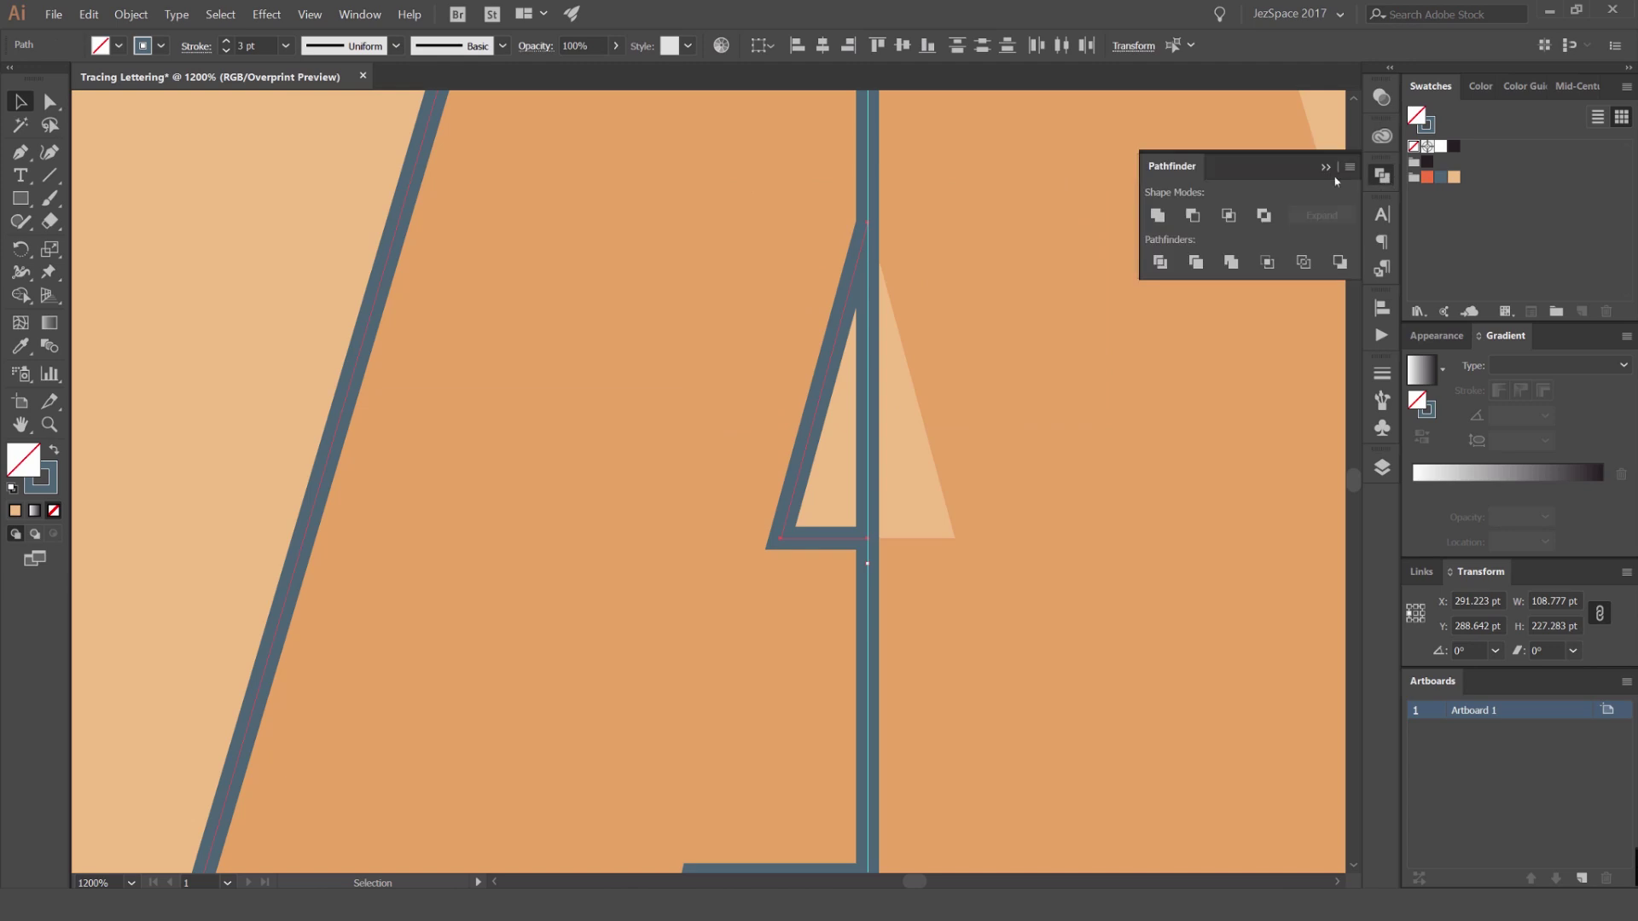
pyautogui.click(1197, 217)
pyautogui.click(825, 252)
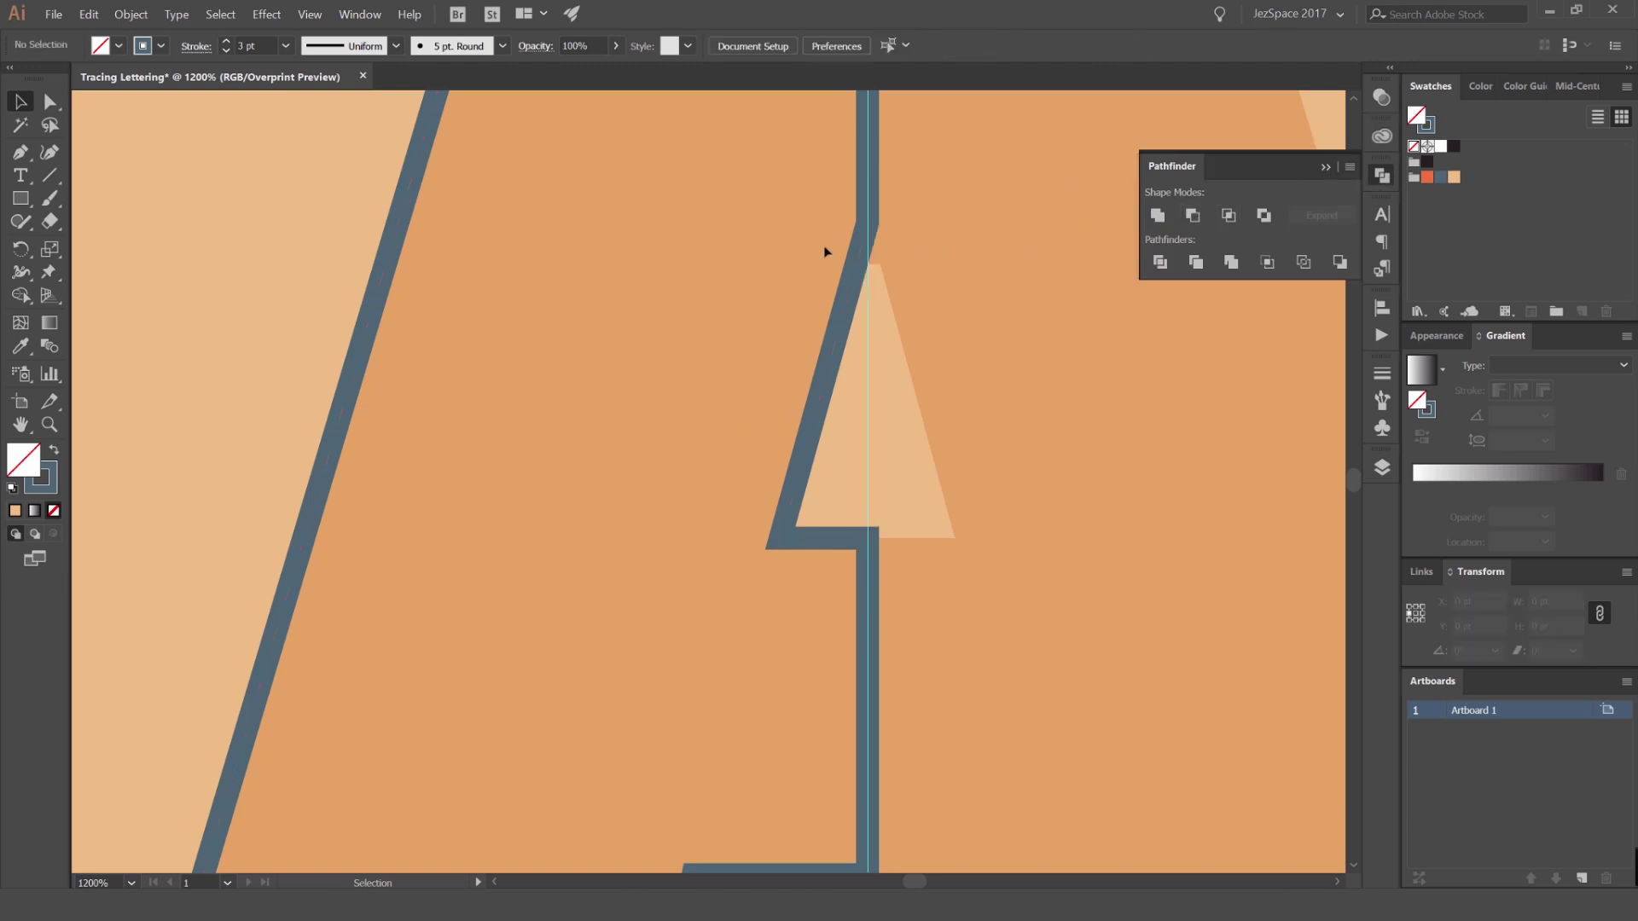
# Examine how the left-half outline and its counter cut-out line up with the vertical centre guide
pyautogui.moveTo(851, 270); pyautogui.dragTo(882, 268)
pyautogui.hotkey('ctrl', 'z')
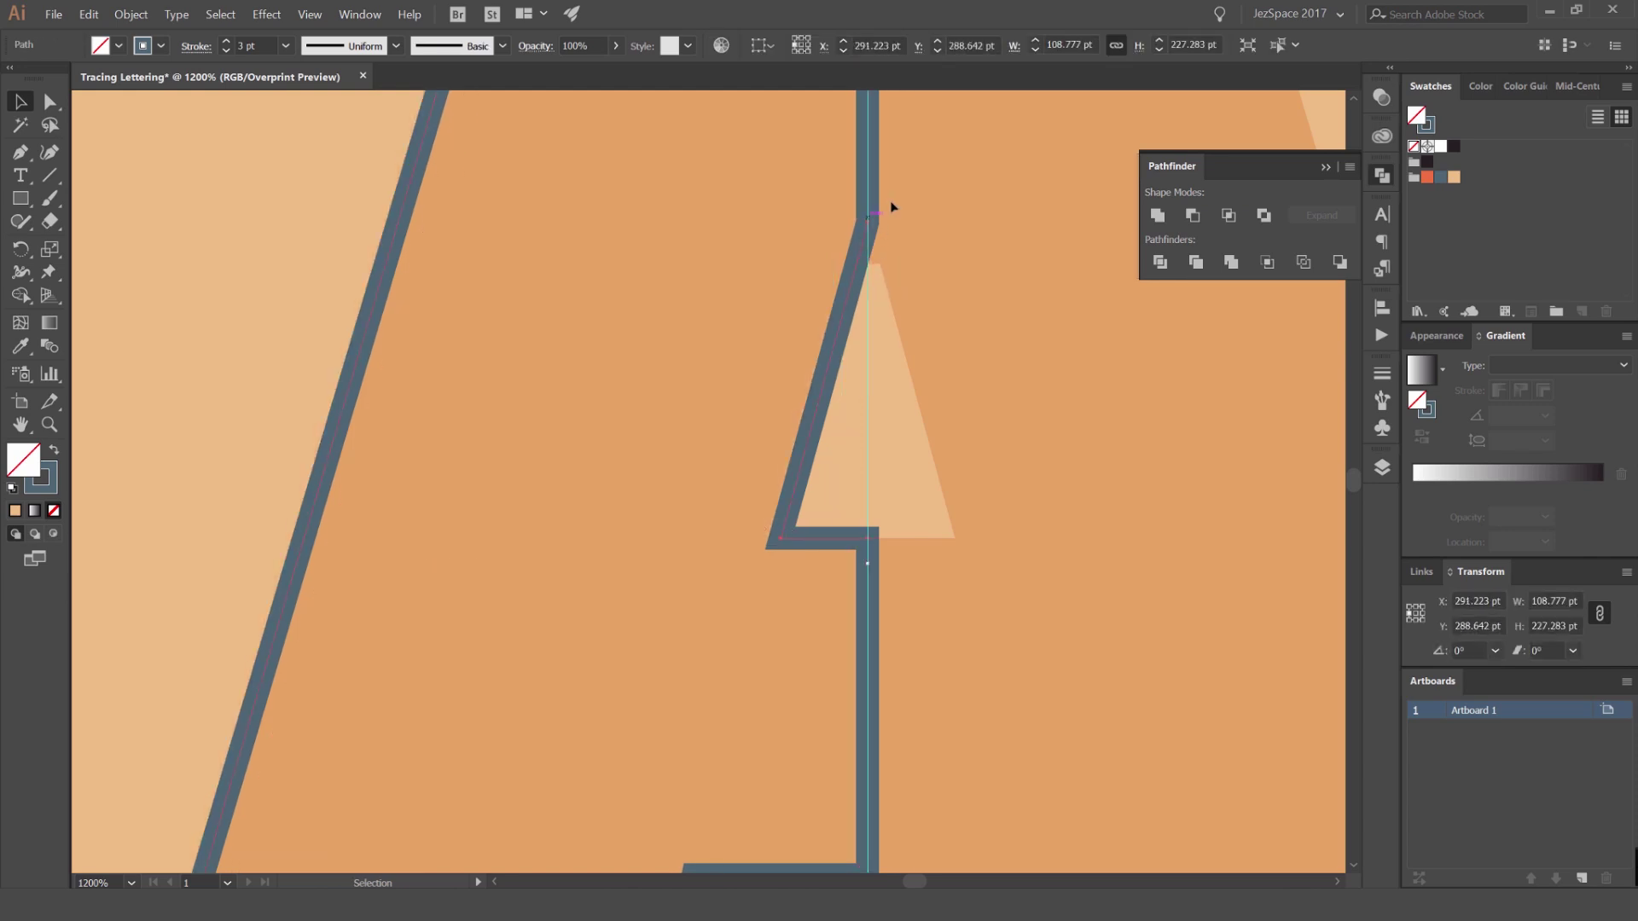
pyautogui.scroll(-6, 850, 211)
pyautogui.click(822, 267)
pyautogui.scroll(3, 821, 266)
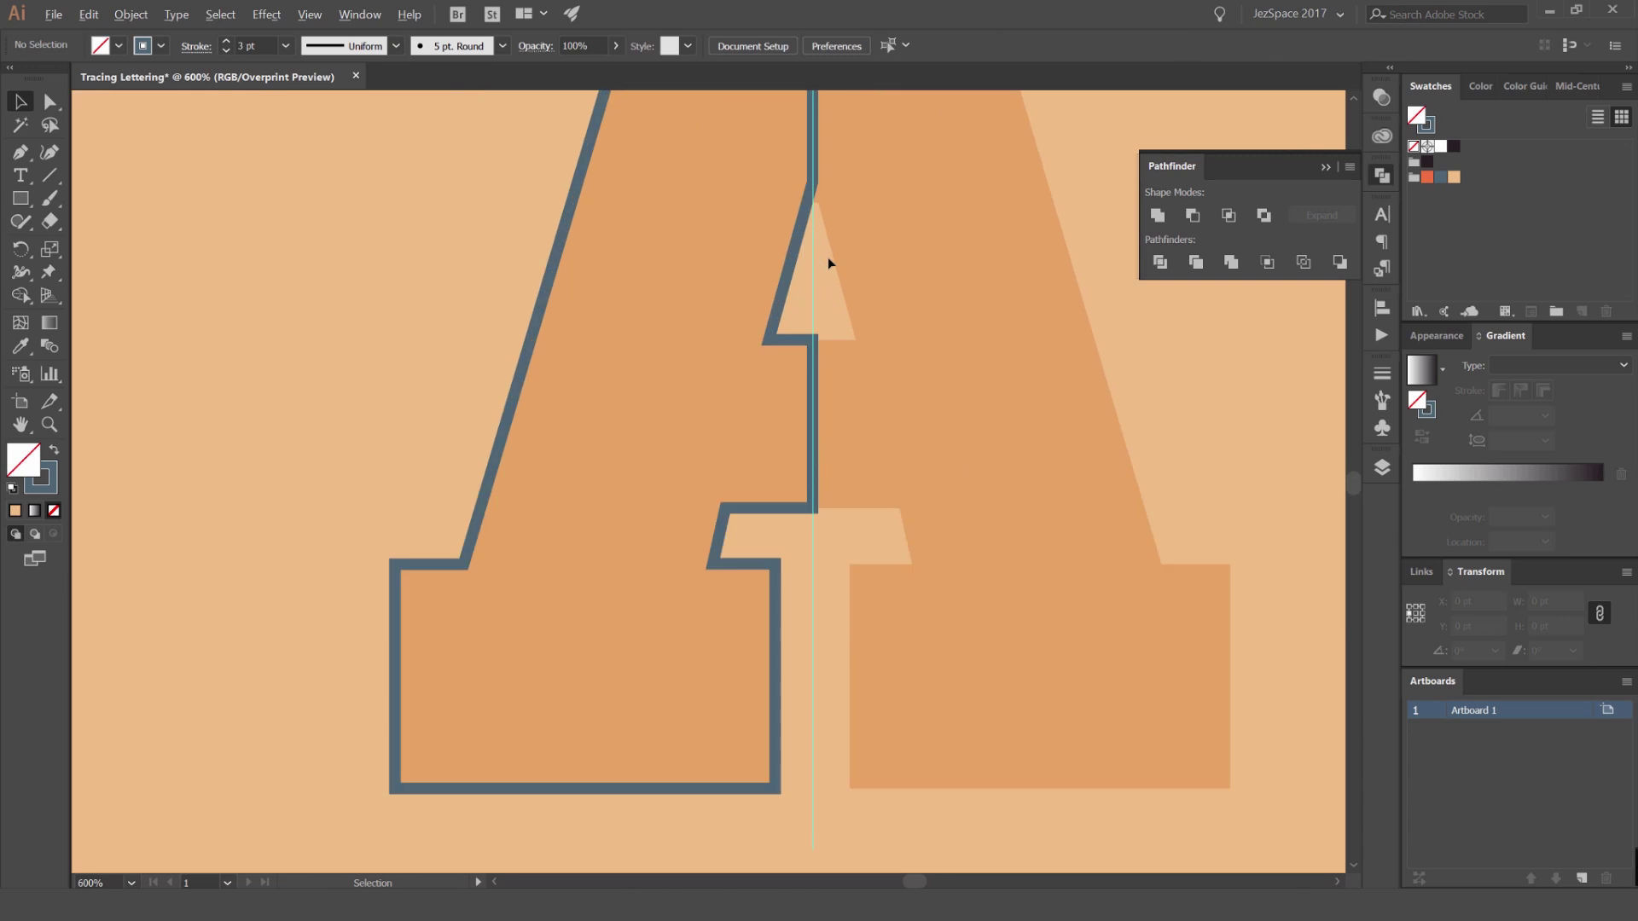
pyautogui.scroll(1, 847, 214)
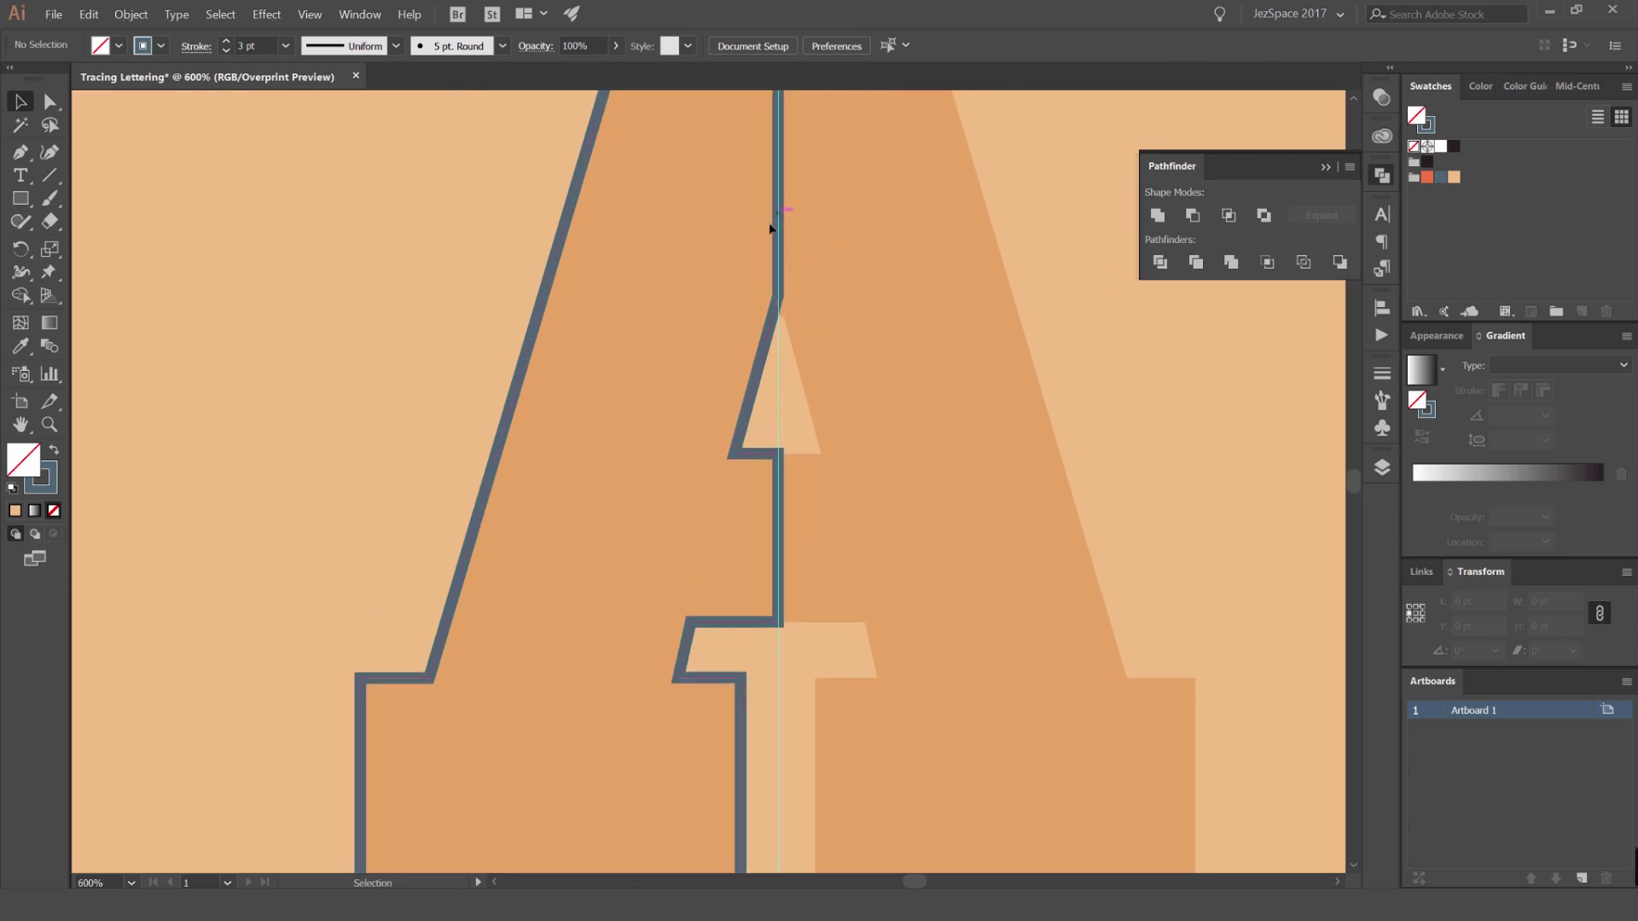
pyautogui.scroll(3, 770, 228)
pyautogui.scroll(1, 844, 330)
pyautogui.press('a')
pyautogui.moveTo(869, 297); pyautogui.dragTo(773, 542)
pyautogui.scroll(2, 765, 372)
pyautogui.scroll(-5, 912, 479)
pyautogui.click(925, 465)
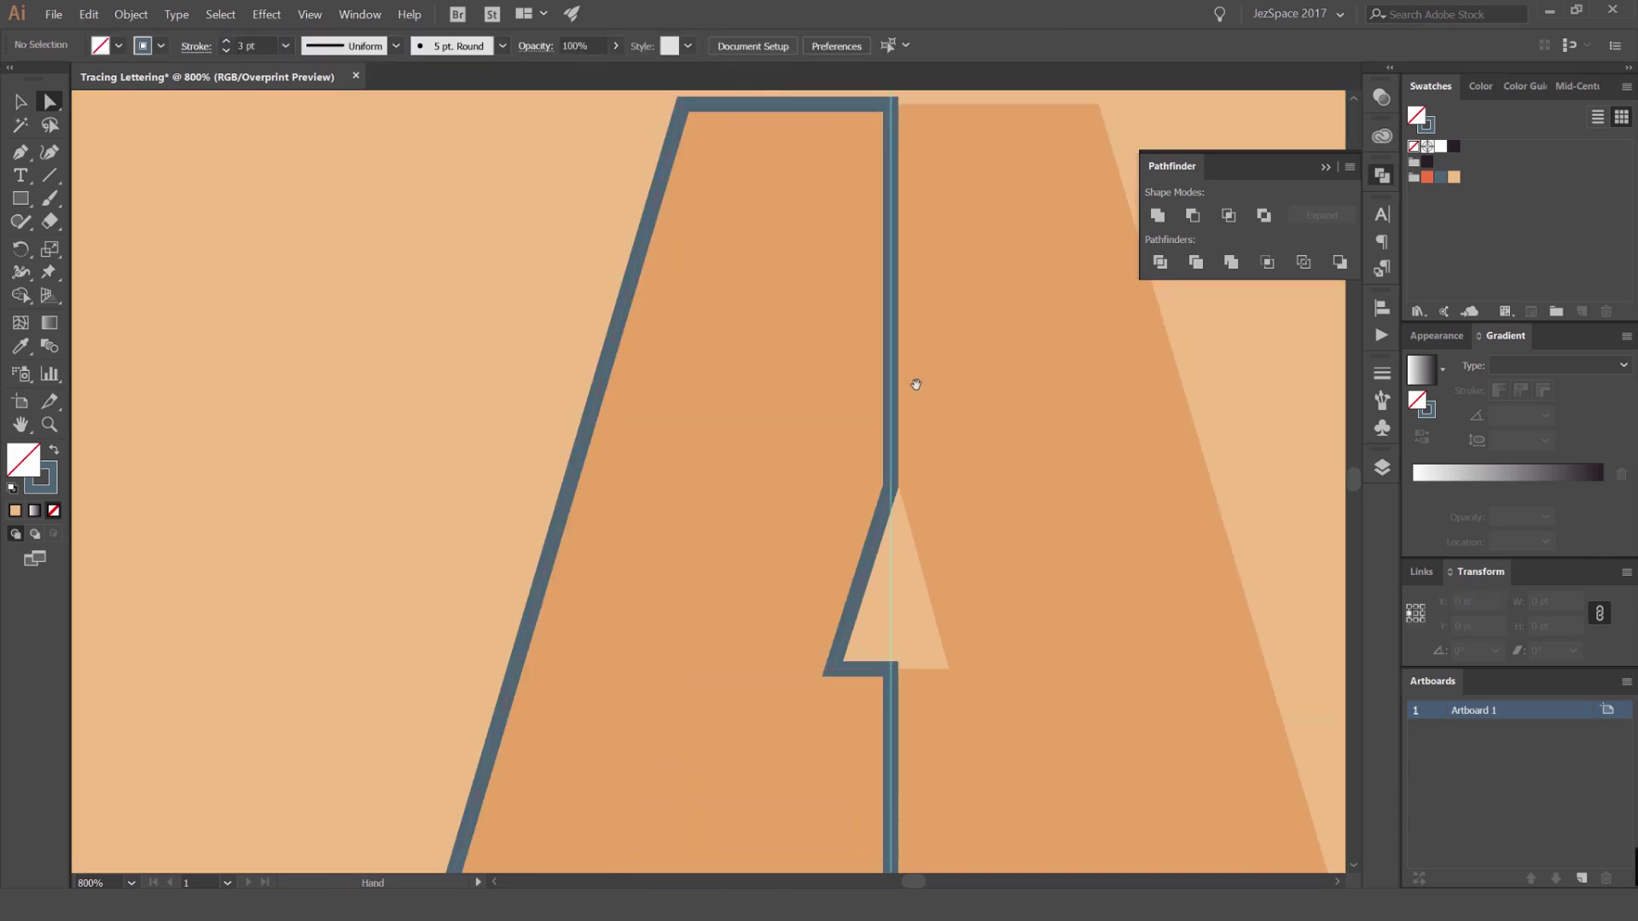
pyautogui.moveTo(913, 381); pyautogui.dragTo(786, 434)
pyautogui.moveTo(646, 314); pyautogui.dragTo(641, 319)
pyautogui.moveTo(834, 262); pyautogui.dragTo(740, 370)
pyautogui.press('v')
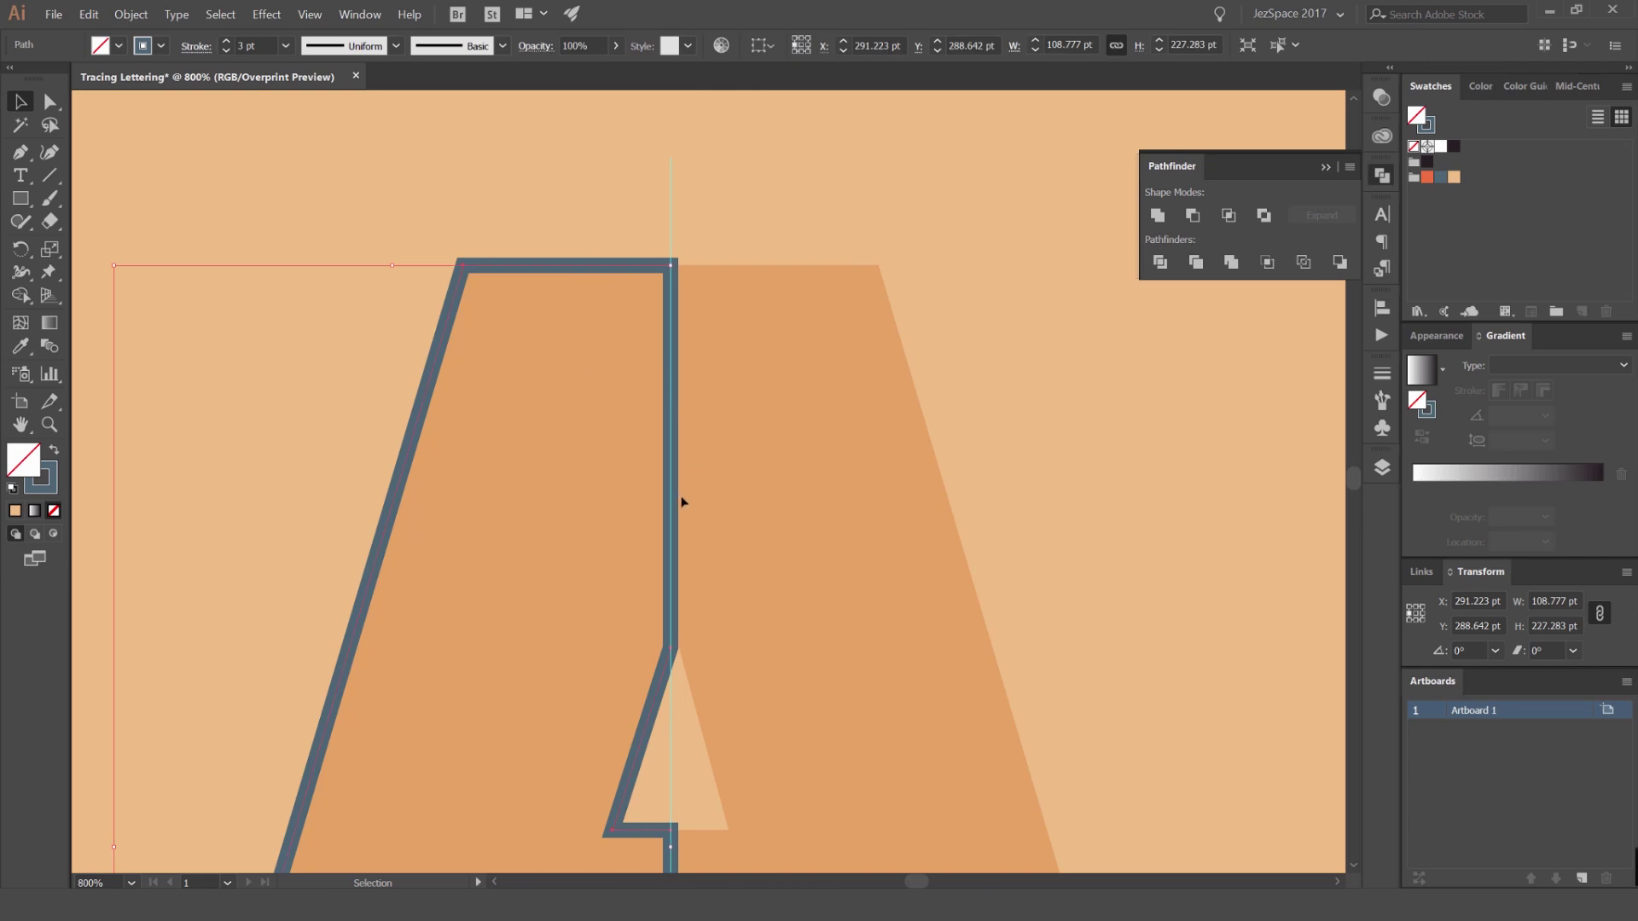
pyautogui.scroll(2, 675, 599)
pyautogui.press('a')
pyautogui.click(693, 695)
pyautogui.moveTo(665, 698); pyautogui.dragTo(692, 699)
pyautogui.hotkey('ctrl', 'z')
pyautogui.scroll(-2, 755, 597)
pyautogui.press('v')
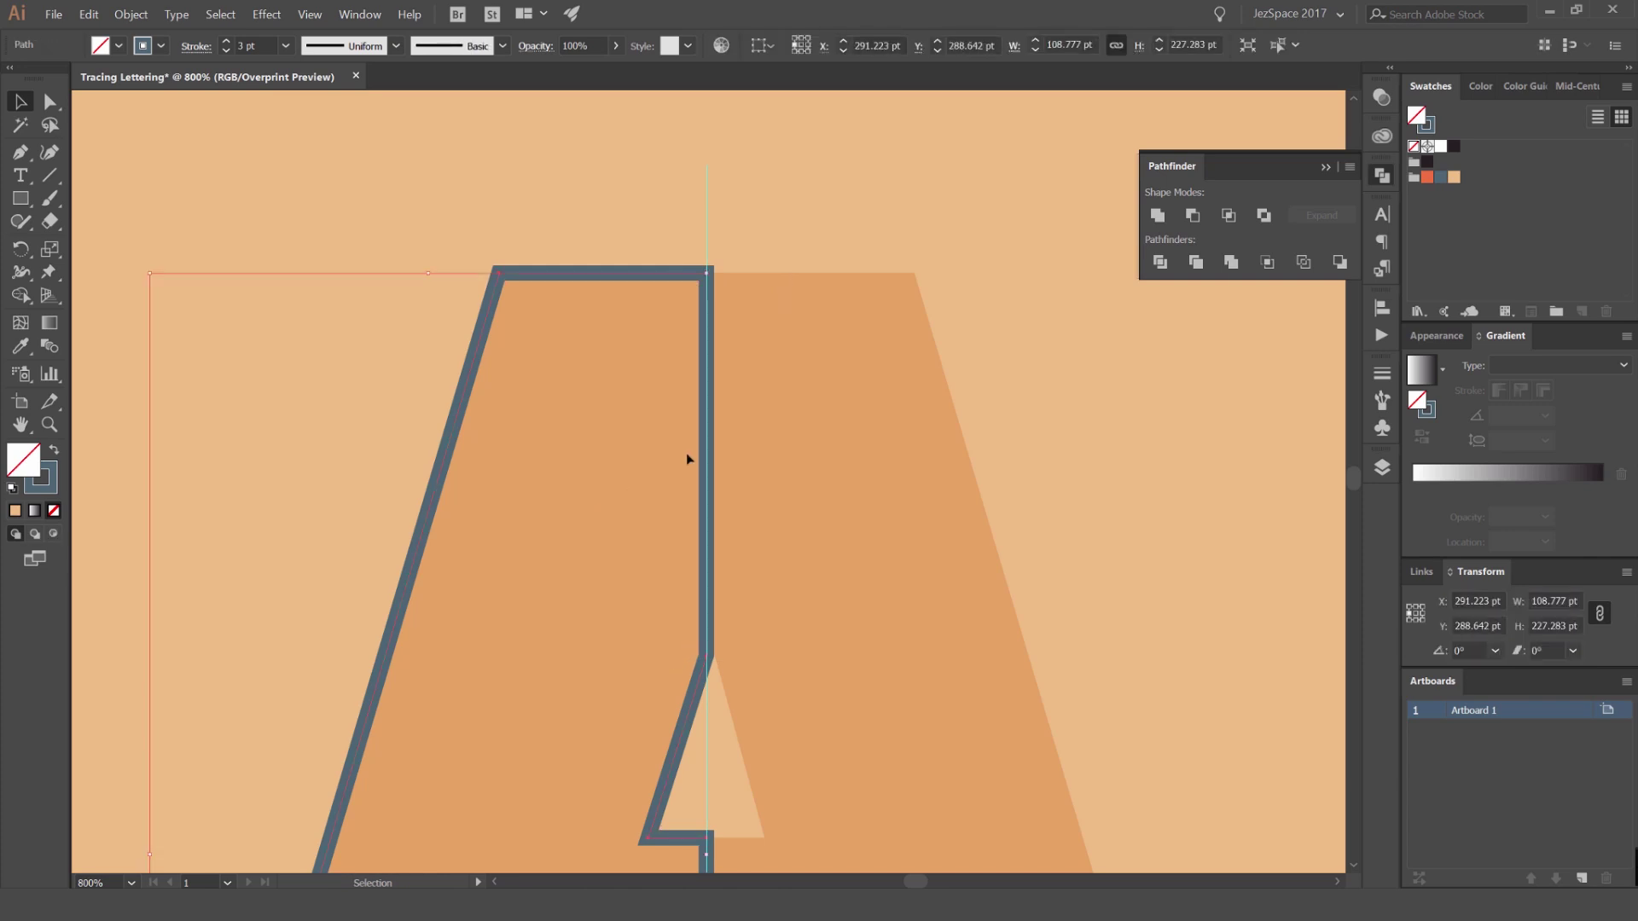
# Reflect a copy of the left-half outline across the vertical axis, using its top corner on the centre guide as origin
pyautogui.press('o')
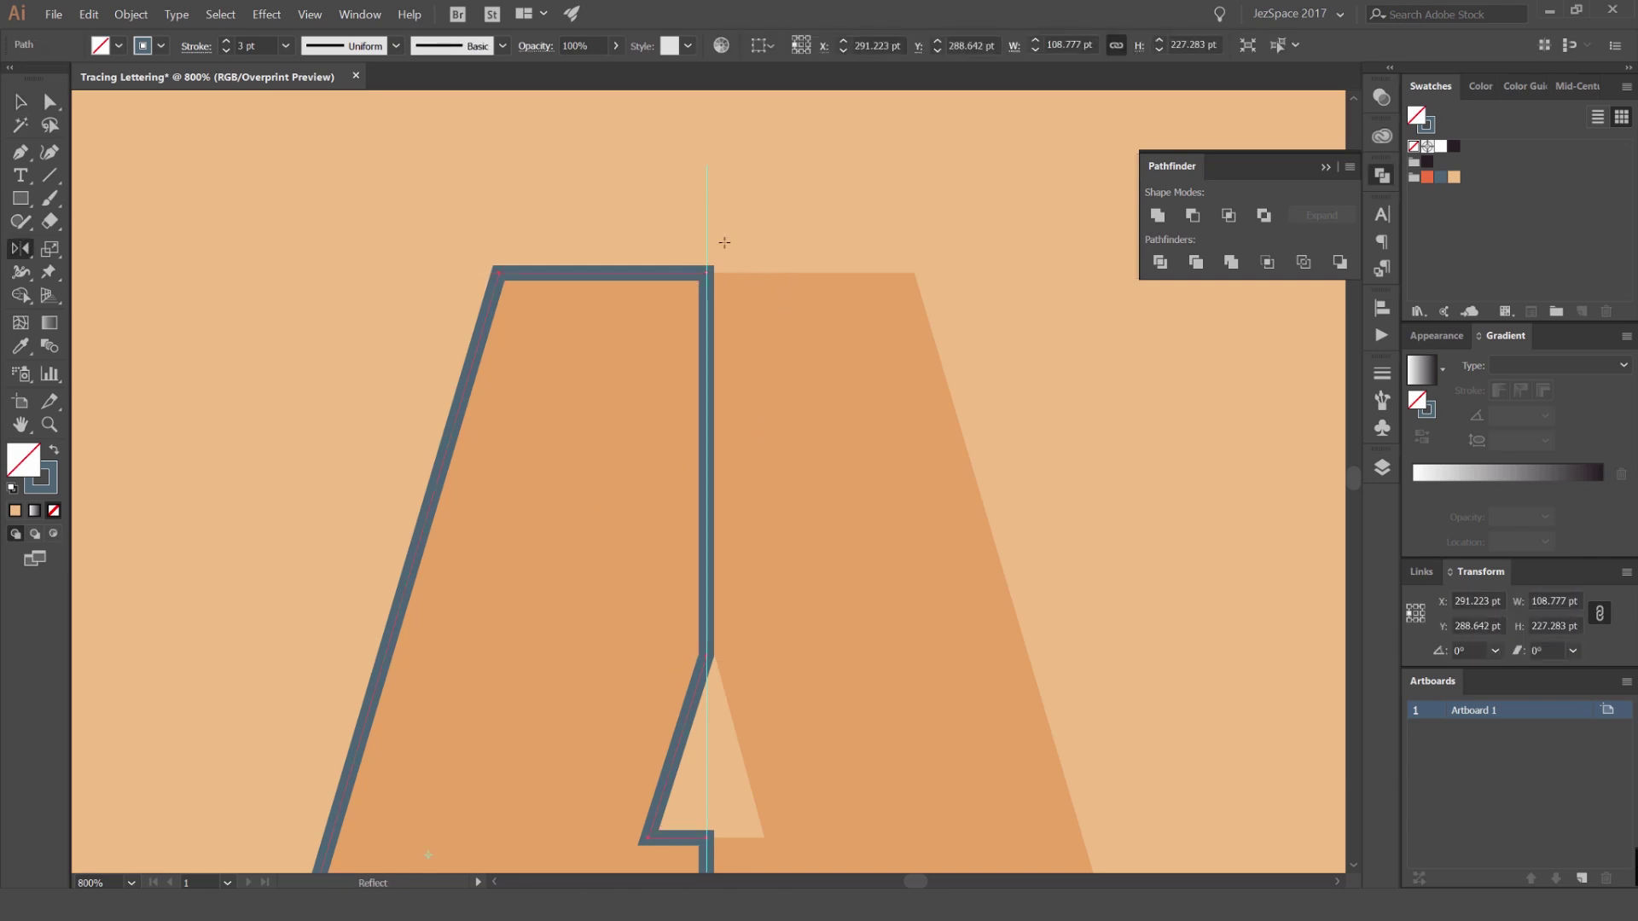
pyautogui.scroll(1, 704, 273)
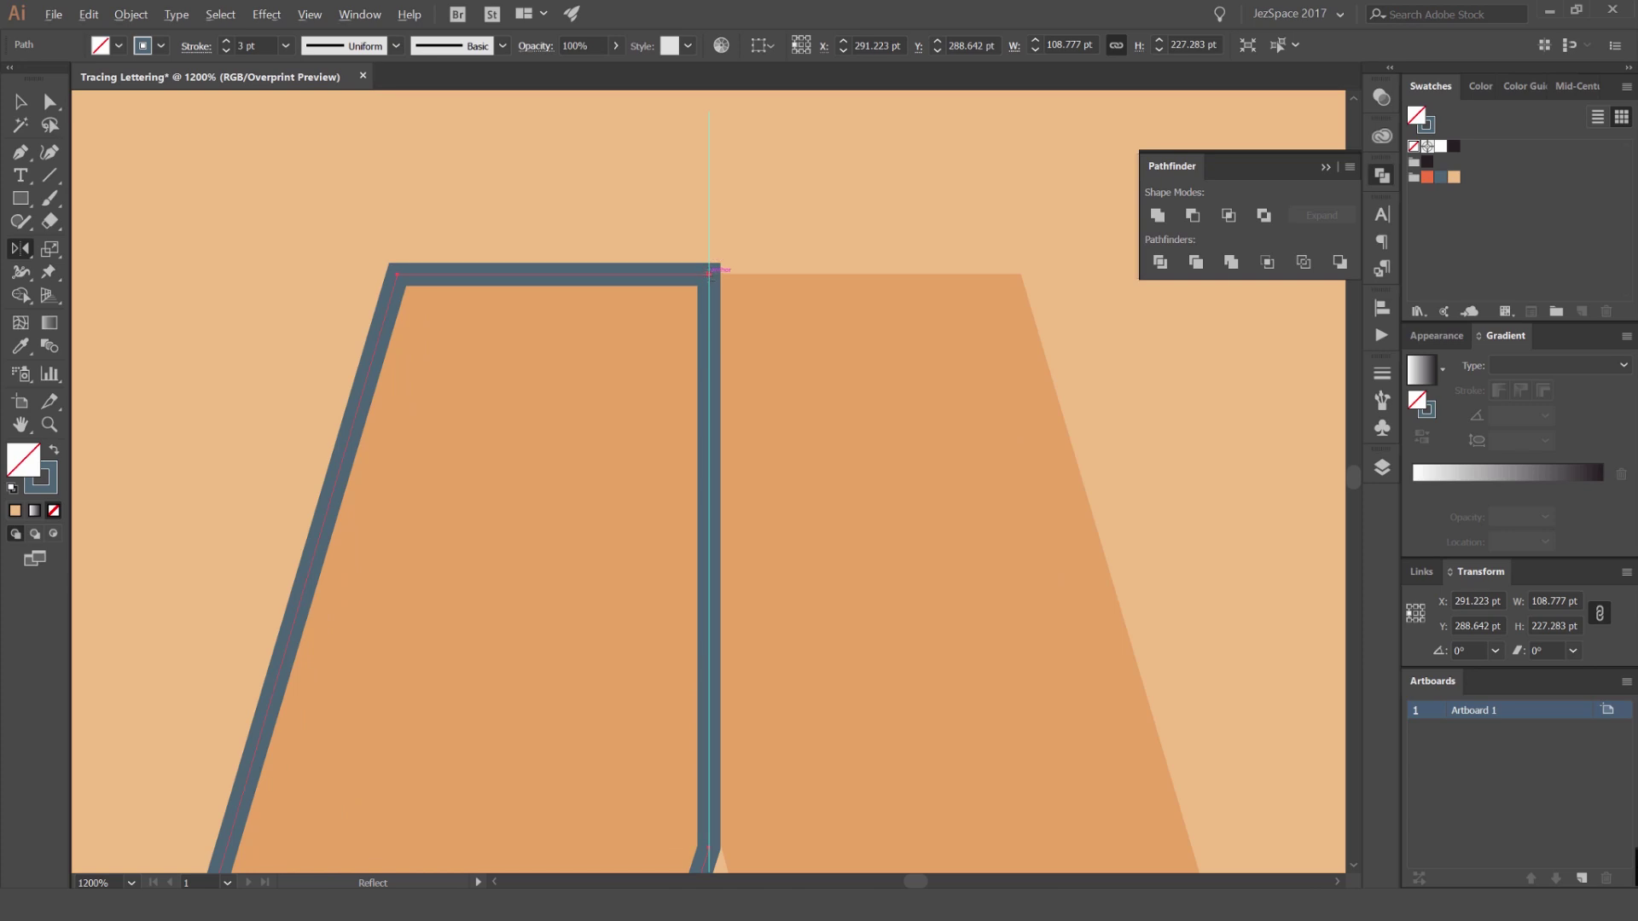
pyautogui.keyDown('alt'); pyautogui.click(708, 274); pyautogui.keyUp('alt')
pyautogui.moveTo(1144, 259); pyautogui.dragTo(931, 248)
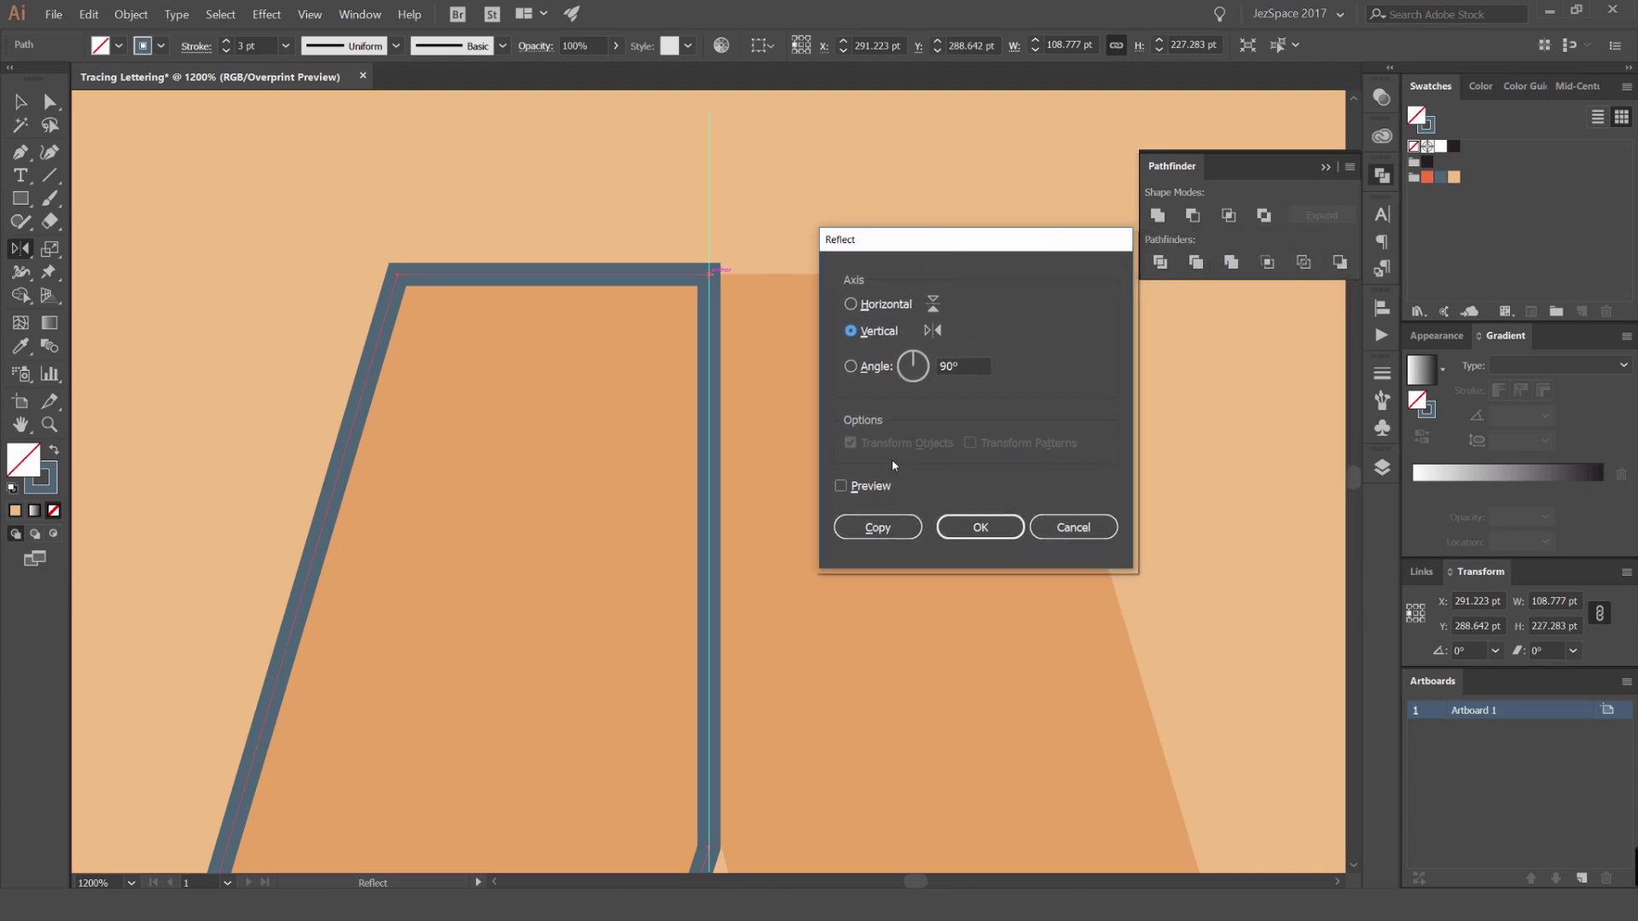
pyautogui.click(868, 488)
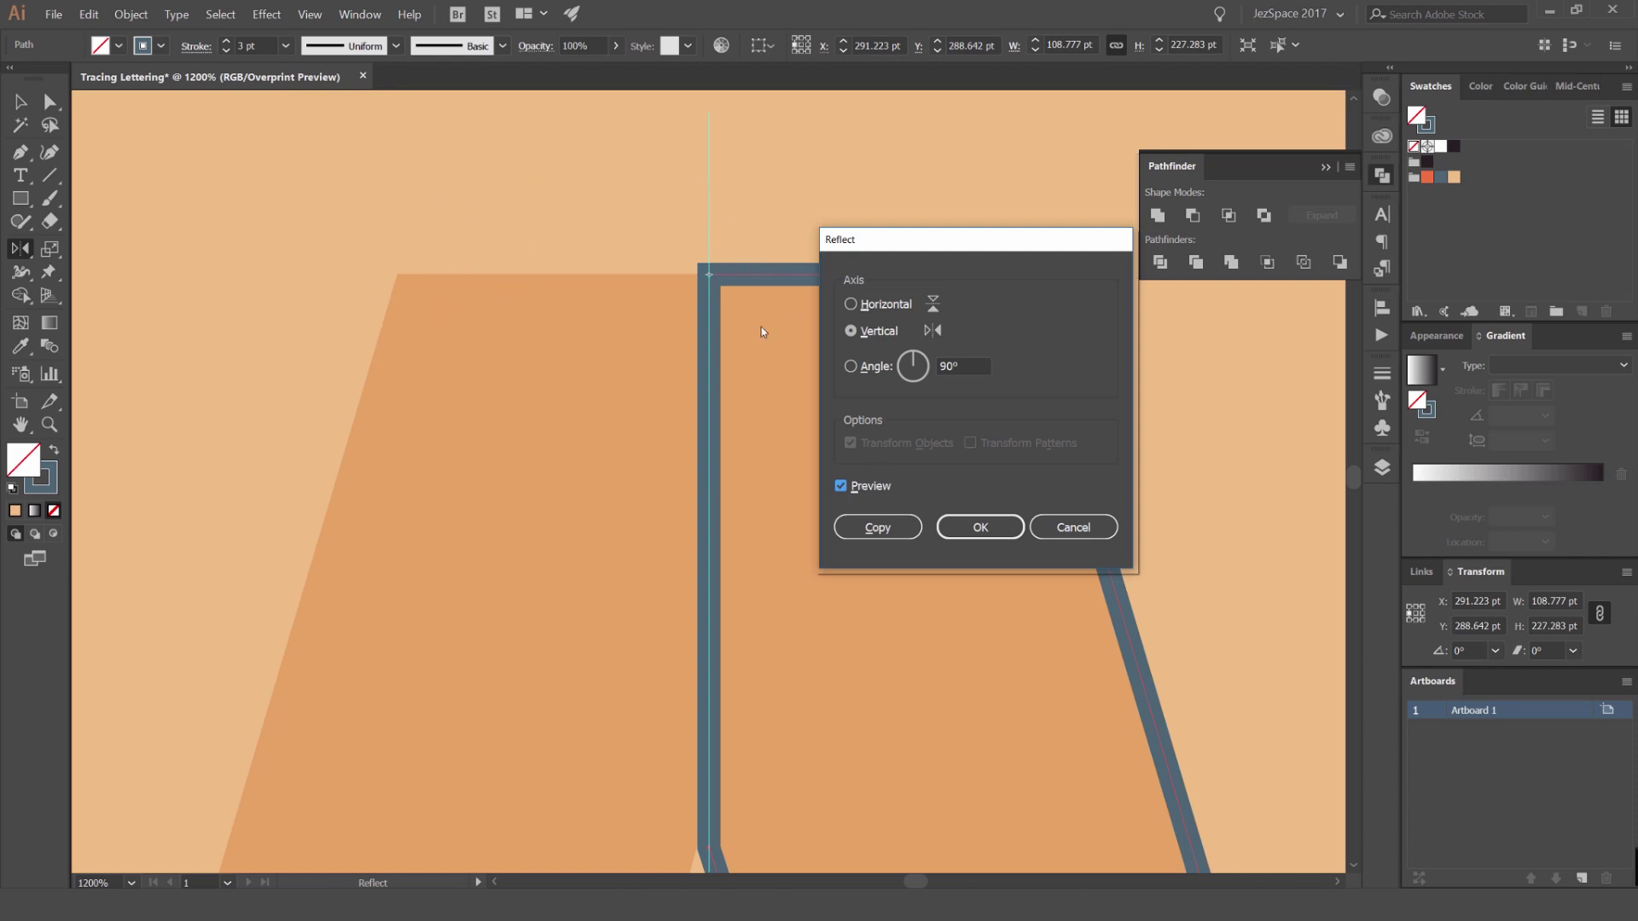
pyautogui.click(877, 528)
pyautogui.press('v')
pyautogui.click(890, 205)
pyautogui.scroll(-3, 890, 205)
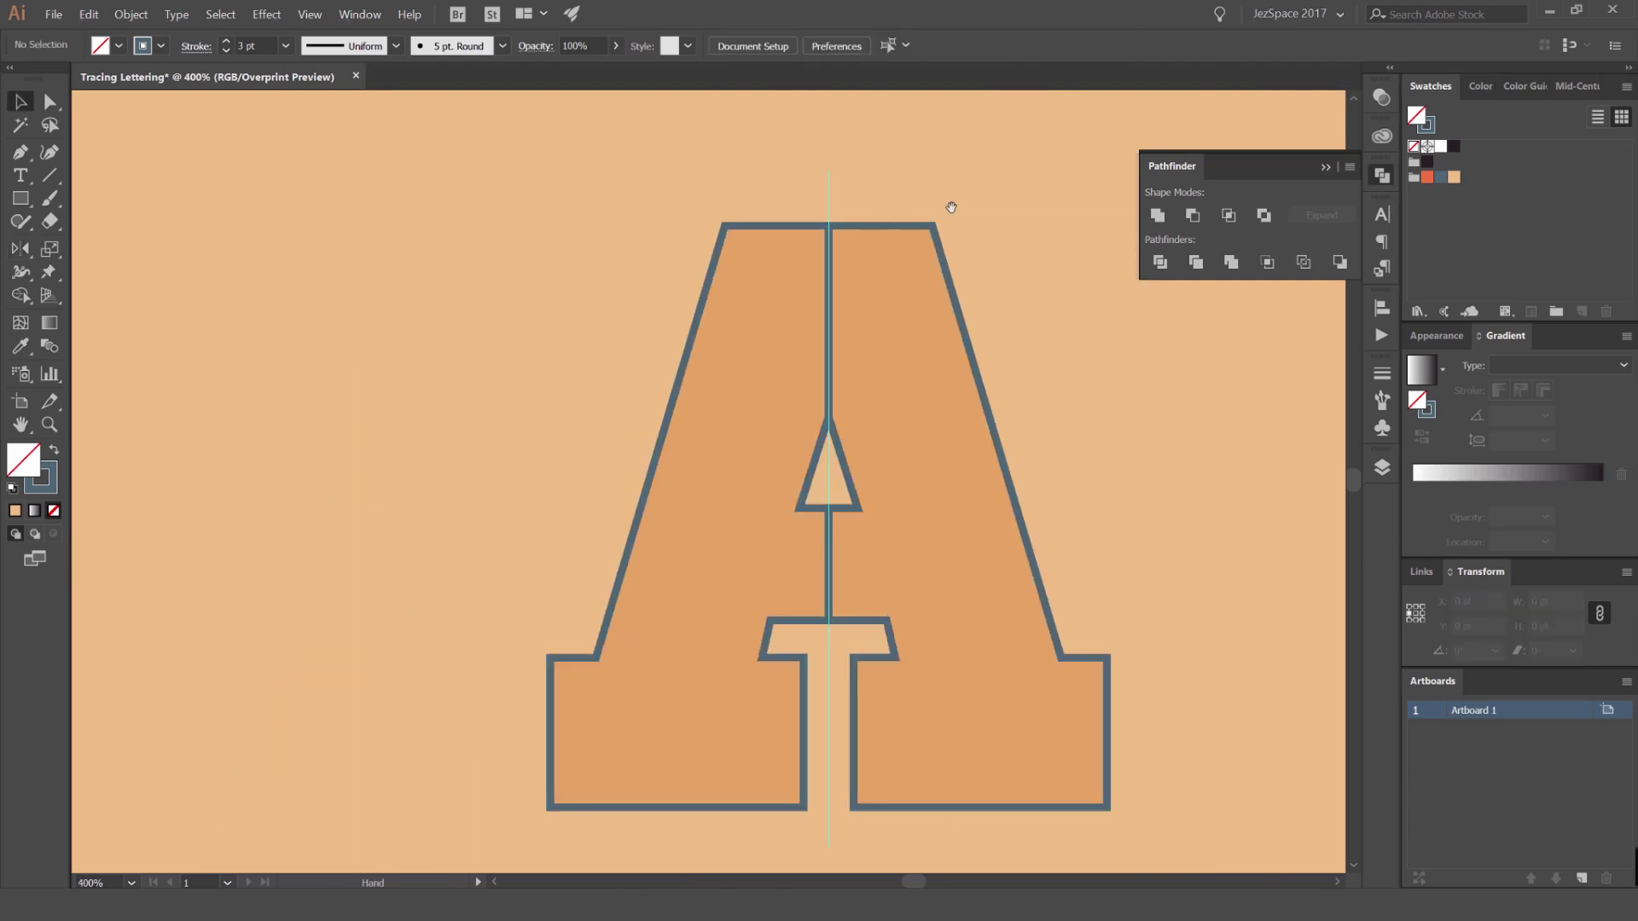
# Try moving the two halves of the A apart, and undo both moves
pyautogui.moveTo(951, 207); pyautogui.dragTo(898, 142)
pyautogui.moveTo(906, 237); pyautogui.dragTo(1015, 230)
pyautogui.moveTo(641, 261); pyautogui.dragTo(558, 261)
pyautogui.hotkey('ctrl', 'z')
pyautogui.hotkey('ctrl', 'z')
# Swap fill and stroke on both halves of the A, and fill the right half with the orange-red swatch
pyautogui.moveTo(1076, 331)
pyautogui.mouseDown()
pyautogui.moveTo(989, 383)
pyautogui.moveTo(916, 397)
pyautogui.mouseUp()
pyautogui.hotkey('shift', 'x')
pyautogui.moveTo(592, 256); pyautogui.dragTo(683, 299)
pyautogui.hotkey('shift', 'x')
pyautogui.moveTo(973, 299); pyautogui.dragTo(904, 336)
pyautogui.click(1426, 180)
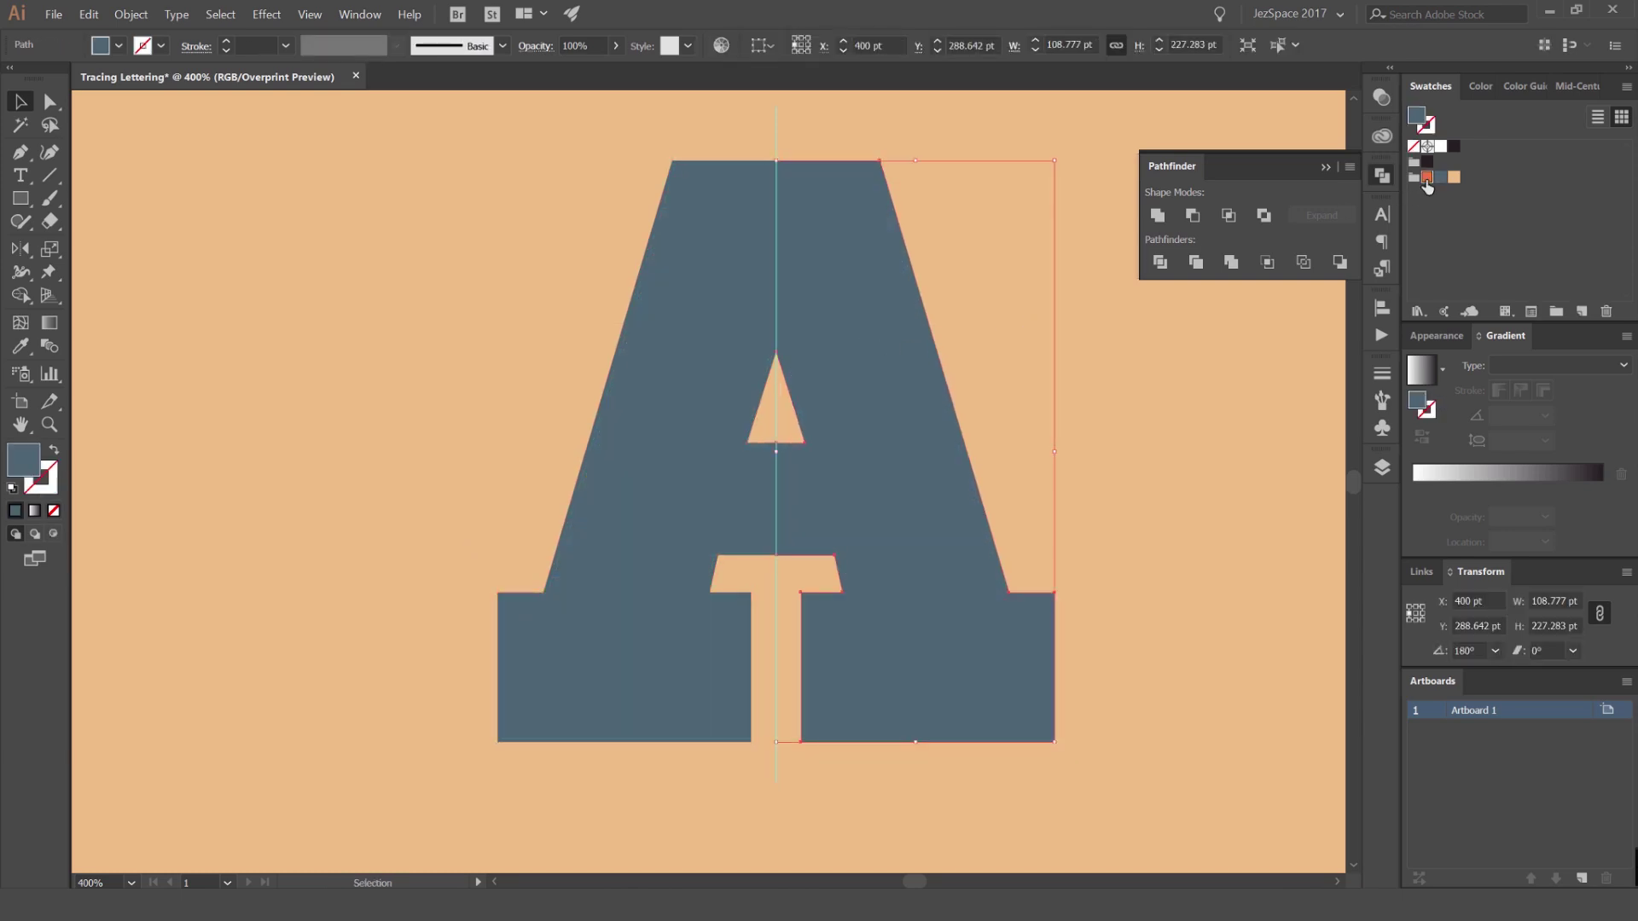
pyautogui.click(1056, 237)
pyautogui.moveTo(1045, 217); pyautogui.dragTo(911, 238)
pyautogui.scroll(-2, 965, 229)
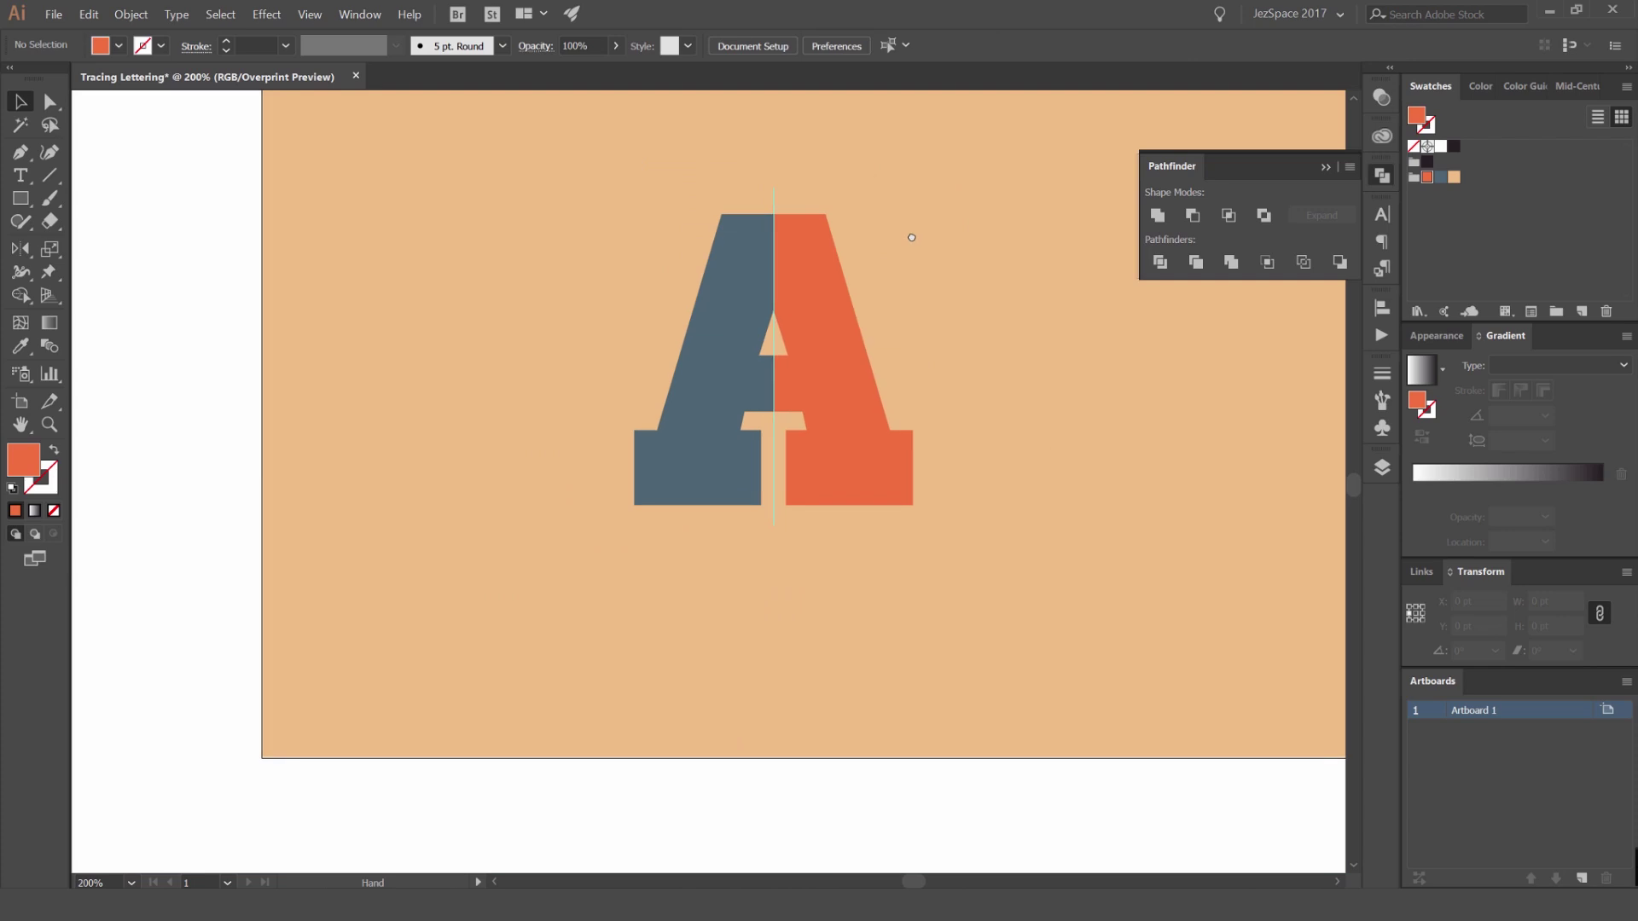
# Fill the right half with the slate-blue swatch, and swap fill and stroke on both halves back to unfilled outlines
pyautogui.scroll(3, 907, 233)
pyautogui.click(873, 290)
pyautogui.moveTo(979, 227); pyautogui.dragTo(493, 329)
pyautogui.click(902, 256)
pyautogui.click(1439, 177)
pyautogui.click(996, 192)
pyautogui.click(852, 251)
pyautogui.hotkey('shift', 'x')
pyautogui.click(632, 299)
pyautogui.hotkey('shift', 'x')
# Select both halves of the A and merge them into one shape with Pathfinder's Unite
pyautogui.moveTo(1029, 147); pyautogui.dragTo(640, 357)
pyautogui.click(1057, 249)
pyautogui.moveTo(1017, 202); pyautogui.dragTo(503, 282)
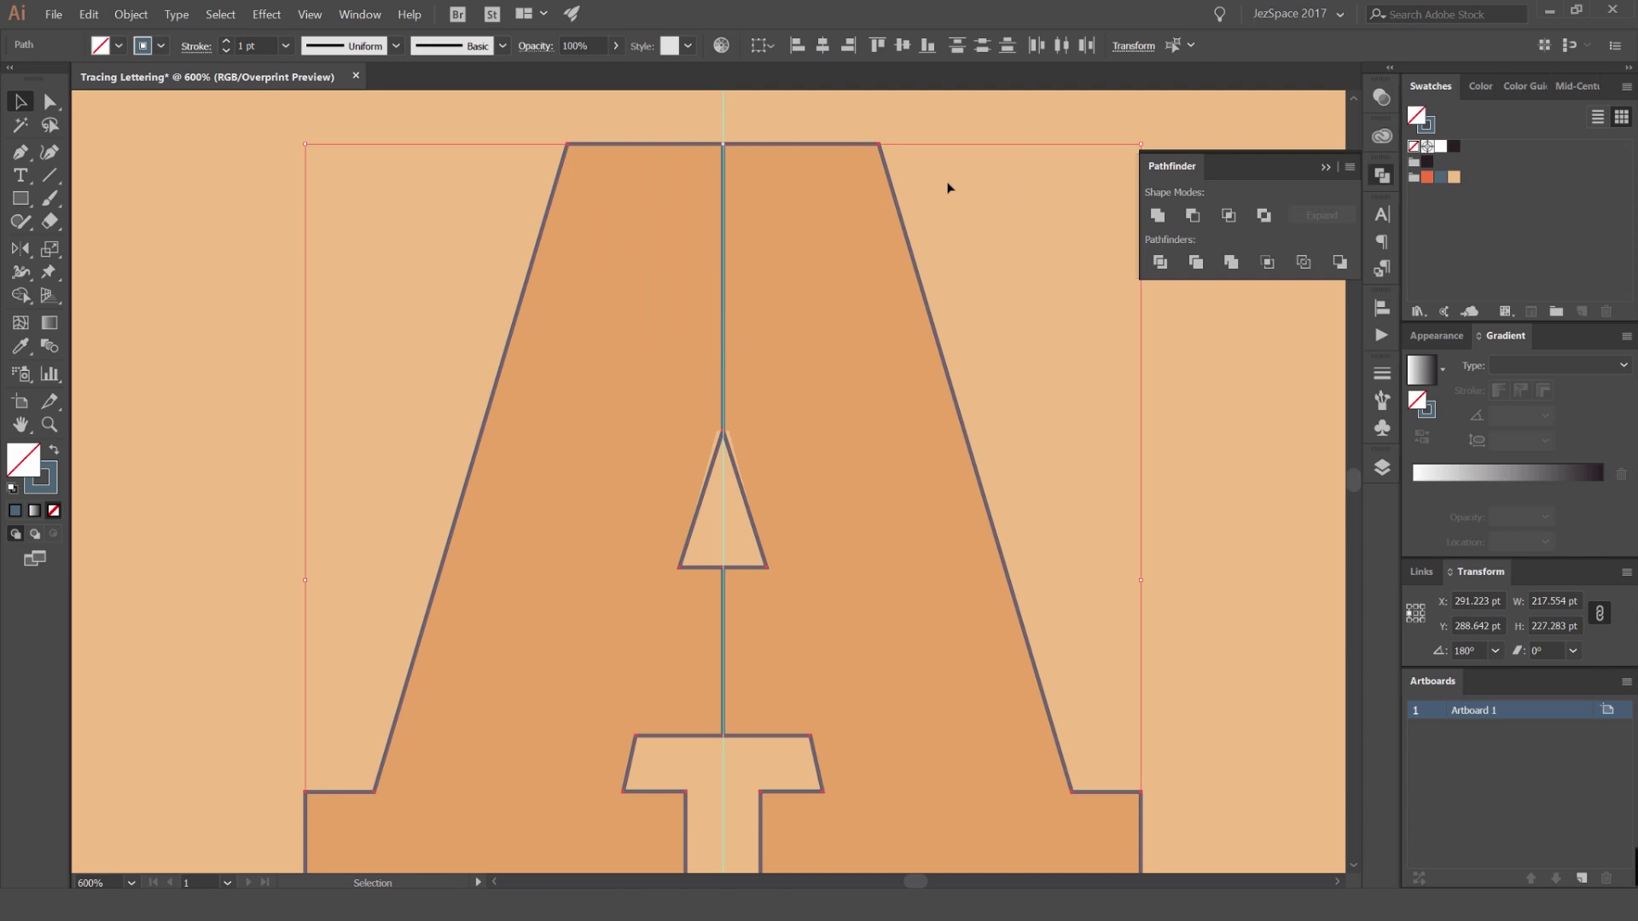
pyautogui.click(1158, 217)
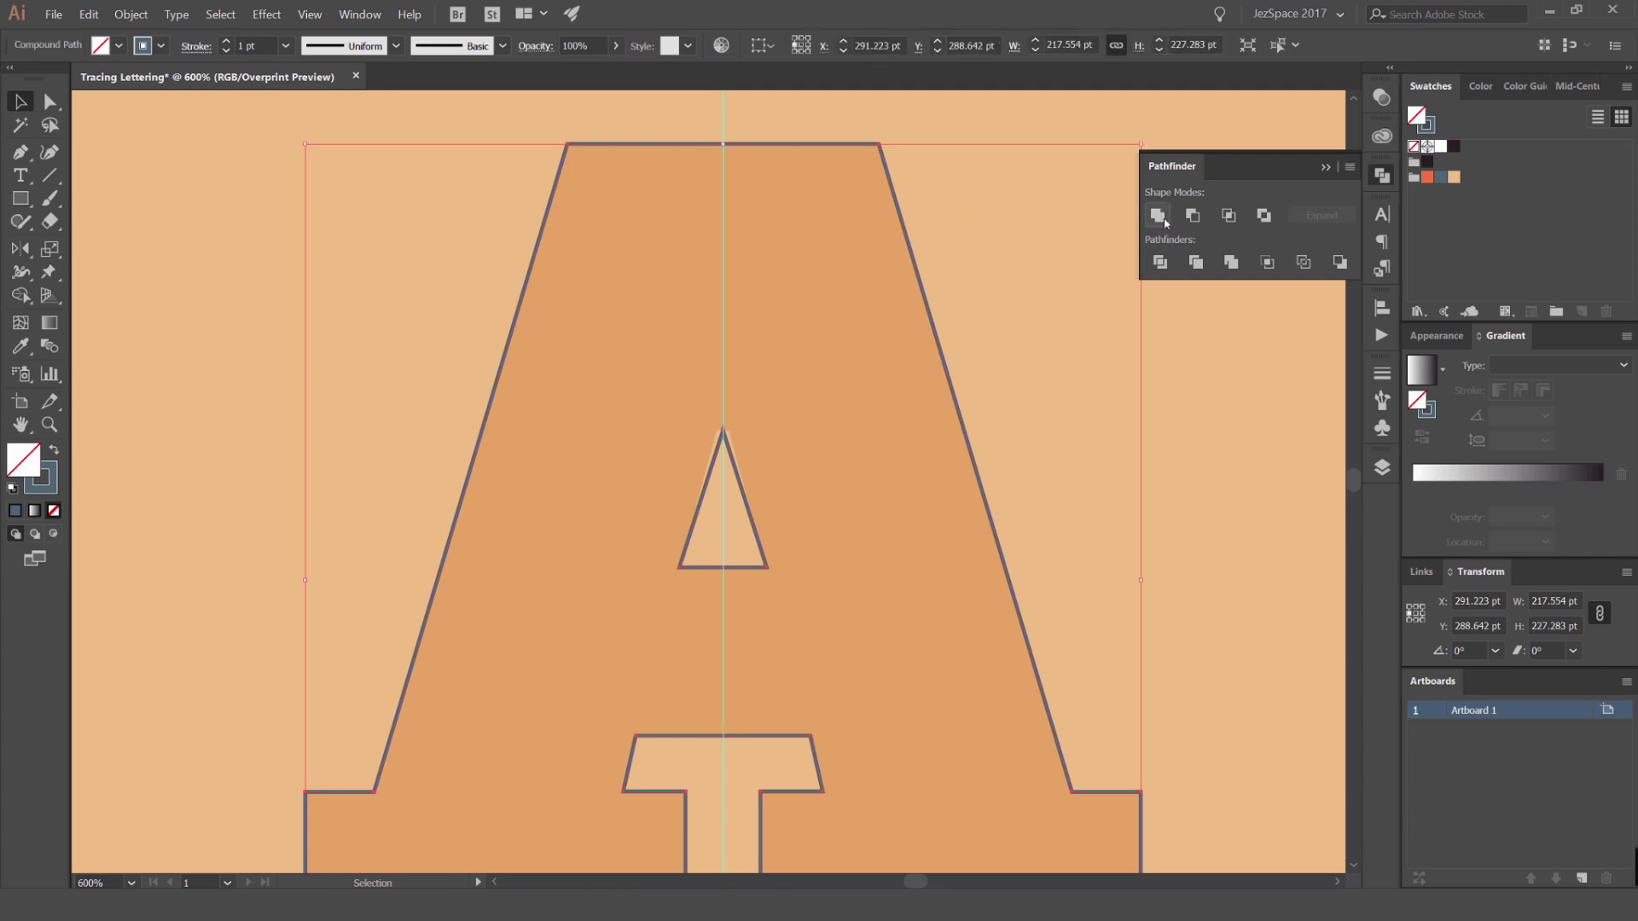
pyautogui.click(862, 322)
# Move the united A off to the left of the template letter, and swap its stroke colour to a solid fill
pyautogui.scroll(-2, 863, 321)
pyautogui.moveTo(907, 350); pyautogui.dragTo(358, 301)
pyautogui.click(486, 253)
pyautogui.moveTo(486, 252); pyautogui.dragTo(823, 195)
pyautogui.moveTo(823, 201); pyautogui.dragTo(674, 292)
pyautogui.hotkey('shift', 'x')
pyautogui.click(877, 223)
pyautogui.scroll(-2, 875, 224)
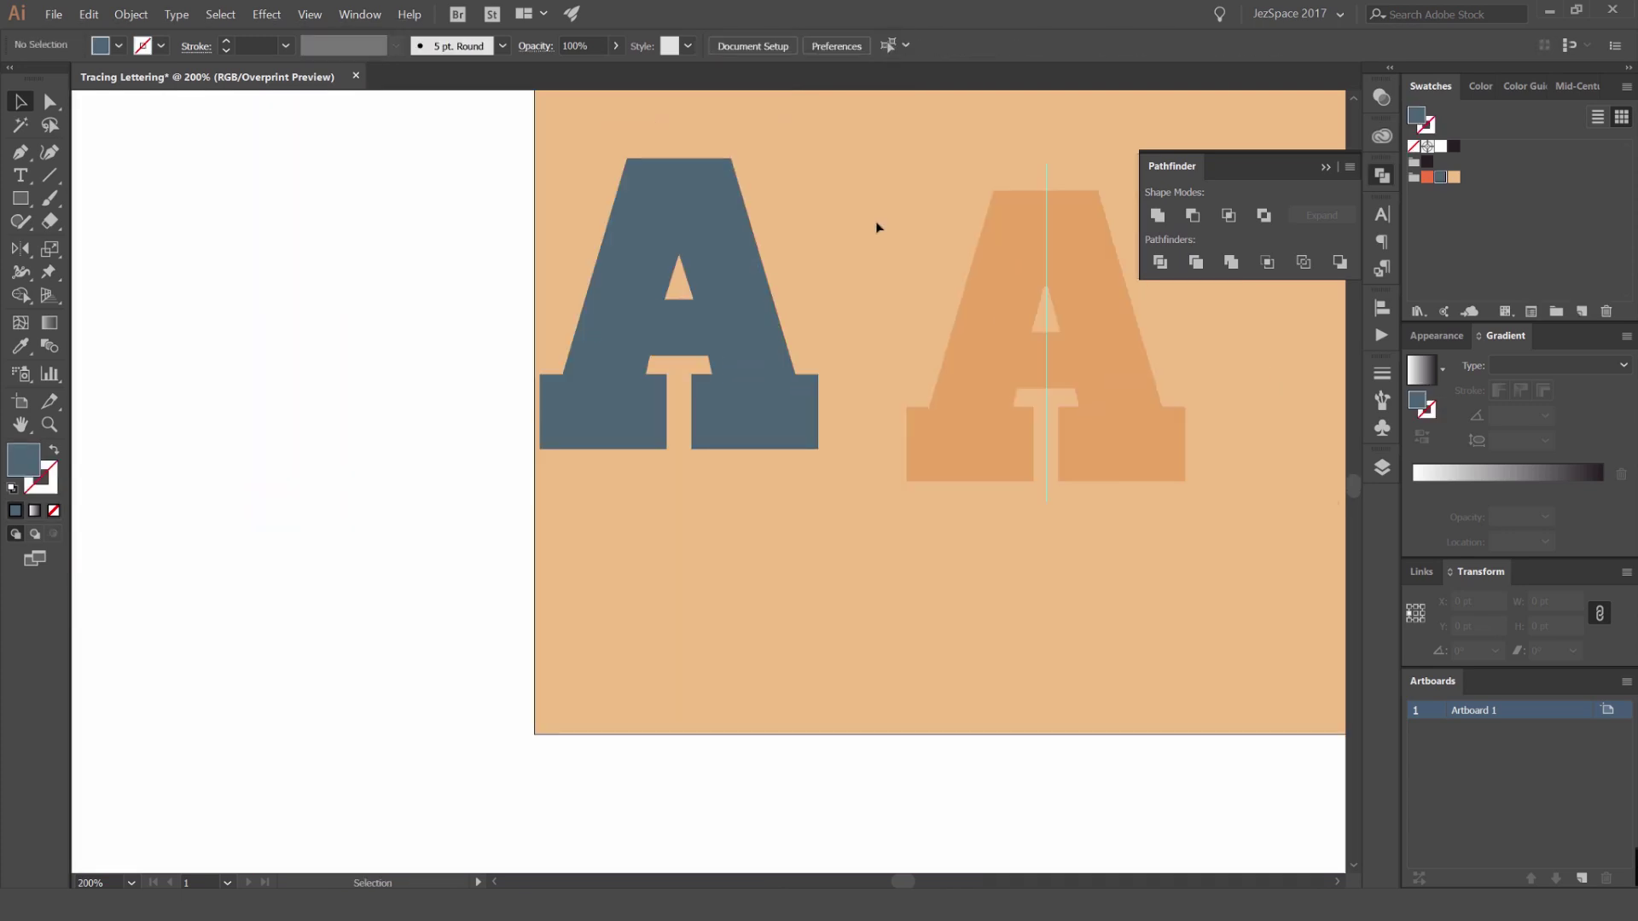
# Turn off Overprint Preview, and move the solid A back over its template letter, centred on the guide
pyautogui.hotkey('ctrl', 'alt', 'shift', 'y')
pyautogui.scroll(1, 833, 245)
pyautogui.moveTo(636, 337); pyautogui.dragTo(845, 362)
pyautogui.click(968, 174)
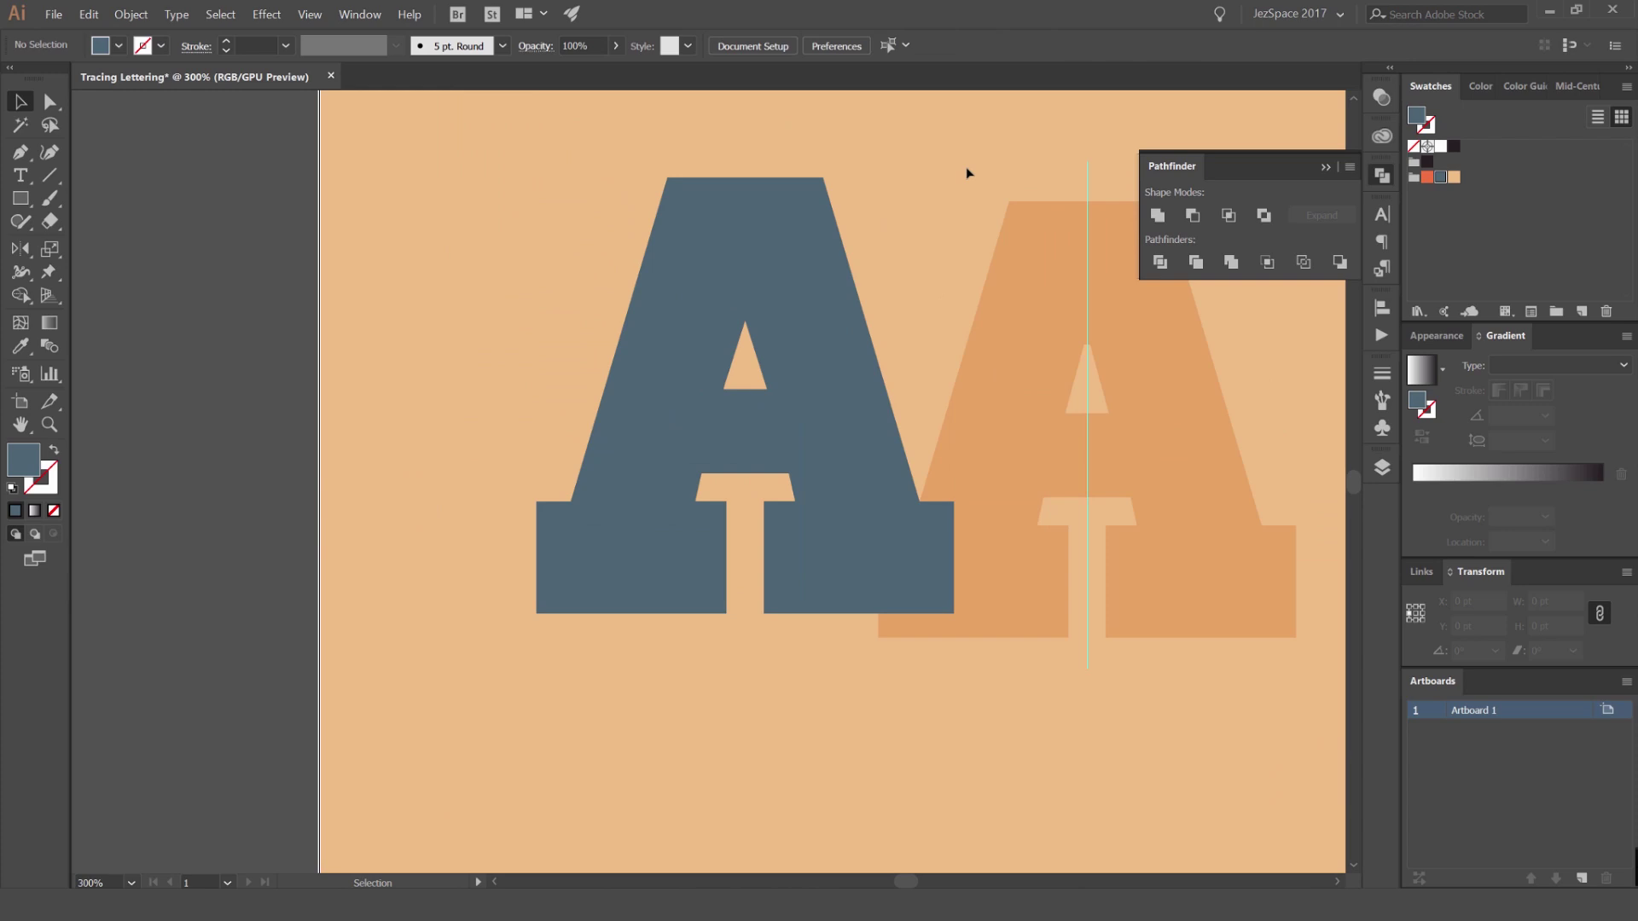
pyautogui.moveTo(965, 166); pyautogui.dragTo(766, 181)
pyautogui.moveTo(926, 362)
pyautogui.mouseDown()
pyautogui.moveTo(902, 369)
pyautogui.moveTo(924, 365)
pyautogui.mouseUp()
pyautogui.click(1140, 376)
pyautogui.moveTo(1071, 339); pyautogui.dragTo(834, 320)
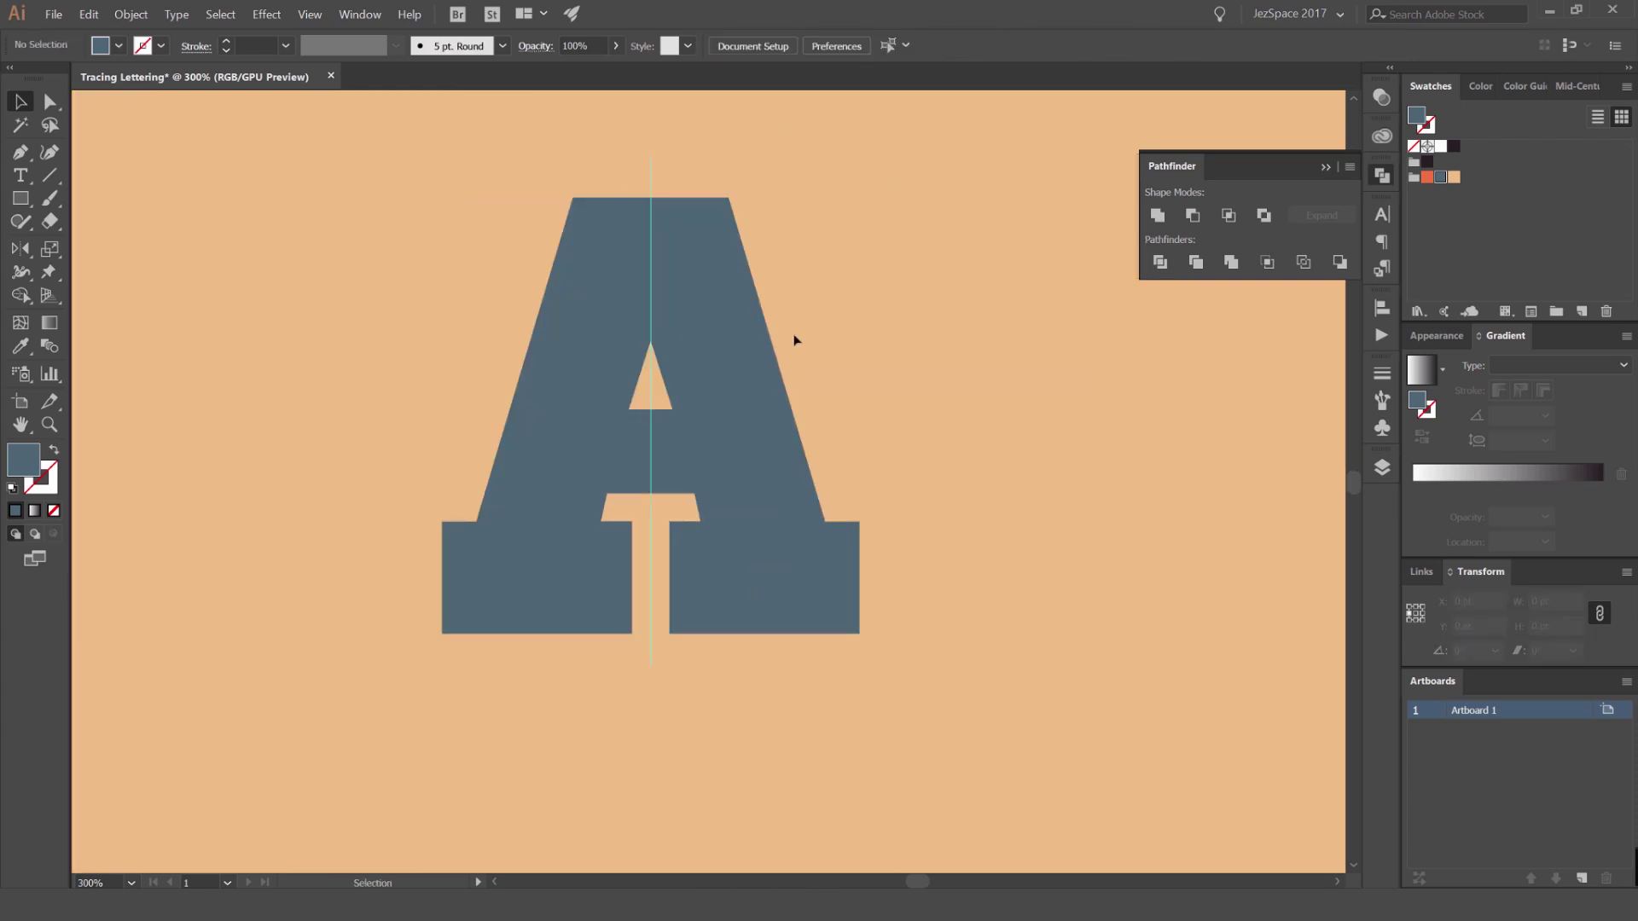
pyautogui.moveTo(791, 256); pyautogui.dragTo(833, 248)
pyautogui.click(1381, 176)
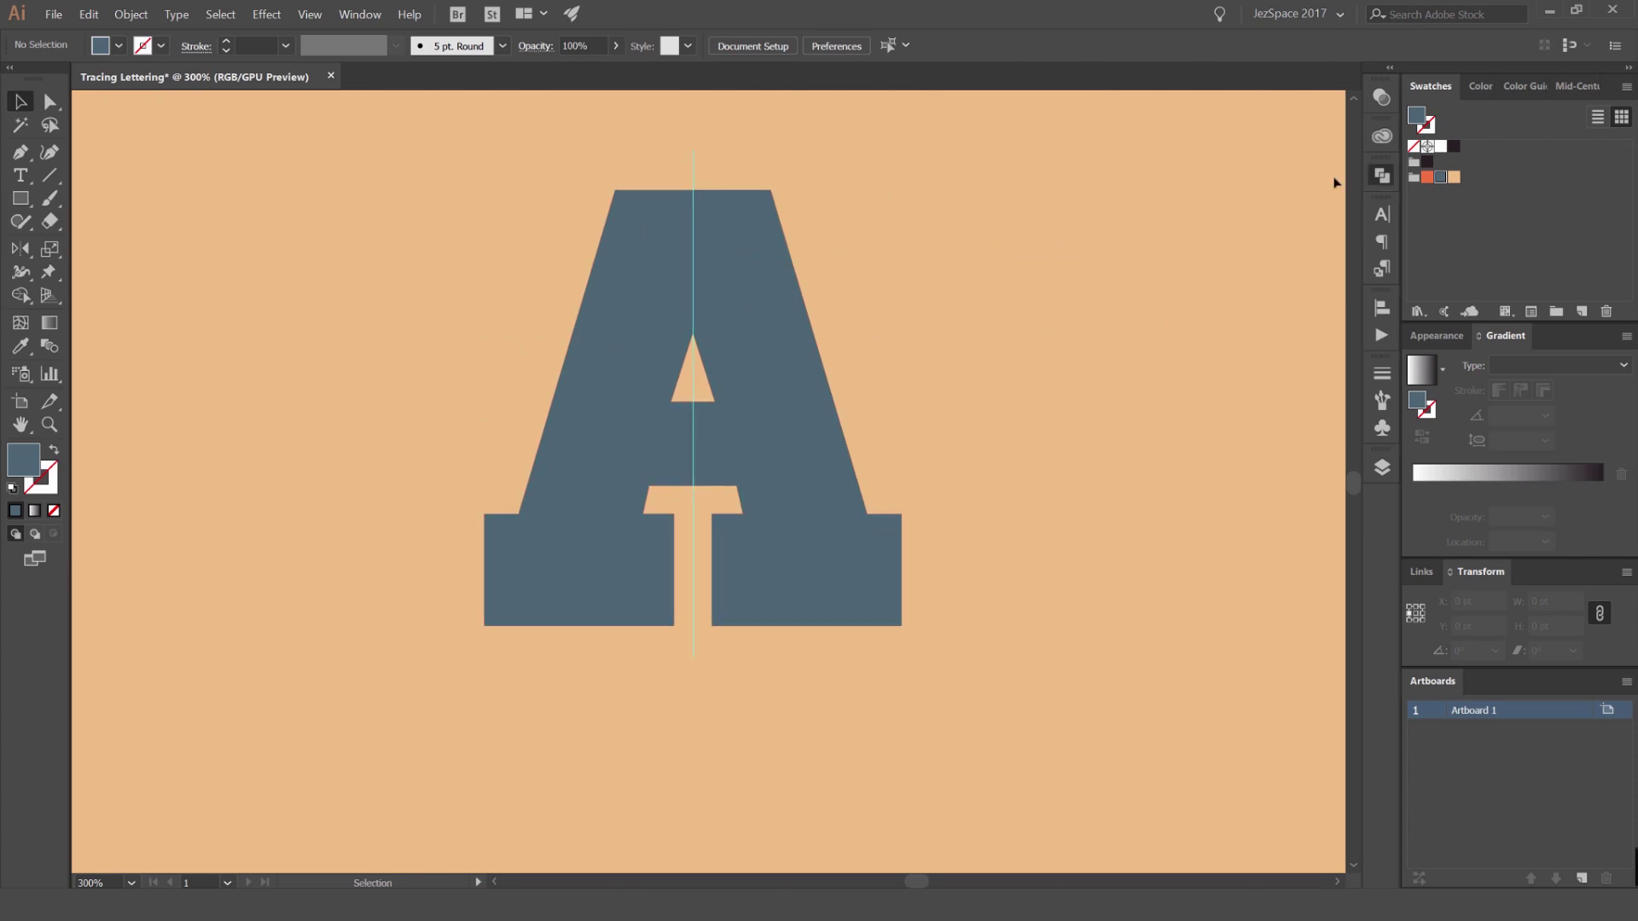
# Draw a vertical practice line about 53 pt high to the right of the S template with the Pen tool
pyautogui.moveTo(1095, 249); pyautogui.dragTo(472, 259)
pyautogui.moveTo(1072, 284); pyautogui.dragTo(384, 319)
pyautogui.scroll(1, 710, 327)
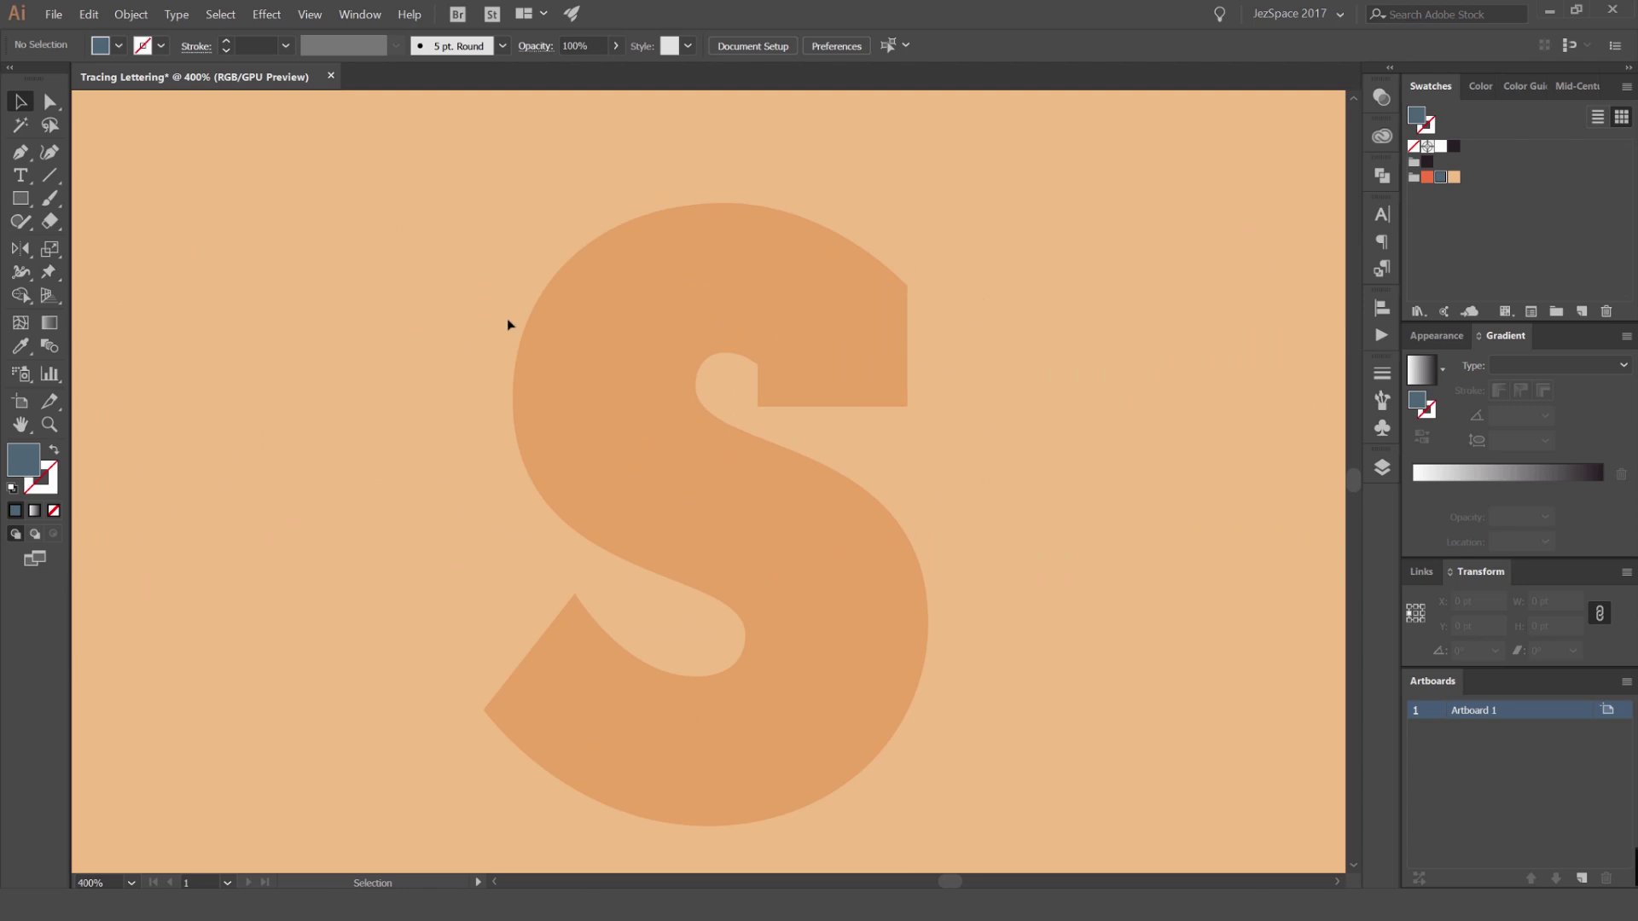
pyautogui.moveTo(947, 417); pyautogui.dragTo(969, 386)
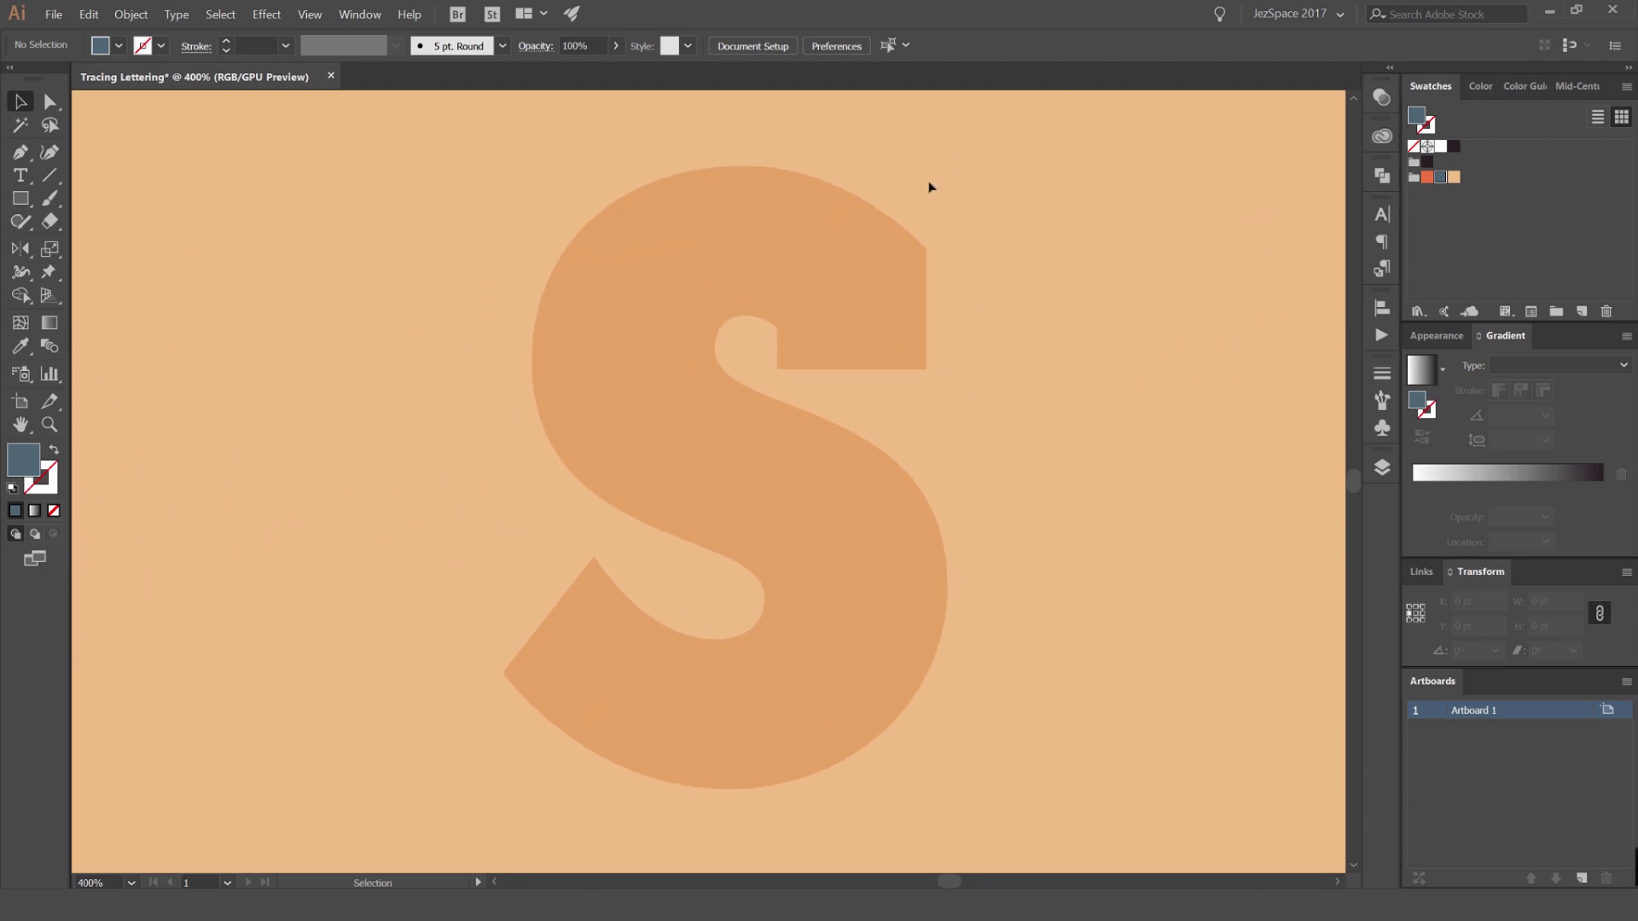
pyautogui.press('p')
pyautogui.scroll(1, 793, 183)
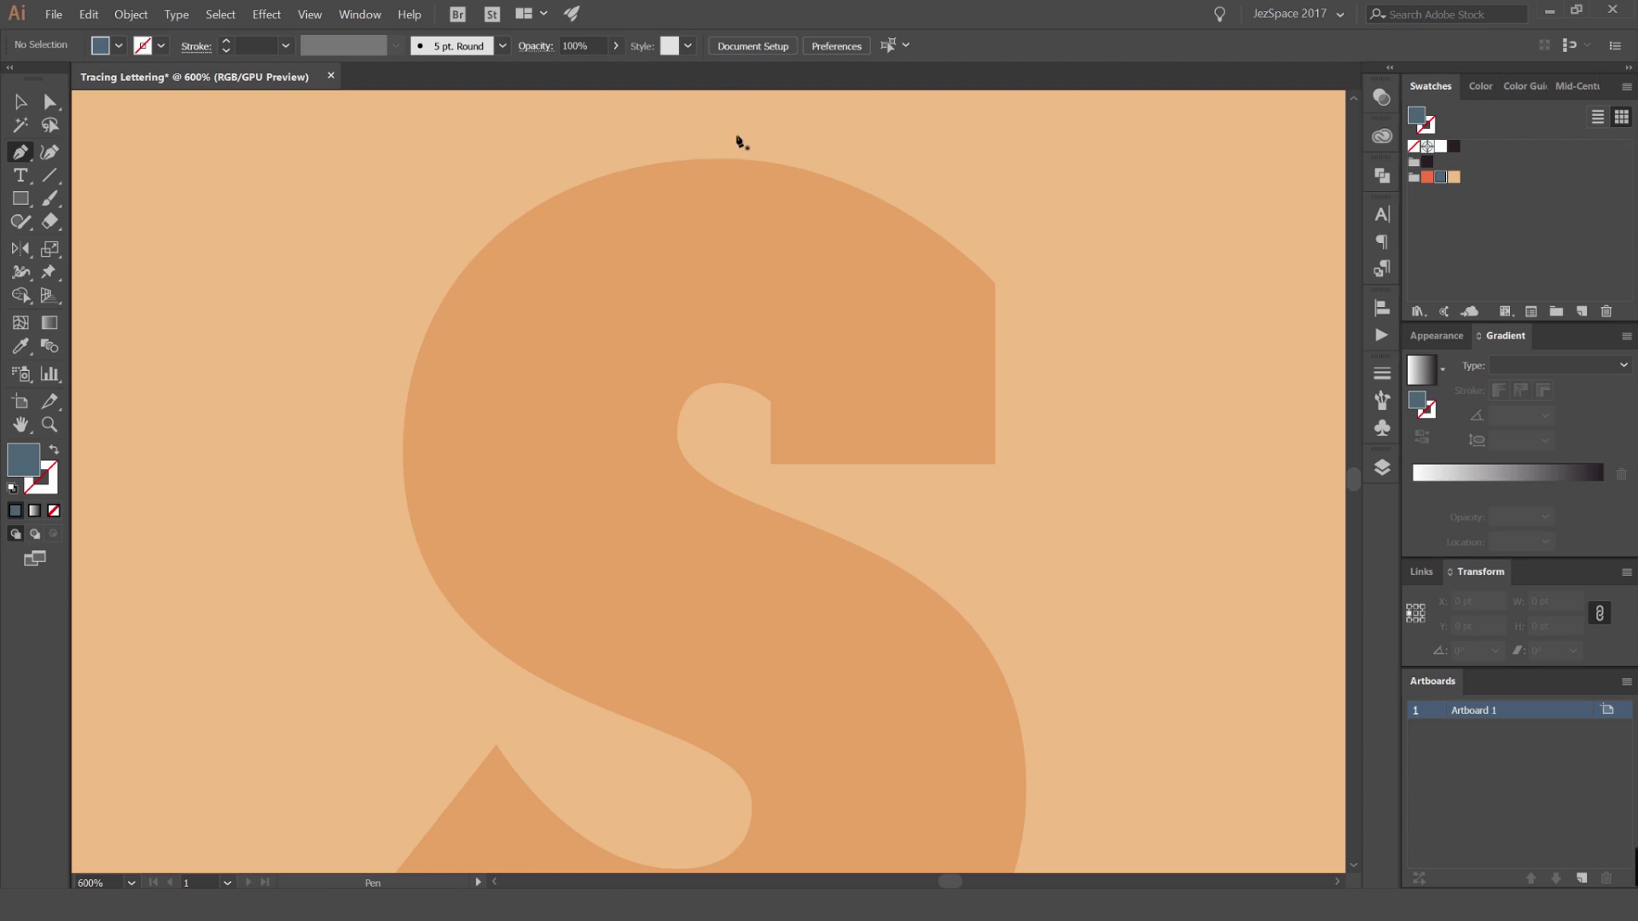
pyautogui.moveTo(1087, 260)
pyautogui.mouseDown()
pyautogui.moveTo(968, 270)
pyautogui.moveTo(1013, 302)
pyautogui.mouseUp()
pyautogui.click(1038, 193)
# Swap the vertical line's fill colour to its stroke, and set the stroke weight to 2 pt
pyautogui.press('v')
pyautogui.click(1024, 289)
pyautogui.hotkey('shift', 'x')
pyautogui.click(226, 41)
pyautogui.click(1161, 282)
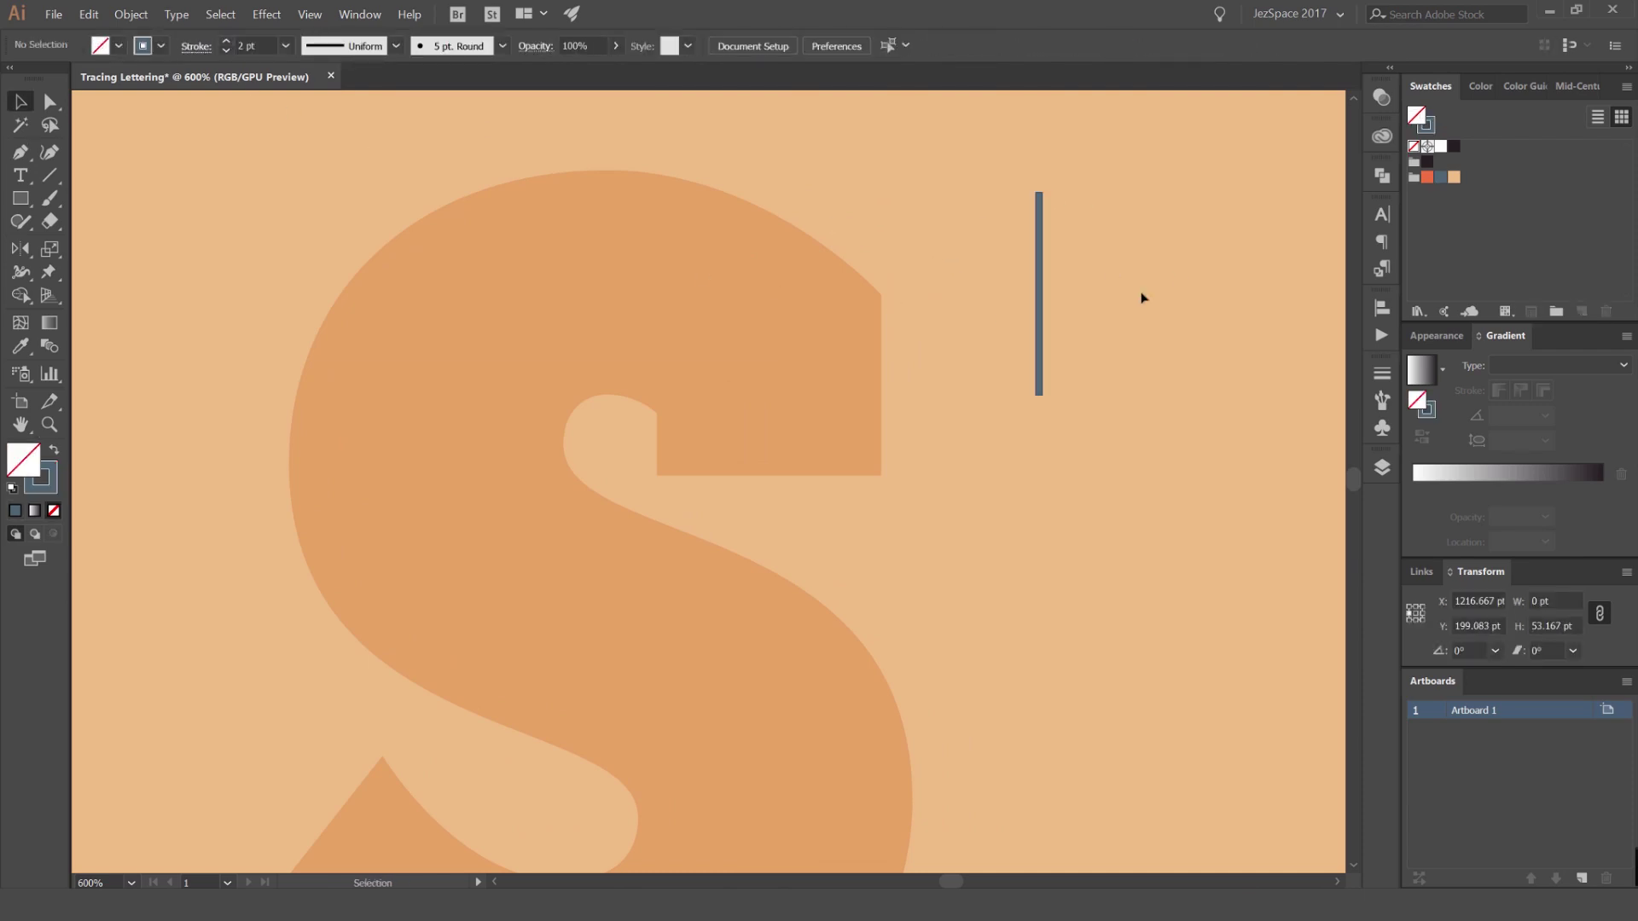
# Draw a horizontal line about 52 pt wide and centre it on the vertical line to form a cross
pyautogui.press('p')
pyautogui.click(973, 279)
pyautogui.click(1174, 279)
pyautogui.press('v')
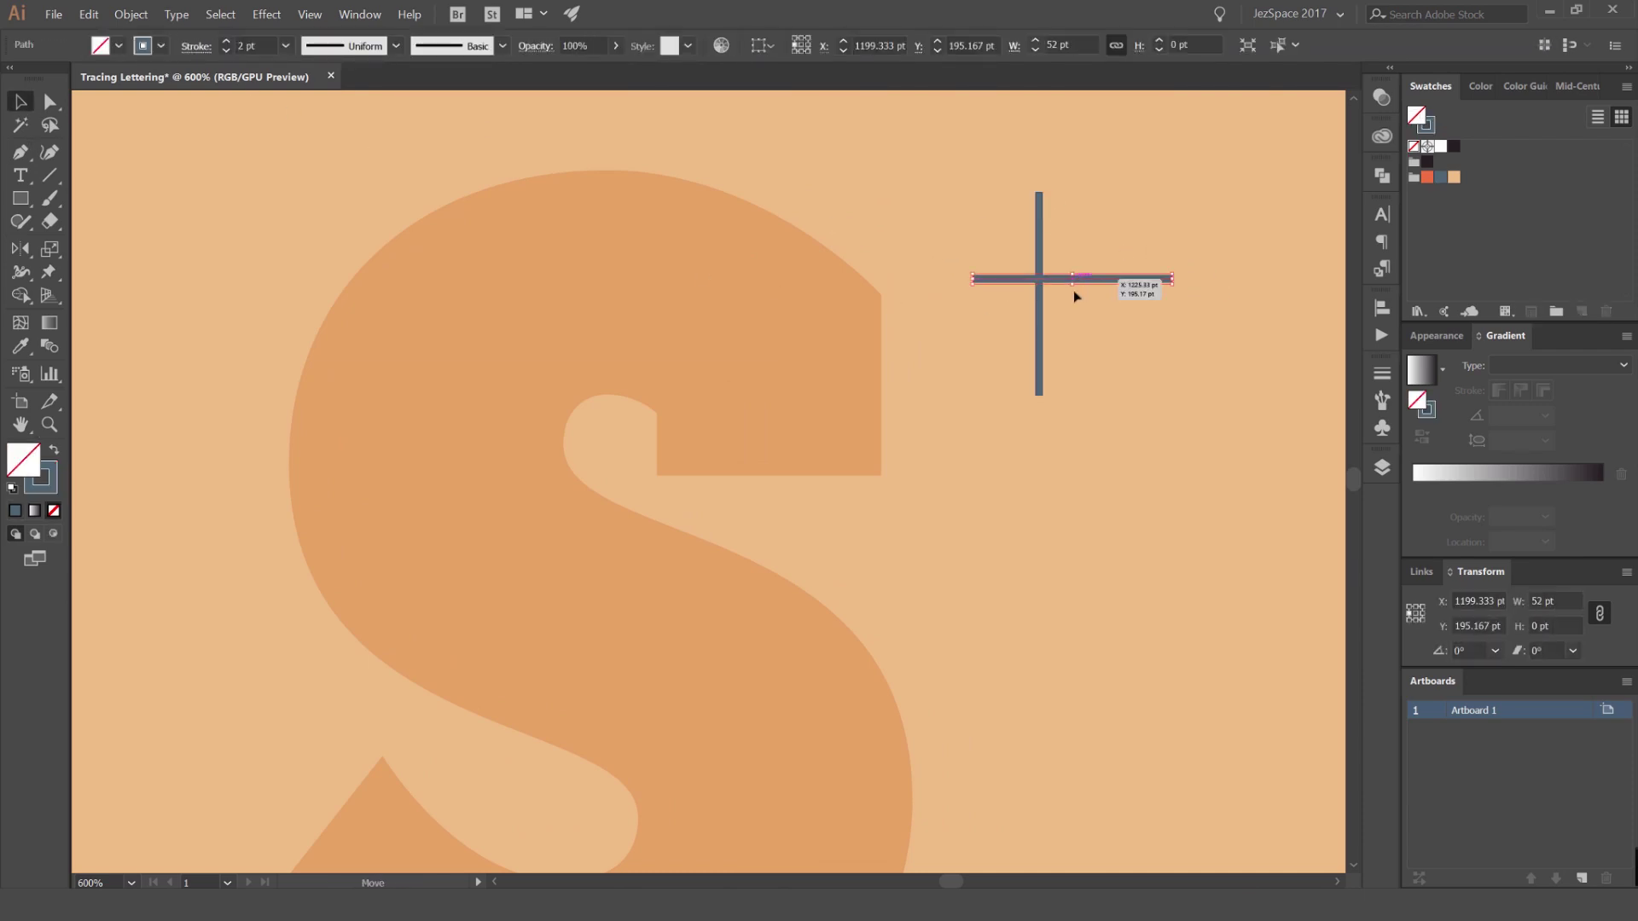
pyautogui.moveTo(1078, 283); pyautogui.dragTo(1045, 298)
pyautogui.click(1155, 413)
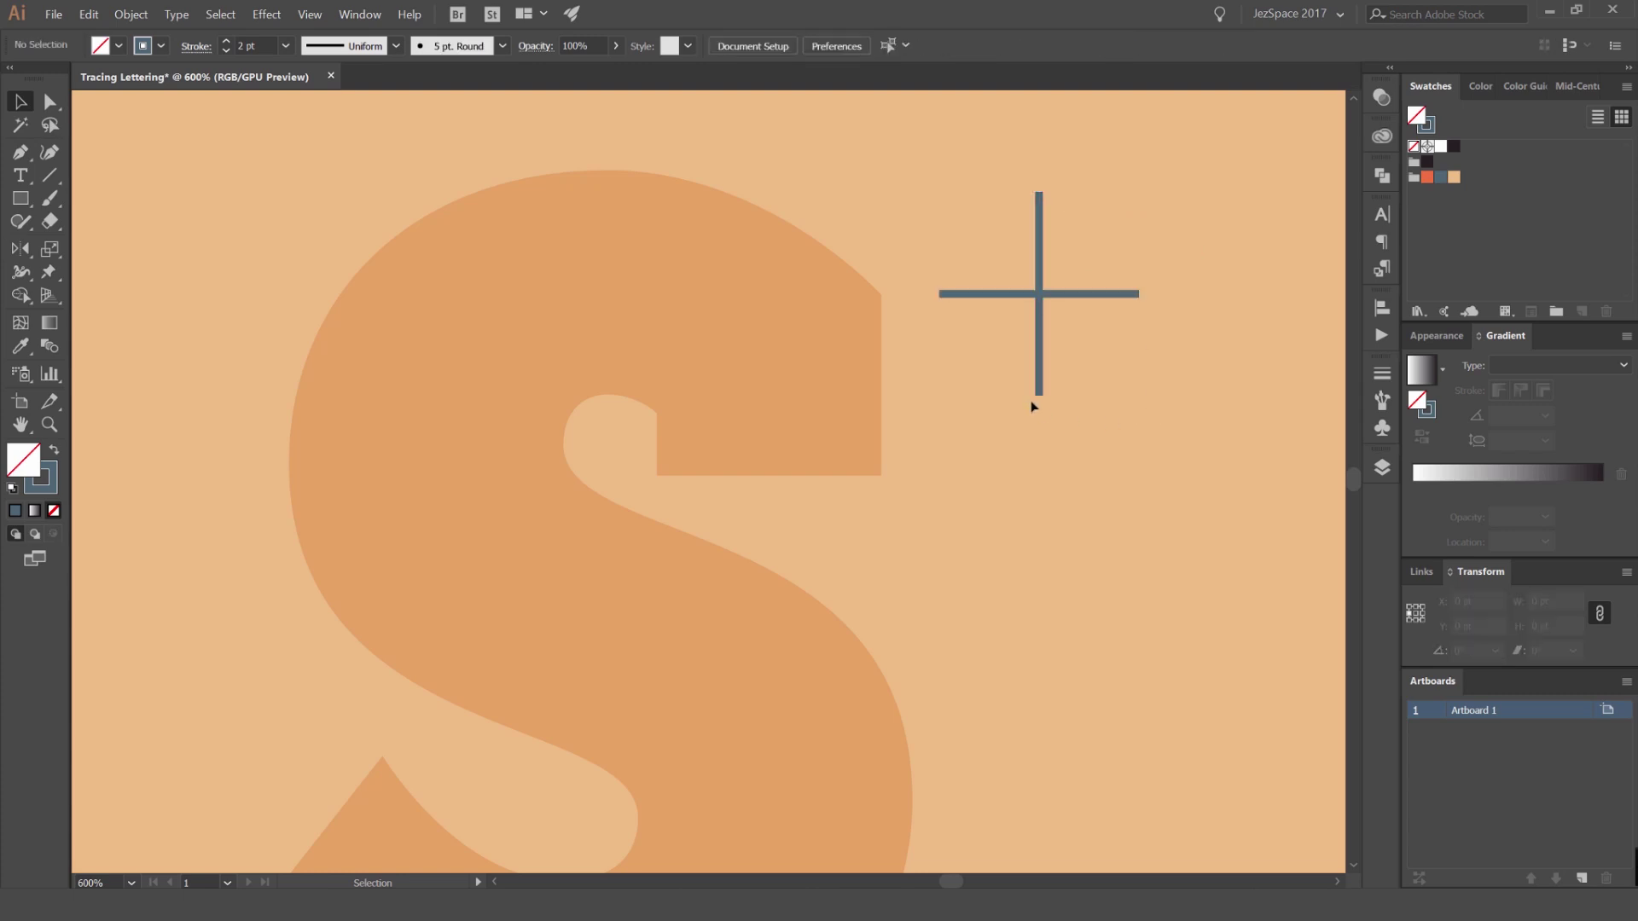
# Draw a quarter-circle curve with the Pen tool from the cross's upper end to its right end
pyautogui.press('p')
pyautogui.click(1038, 193)
pyautogui.moveTo(1099, 294); pyautogui.dragTo(1100, 346)
pyautogui.scroll(1, 1102, 243)
pyautogui.scroll(2, 1101, 241)
pyautogui.hotkey('ctrl', 'z')
pyautogui.moveTo(1056, 358); pyautogui.dragTo(1078, 544)
pyautogui.press('v')
pyautogui.click(1140, 355)
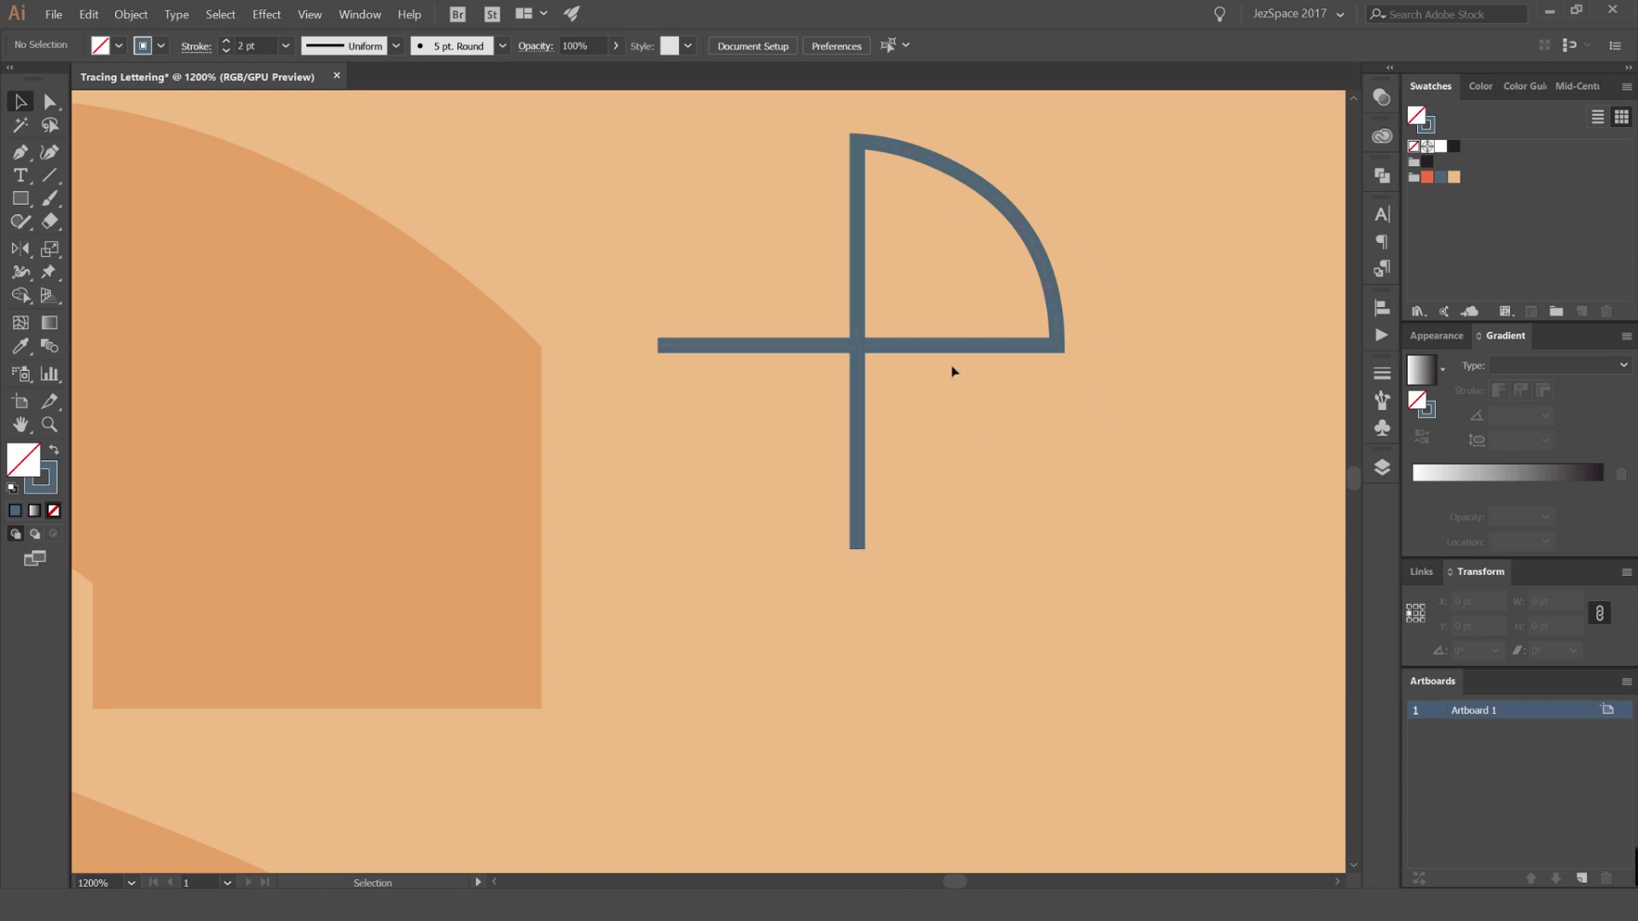
# Delete the practice cross and its quarter-circle curve beside the S
pyautogui.scroll(-2, 693, 213)
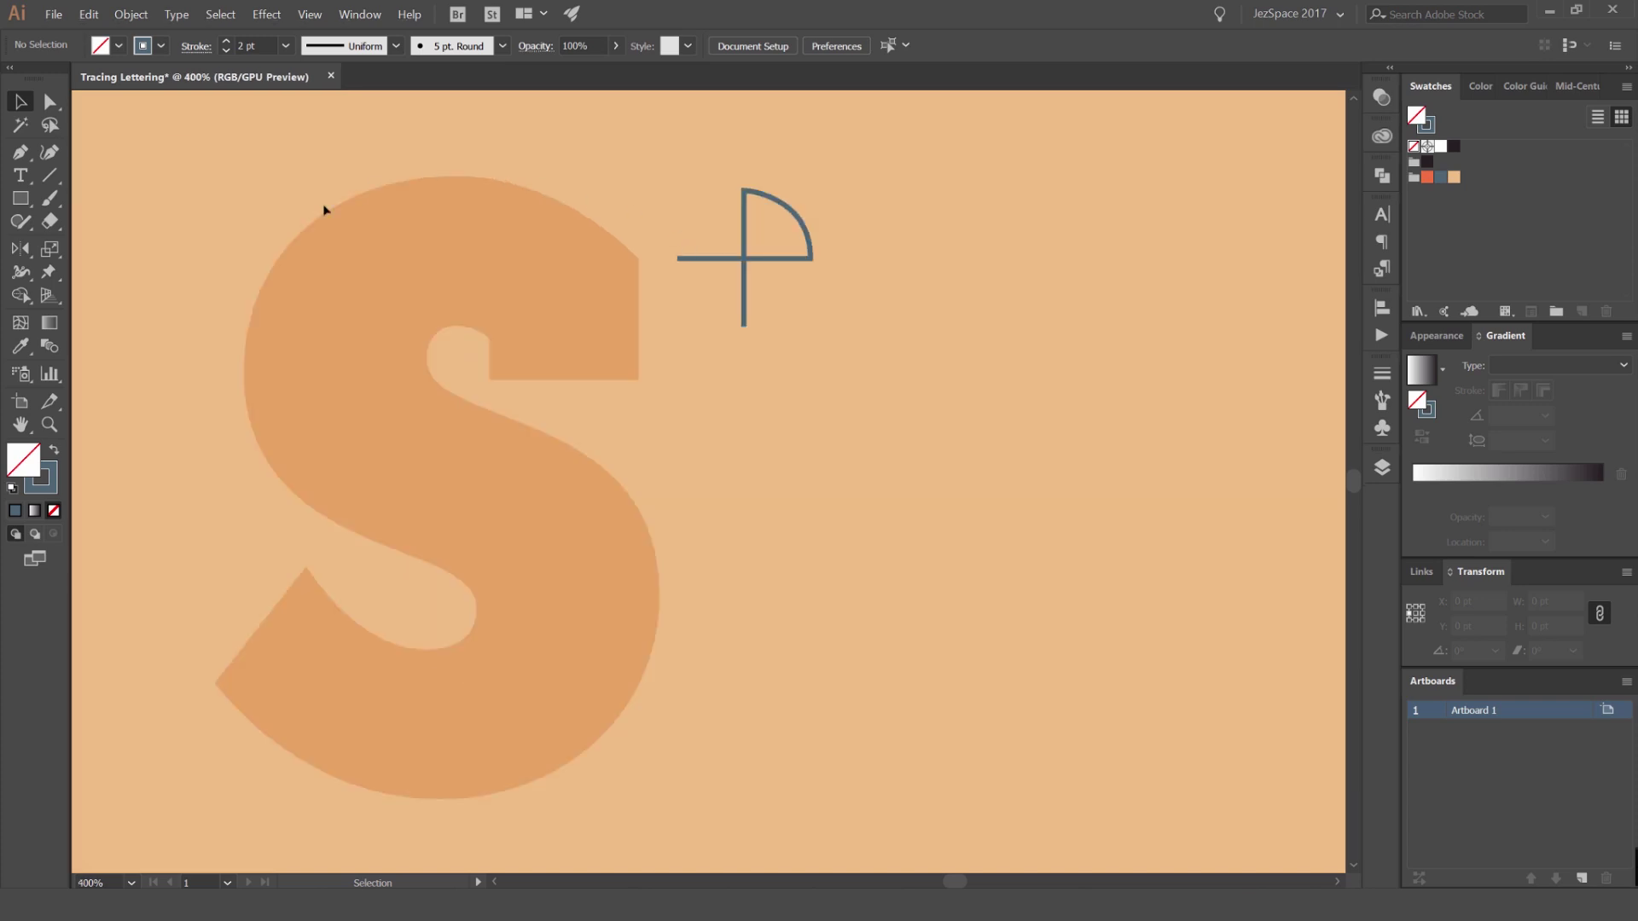
pyautogui.moveTo(720, 298); pyautogui.dragTo(700, 310)
pyautogui.press('Delete')
# Start tracing the S with the Pen tool at its upper-right corner, at X 1175.5 pt, Y 199.375 pt
pyautogui.moveTo(529, 230); pyautogui.dragTo(701, 301)
pyautogui.scroll(1, 590, 283)
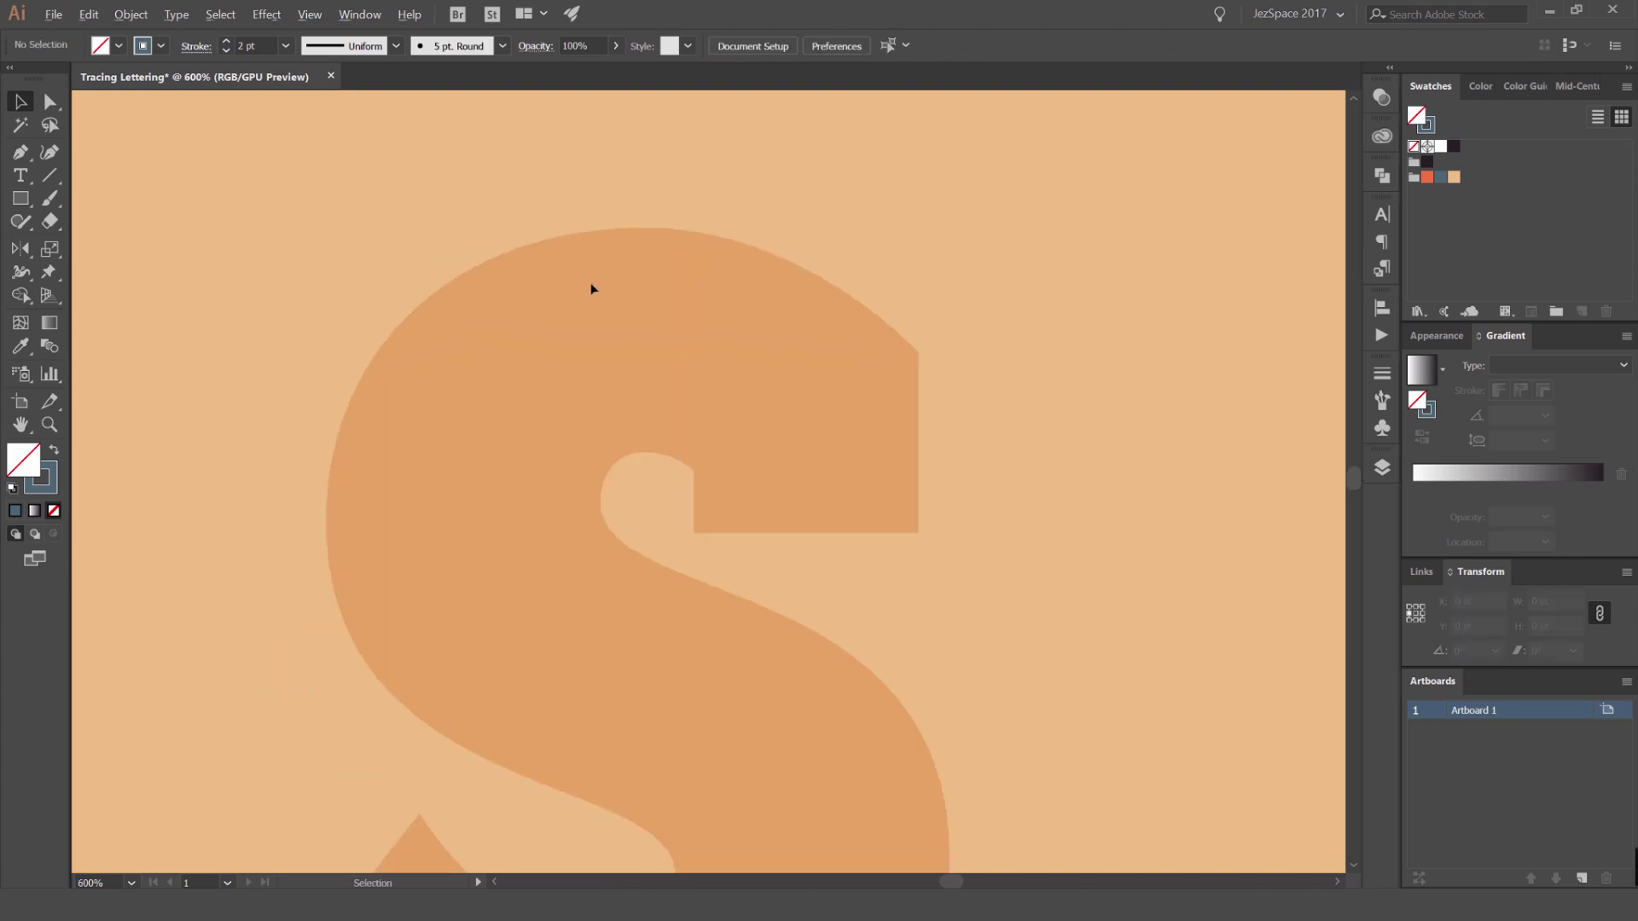
pyautogui.scroll(1, 592, 288)
pyautogui.moveTo(817, 269); pyautogui.dragTo(884, 267)
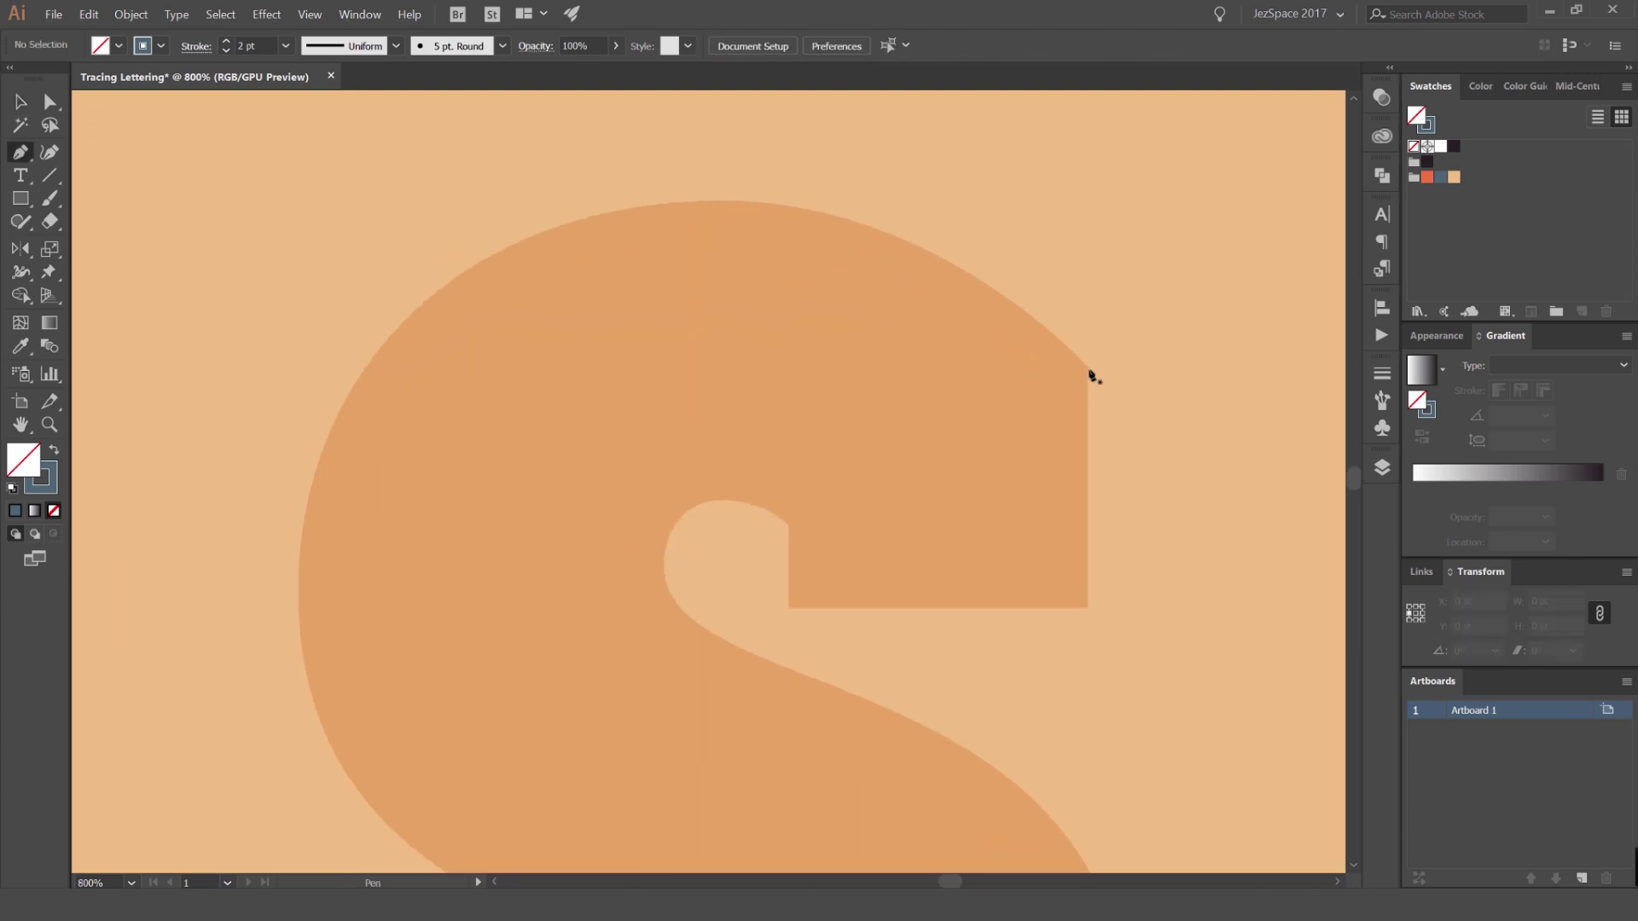
pyautogui.scroll(3, 1089, 372)
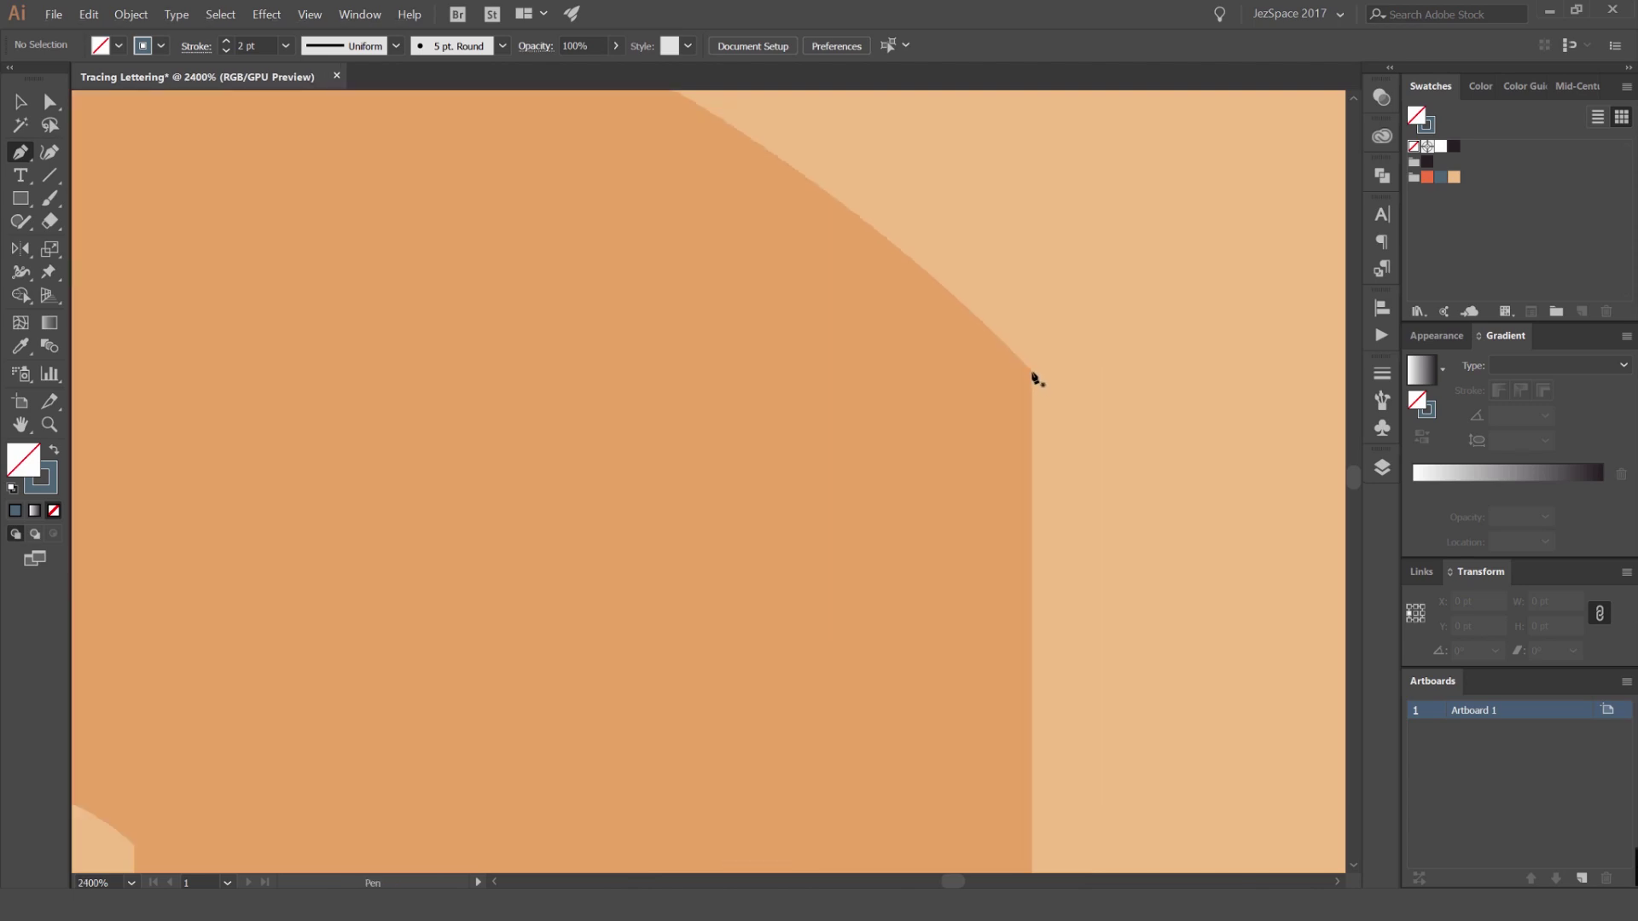
pyautogui.scroll(-6, 1033, 376)
pyautogui.scroll(2, 1027, 336)
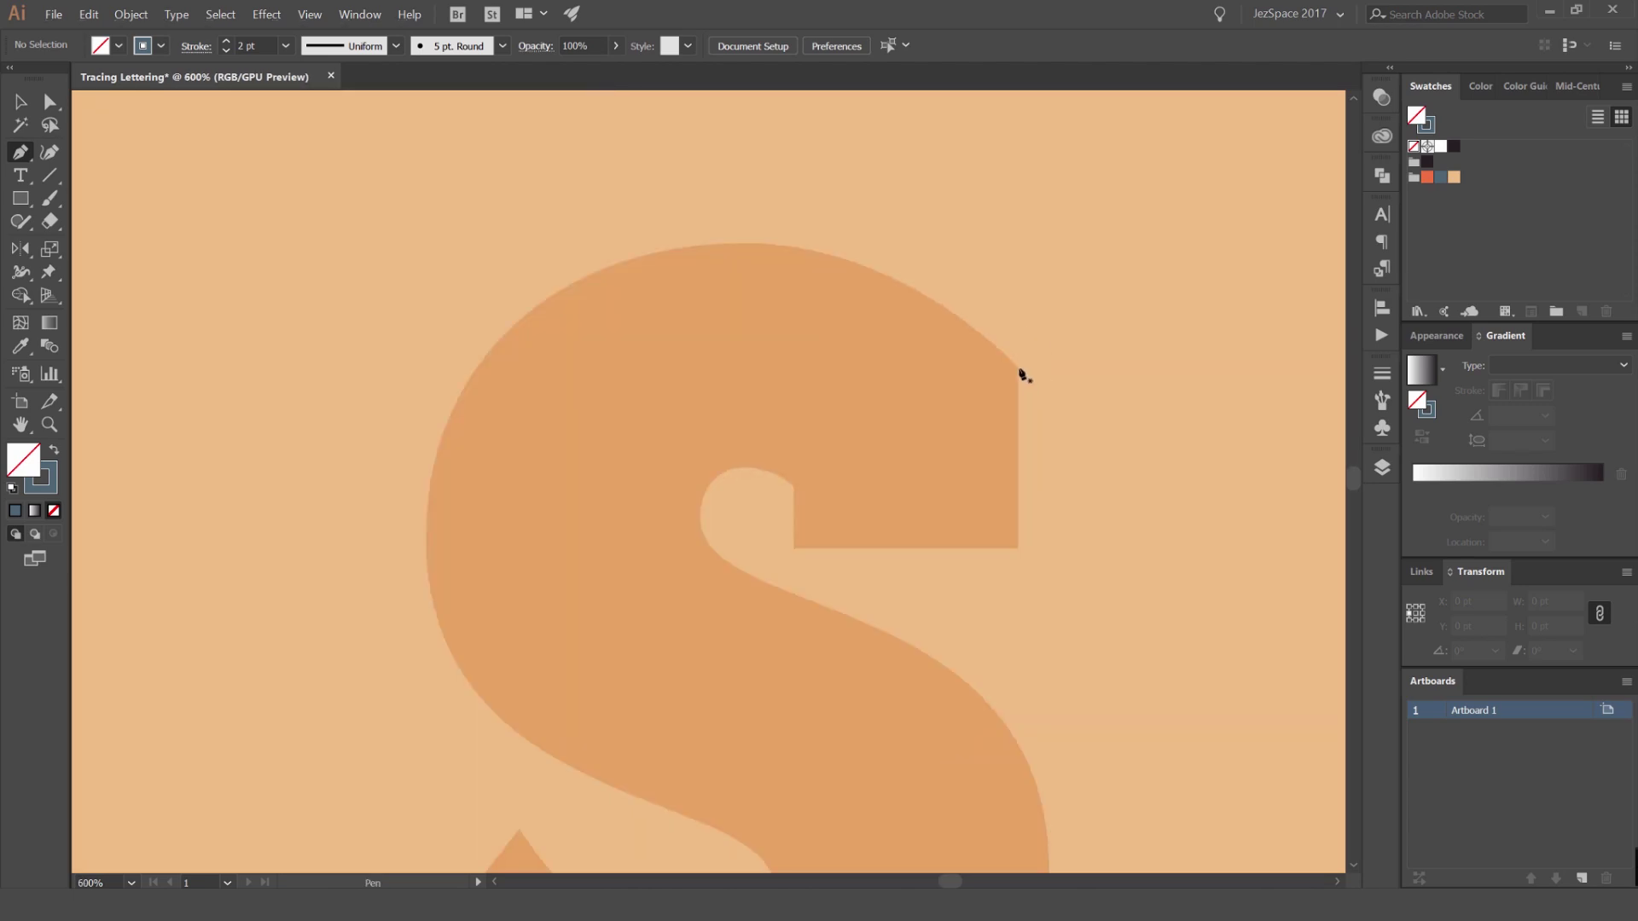
pyautogui.scroll(3, 1022, 375)
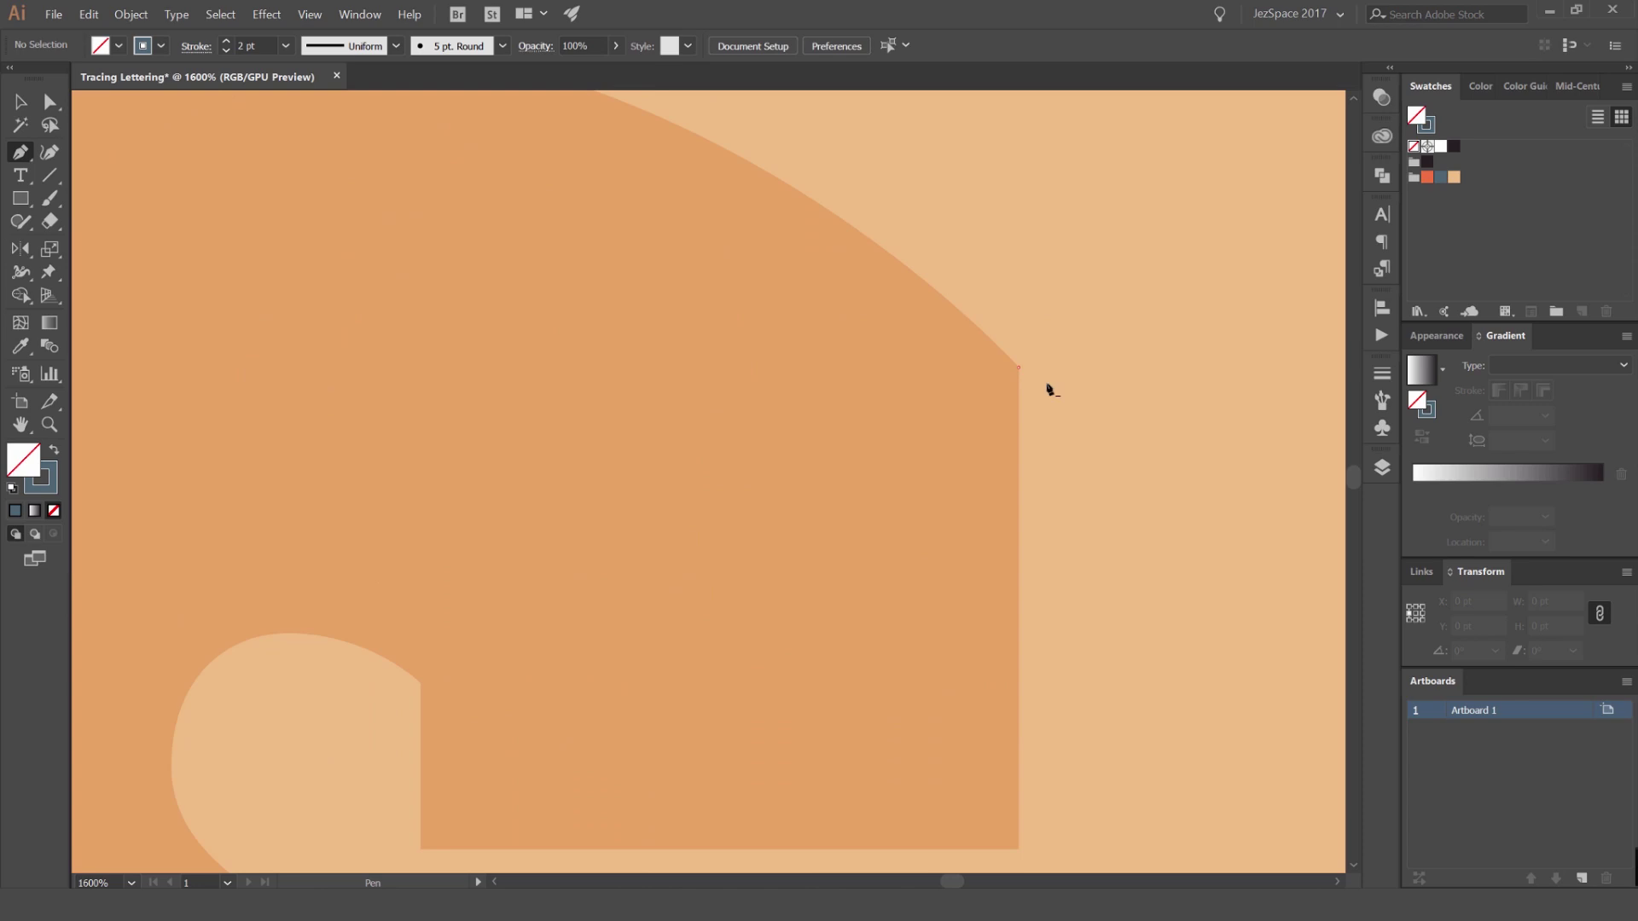
pyautogui.click(1018, 368)
# Try curving the path through smooth anchors at the S's topmost and leftmost extremes, and undo both anchors
pyautogui.scroll(-5, 1035, 367)
pyautogui.scroll(4, 1034, 357)
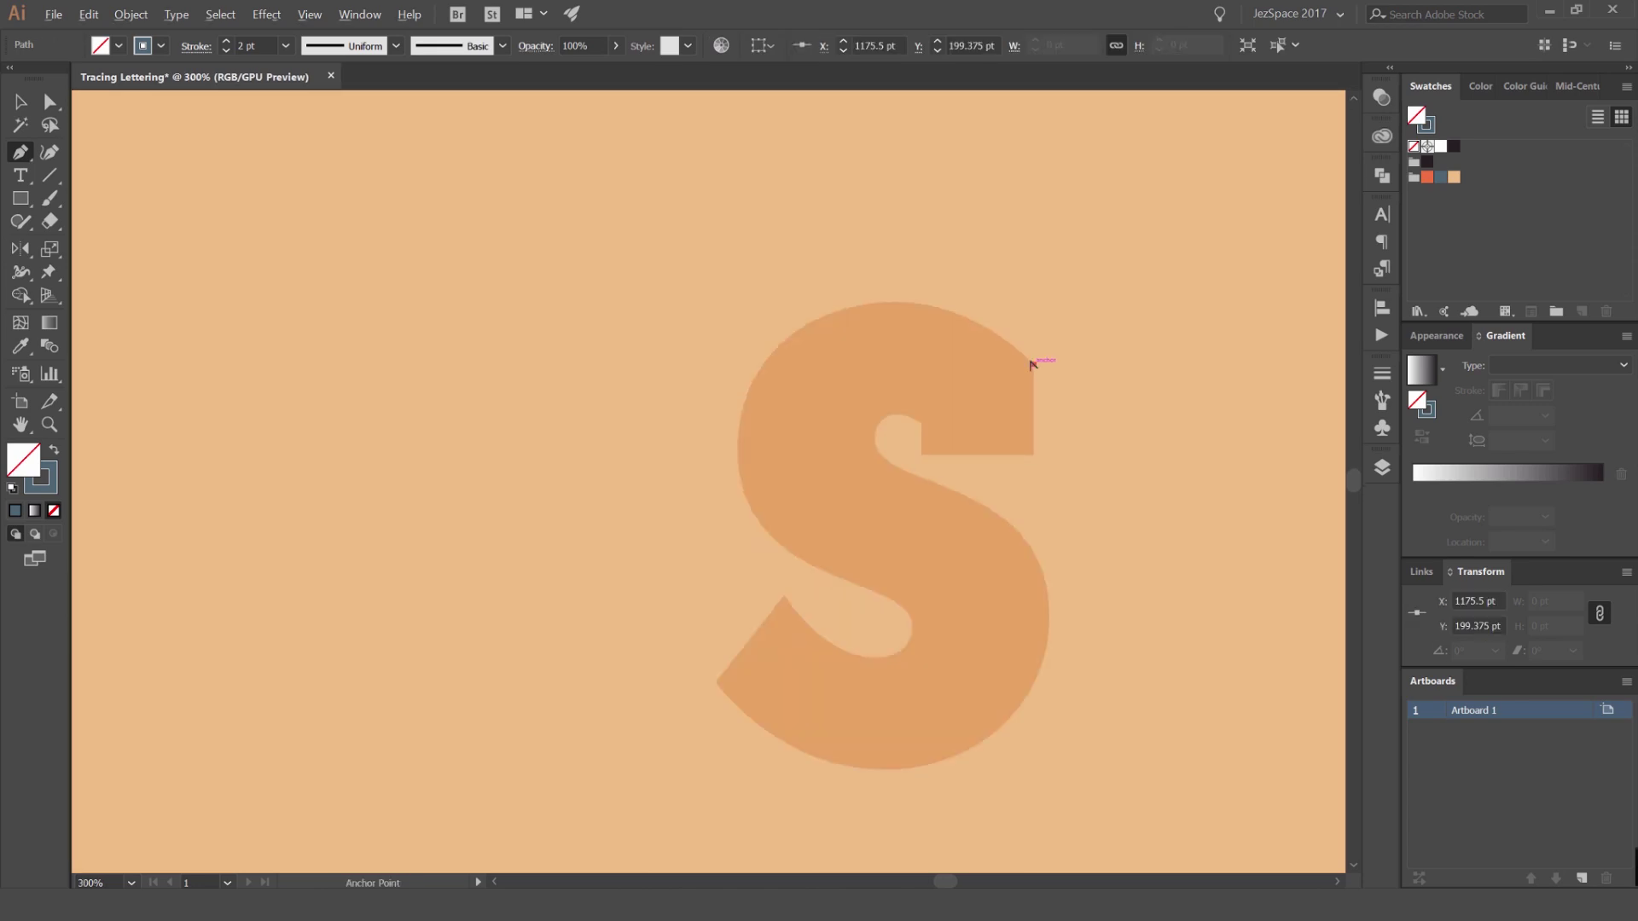
pyautogui.scroll(-1, 271, 544)
pyautogui.moveTo(268, 565); pyautogui.dragTo(393, 480)
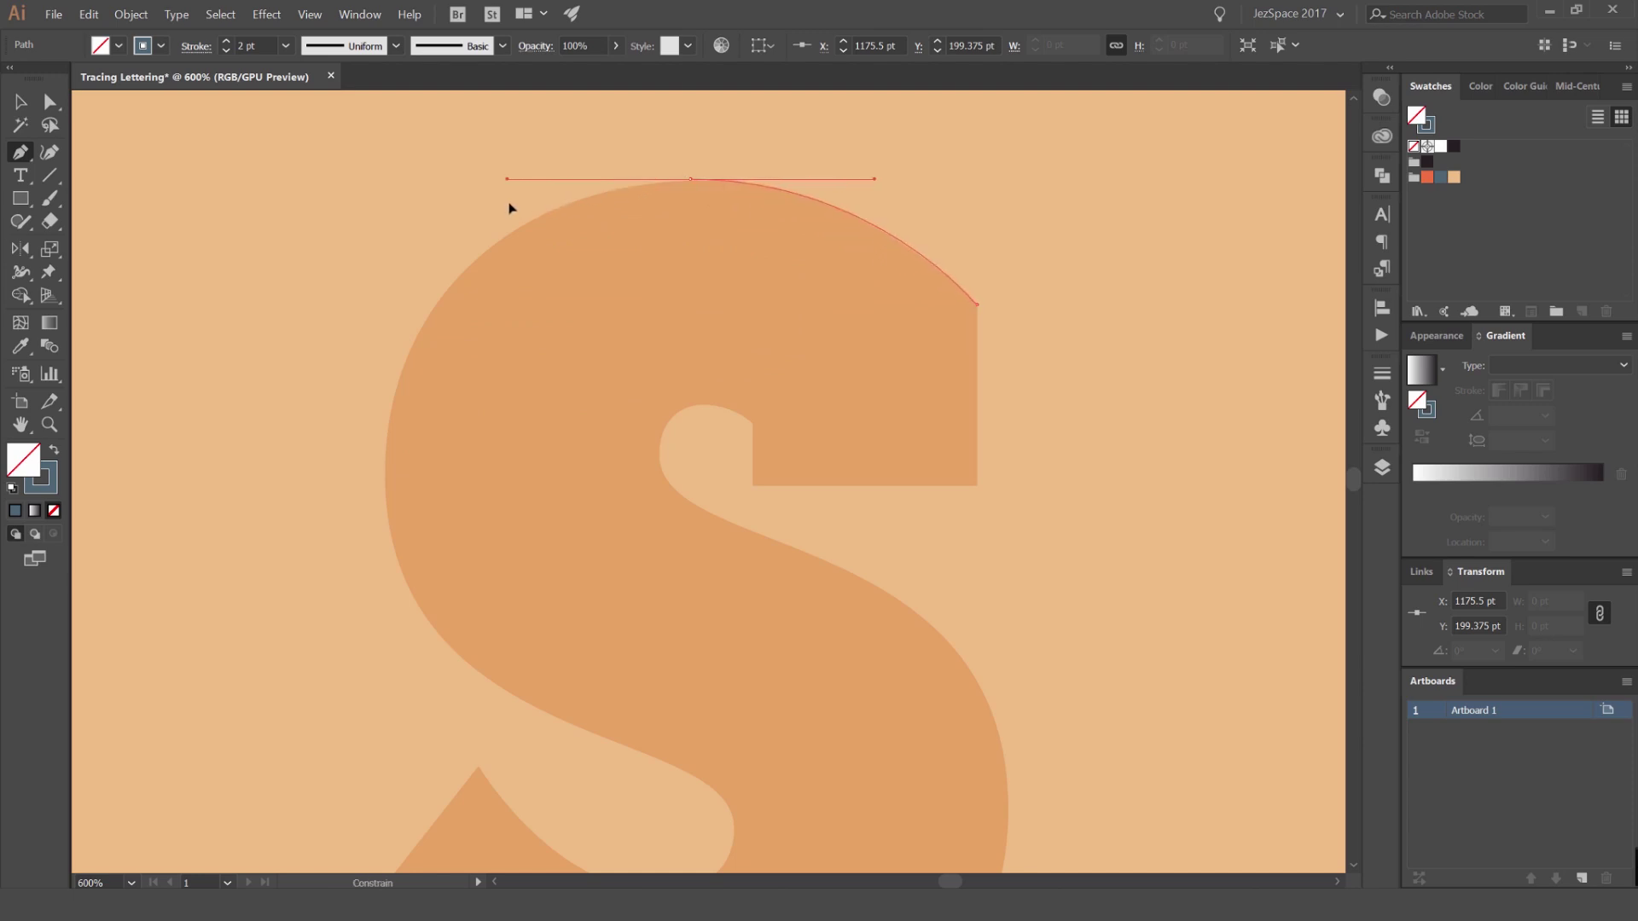
pyautogui.moveTo(508, 208); pyautogui.dragTo(510, 208)
pyautogui.moveTo(387, 498); pyautogui.dragTo(415, 691)
pyautogui.hotkey('ctrl', 'z')
pyautogui.hotkey('ctrl', 'z')
# Curve the path directly to a smooth anchor at the S's left extreme, X 1021.167 pt, Y 237.5 pt, with long vertical handles
pyautogui.moveTo(385, 451); pyautogui.dragTo(469, 804)
pyautogui.moveTo(629, 552); pyautogui.dragTo(599, 681)
pyautogui.scroll(-2, 624, 604)
pyautogui.scroll(1, 493, 546)
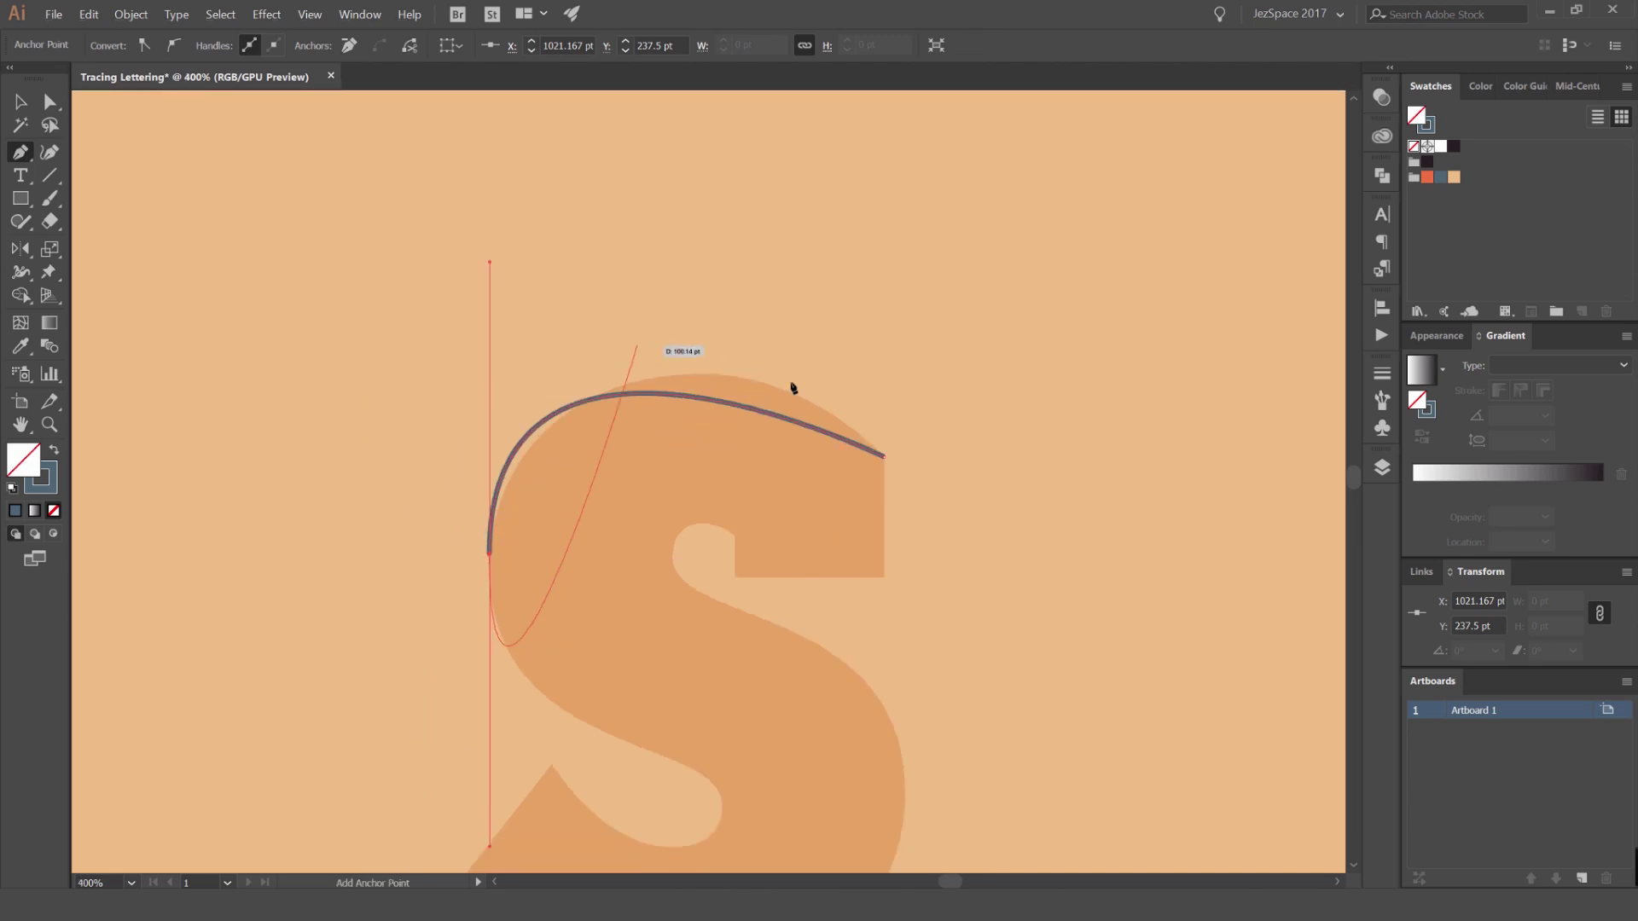
# Undo the left-extreme anchor and curve the path to a smooth anchor at the S's top, X 1103.125 pt, Y 166.875 pt, with horizontal handles
pyautogui.scroll(1, 657, 404)
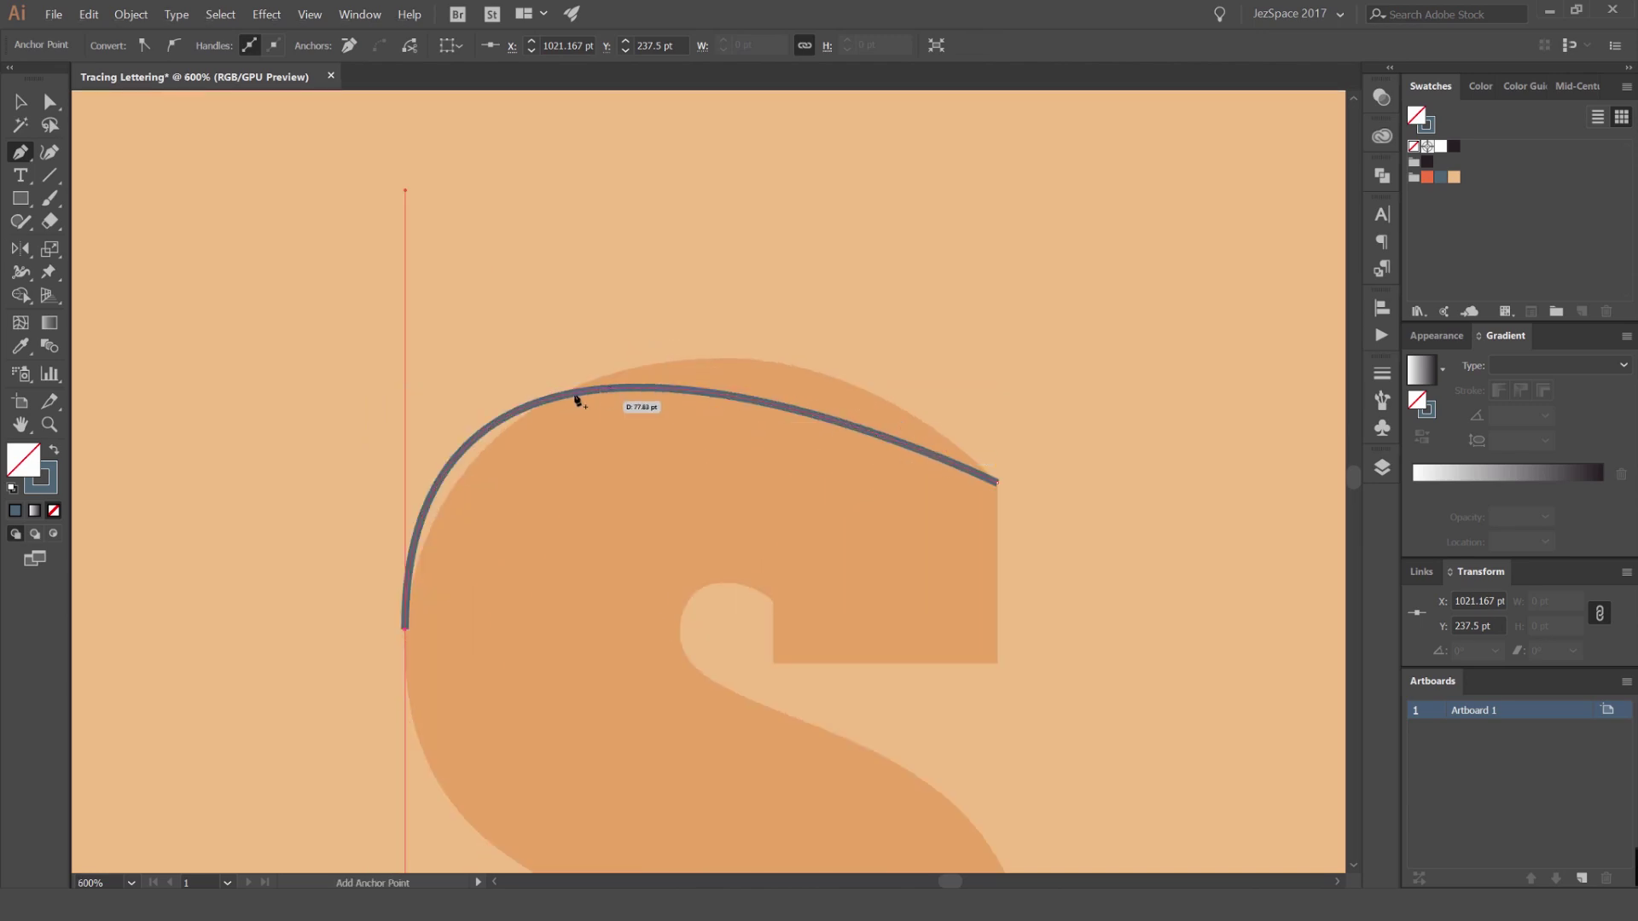
pyautogui.hotkey('ctrl', 'z')
pyautogui.scroll(1, 725, 375)
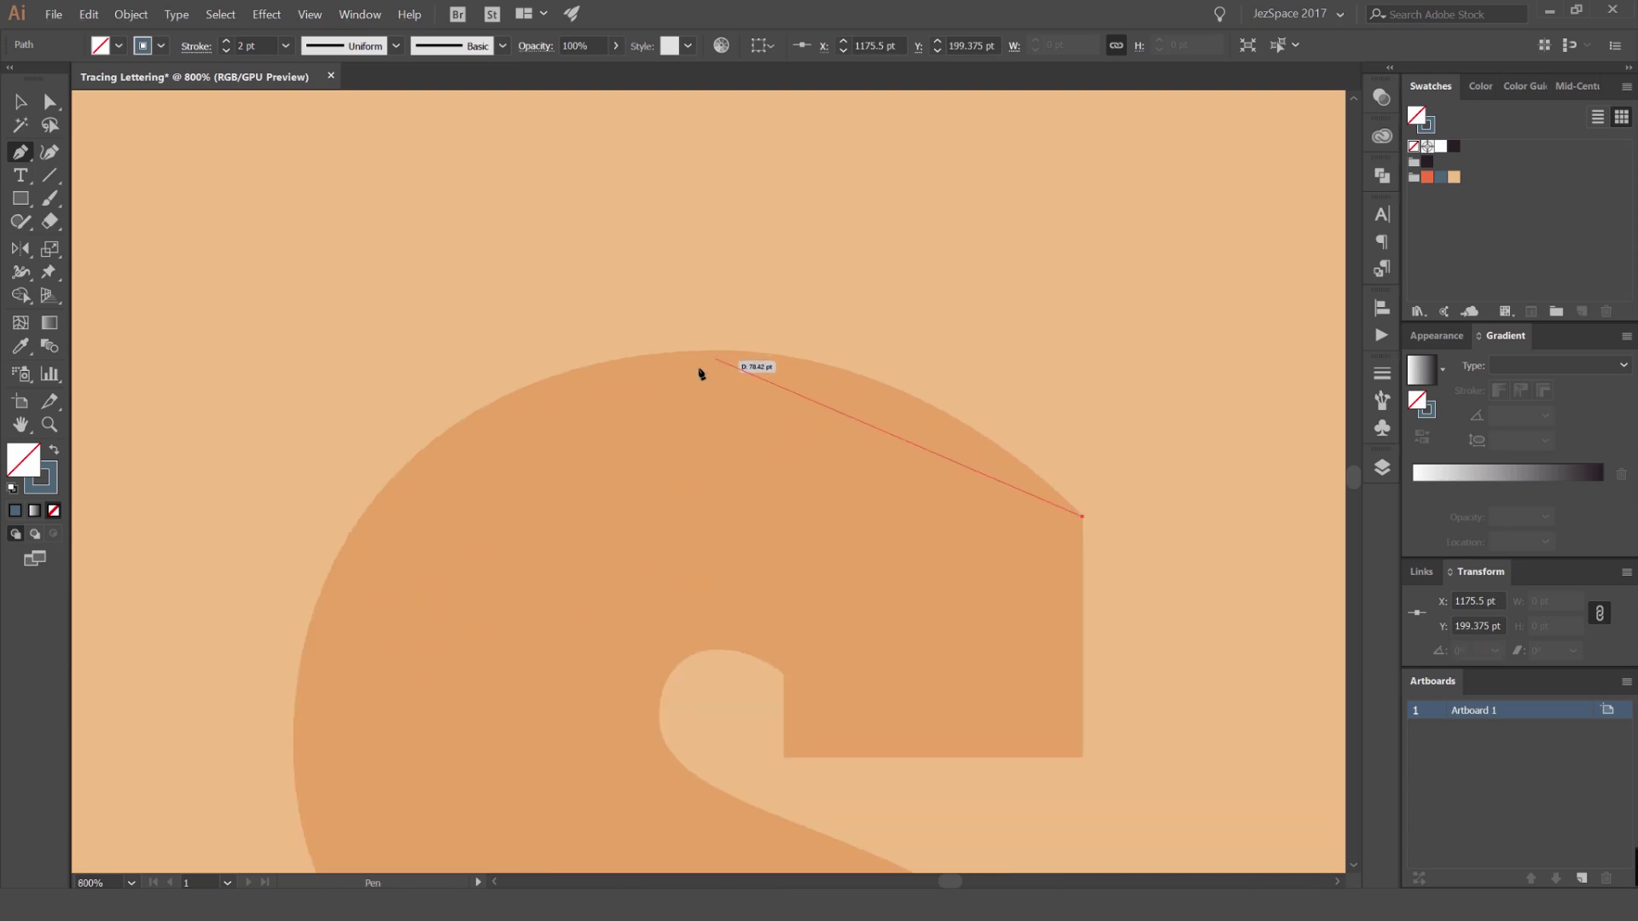
pyautogui.scroll(-2, 699, 373)
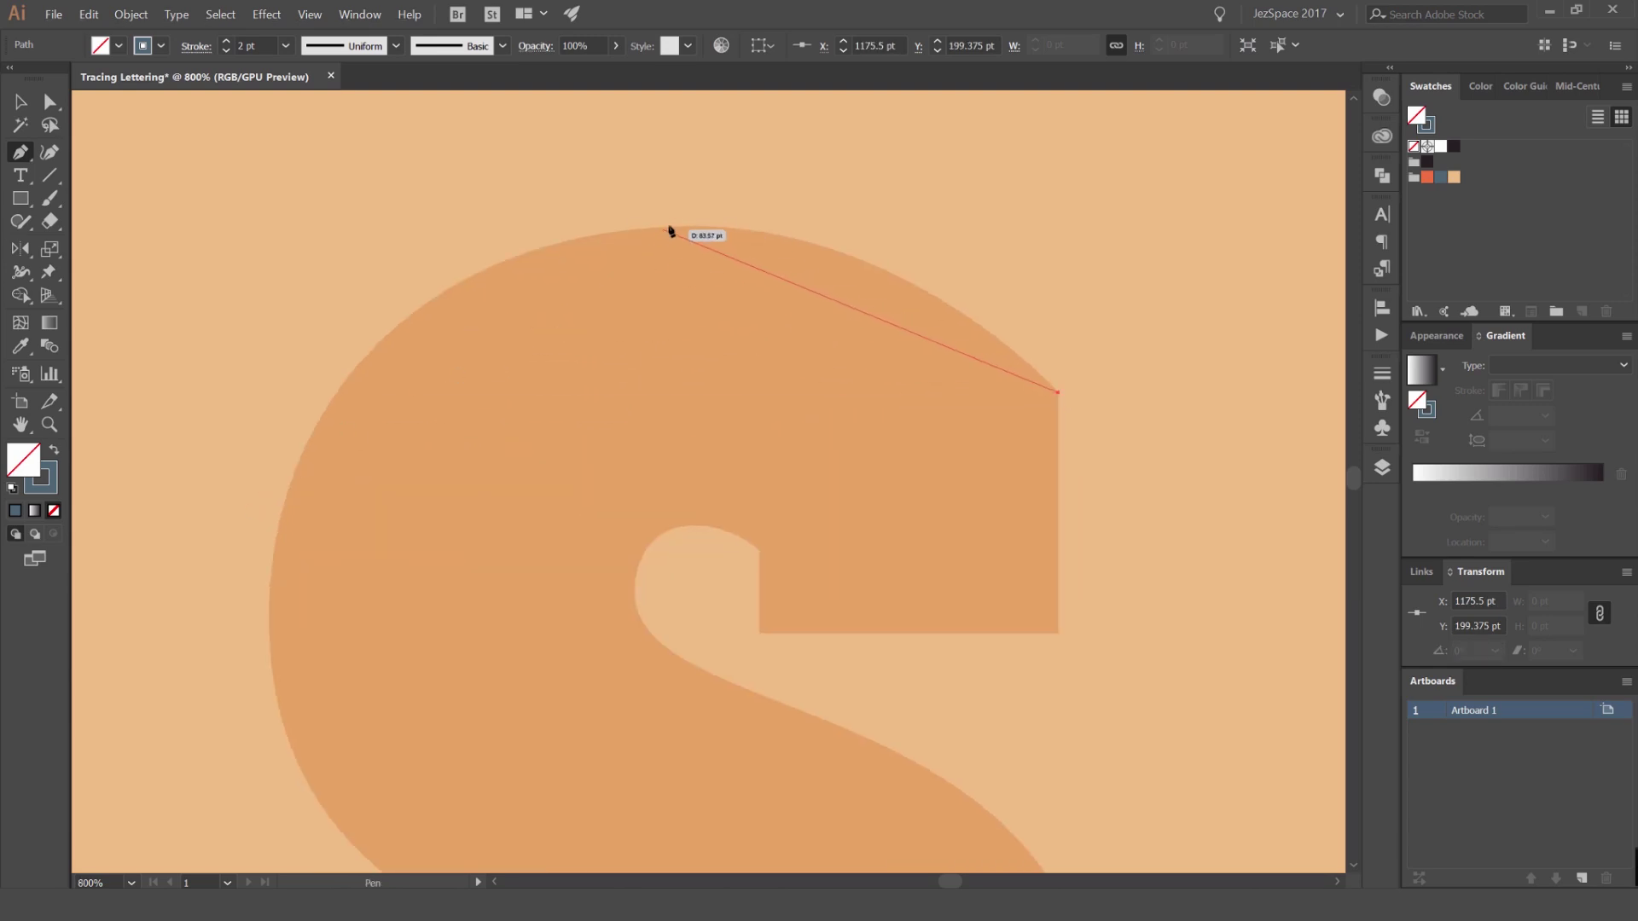
pyautogui.moveTo(689, 227); pyautogui.dragTo(467, 247)
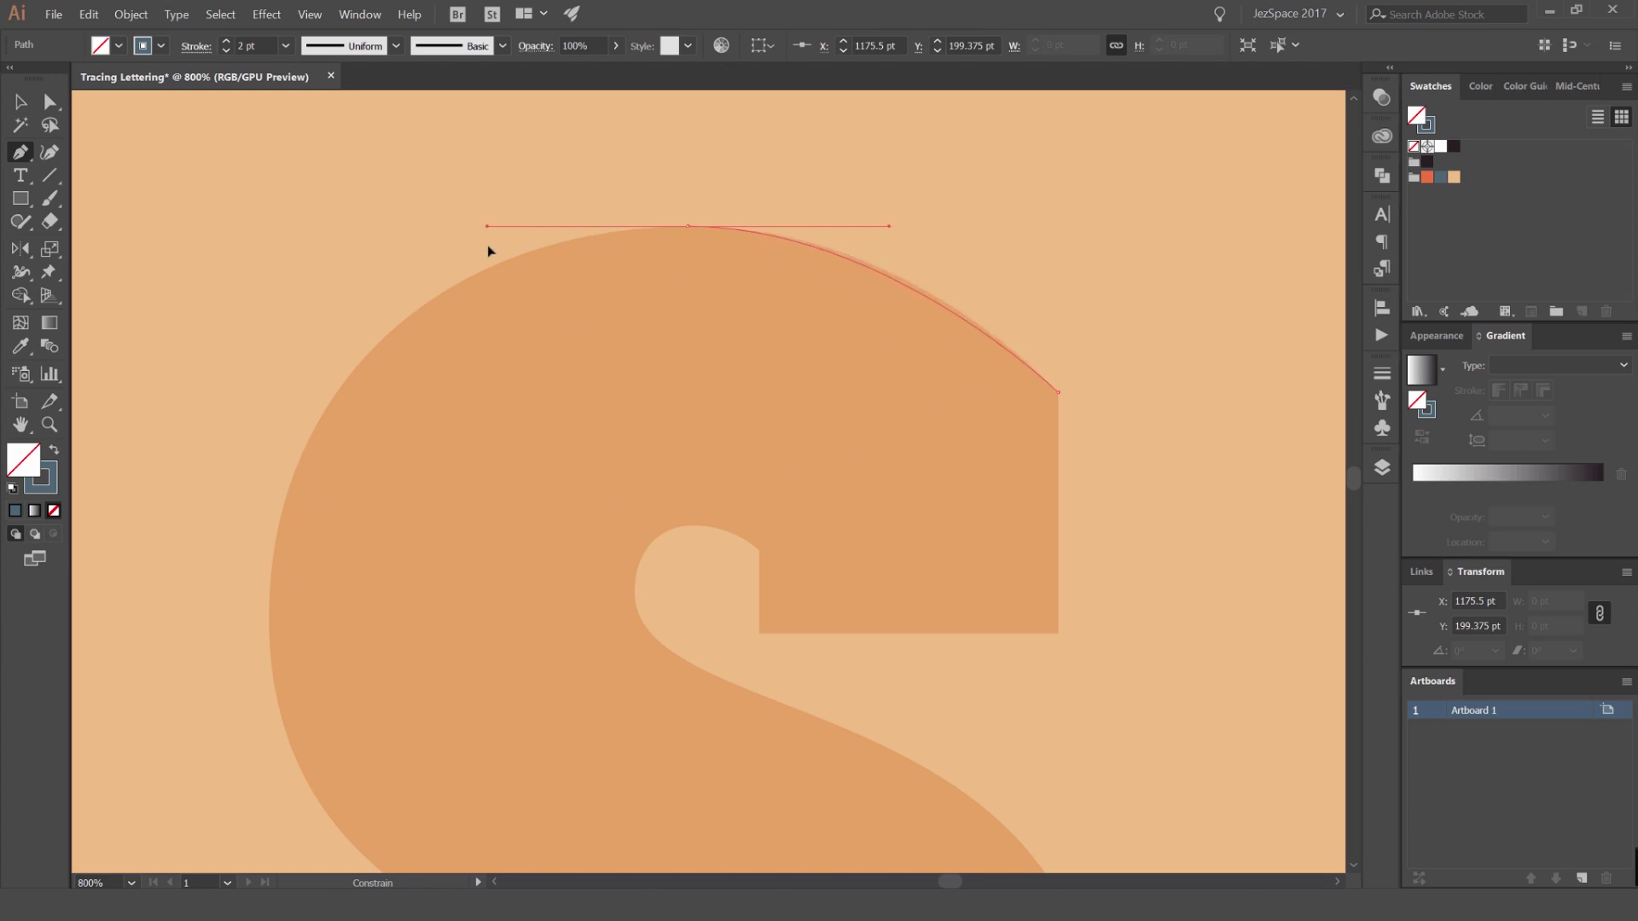
pyautogui.moveTo(466, 251); pyautogui.dragTo(468, 252)
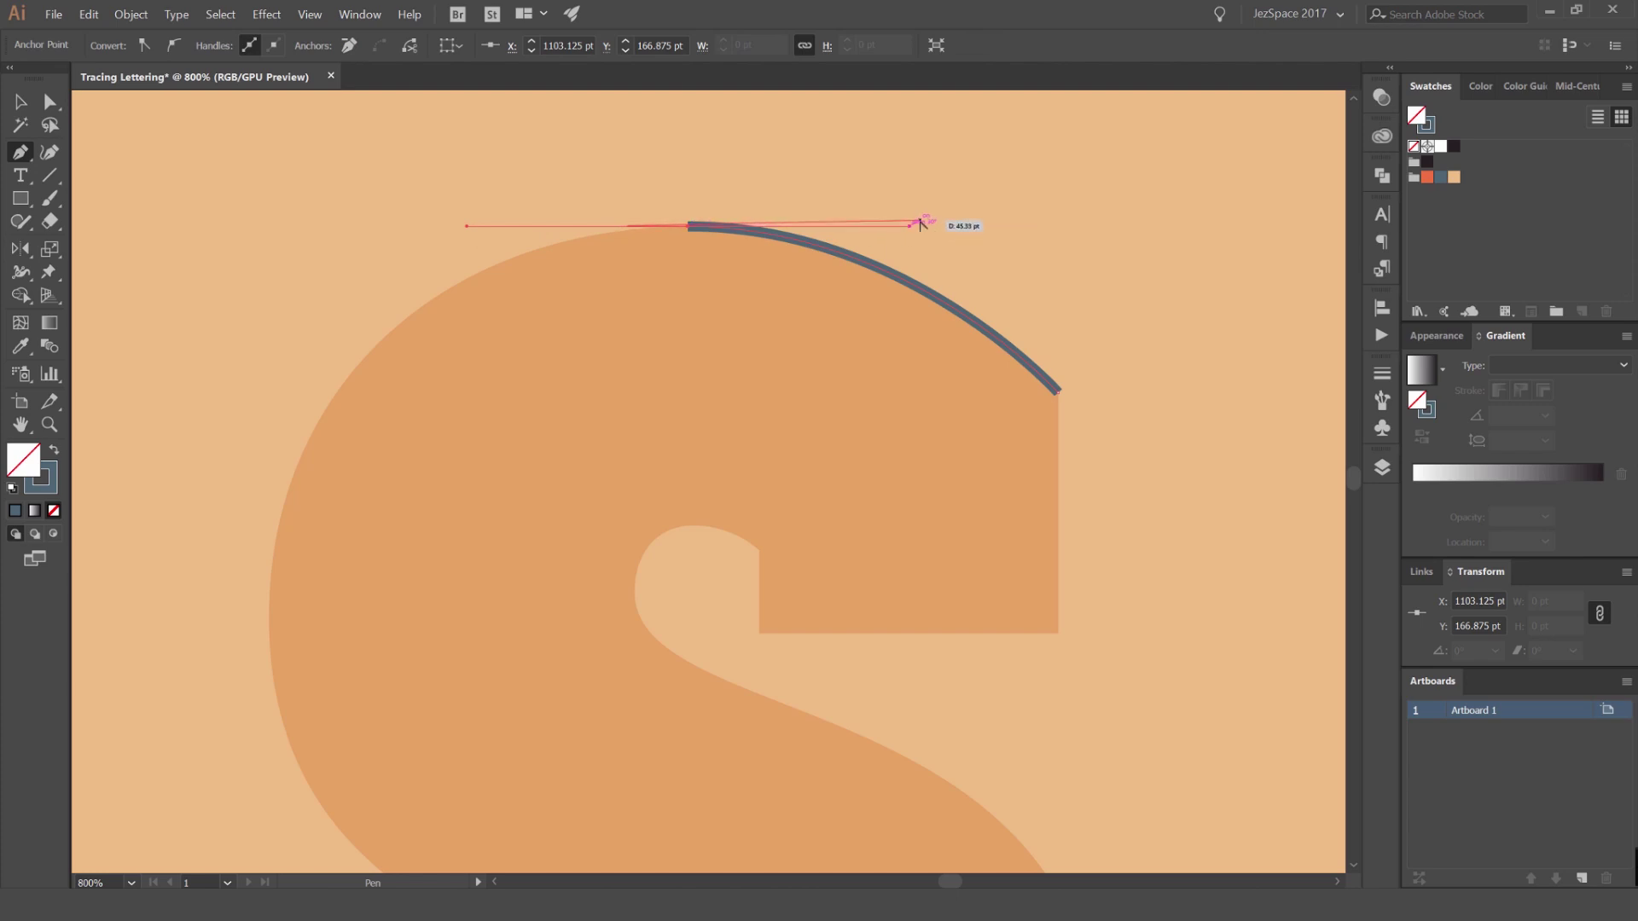
# Try swinging the topmost anchor's outgoing handle down into the S, and undo the change
pyautogui.scroll(2, 919, 224)
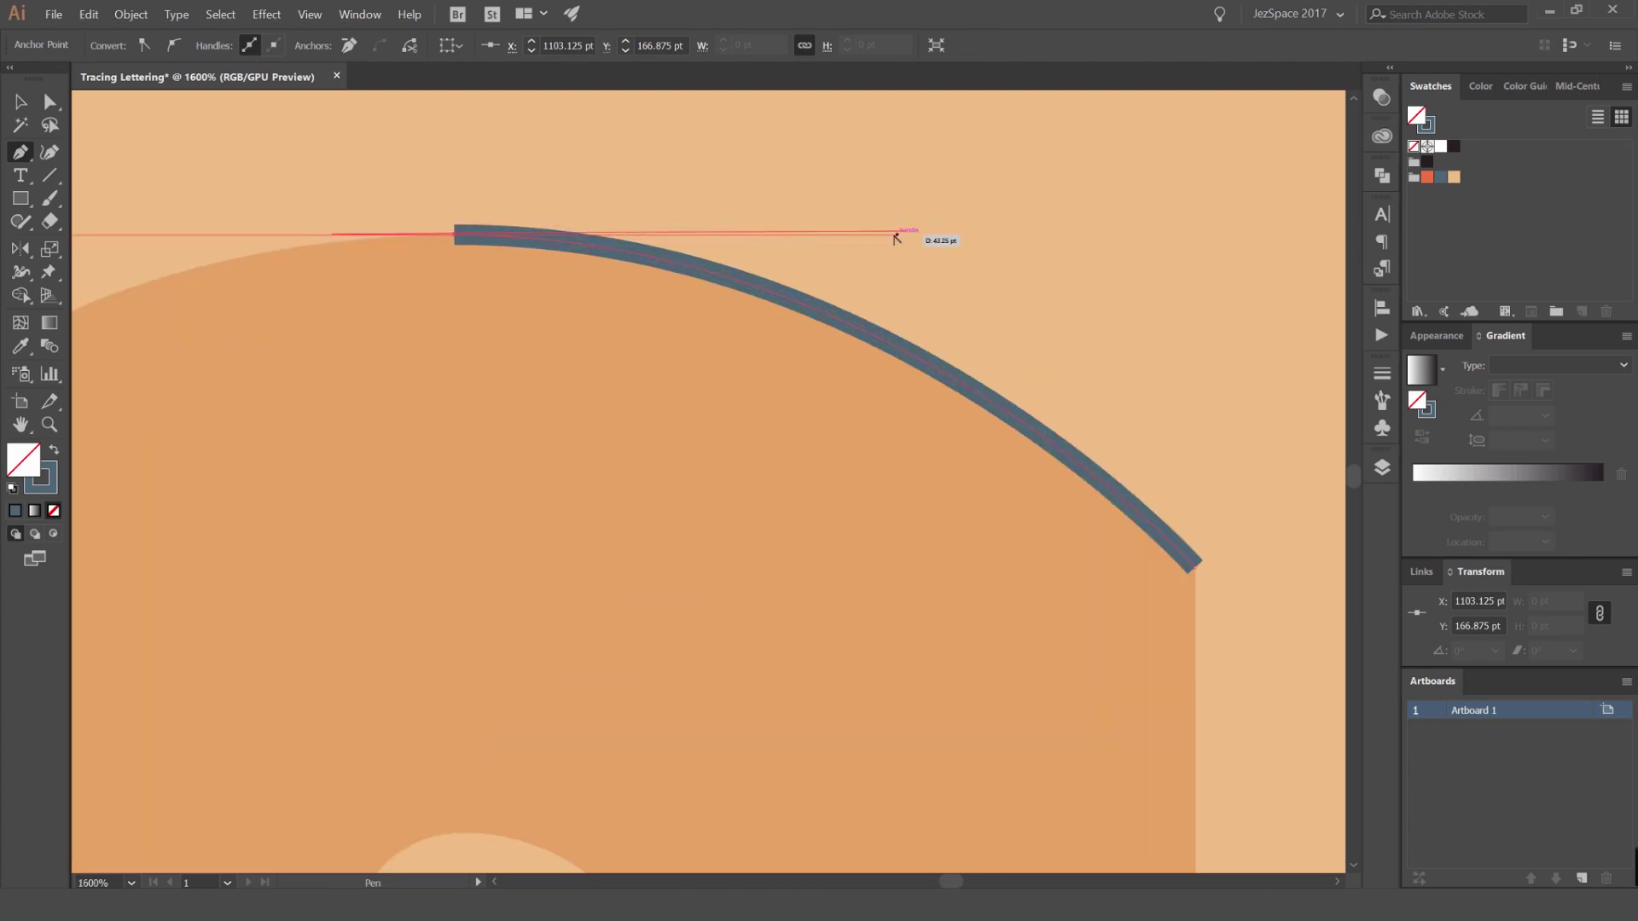
pyautogui.scroll(3, 891, 243)
pyautogui.scroll(-4, 869, 271)
pyautogui.moveTo(555, 252); pyautogui.dragTo(821, 237)
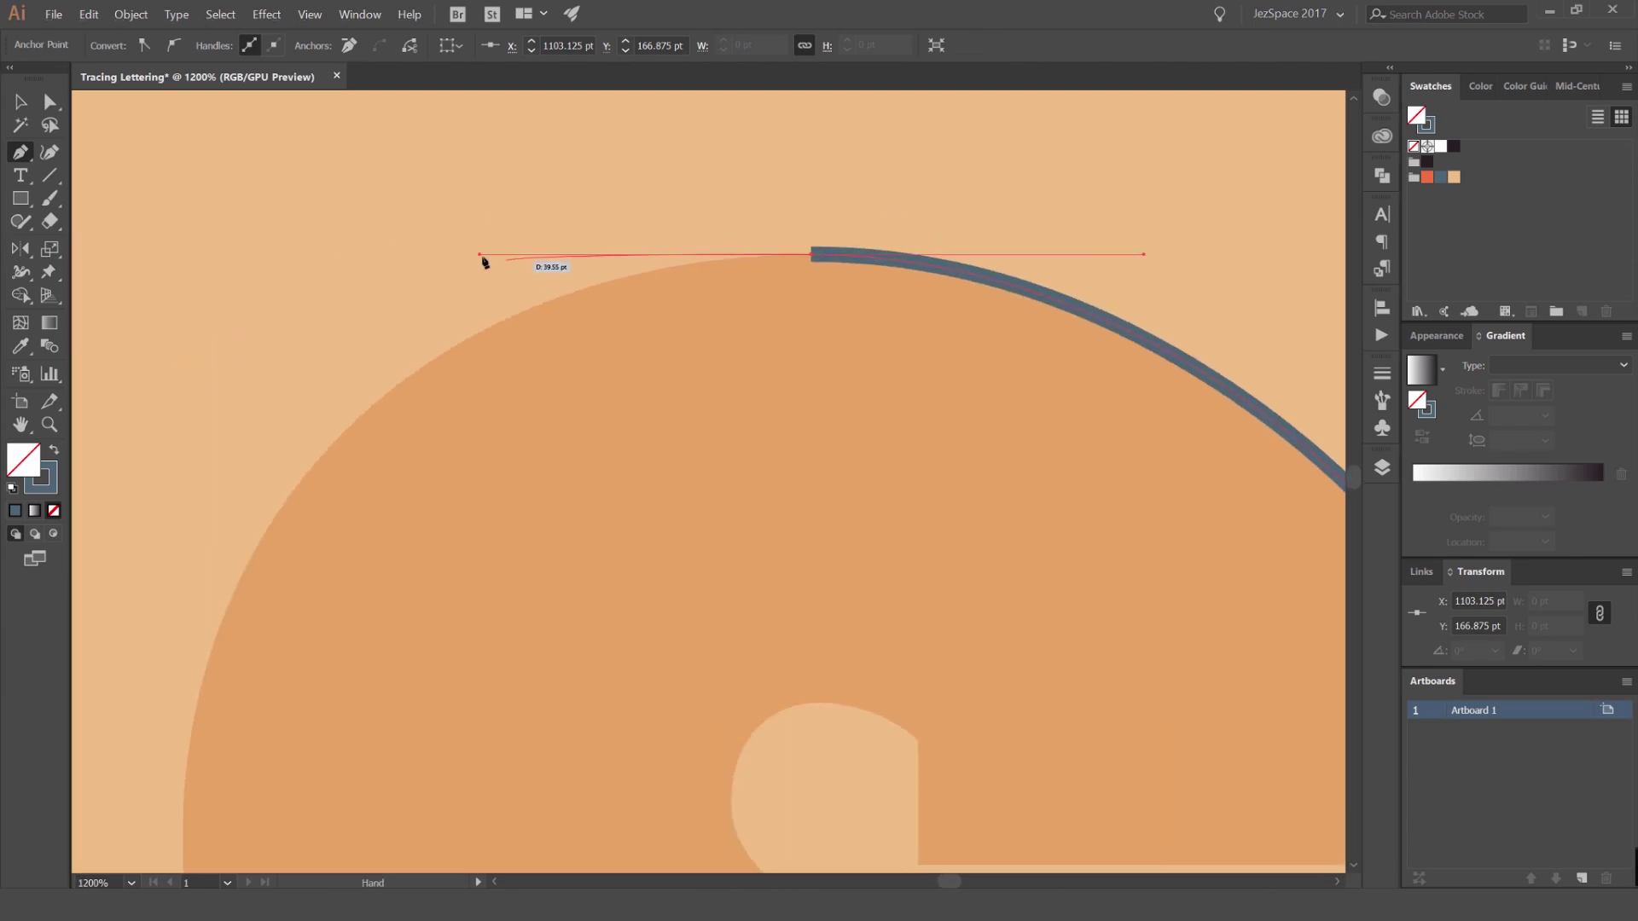
pyautogui.scroll(-3, 482, 319)
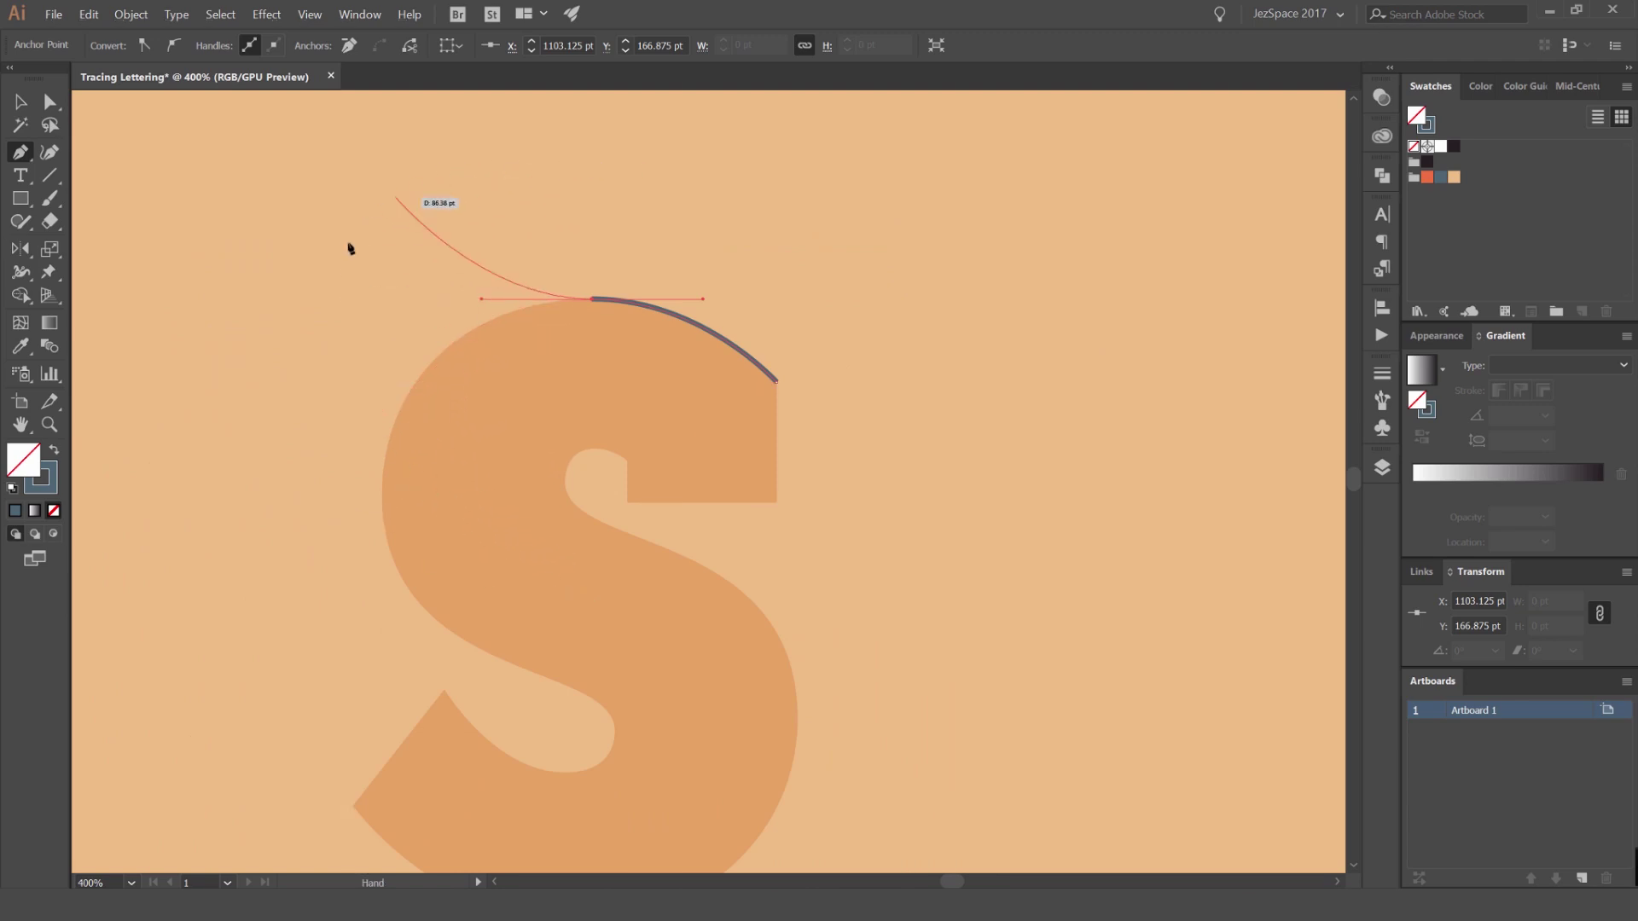
pyautogui.scroll(3, 556, 341)
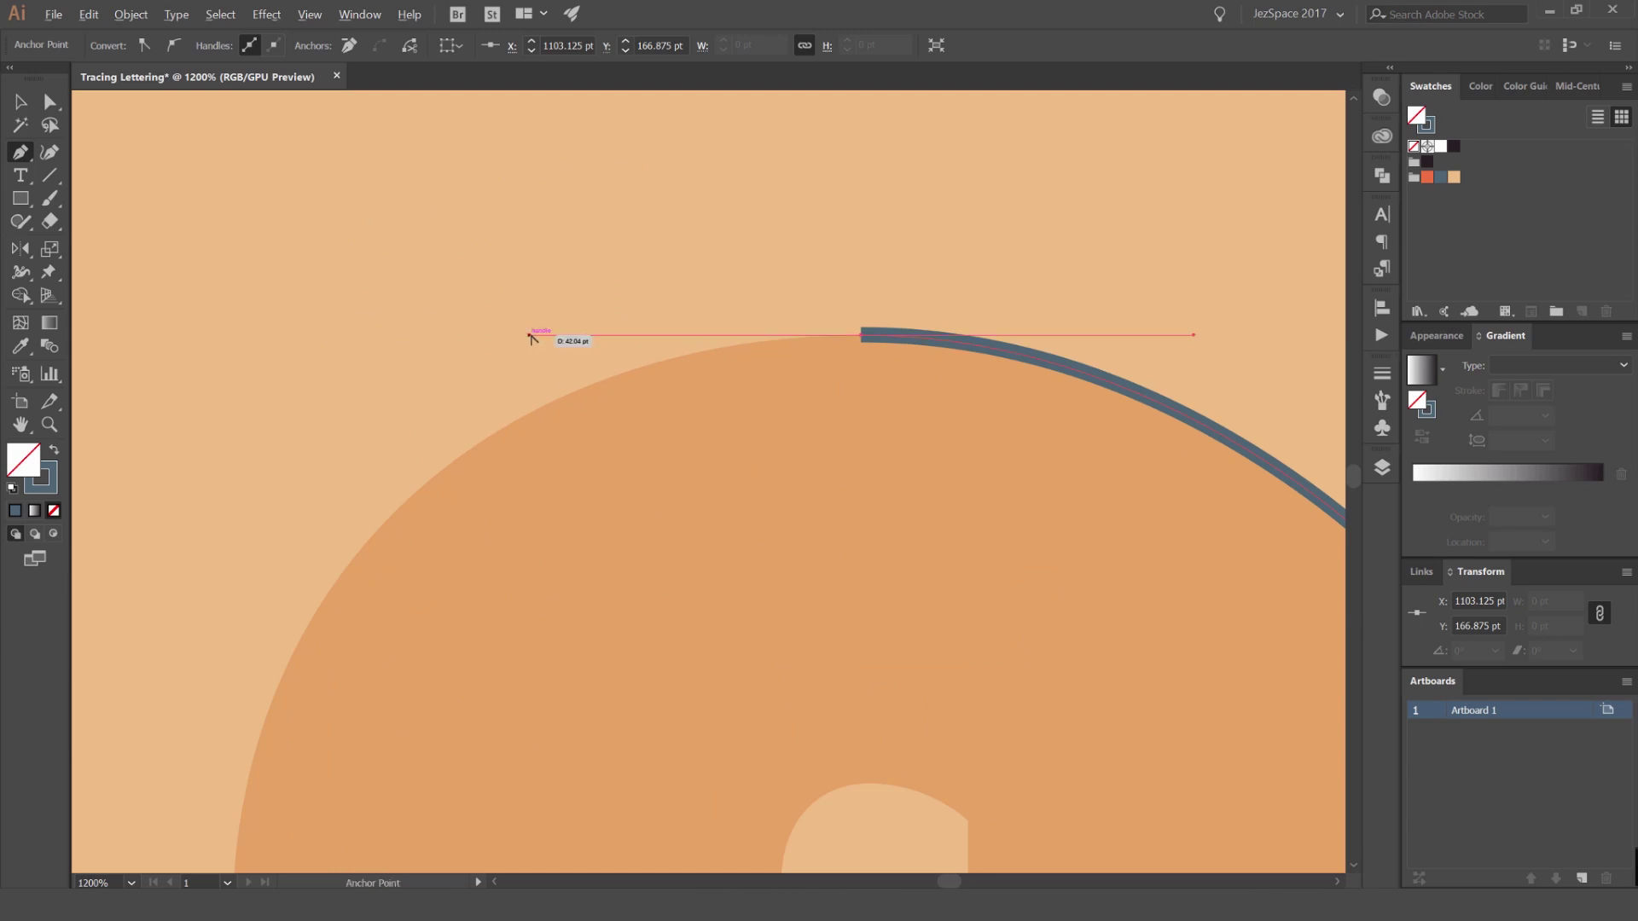
pyautogui.moveTo(587, 479); pyautogui.dragTo(555, 503)
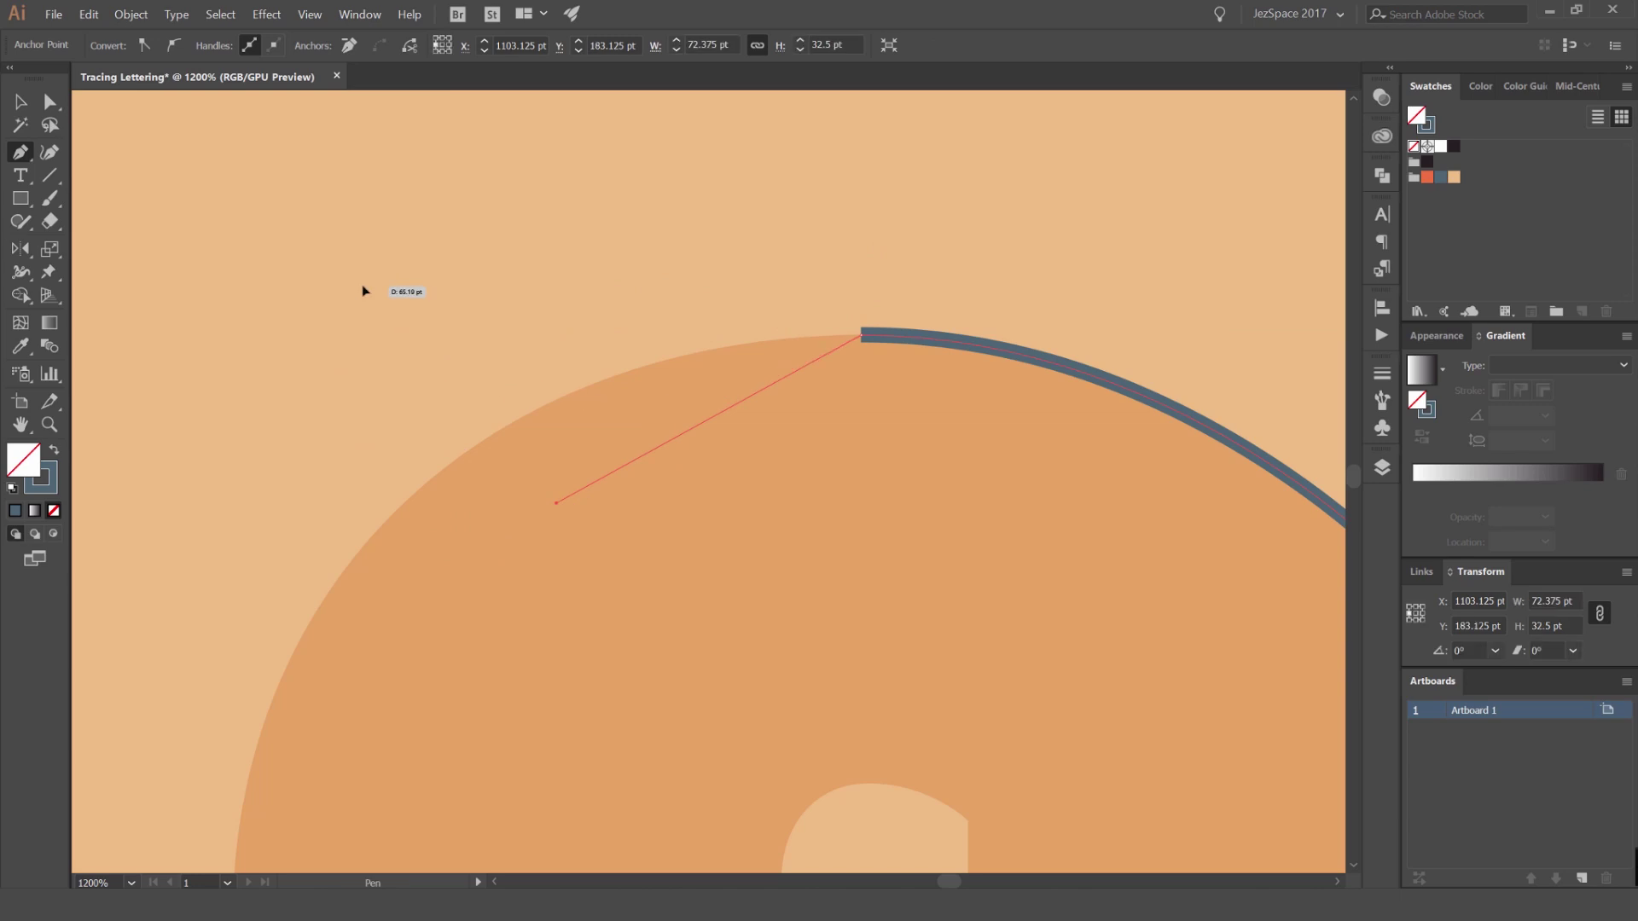
pyautogui.hotkey('ctrl', 'z')
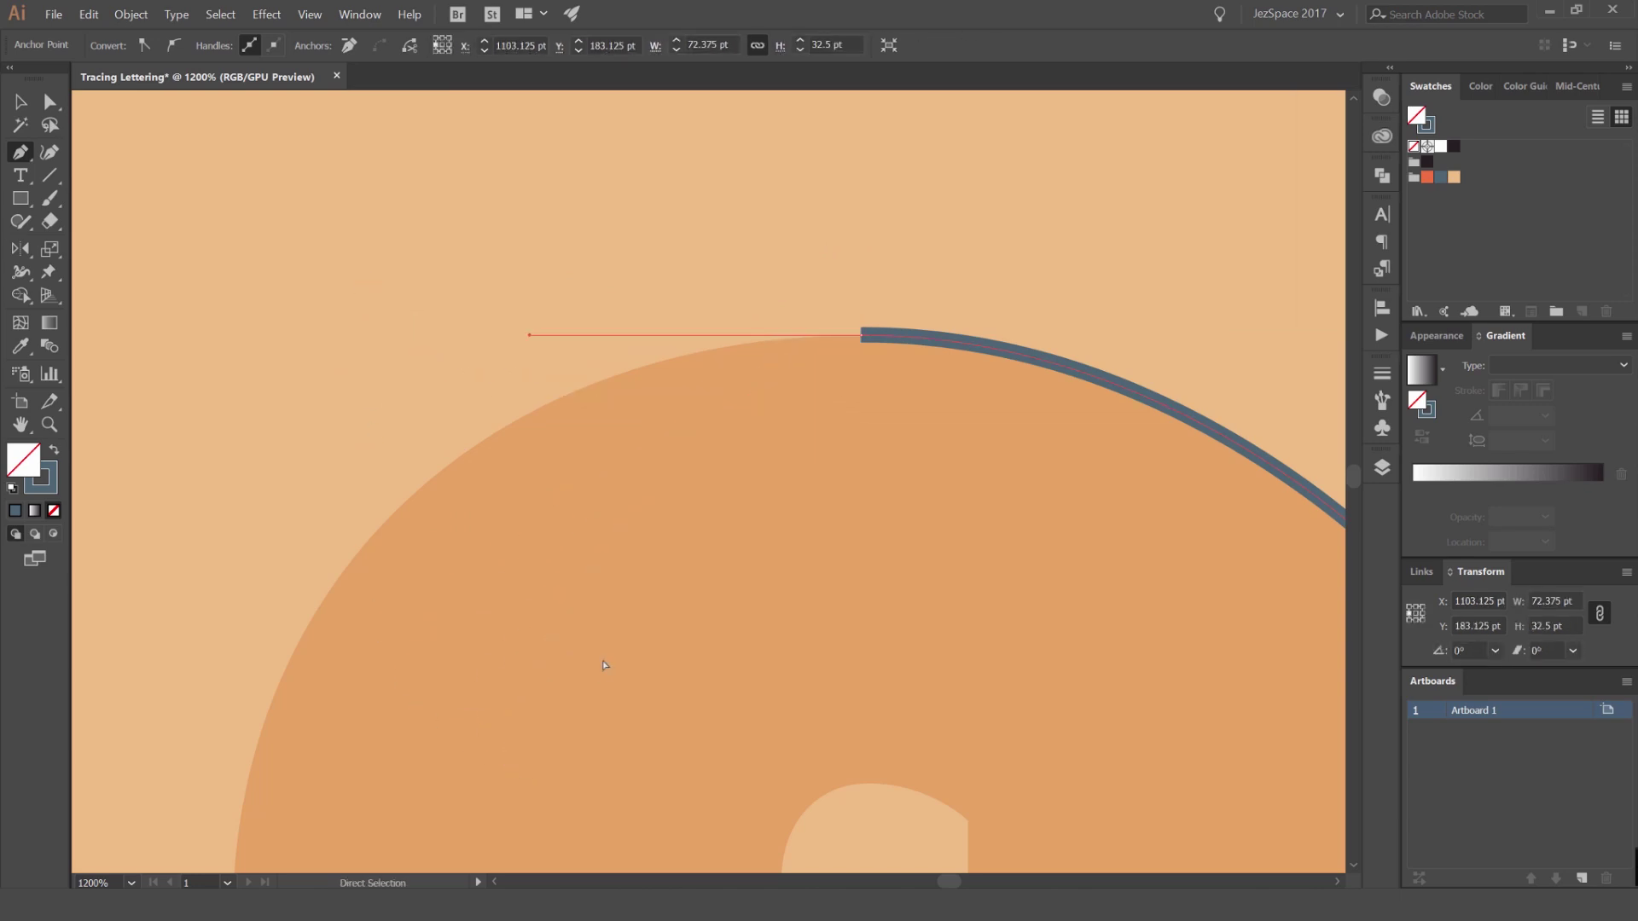
# Curve the path to a smooth anchor at the S's left extreme, X 1021.25 pt, Y 239.75 pt, with vertical handles
pyautogui.scroll(-2, 603, 664)
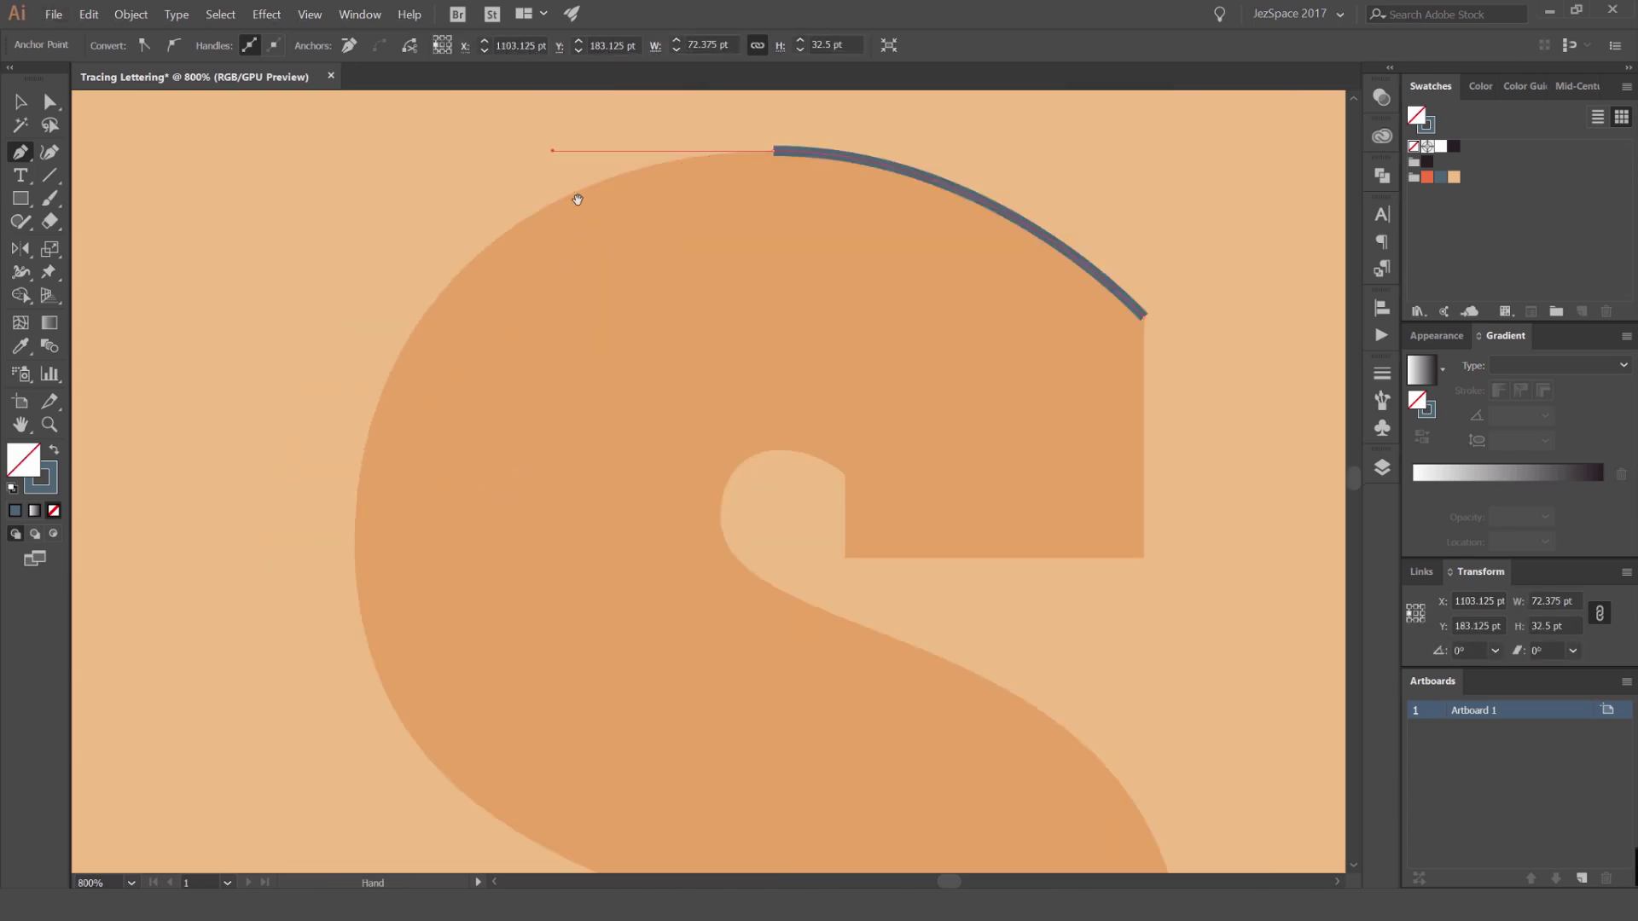
pyautogui.scroll(-2, 511, 333)
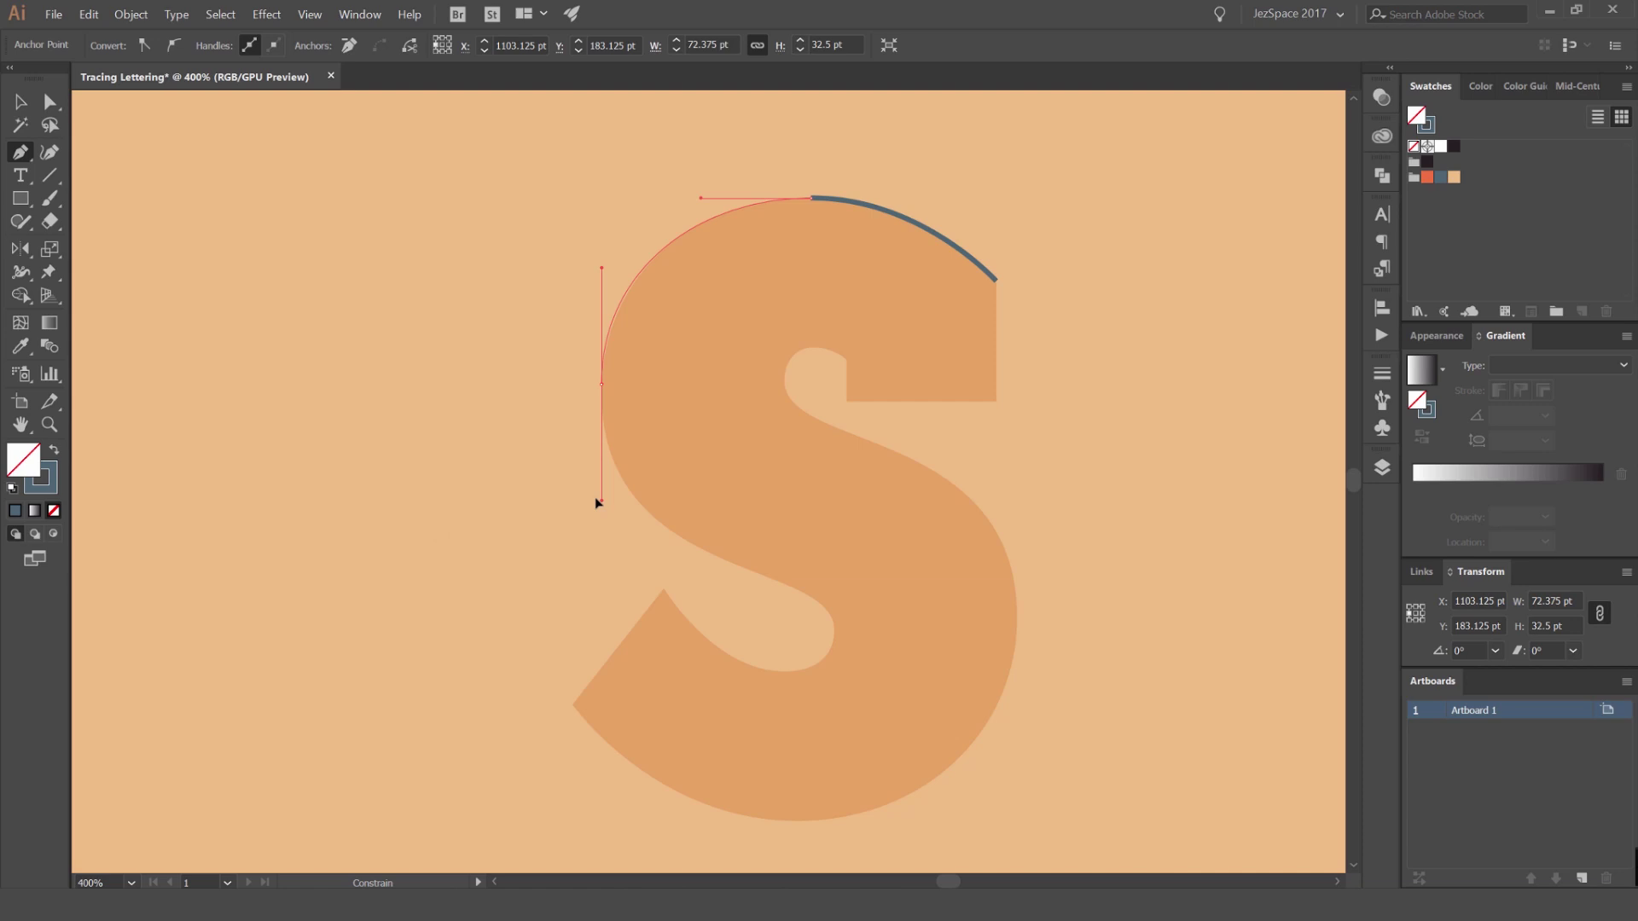
pyautogui.moveTo(596, 502); pyautogui.dragTo(596, 501)
# Try a smooth anchor at the rightmost point of the S's lower inner curve, and undo it
pyautogui.scroll(1, 642, 339)
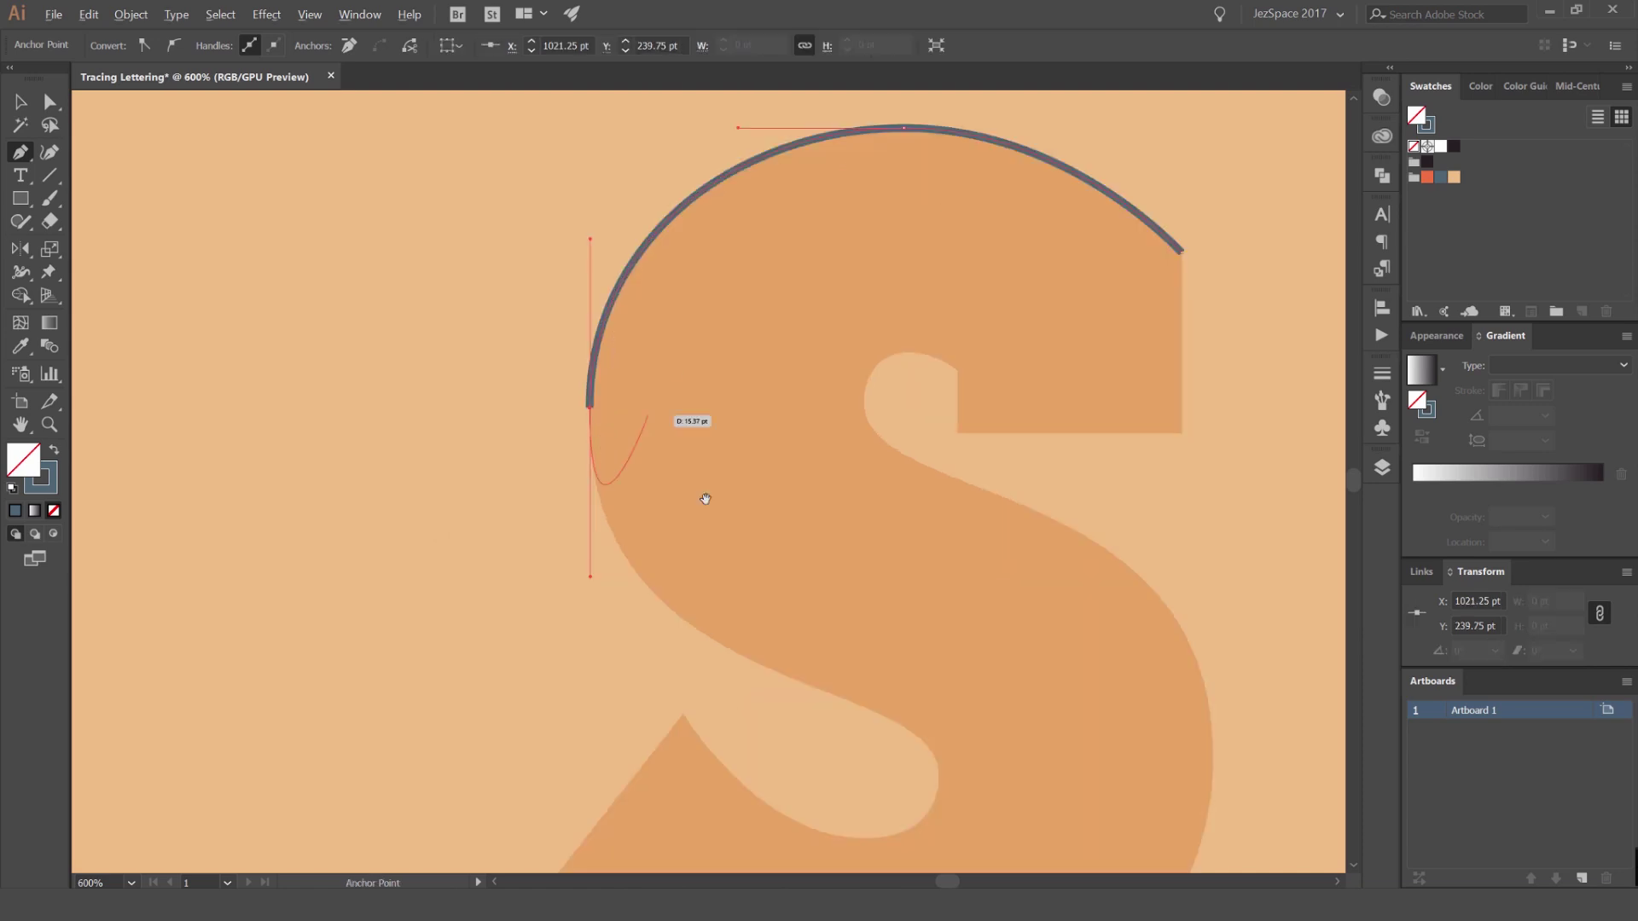
pyautogui.moveTo(705, 494); pyautogui.dragTo(600, 354)
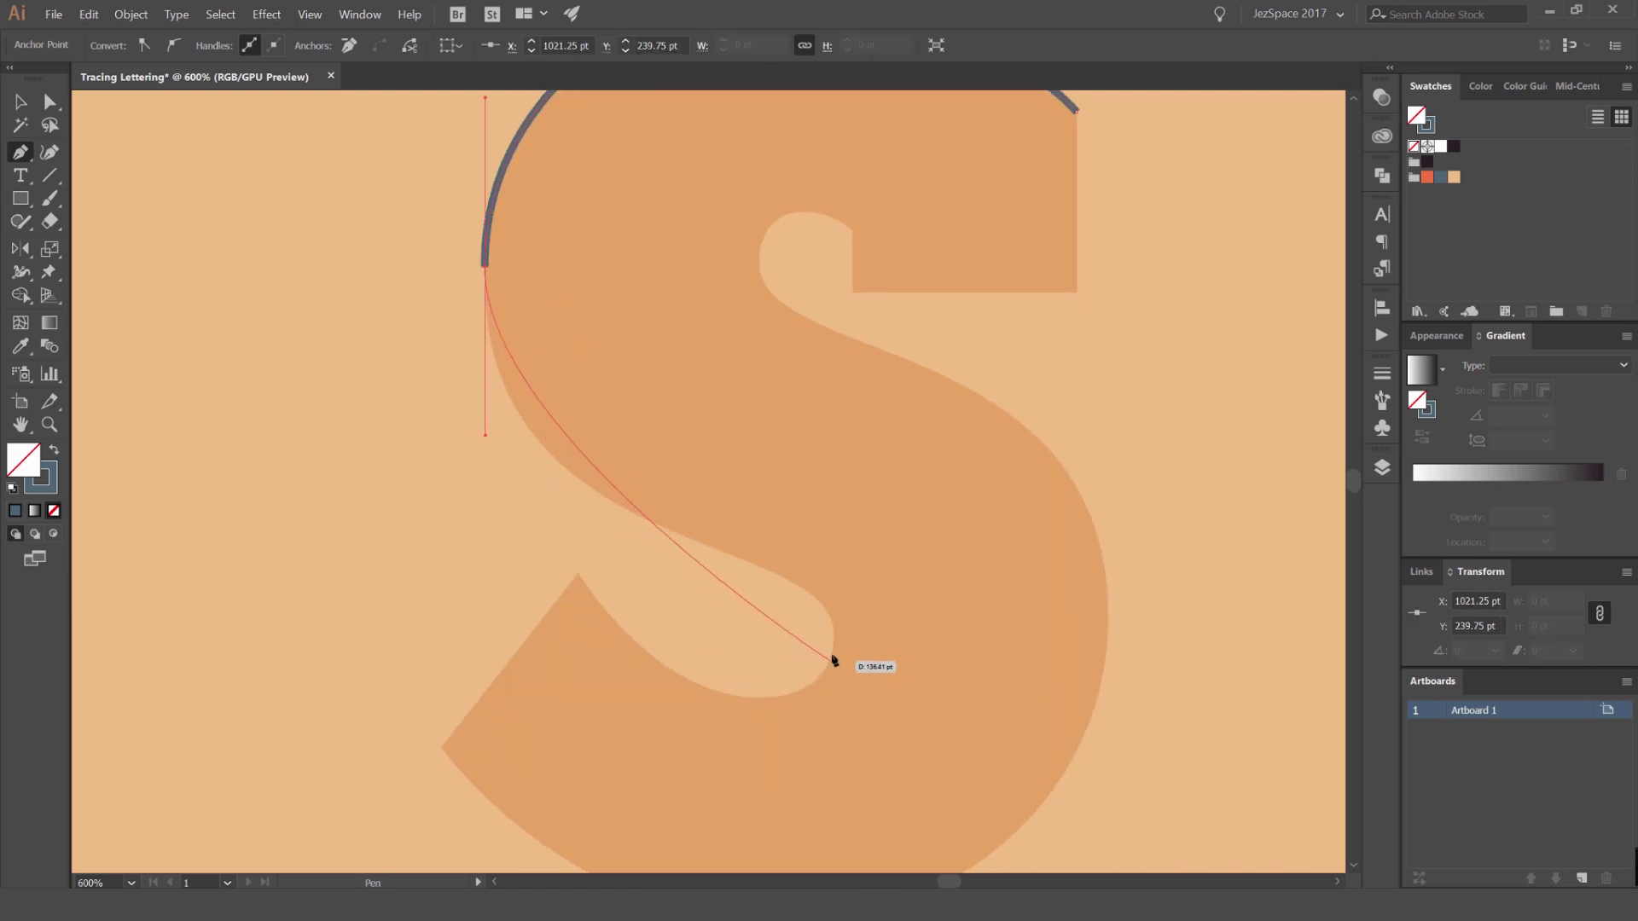
pyautogui.moveTo(835, 650); pyautogui.dragTo(833, 685)
pyautogui.hotkey('ctrl', 'z')
# Curve the path to a smooth anchor at the lower inner curve's right extreme, X 1112 pt, Y 340.333 pt, with vertical handles
pyautogui.scroll(-1, 737, 318)
pyautogui.moveTo(757, 324); pyautogui.dragTo(750, 382)
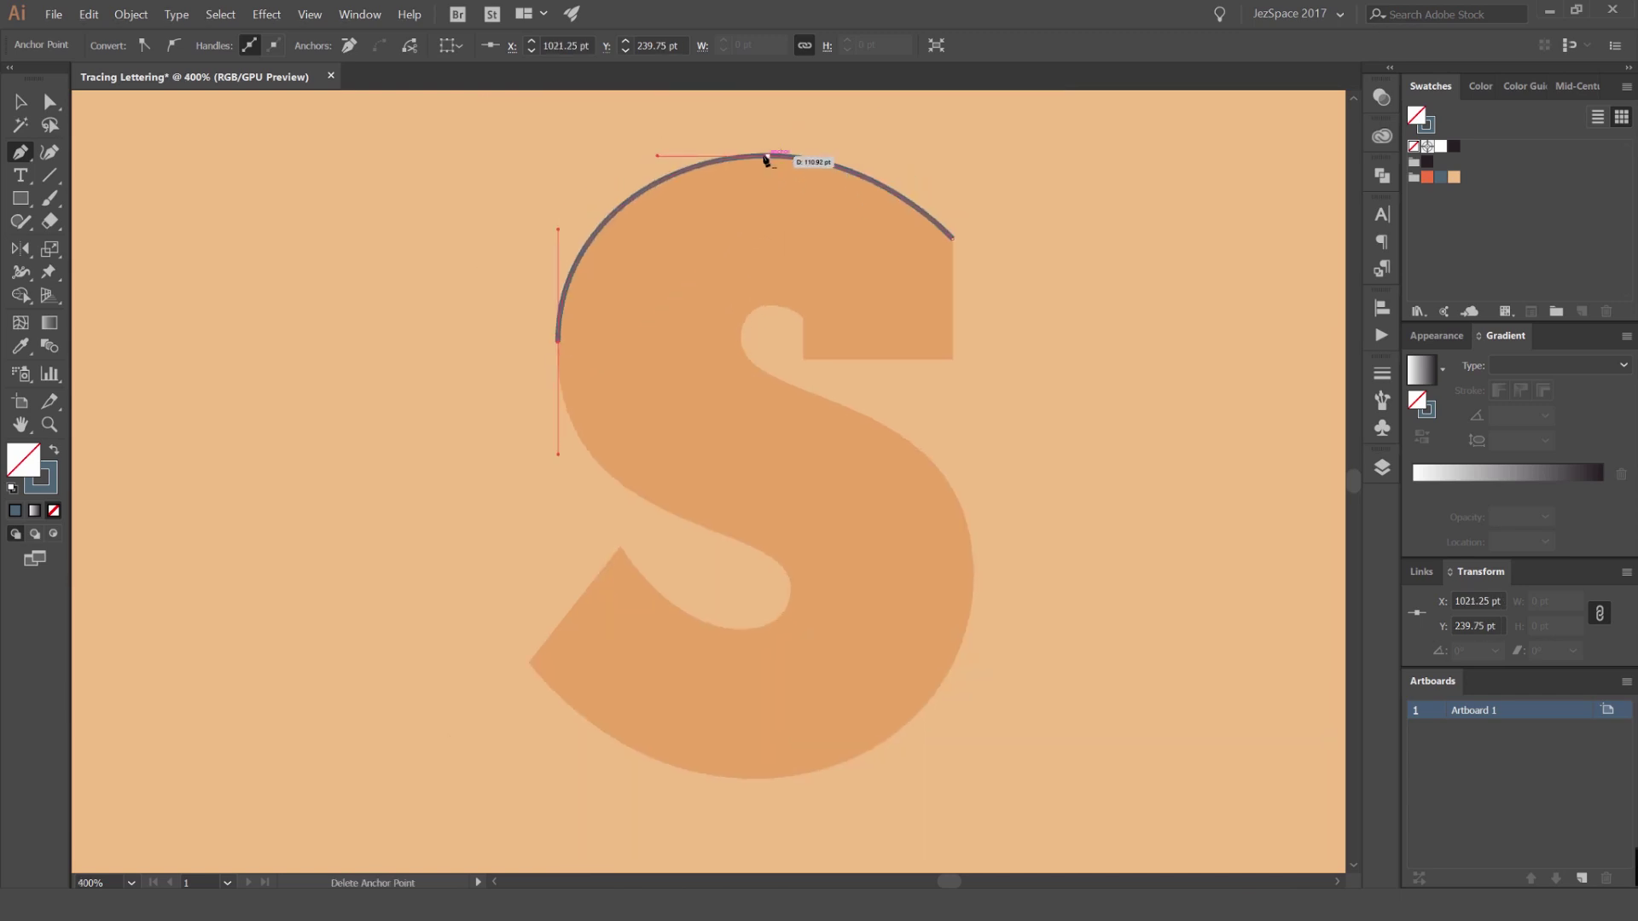
pyautogui.moveTo(679, 303); pyautogui.dragTo(632, 366)
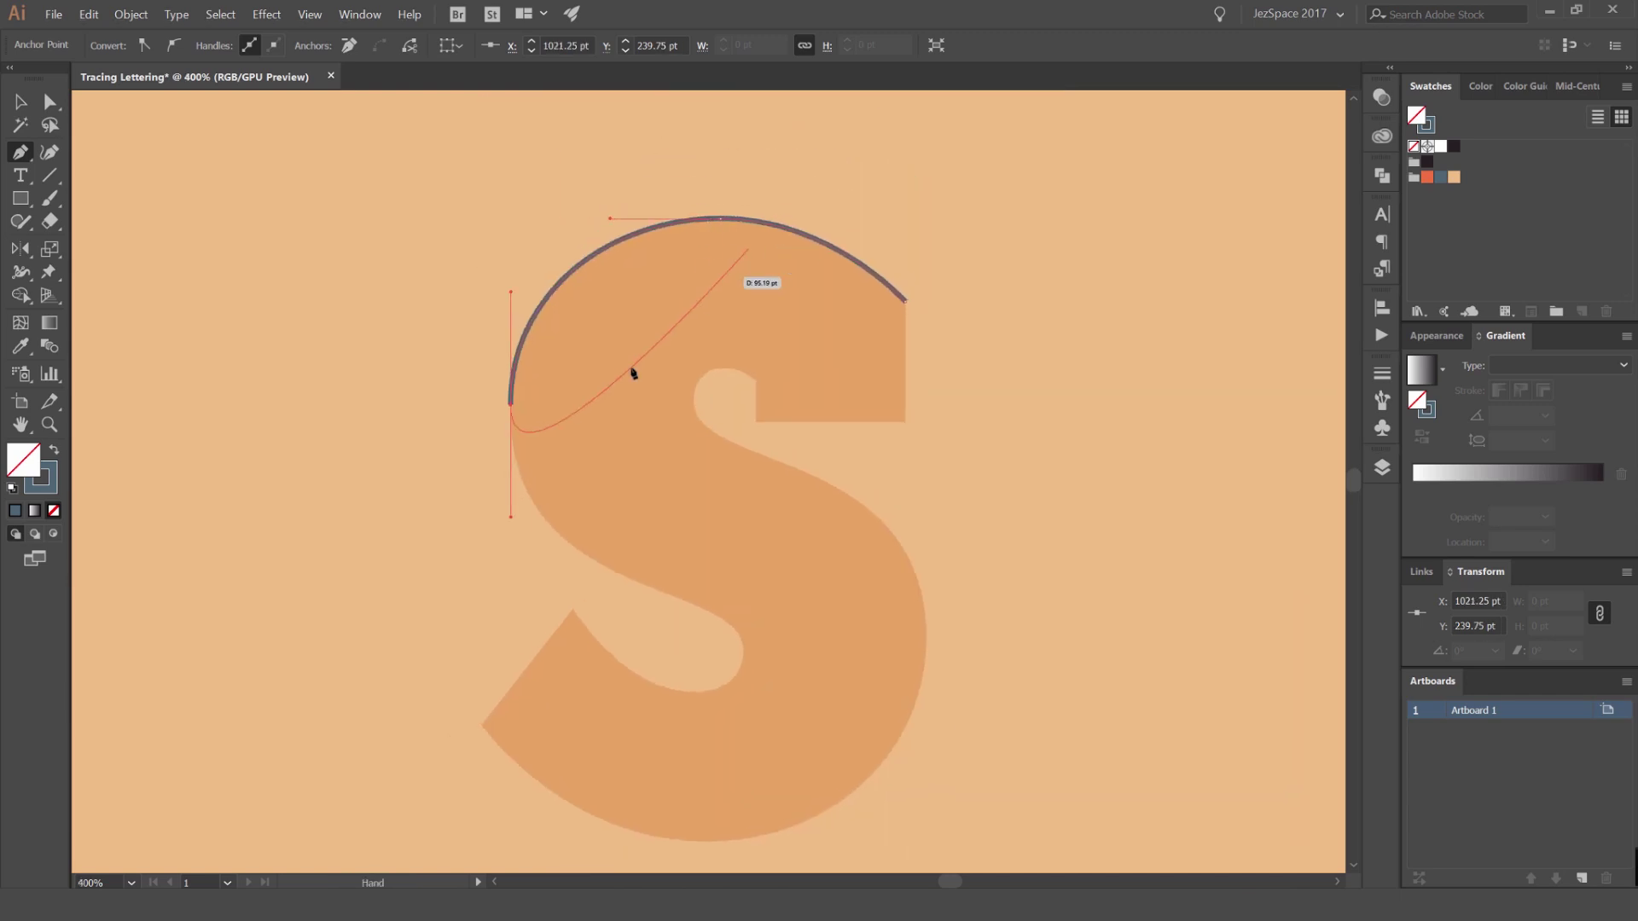
pyautogui.scroll(1, 600, 482)
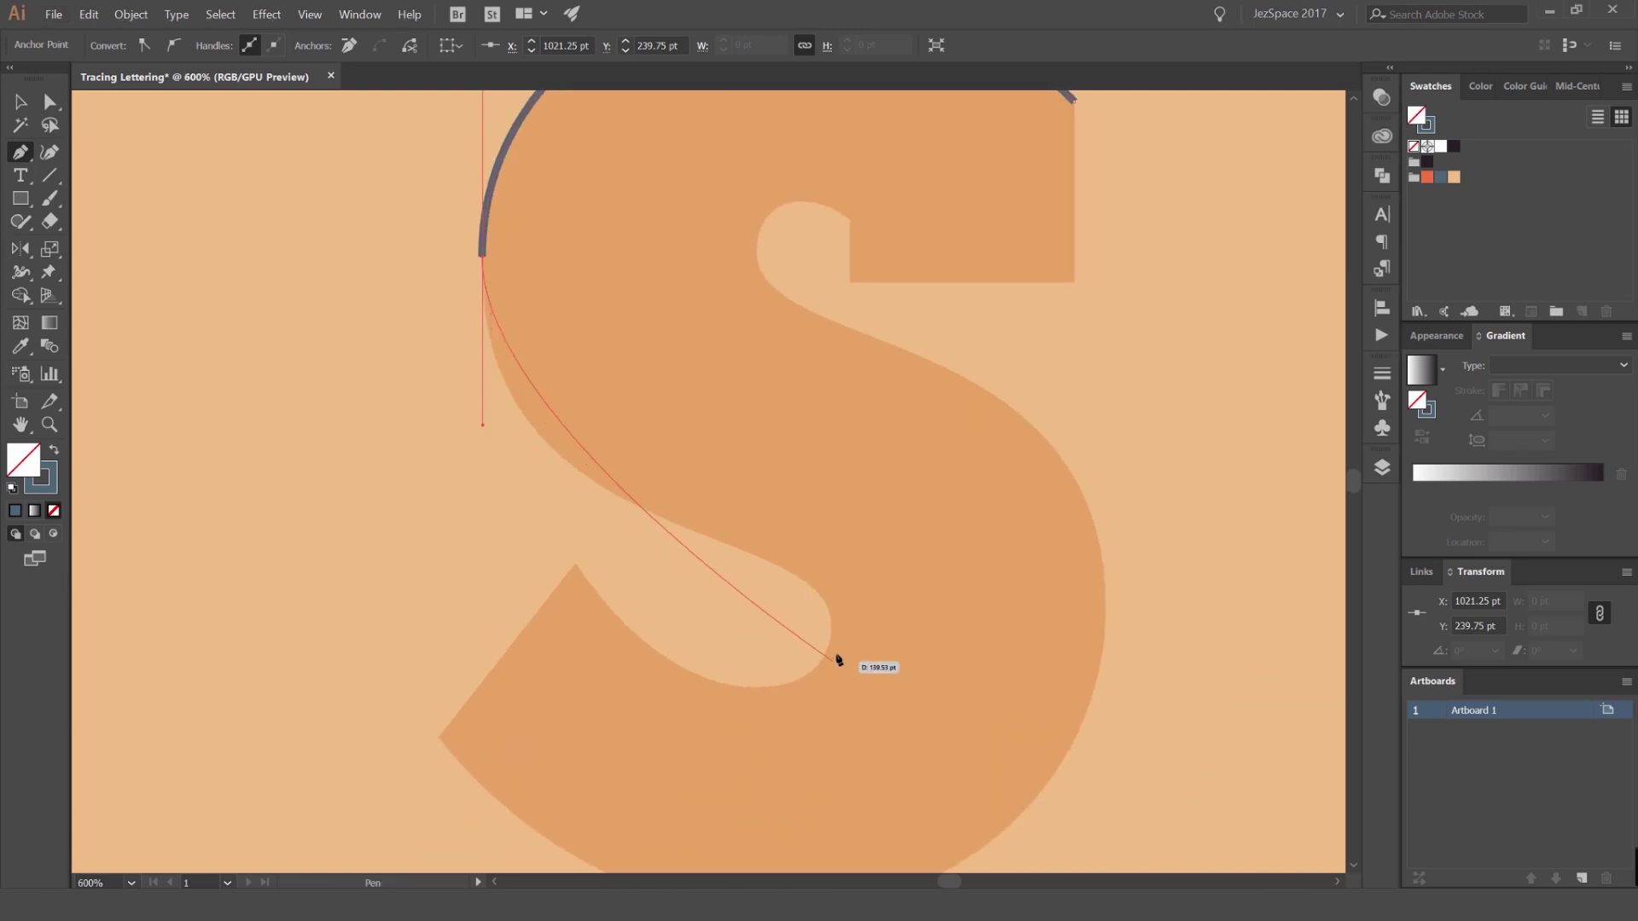
pyautogui.moveTo(830, 641); pyautogui.dragTo(830, 695)
pyautogui.moveTo(794, 755)
pyautogui.mouseDown()
pyautogui.moveTo(776, 771)
pyautogui.moveTo(776, 739)
pyautogui.moveTo(828, 713)
pyautogui.moveTo(817, 744)
pyautogui.mouseUp()
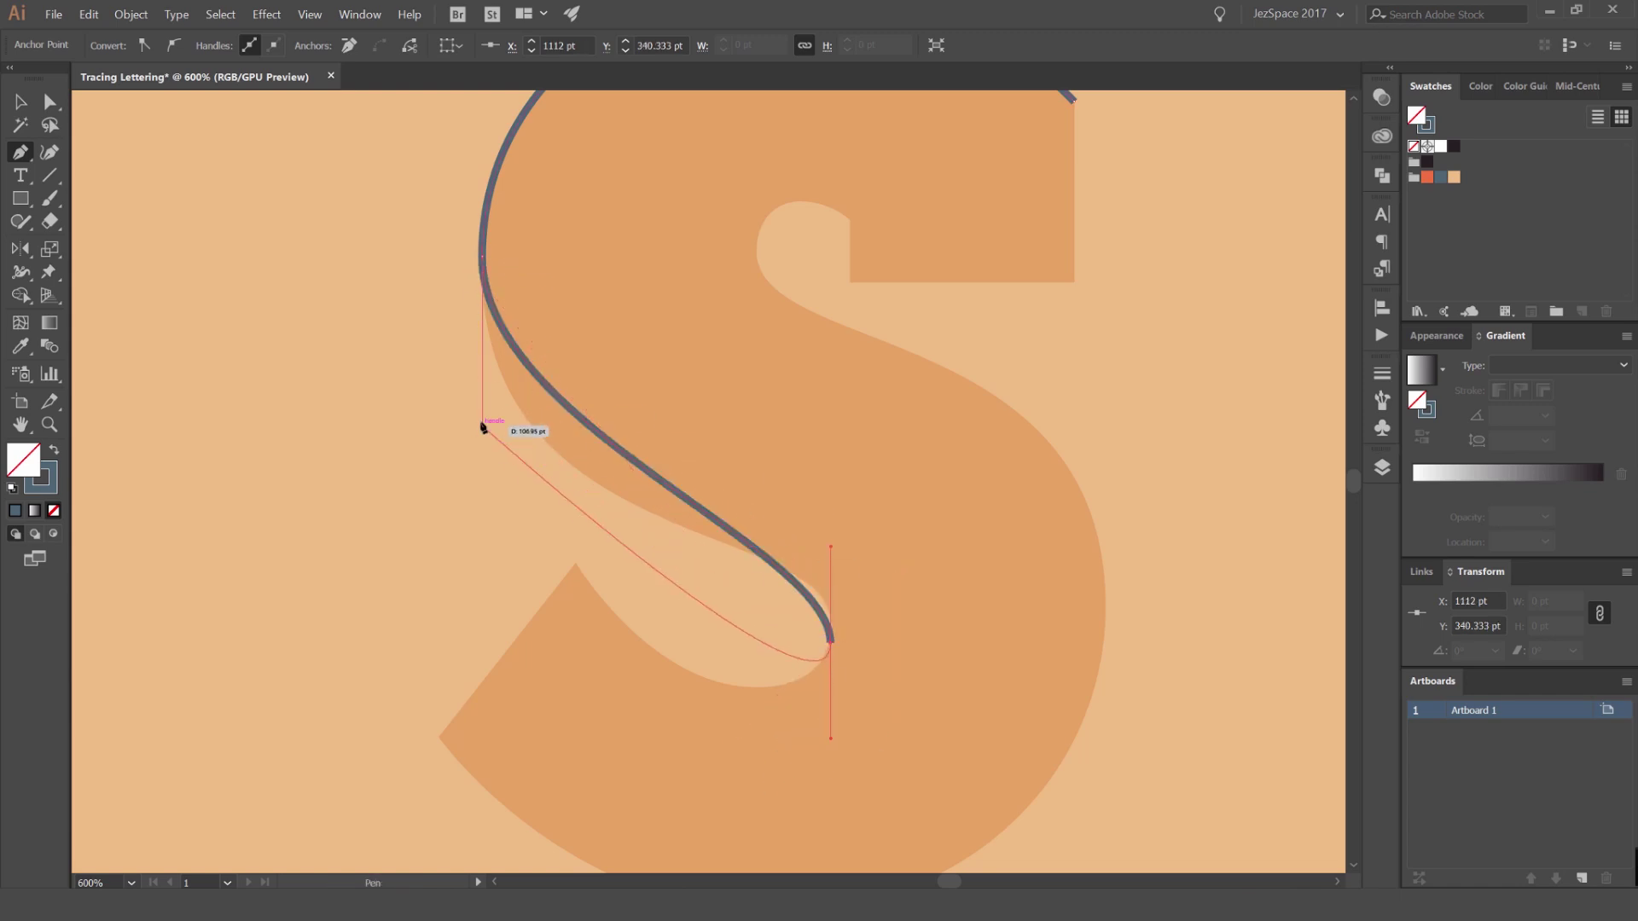
# Lengthen the left-extreme anchor's lower handle straight down to pull the segment out towards the S's edge
pyautogui.scroll(1, 483, 426)
pyautogui.scroll(1, 487, 427)
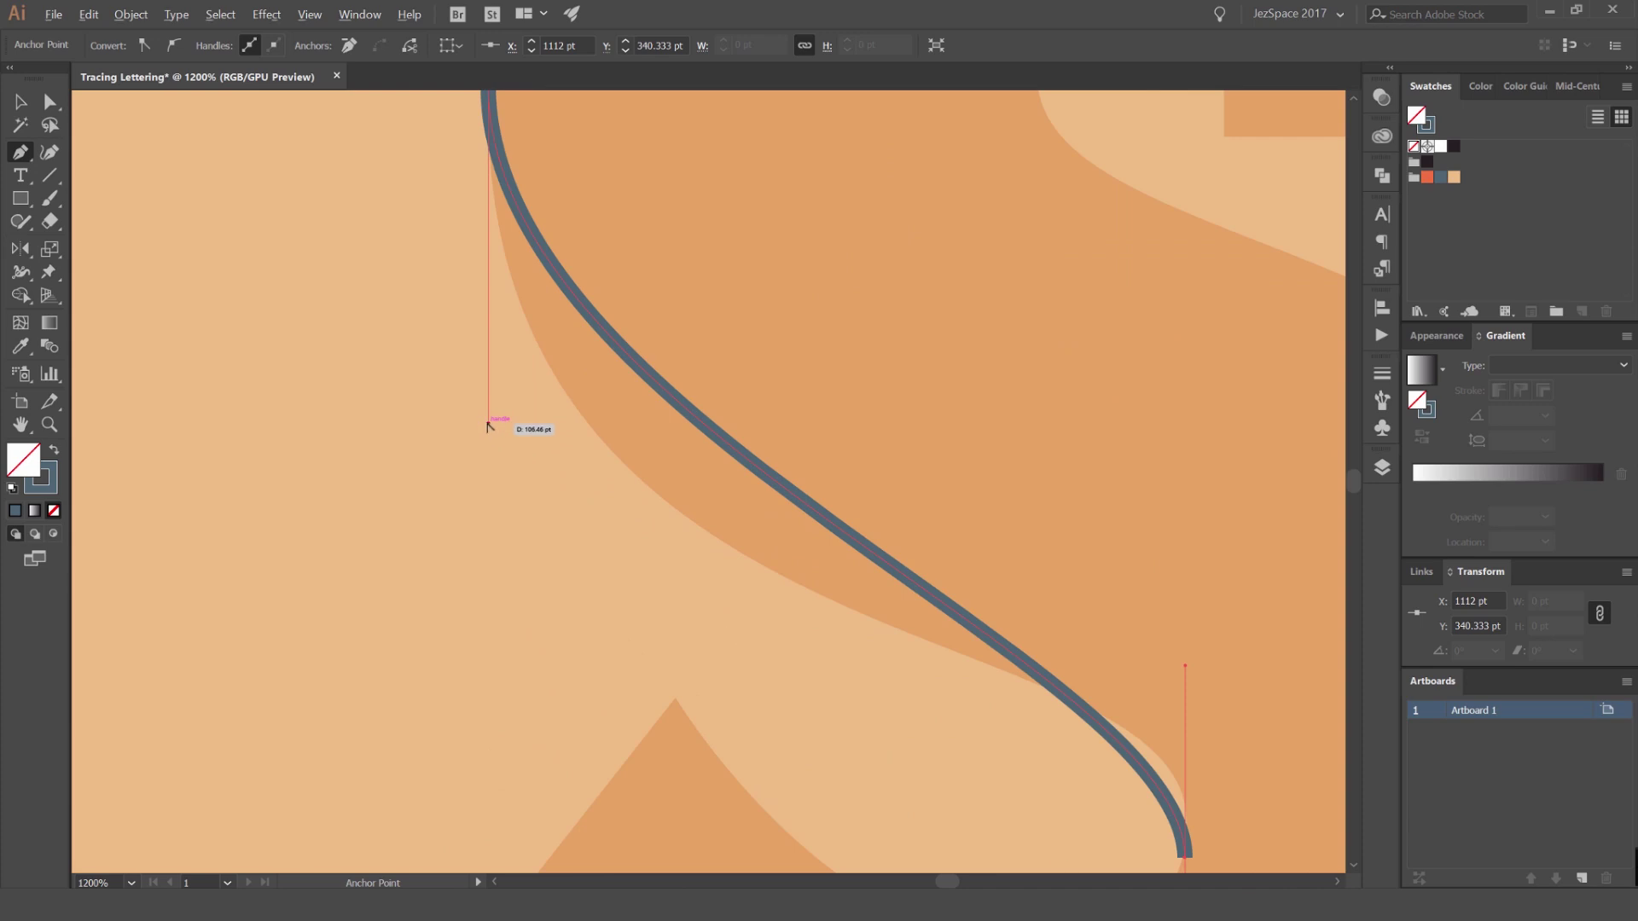
pyautogui.moveTo(483, 487); pyautogui.dragTo(453, 662)
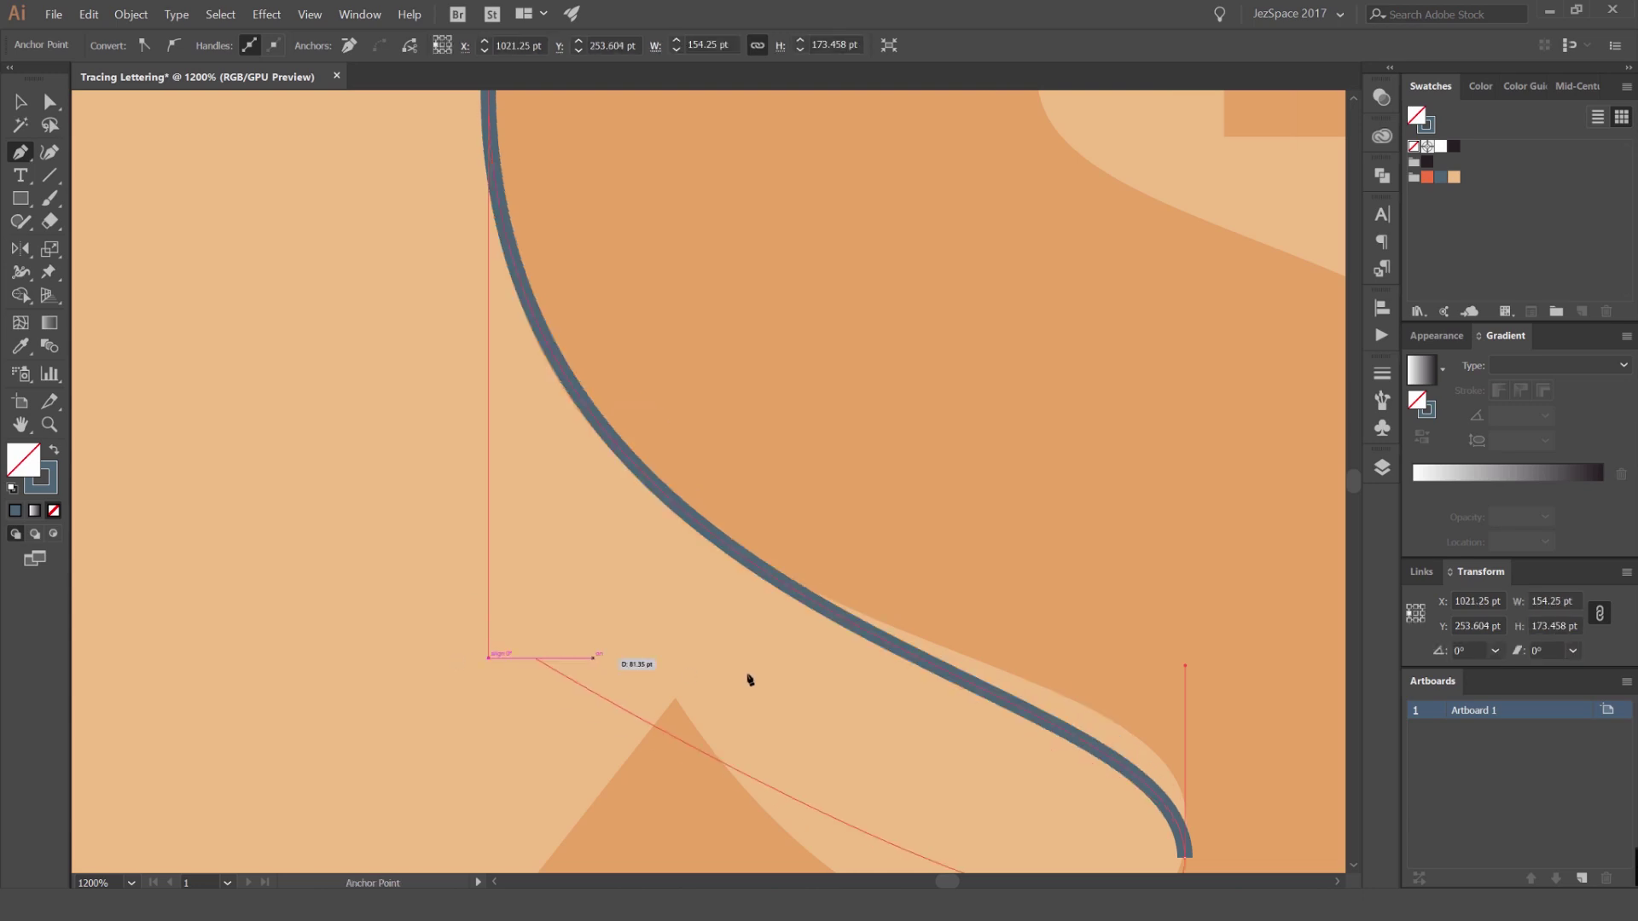
pyautogui.scroll(-2, 906, 697)
pyautogui.moveTo(1036, 689); pyautogui.dragTo(883, 570)
# Fit the middle curve to the S by lengthening the left anchor's lower handle and the inner anchor's upper handle vertically
pyautogui.scroll(1, 883, 569)
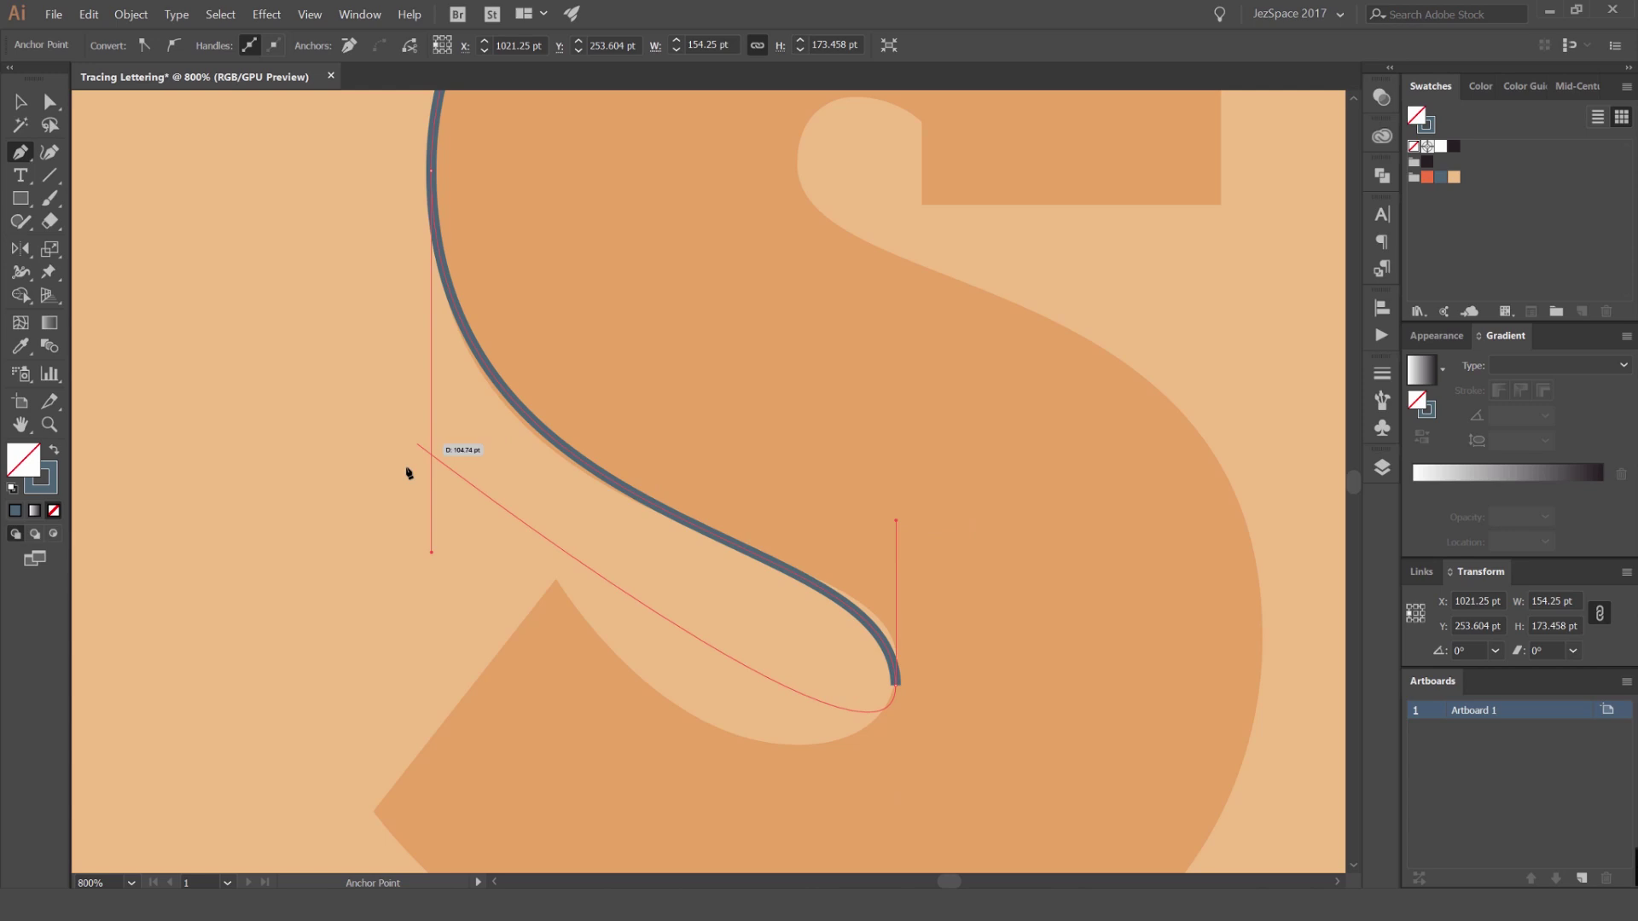
pyautogui.scroll(1, 413, 567)
pyautogui.scroll(-1, 441, 554)
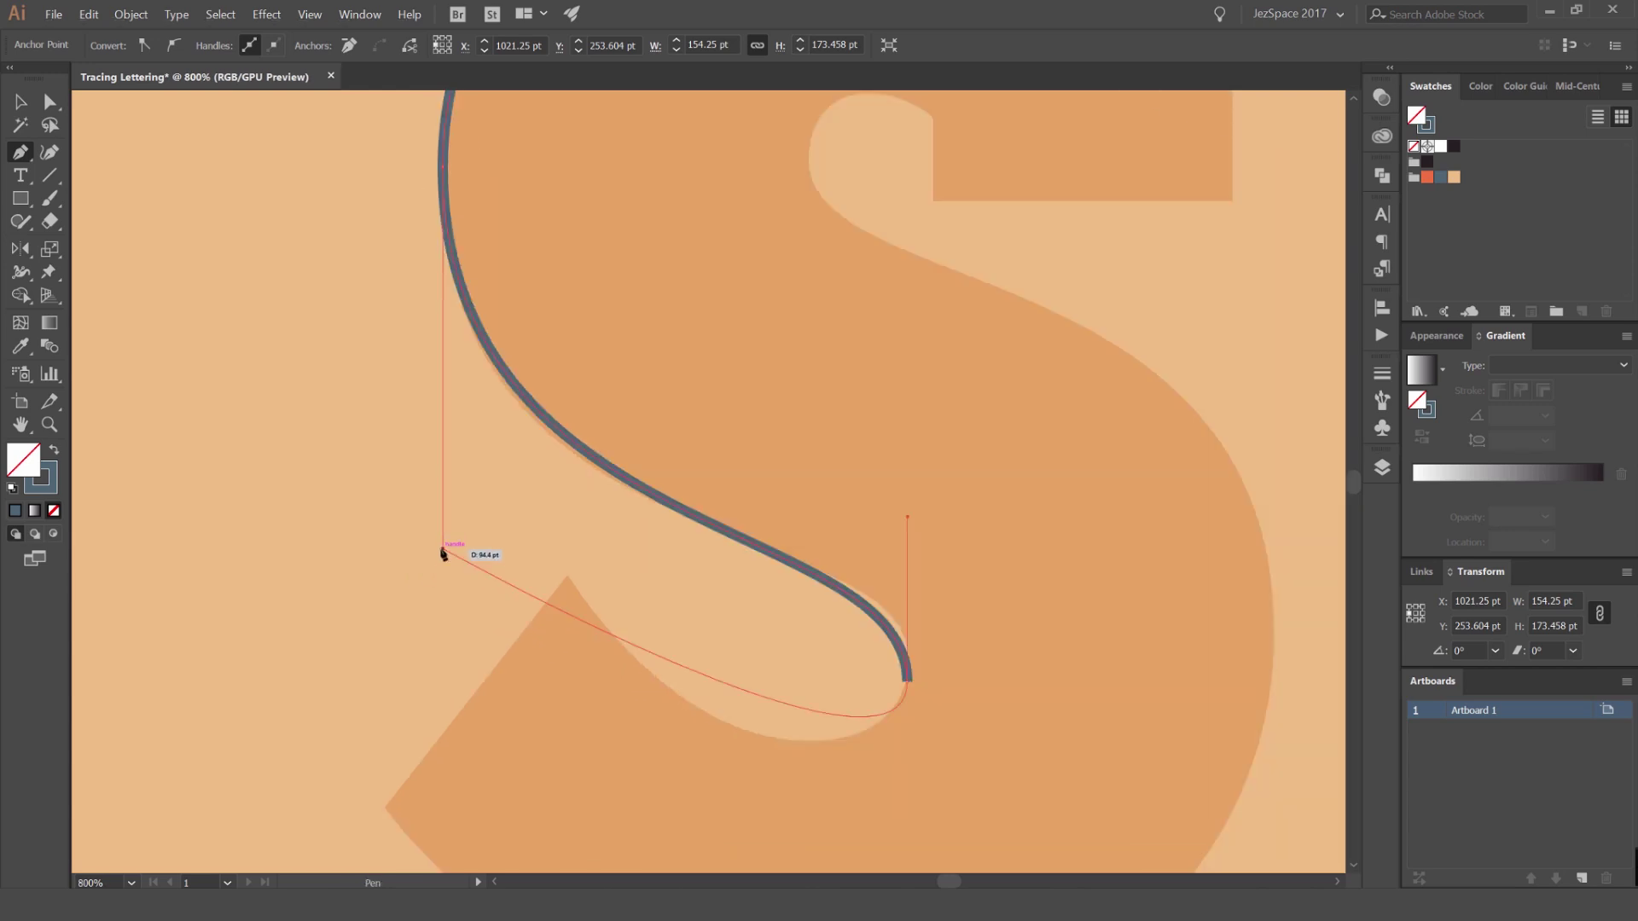
pyautogui.moveTo(446, 522); pyautogui.dragTo(445, 519)
pyautogui.moveTo(908, 516); pyautogui.dragTo(921, 476)
pyautogui.moveTo(445, 522); pyautogui.dragTo(454, 603)
pyautogui.moveTo(911, 537); pyautogui.dragTo(914, 546)
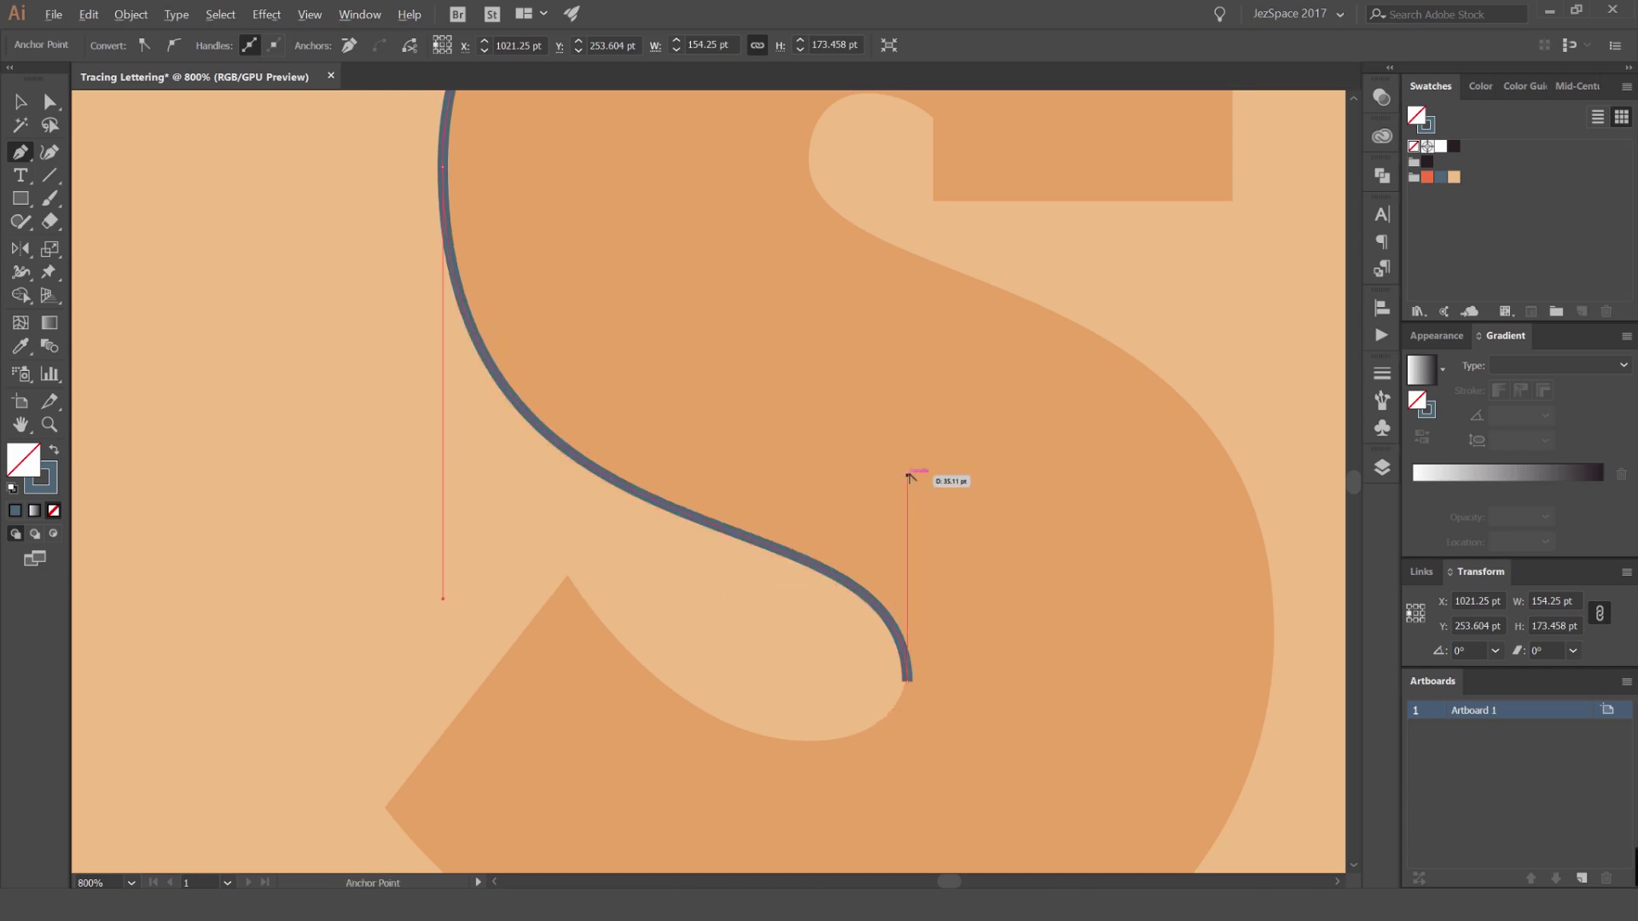
pyautogui.moveTo(910, 490); pyautogui.dragTo(910, 489)
# Deselect the path and examine how closely the traced curve follows the S's left side and middle
pyautogui.scroll(-2, 930, 601)
pyautogui.press('v')
pyautogui.click(1119, 513)
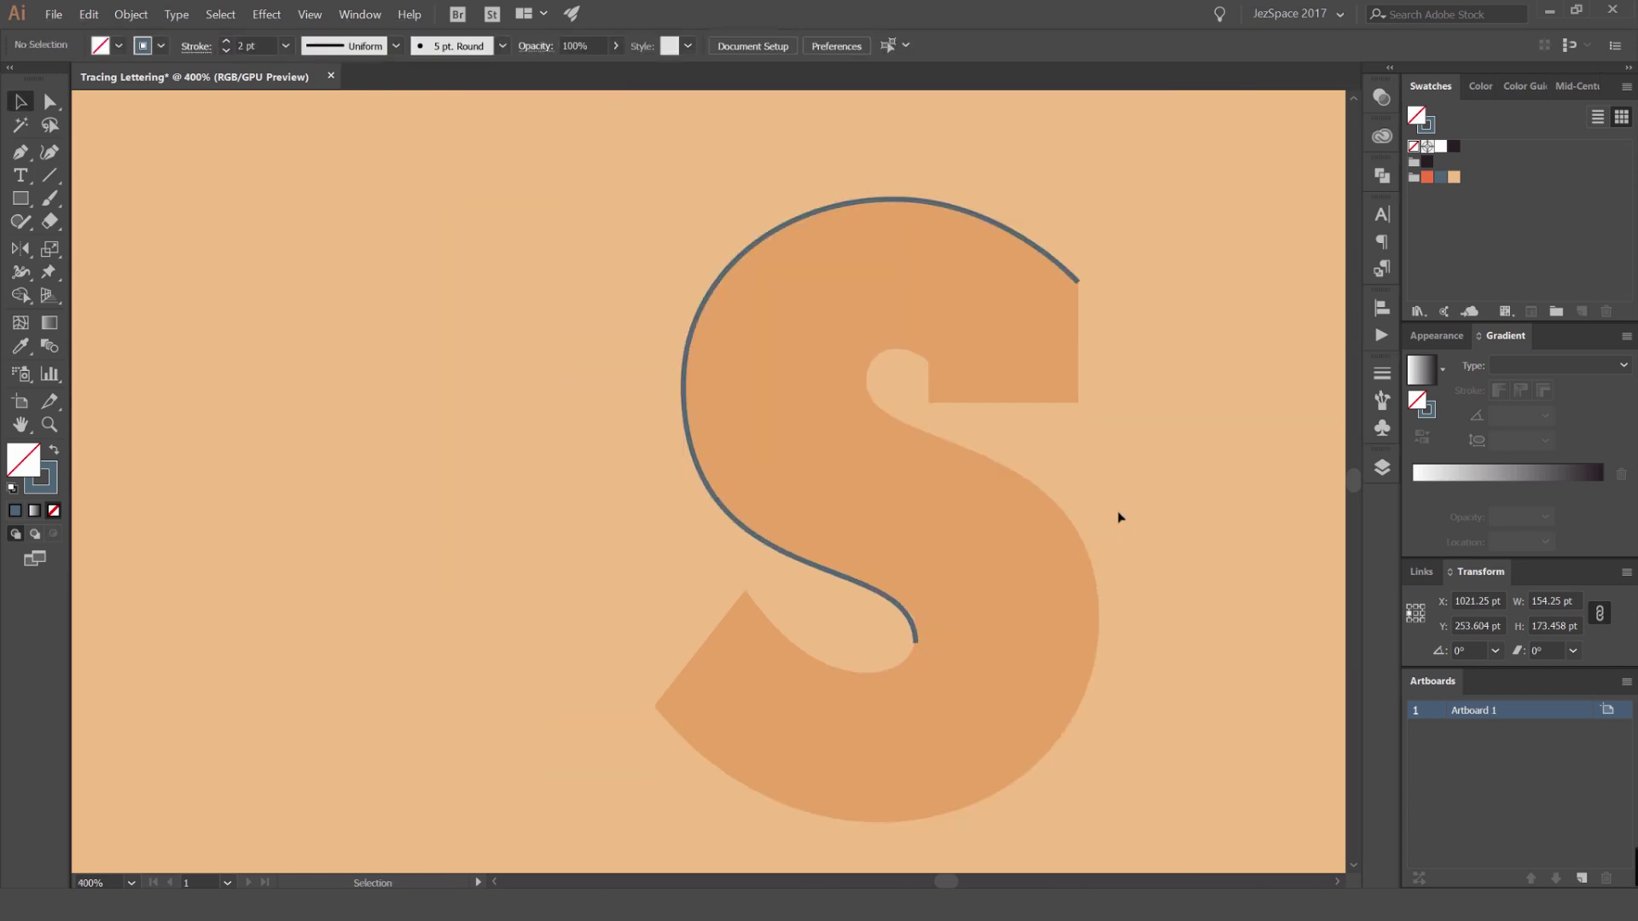
pyautogui.scroll(-1, 1132, 579)
pyautogui.scroll(4, 826, 584)
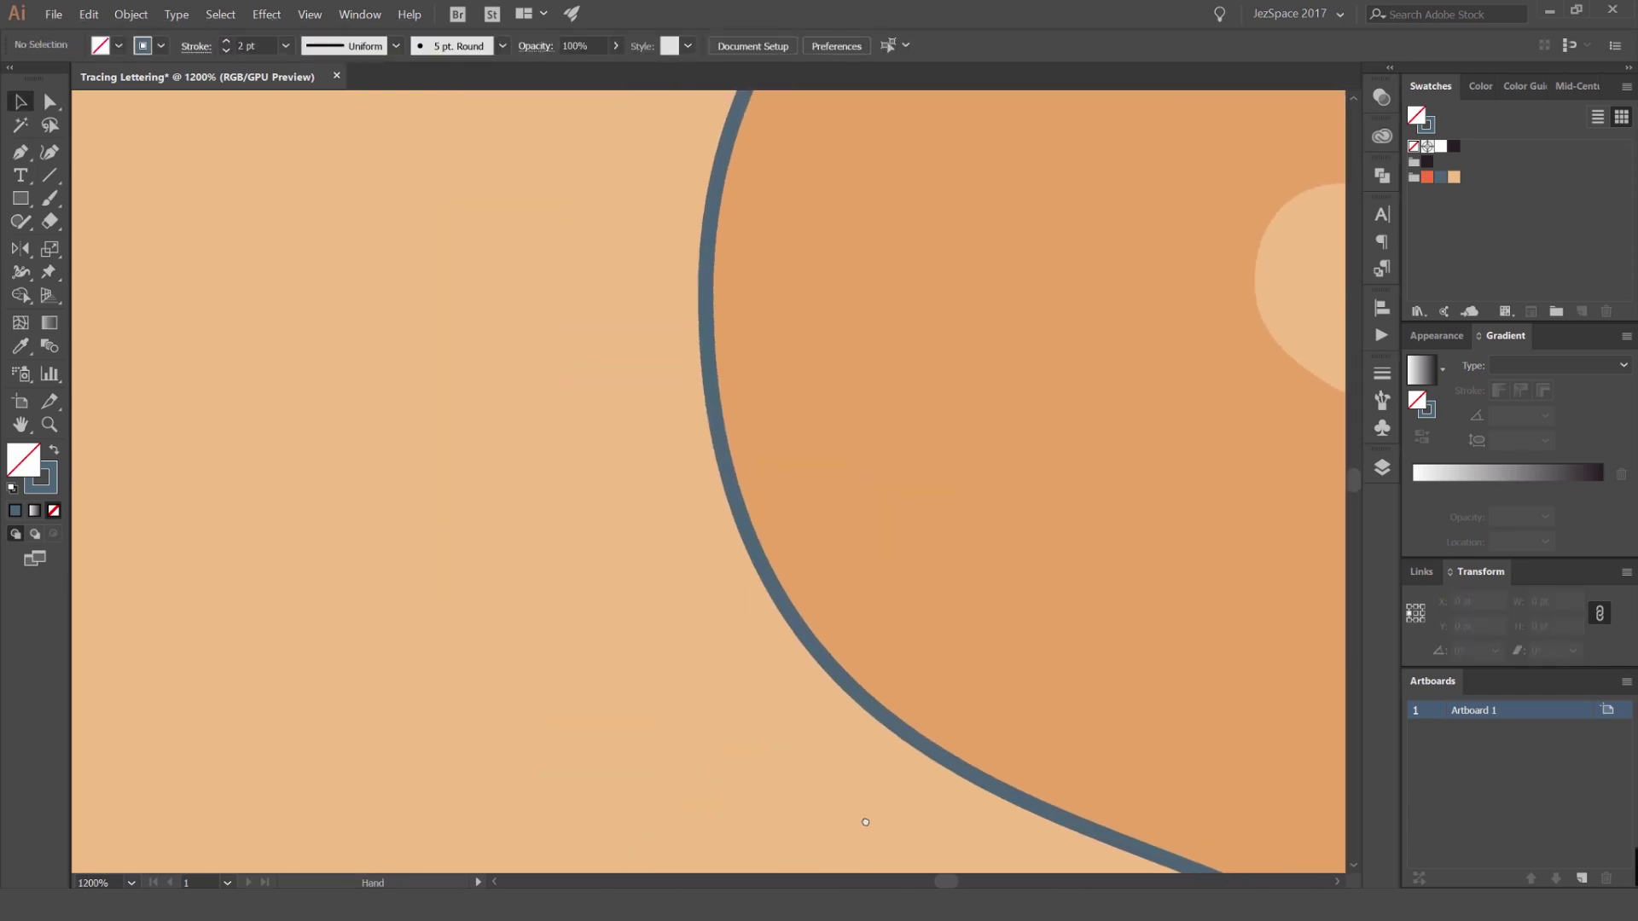
pyautogui.moveTo(865, 822); pyautogui.dragTo(427, 530)
pyautogui.scroll(-2, 429, 532)
pyautogui.scroll(-1, 492, 560)
pyautogui.moveTo(601, 524); pyautogui.dragTo(851, 424)
pyautogui.scroll(1, 866, 423)
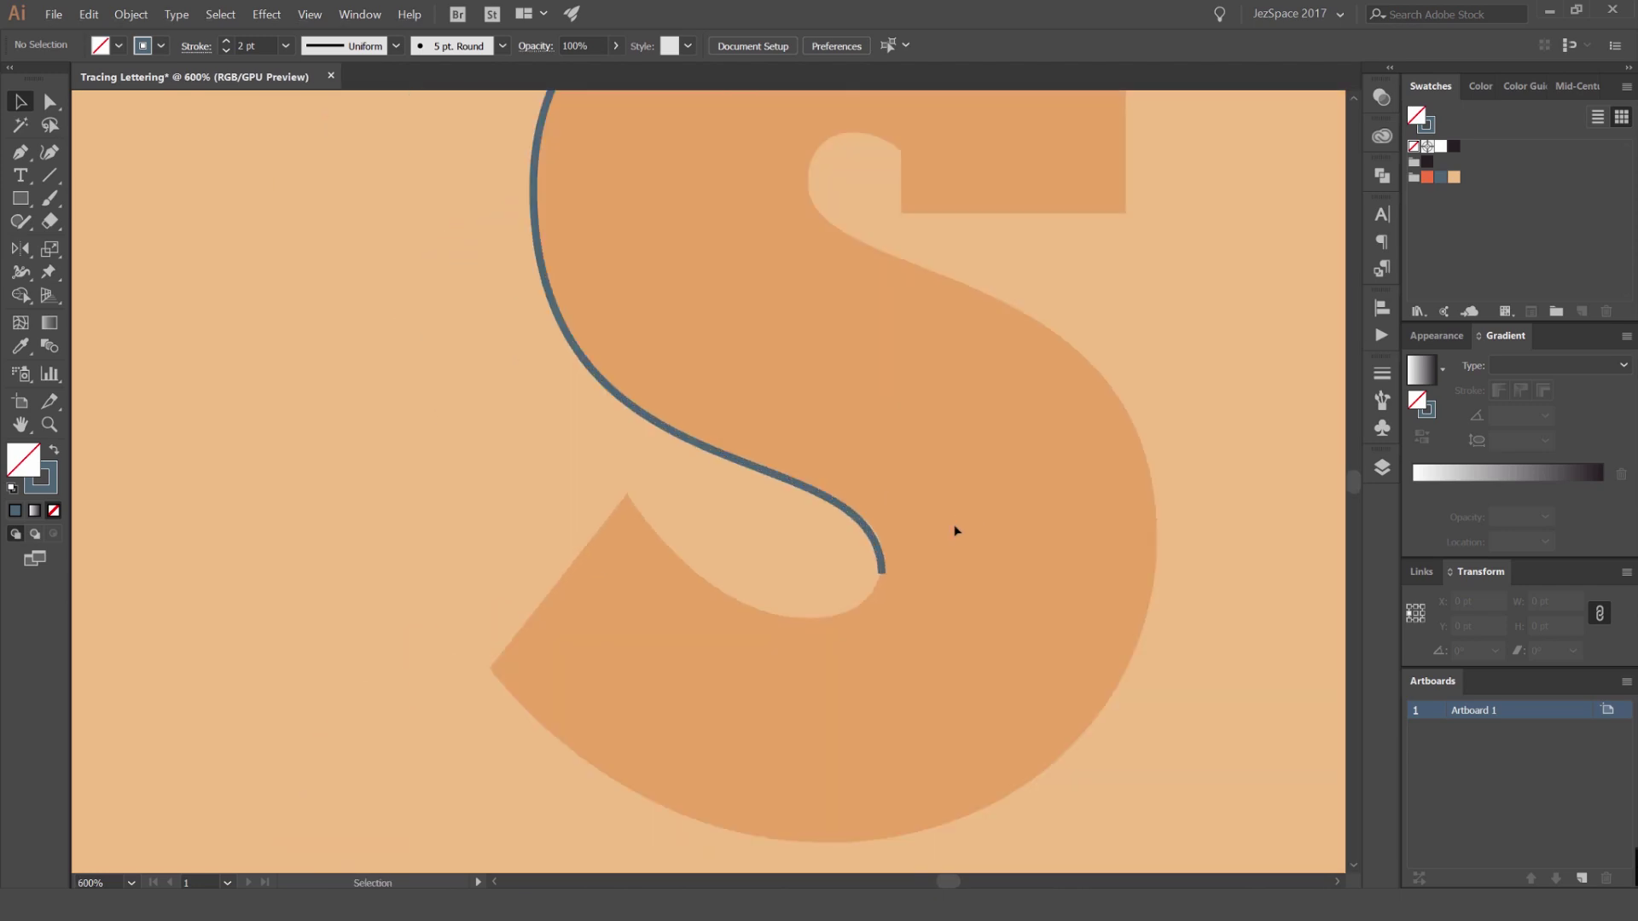
# Select the path and resume it with the Pen tool from its end anchor at X 1112 pt, Y 340.333 pt
pyautogui.click(879, 554)
pyautogui.press('p')
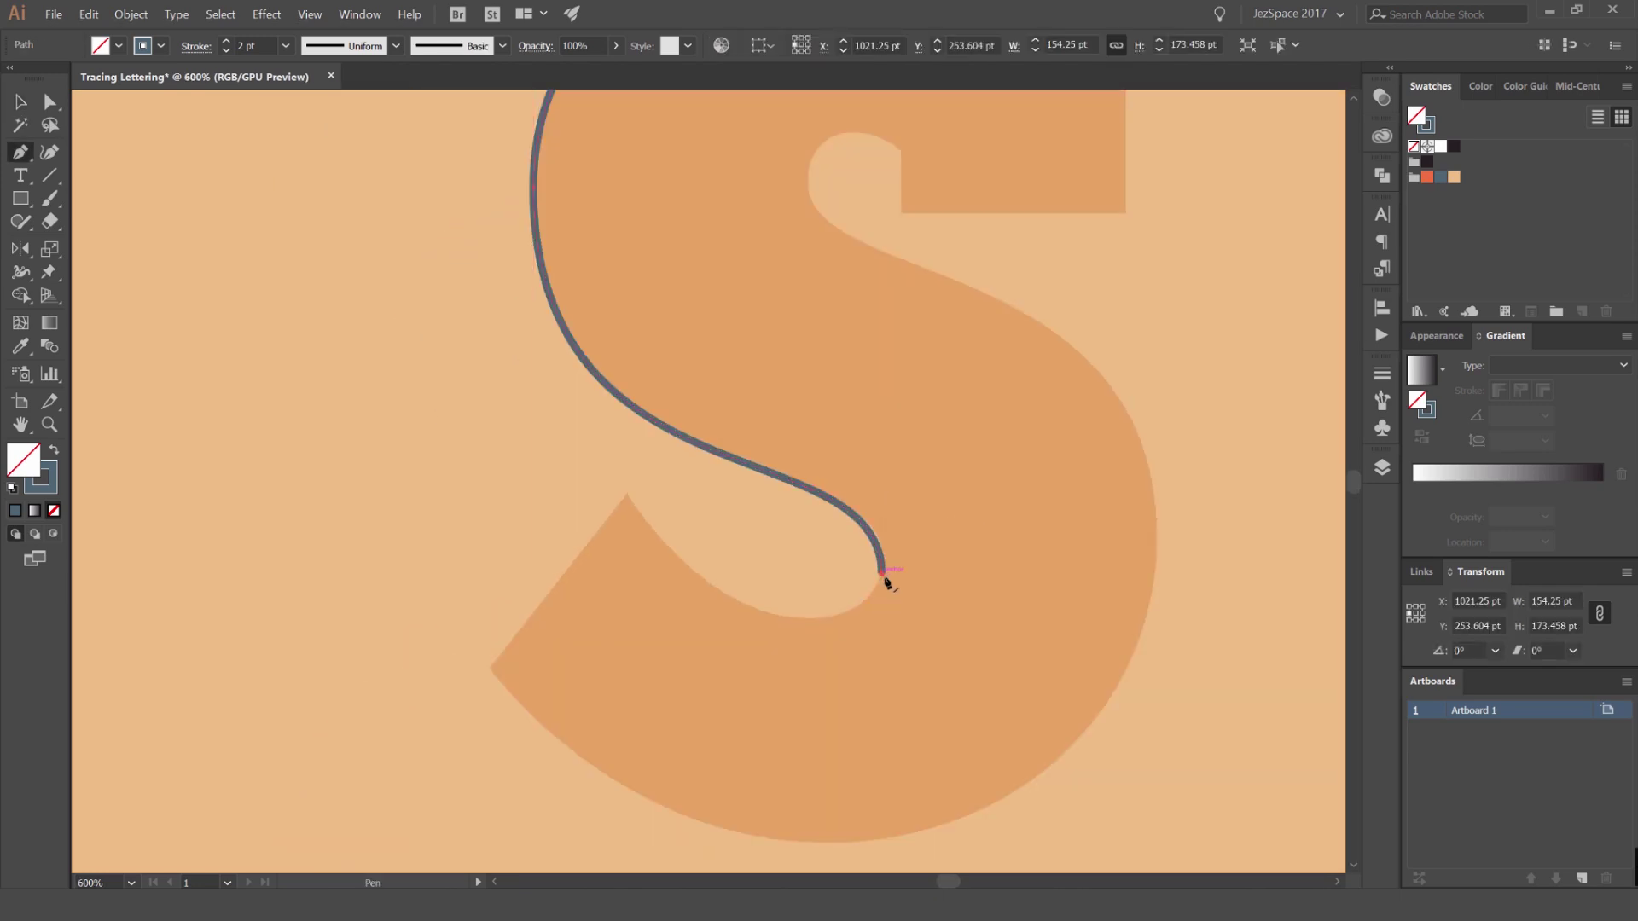
pyautogui.scroll(2, 887, 583)
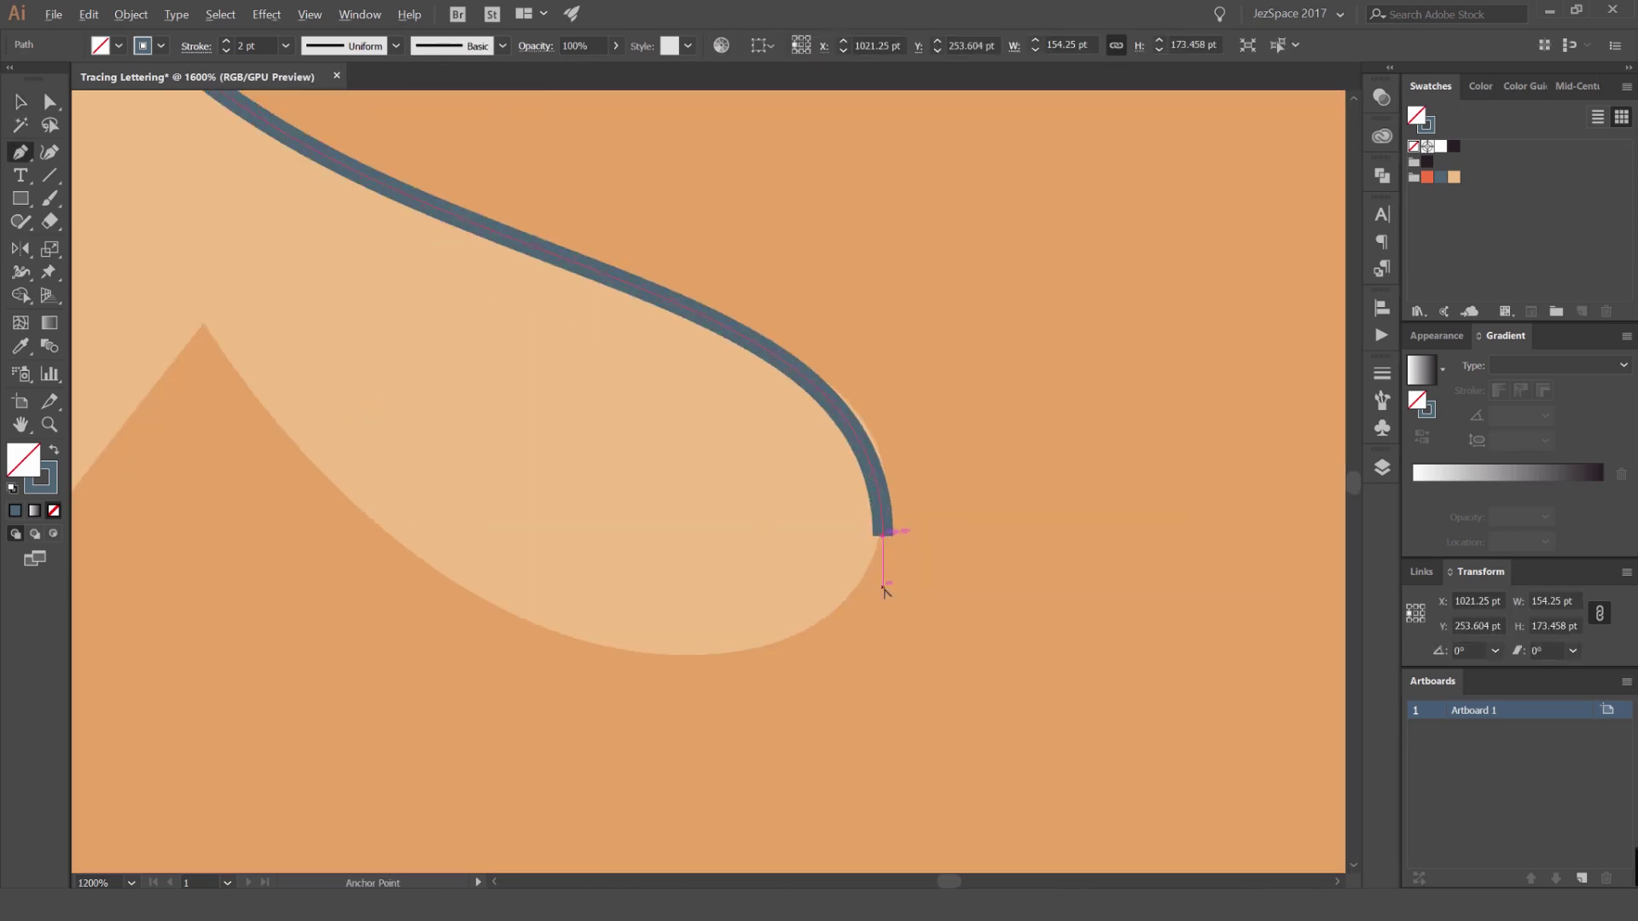
pyautogui.click(884, 538)
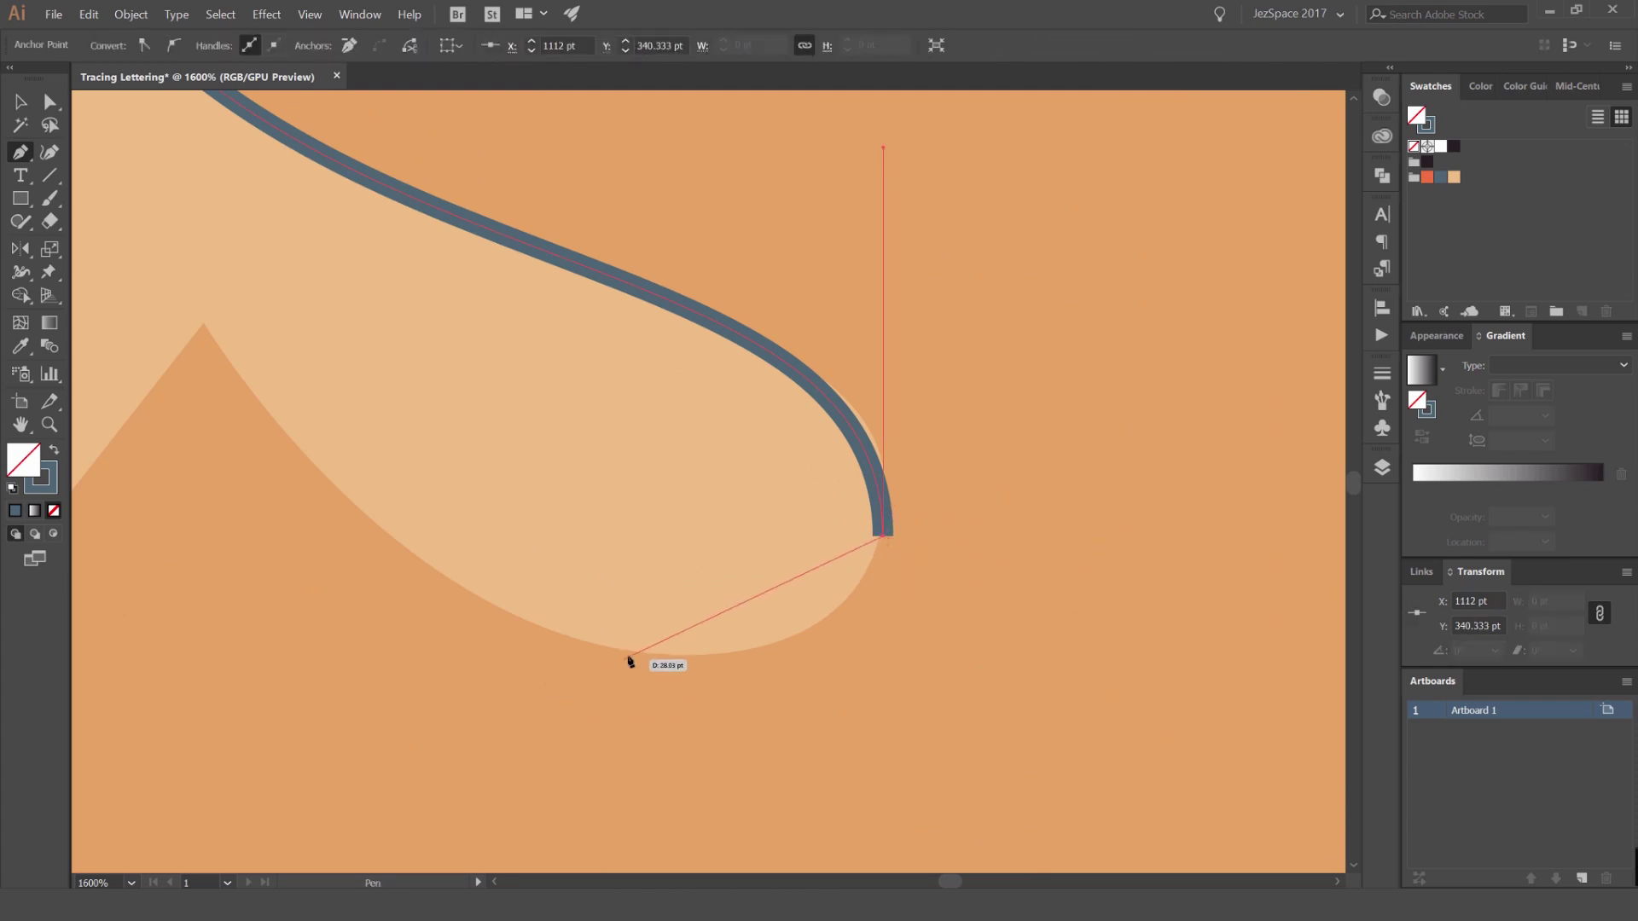
# Try curving the path to the upper tip of the S's lower-left terminal, X 1045.75 pt, Y 319.625 pt, and undo the anchor
pyautogui.scroll(-2, 287, 381)
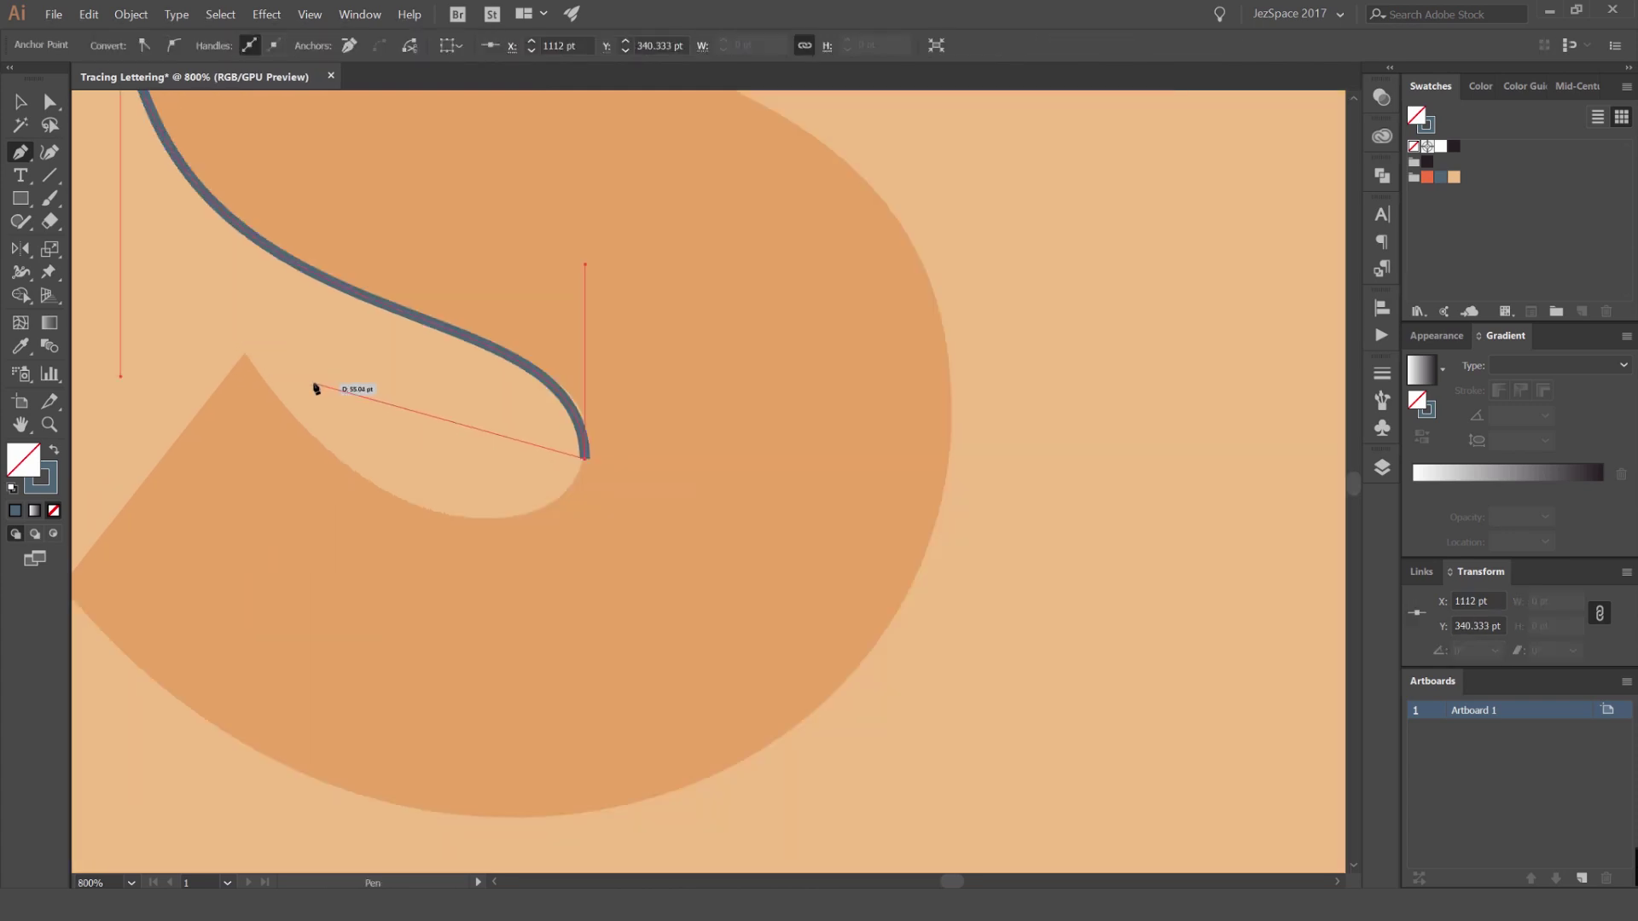
pyautogui.moveTo(246, 354); pyautogui.dragTo(111, 221)
pyautogui.hotkey('ctrl', 'z')
pyautogui.moveTo(322, 442); pyautogui.dragTo(556, 470)
pyautogui.hotkey('ctrl', 'z')
pyautogui.moveTo(359, 363); pyautogui.dragTo(95, 223)
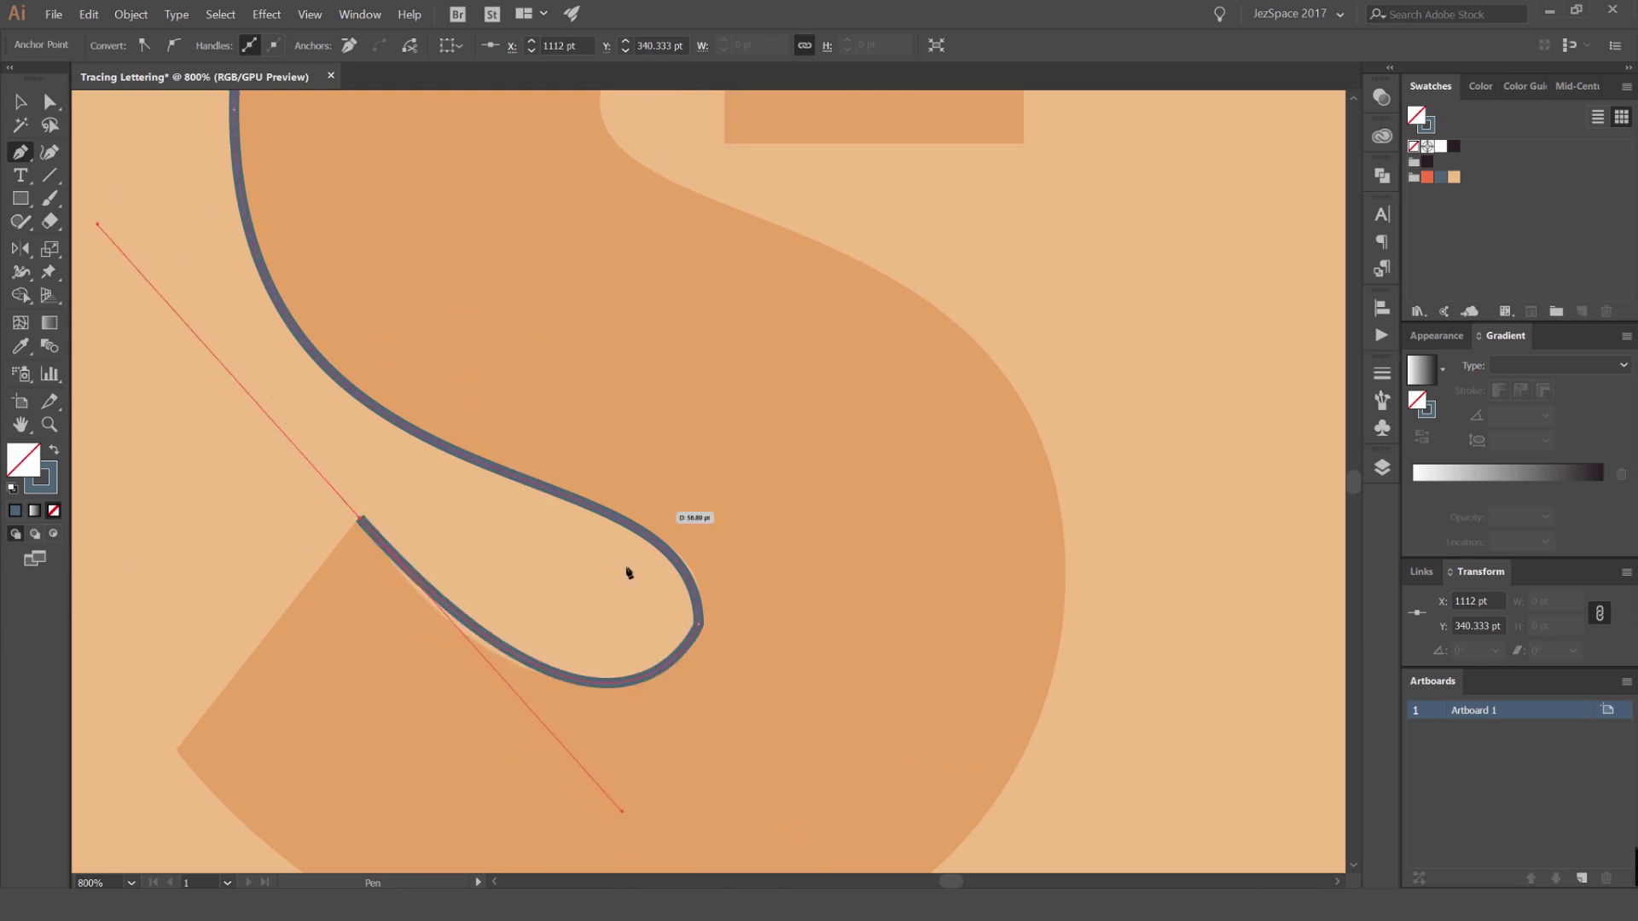
pyautogui.moveTo(521, 504); pyautogui.dragTo(589, 401)
pyautogui.scroll(1, 755, 539)
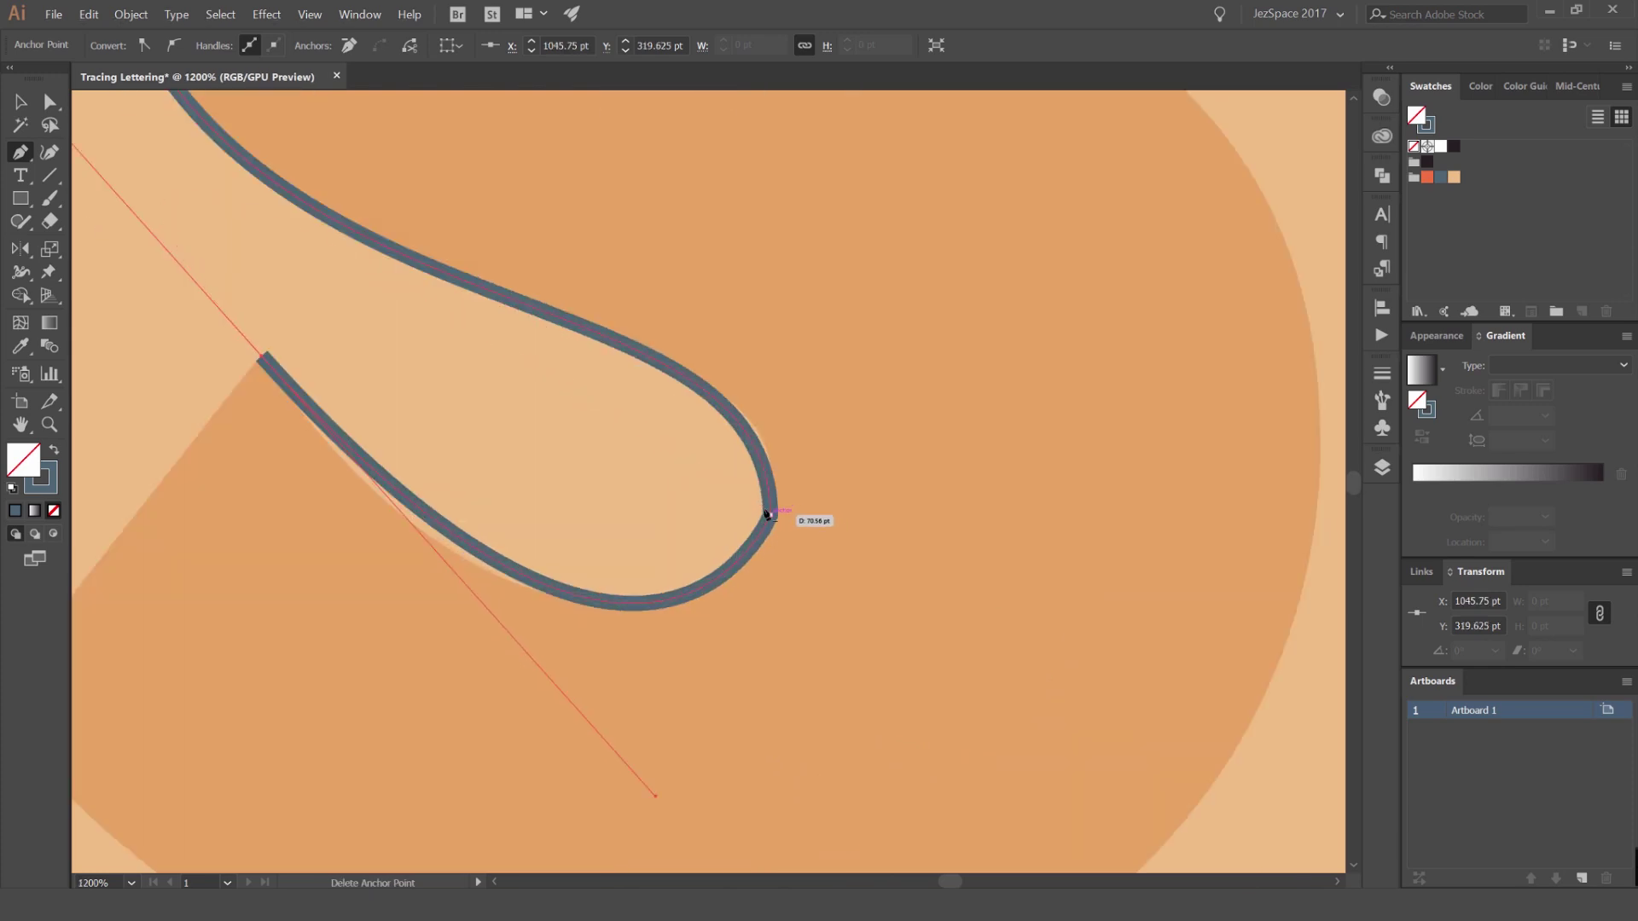
pyautogui.hotkey('ctrl', 'z')
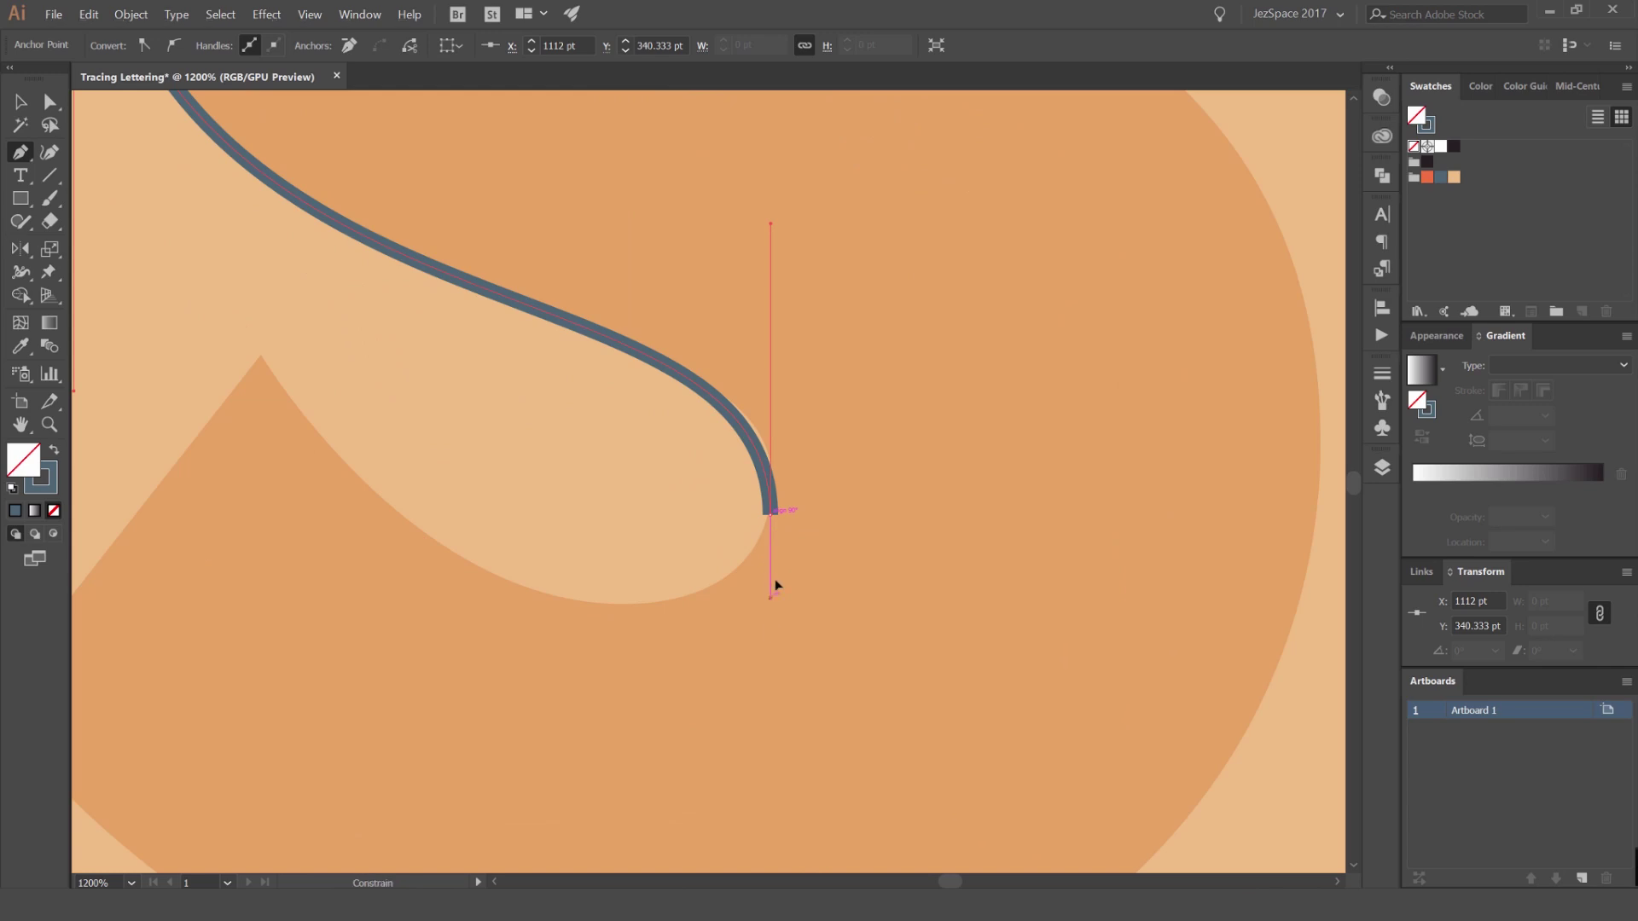
# Curve the path to a slanted-handle anchor near the upper tip of the S's lower-left terminal, remove its outgoing handle, and add the tip corner
pyautogui.scroll(1, 776, 534)
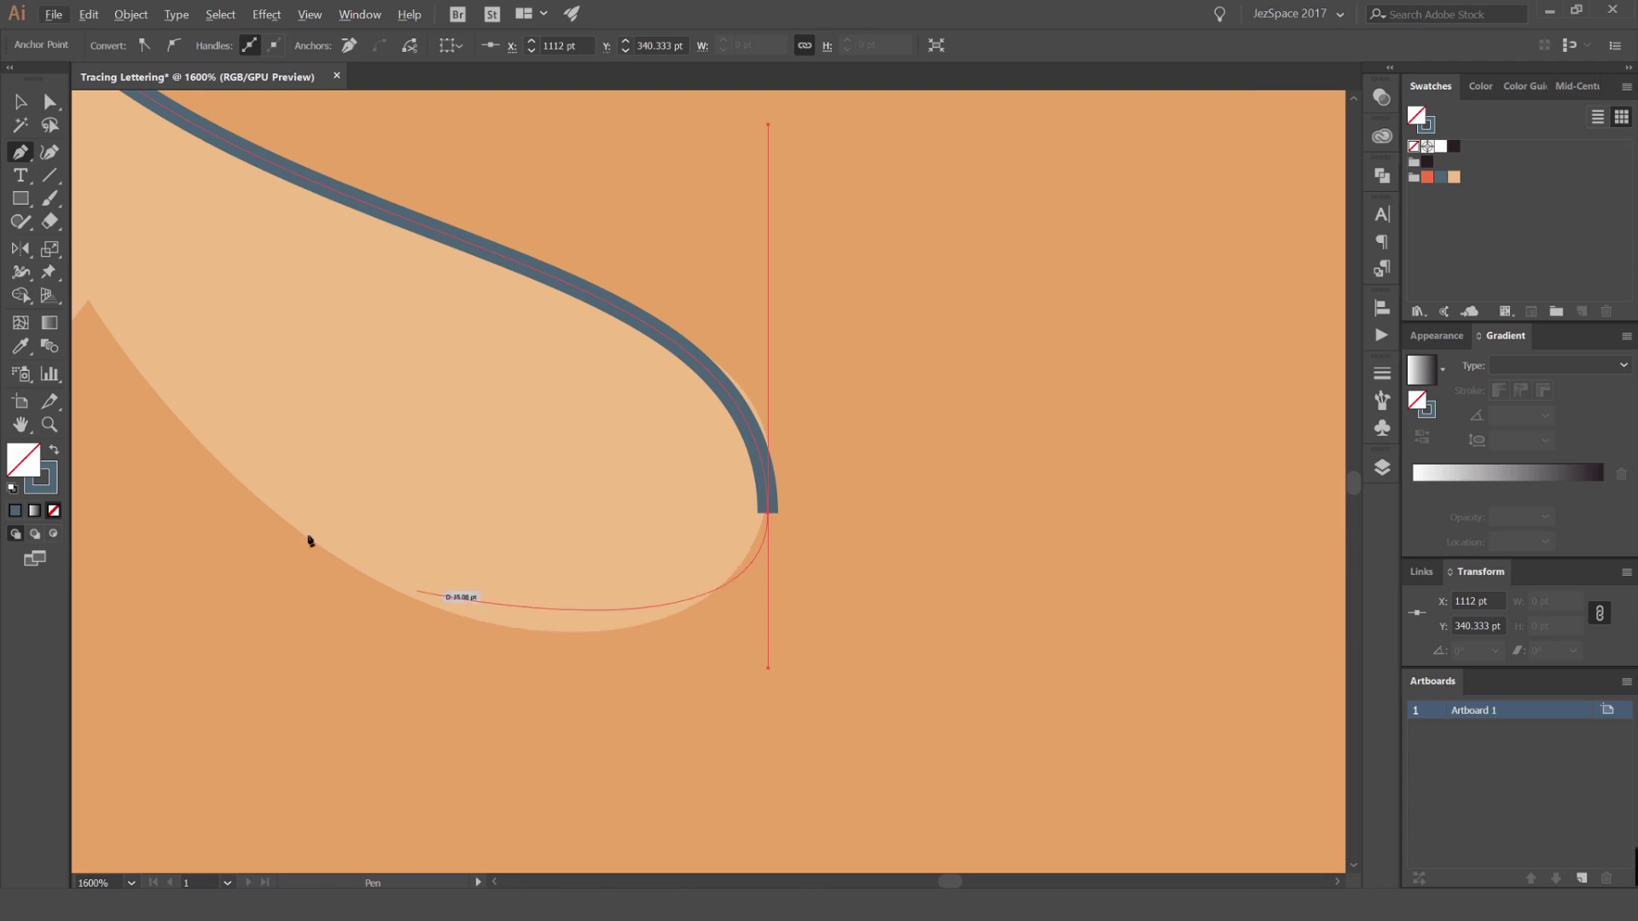
pyautogui.scroll(-1, 201, 461)
pyautogui.moveTo(190, 442); pyautogui.dragTo(269, 380)
pyautogui.scroll(1, 256, 391)
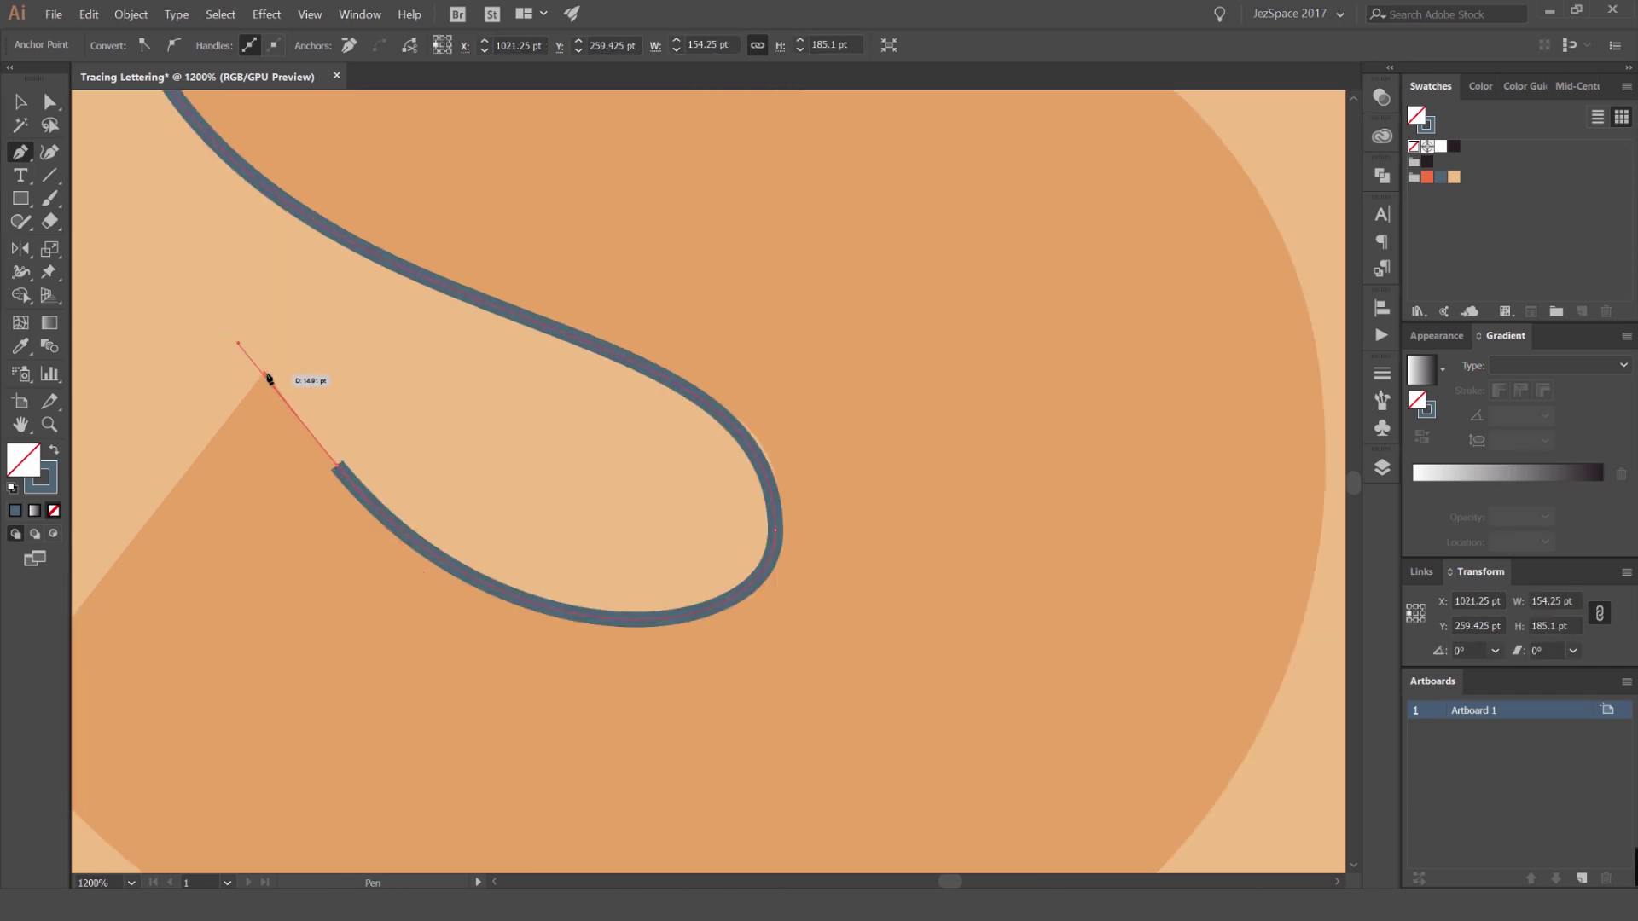
pyautogui.click(340, 465)
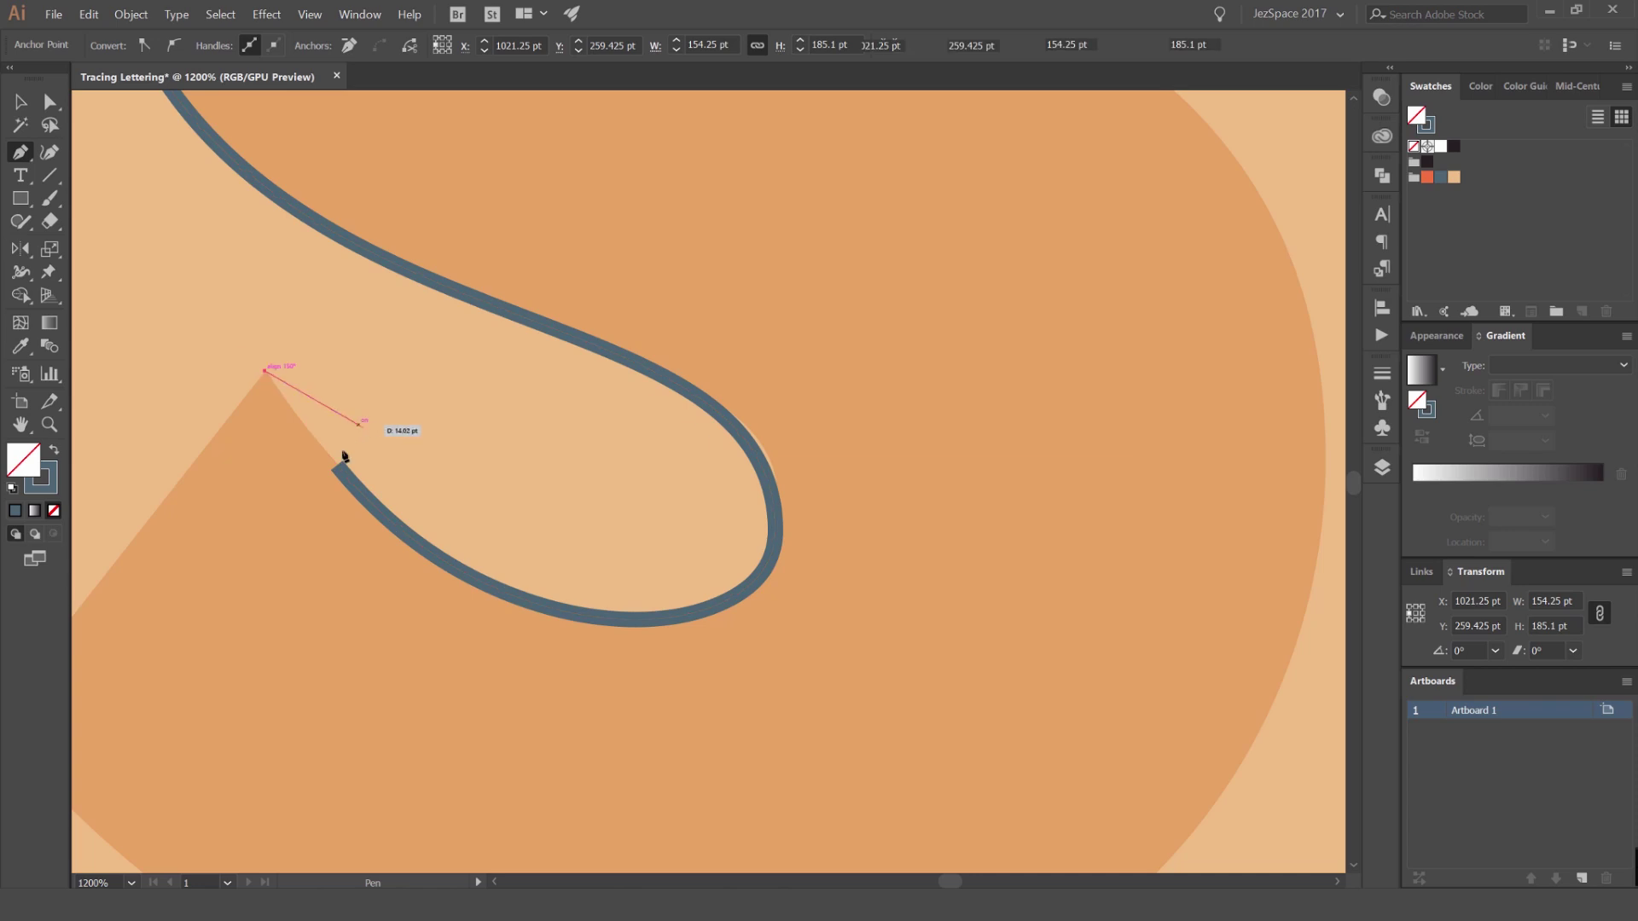
pyautogui.click(267, 372)
pyautogui.click(266, 371)
# Draw a straight edge to the terminal's lower corner and curve the path to a horizontal-handle anchor at the S's bottom extreme, X 1106.125 pt, Y 410.625 pt
pyautogui.scroll(-2, 481, 435)
pyautogui.moveTo(482, 435); pyautogui.dragTo(598, 361)
pyautogui.scroll(-1, 674, 336)
pyautogui.scroll(2, 676, 336)
pyautogui.click(419, 566)
pyautogui.moveTo(725, 831); pyautogui.dragTo(558, 622)
pyautogui.moveTo(743, 592); pyautogui.dragTo(1084, 588)
# Place a smooth vertical-handle anchor at the S's lower-right extreme and fit the curve by shortening the bottom handle and lengthening the right anchor's lower handle
pyautogui.moveTo(1129, 403); pyautogui.dragTo(857, 652)
pyautogui.scroll(-1, 857, 653)
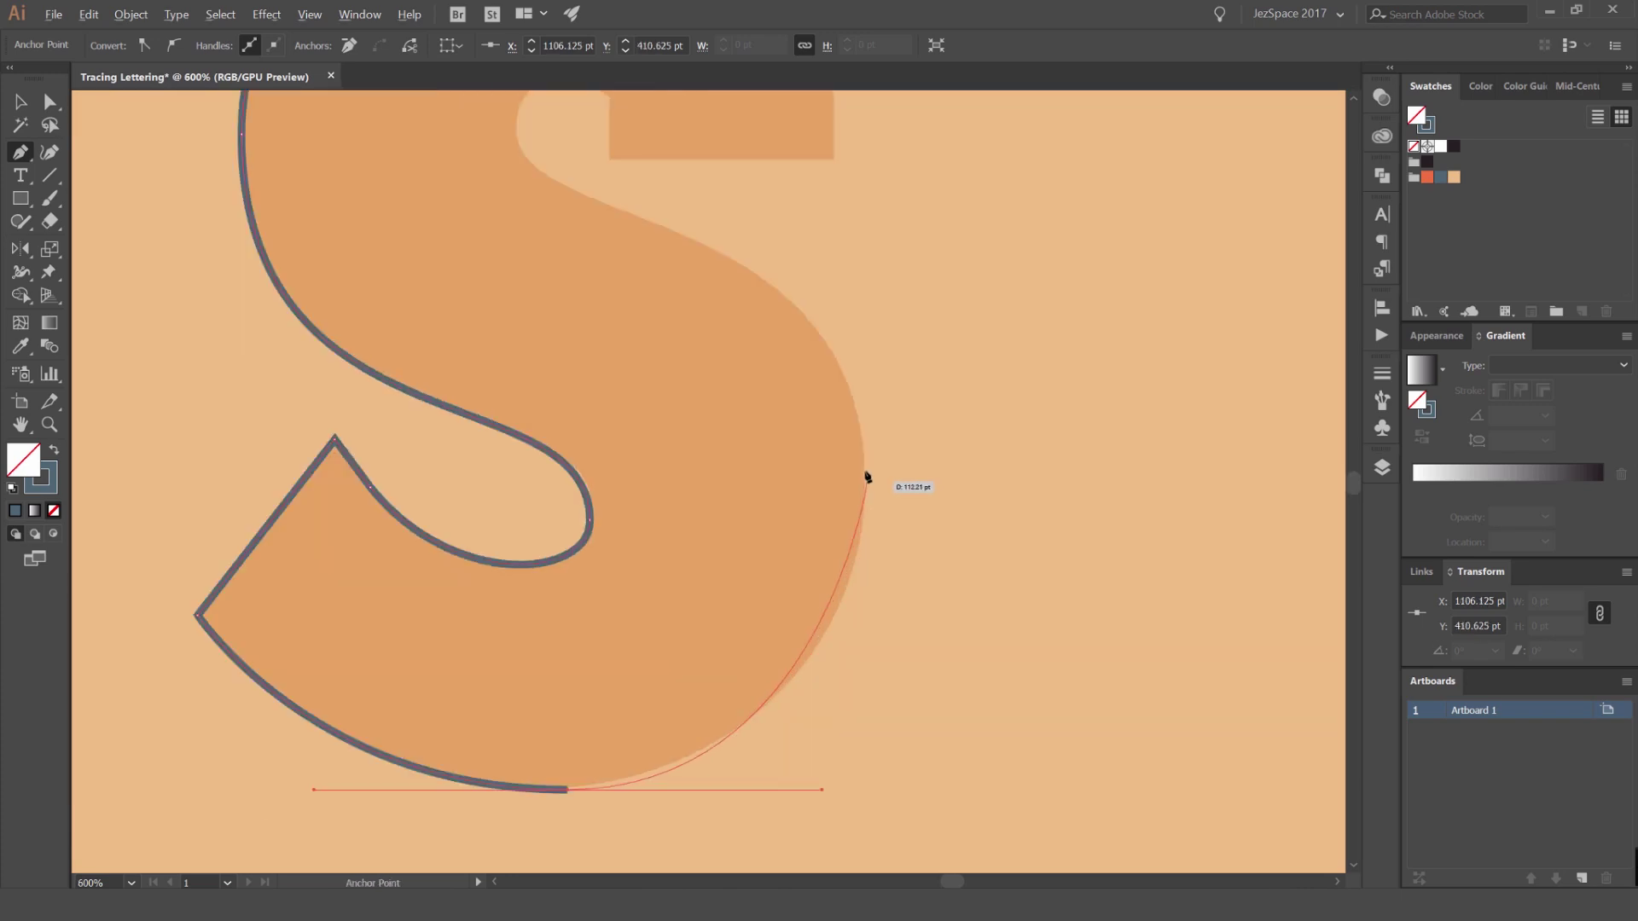
pyautogui.moveTo(863, 456); pyautogui.dragTo(859, 386)
pyautogui.moveTo(821, 789)
pyautogui.mouseDown()
pyautogui.moveTo(779, 785)
pyautogui.moveTo(798, 789)
pyautogui.mouseUp()
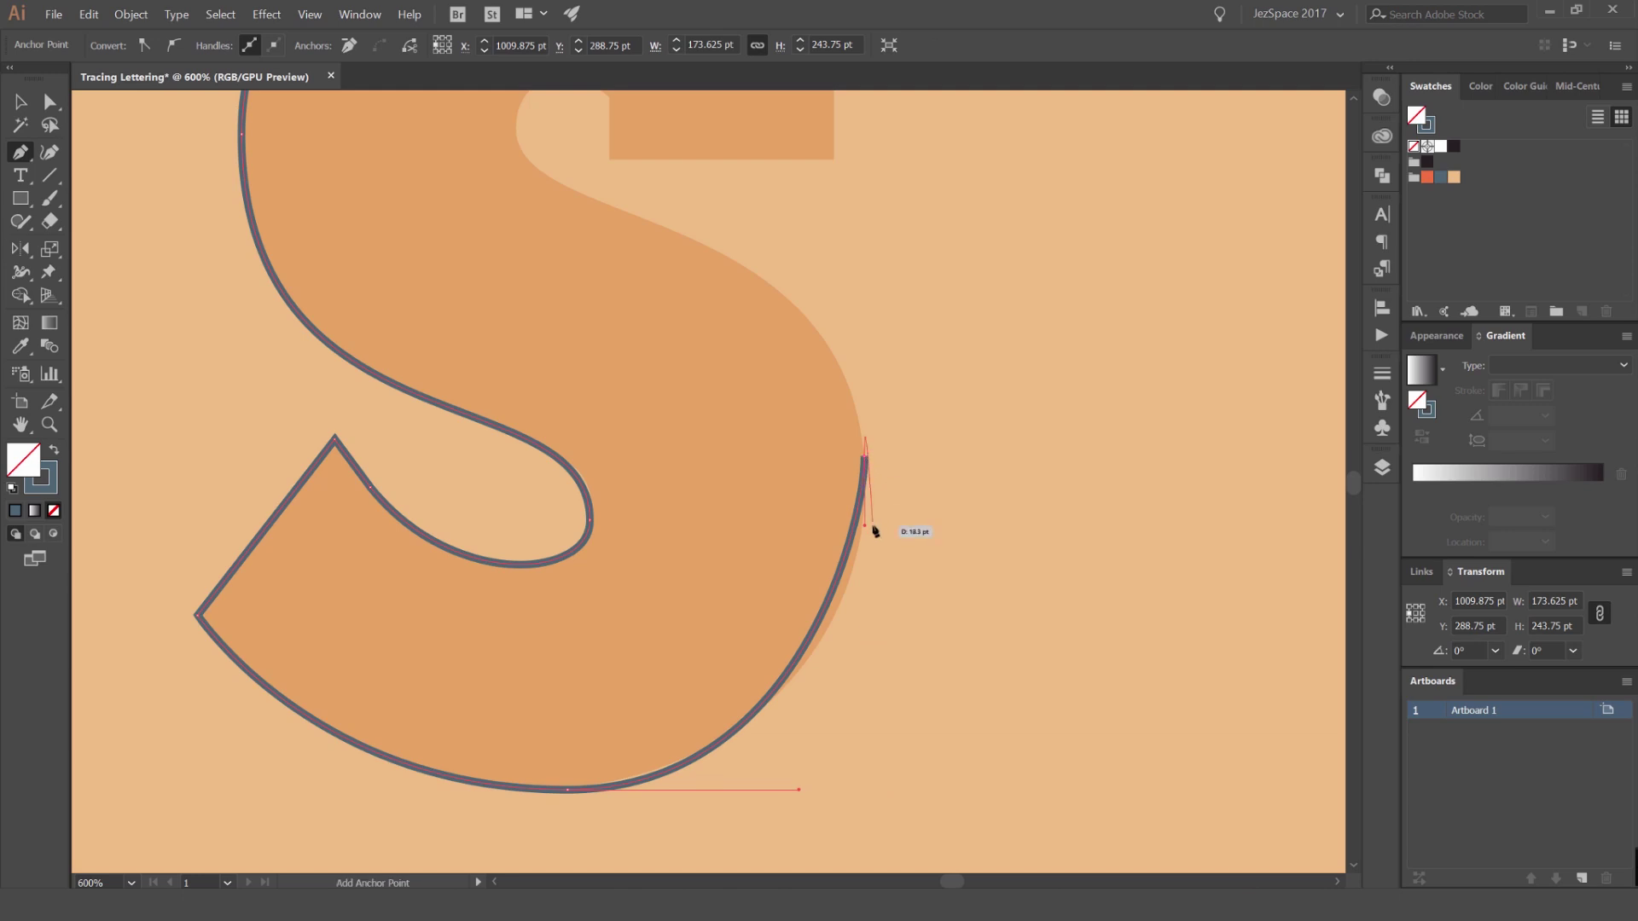
pyautogui.moveTo(869, 519); pyautogui.dragTo(864, 550)
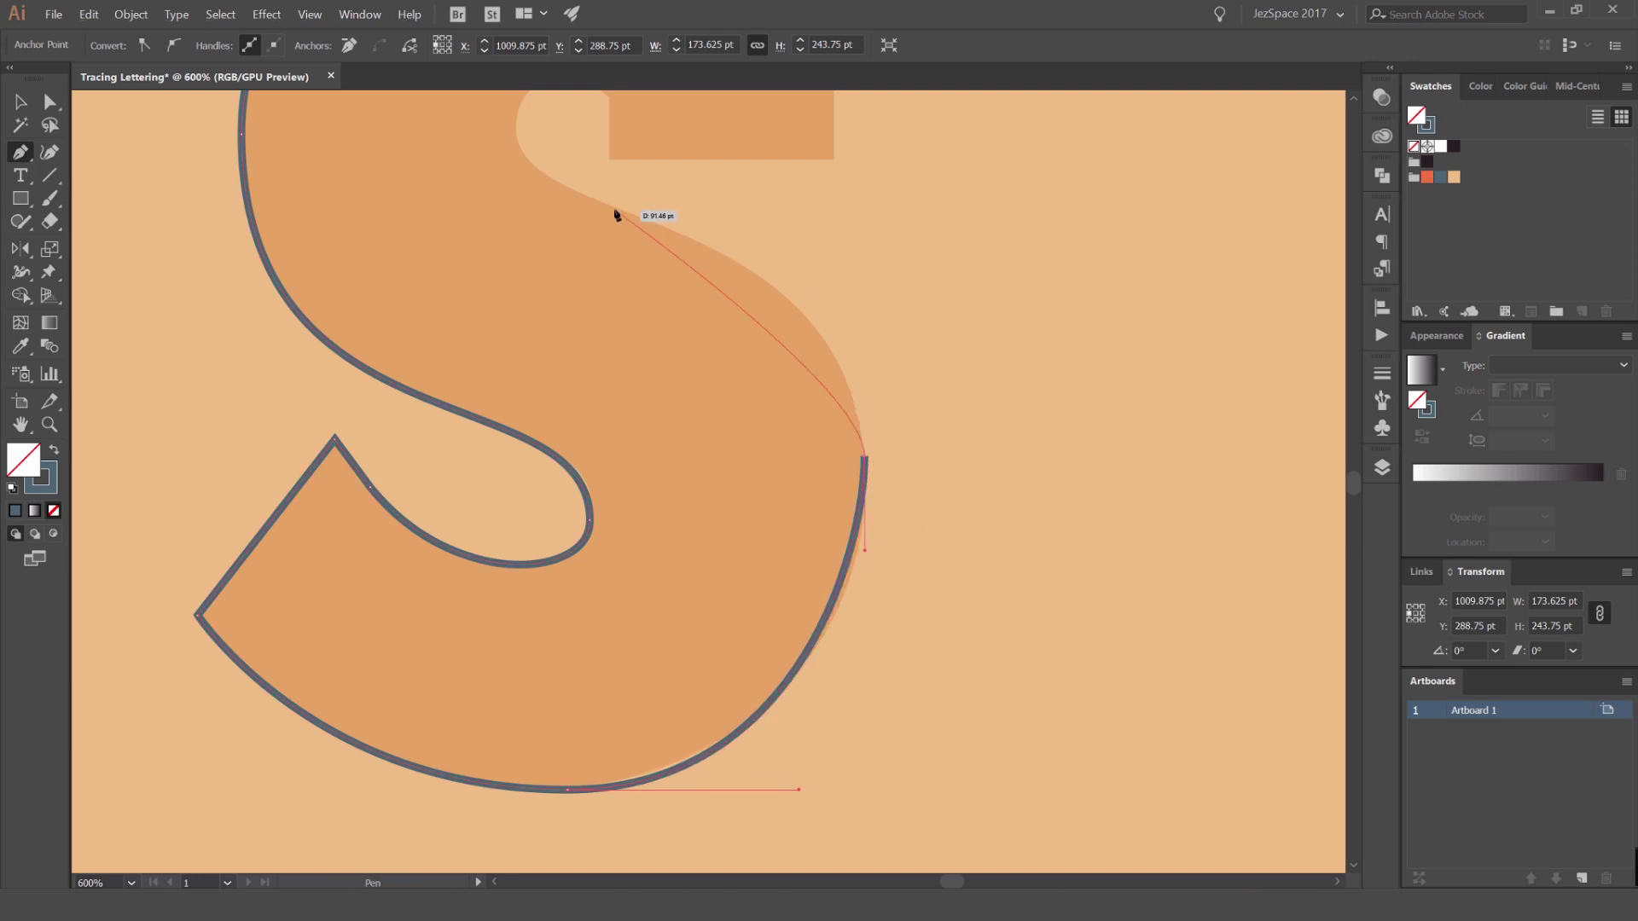
# Curve the path to the upper counter's left extreme, X 1092.833 pt, Y 234.833 pt, with vertical handles and lengthen the right anchor's upper handle to fit
pyautogui.scroll(3, 580, 247)
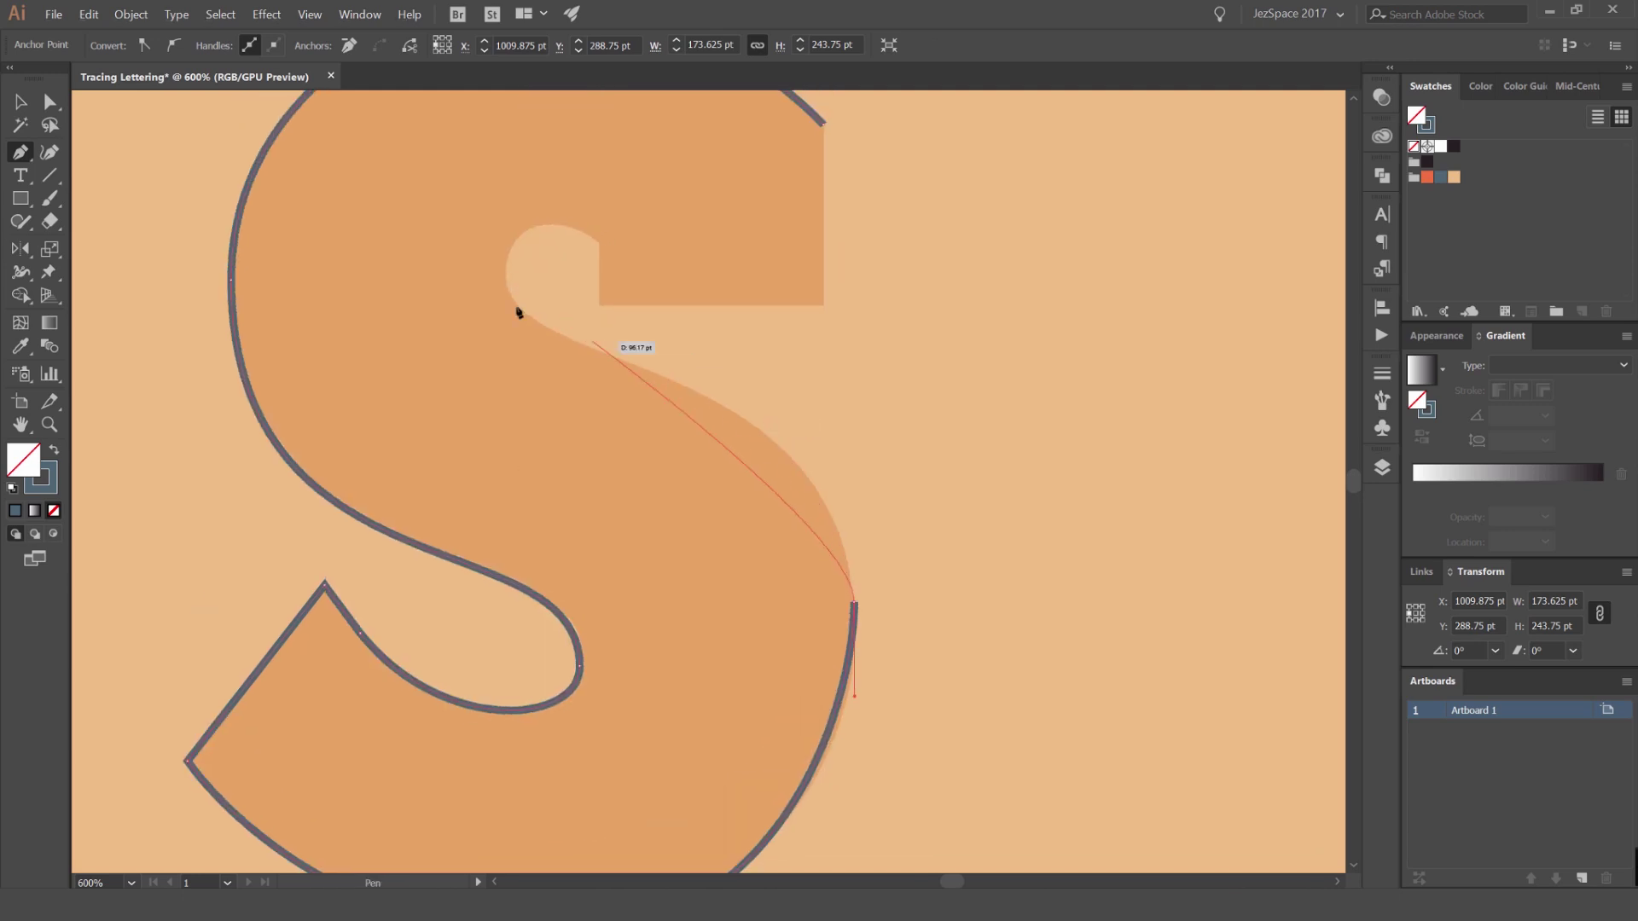
pyautogui.moveTo(507, 262); pyautogui.dragTo(520, 135)
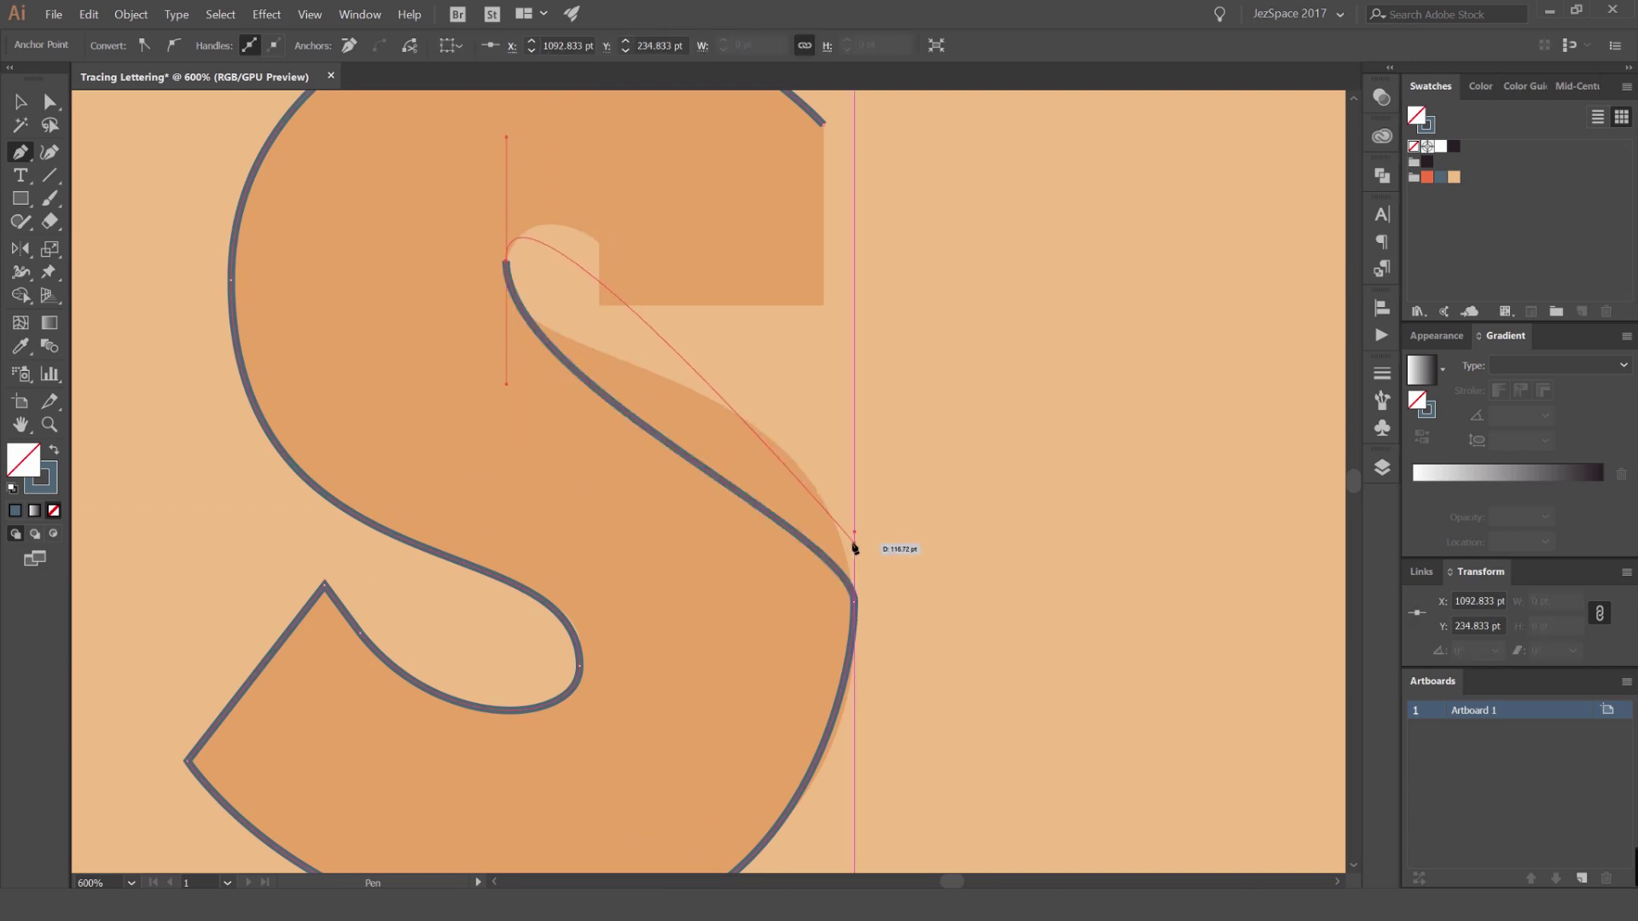
pyautogui.moveTo(857, 517)
pyautogui.mouseDown()
pyautogui.moveTo(869, 329)
pyautogui.moveTo(854, 336)
pyautogui.mouseUp()
pyautogui.keyDown('alt'); pyautogui.click(854, 602); pyautogui.keyUp('alt')
pyautogui.hotkey('ctrl', 'z')
pyautogui.press('a')
pyautogui.click(873, 494)
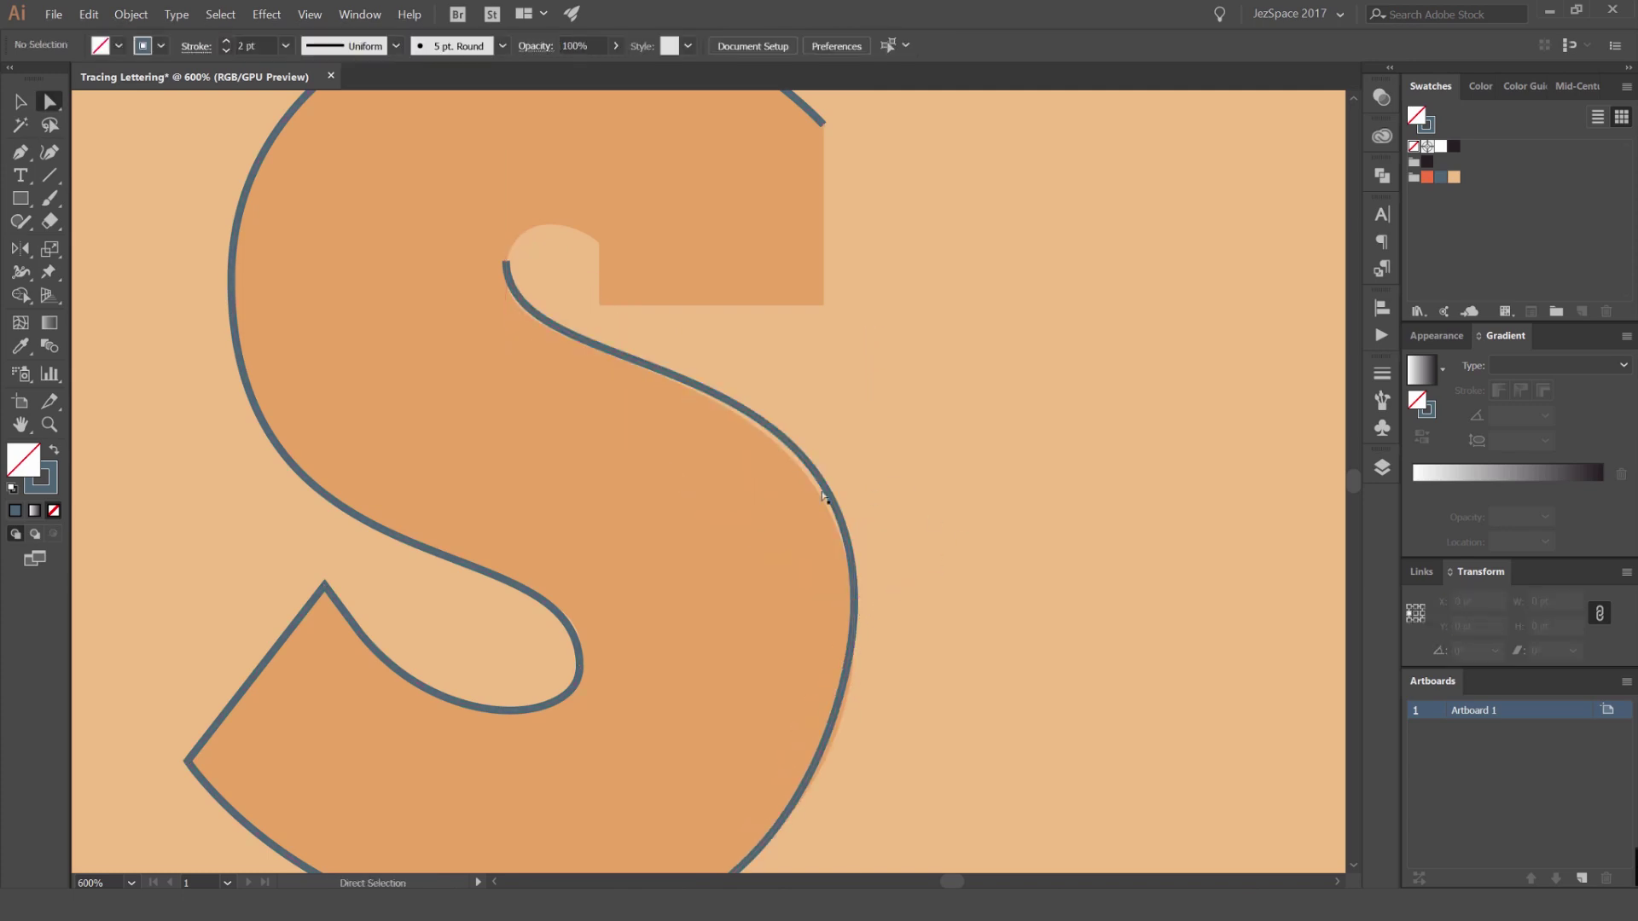
# Nudge the S's right extreme anchor down to X 1183.5 pt, Y 327.667 pt
pyautogui.scroll(1, 880, 603)
pyautogui.click(845, 607)
pyautogui.press('Down')
pyautogui.press('Down')
pyautogui.press('Down')
# Fit the lower-right curve by lengthening the right anchor's lower handle vertically and shortening the bottom anchor's right handle horizontally
pyautogui.moveTo(913, 592); pyautogui.dragTo(875, 407)
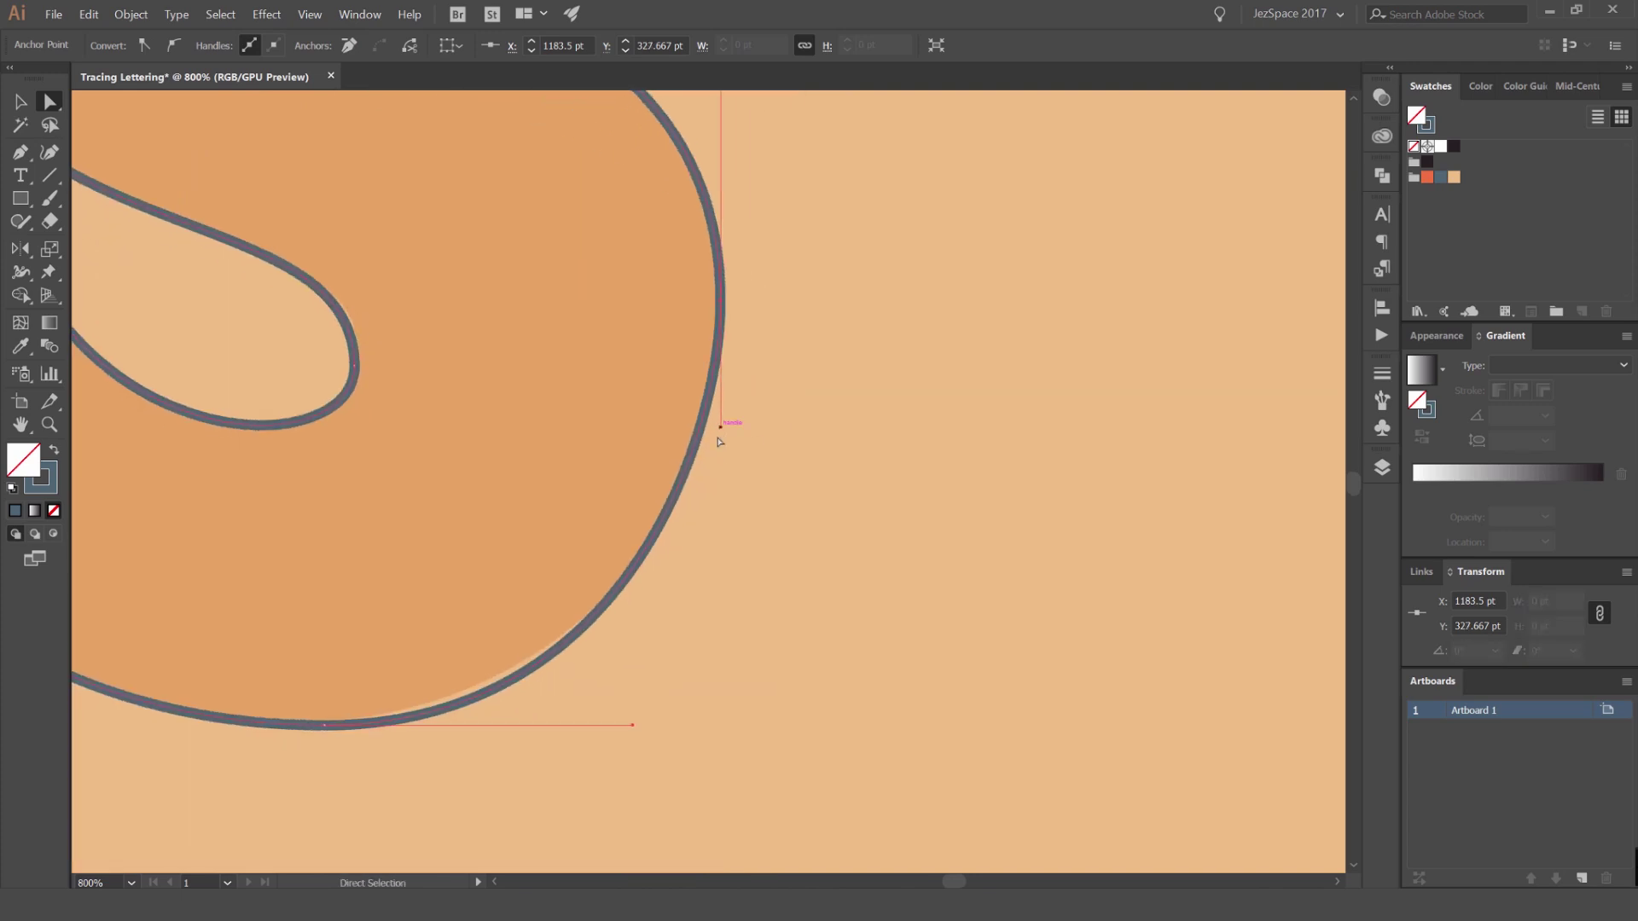
pyautogui.hotkey('shift', 'c')
pyautogui.moveTo(721, 426); pyautogui.dragTo(720, 483)
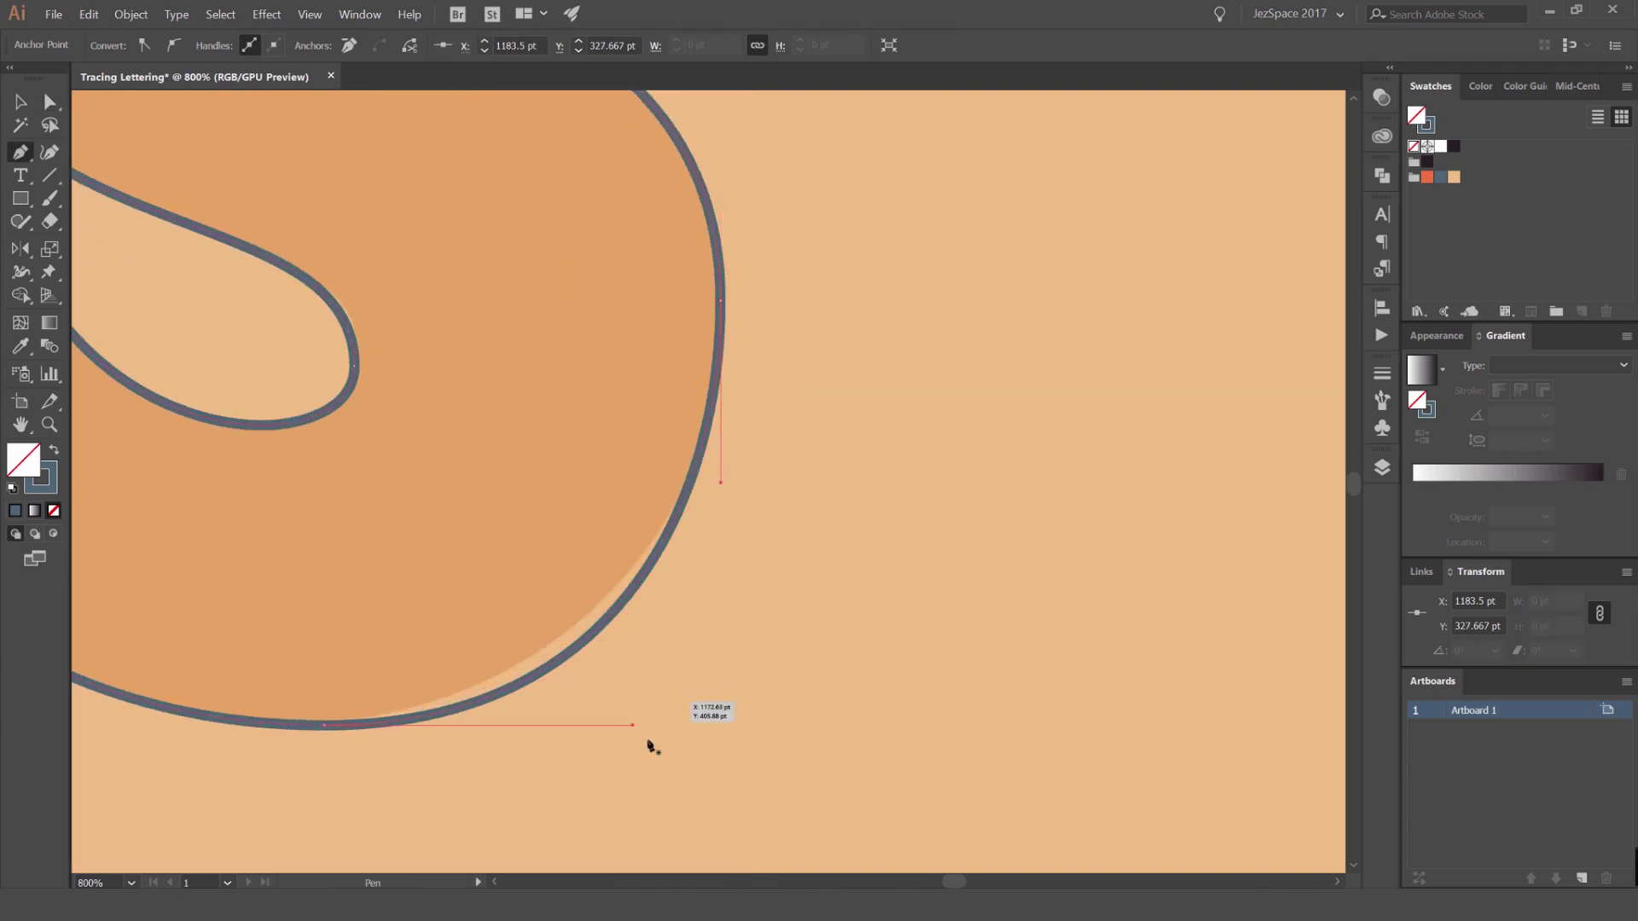
pyautogui.moveTo(632, 726); pyautogui.dragTo(575, 726)
pyautogui.moveTo(721, 483); pyautogui.dragTo(717, 514)
pyautogui.moveTo(575, 726); pyautogui.dragTo(553, 727)
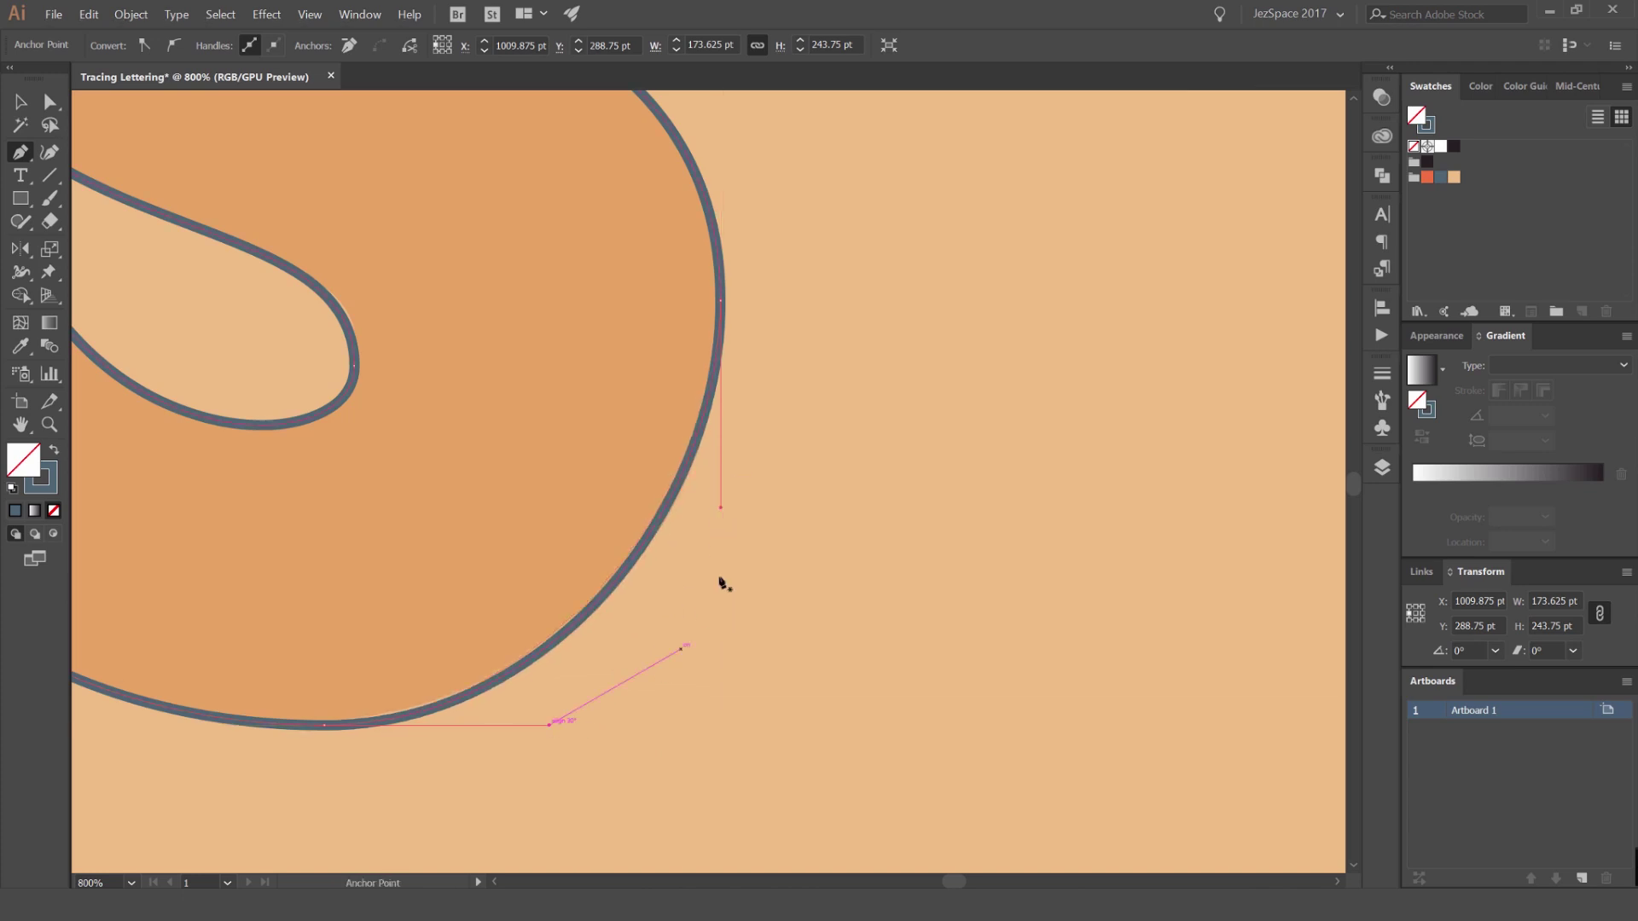
# Resume the path from its end anchor at X 1092.833 pt, Y 234.833 pt and pull a vertical handle upward from it
pyautogui.press('space')
pyautogui.moveTo(731, 396); pyautogui.dragTo(823, 591)
pyautogui.hotkey('ctrl', '-')
pyautogui.hotkey('ctrl', '-')
pyautogui.hotkey('ctrl', '-')
pyautogui.scroll(4, 683, 315)
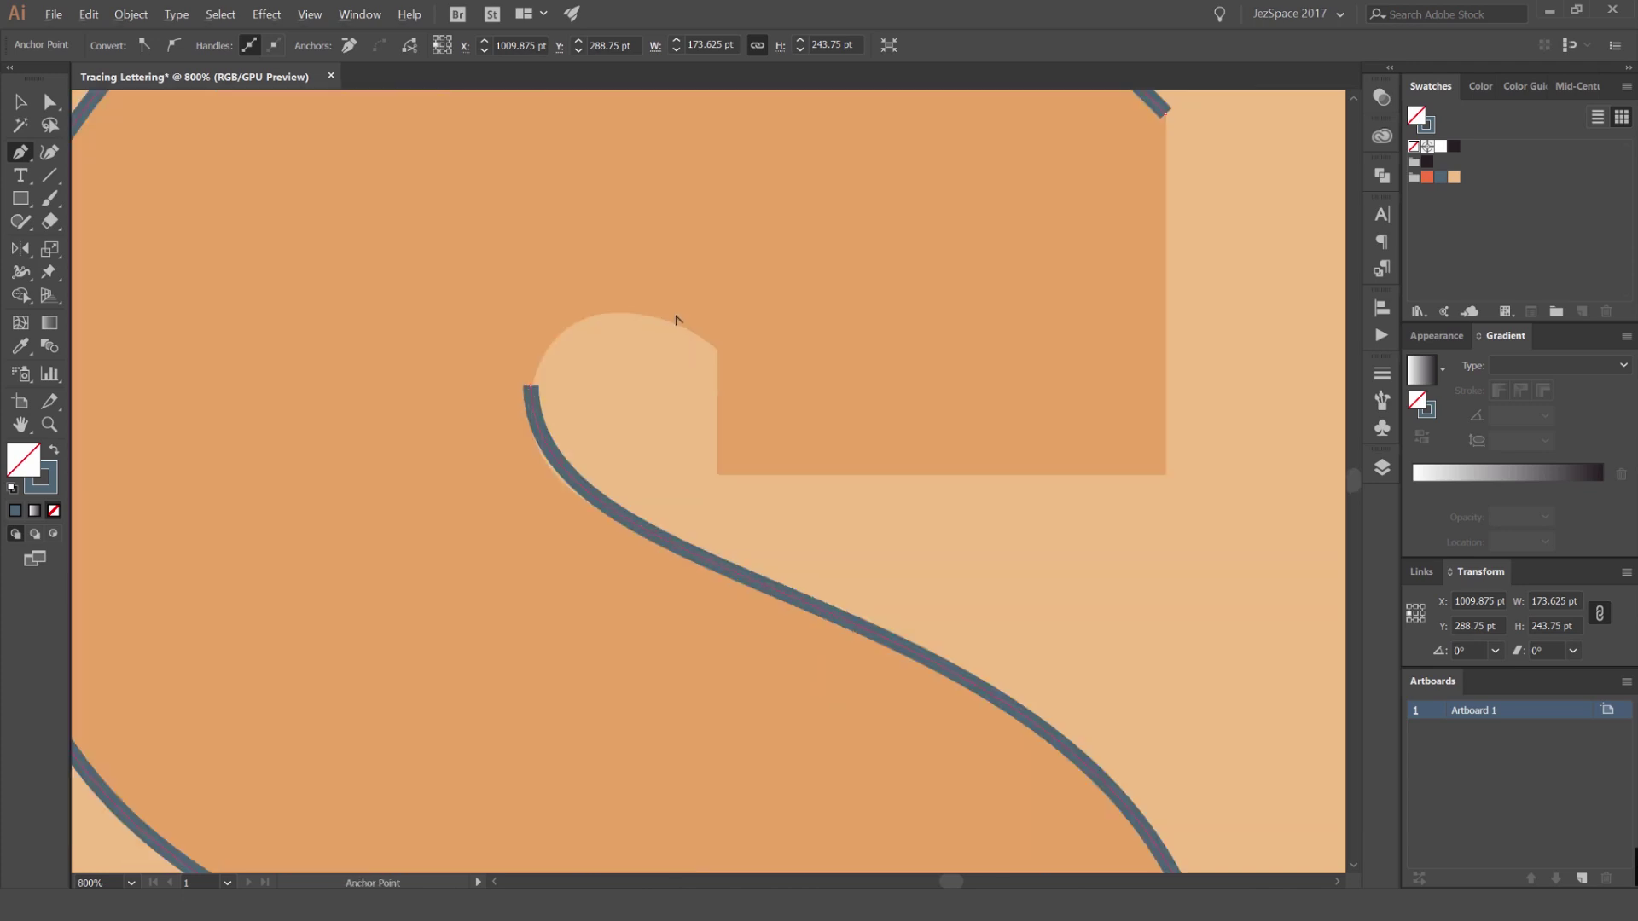
pyautogui.click(531, 387)
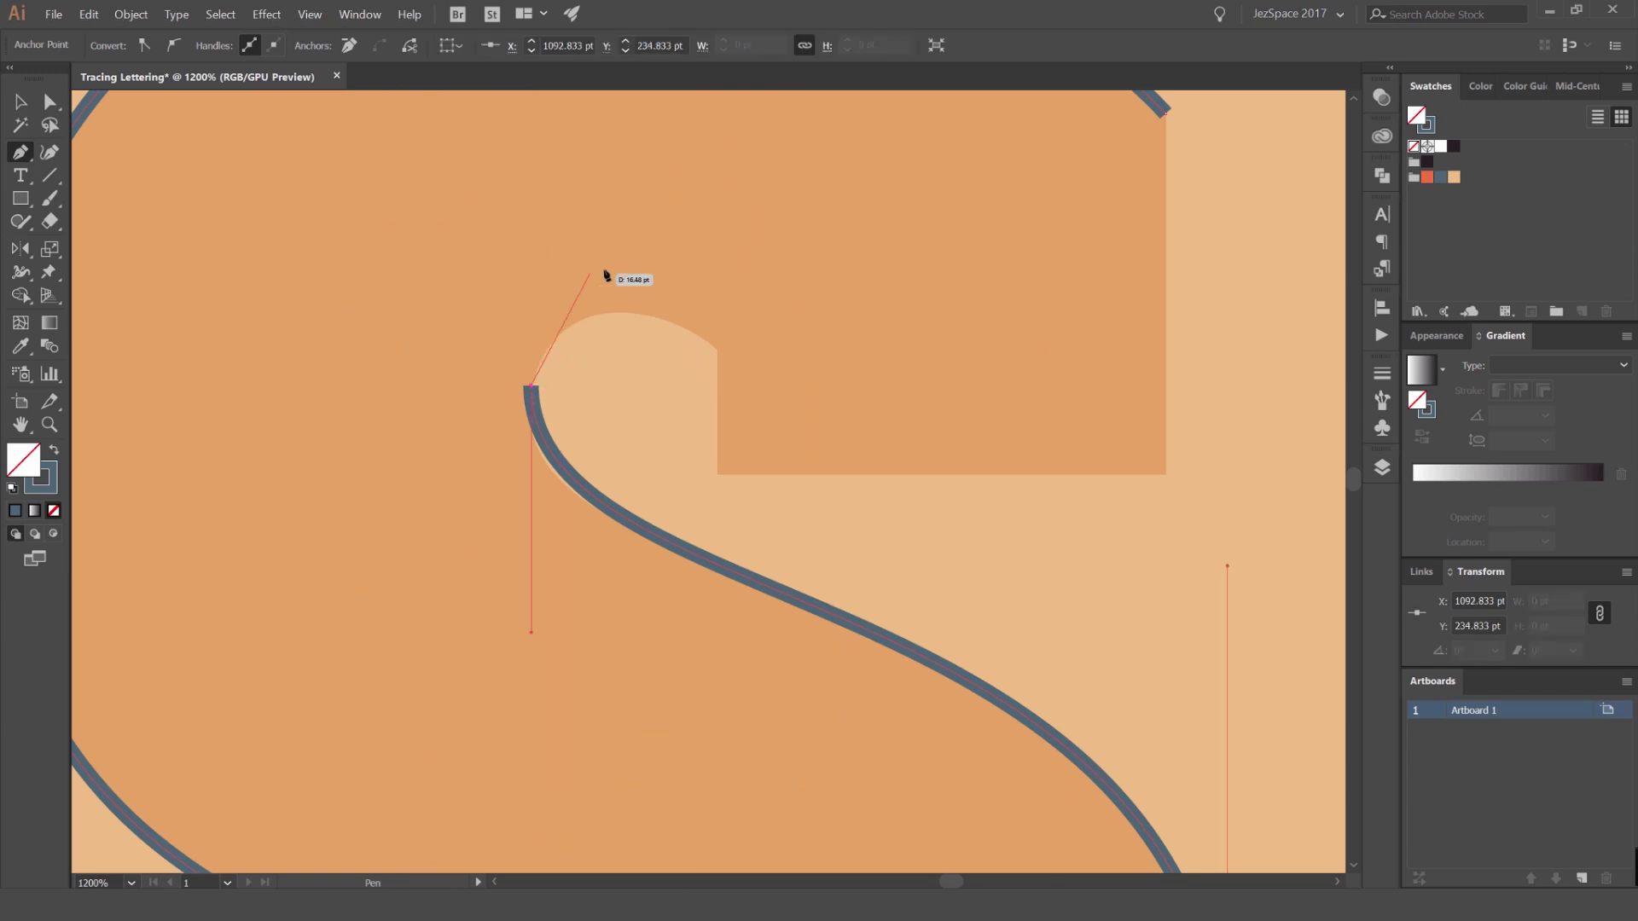
pyautogui.moveTo(530, 386); pyautogui.dragTo(539, 248)
# Curve the path to the upper counter's right corner, X 1117 pt, Y 230.125 pt, with vertical handles and adjust the upper handles on both sides
pyautogui.scroll(1, 661, 366)
pyautogui.click(737, 350)
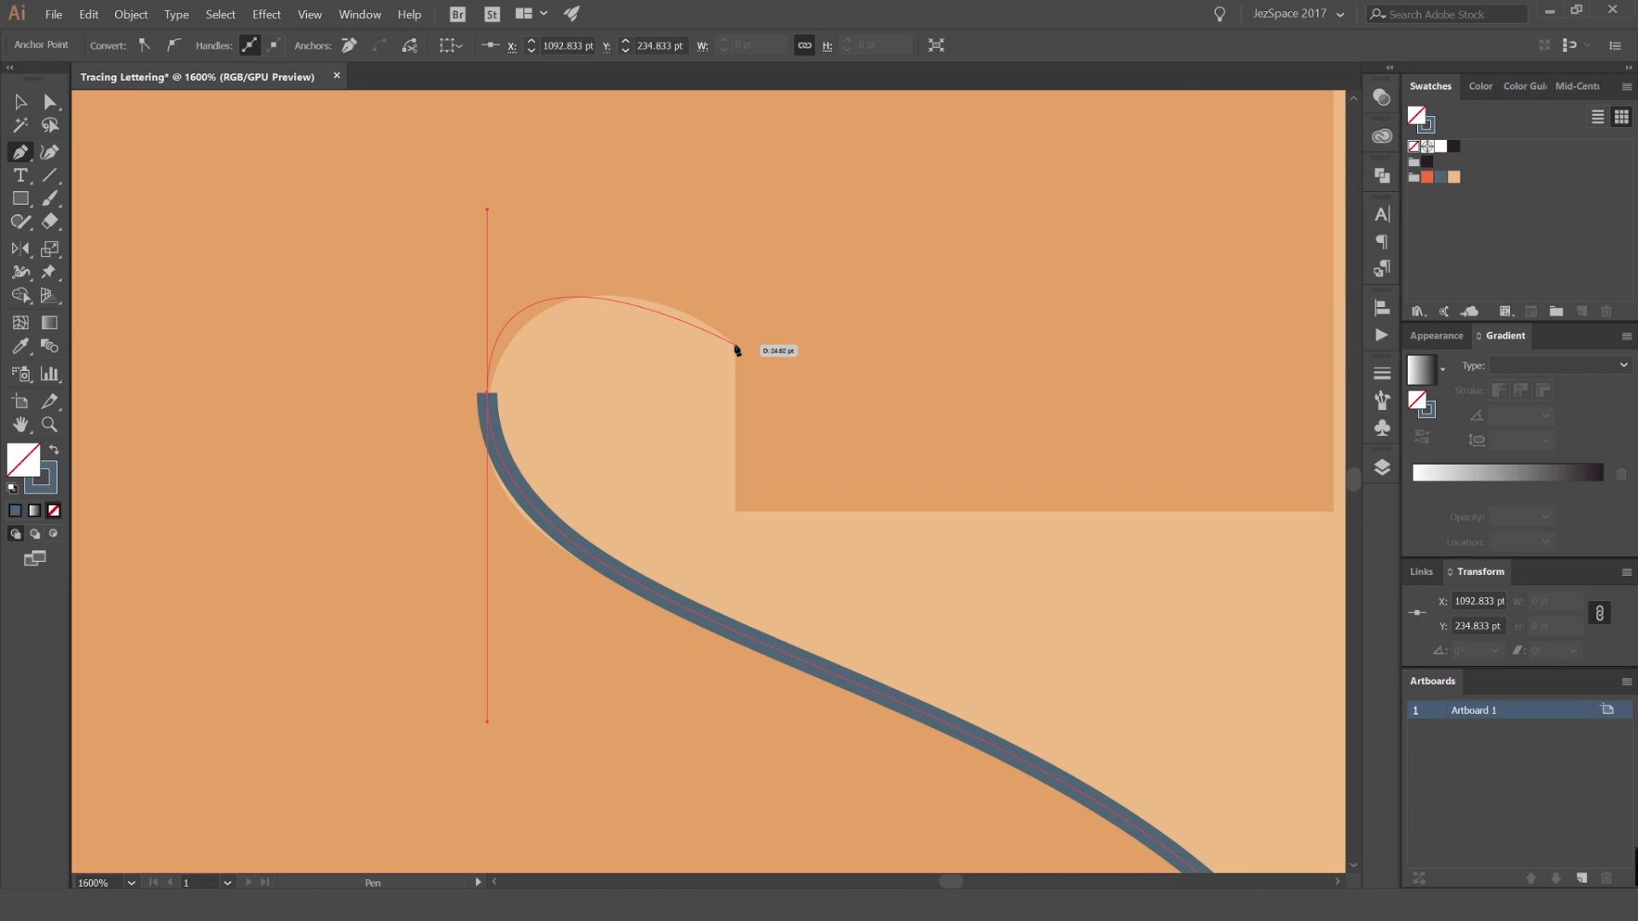
pyautogui.moveTo(737, 350)
pyautogui.mouseDown()
pyautogui.moveTo(738, 406)
pyautogui.moveTo(737, 391)
pyautogui.mouseUp()
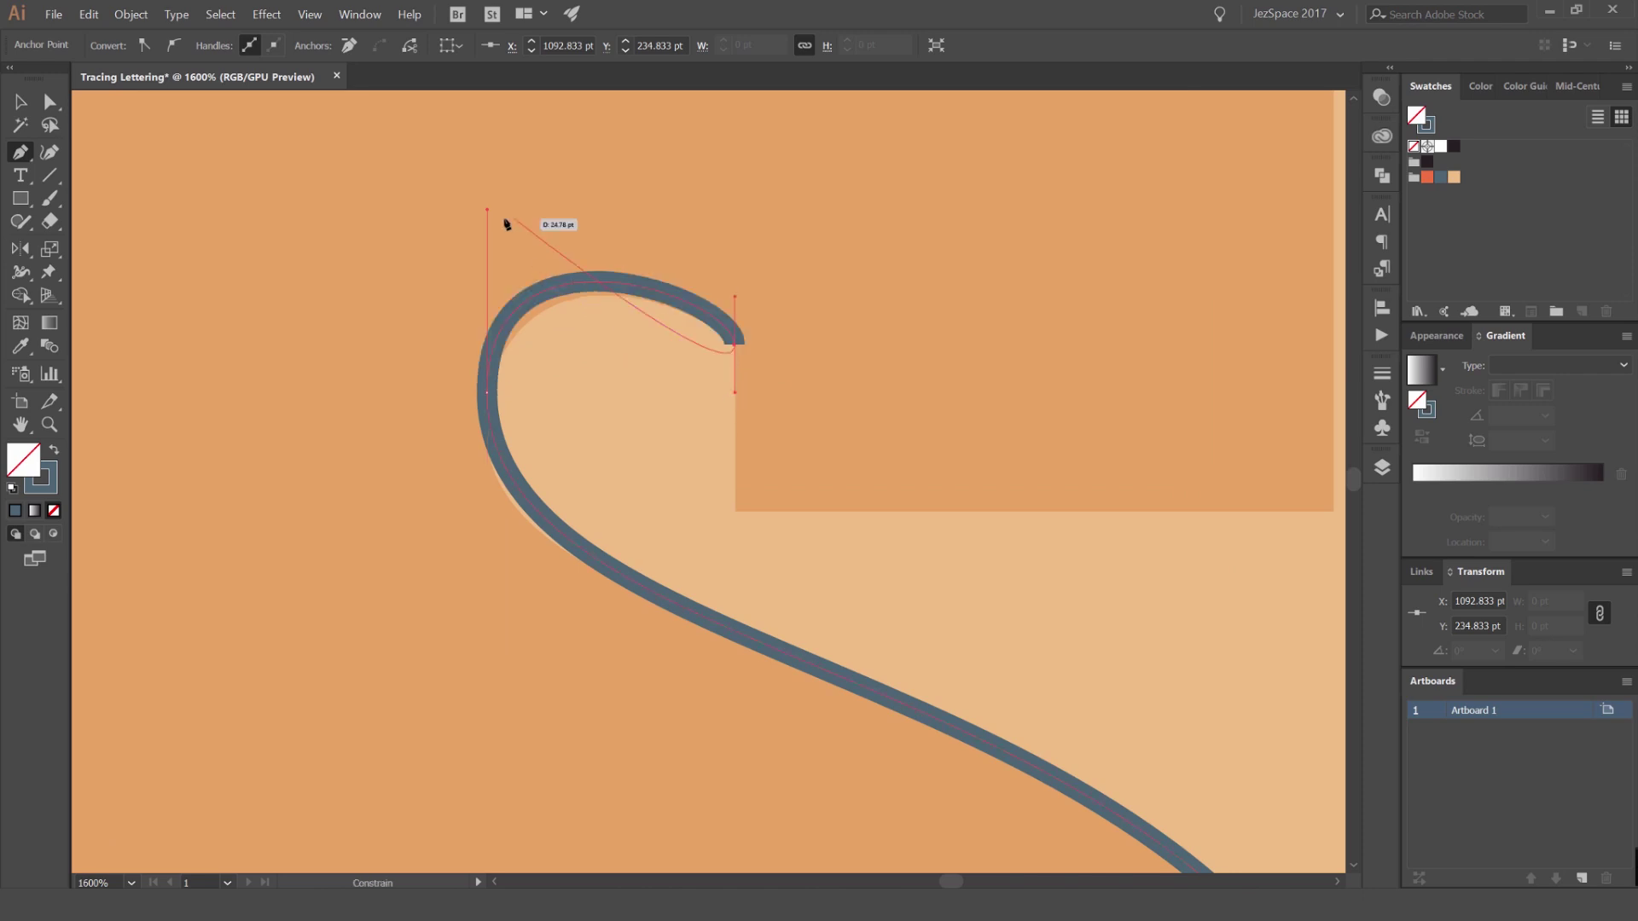
pyautogui.moveTo(484, 244); pyautogui.dragTo(487, 250)
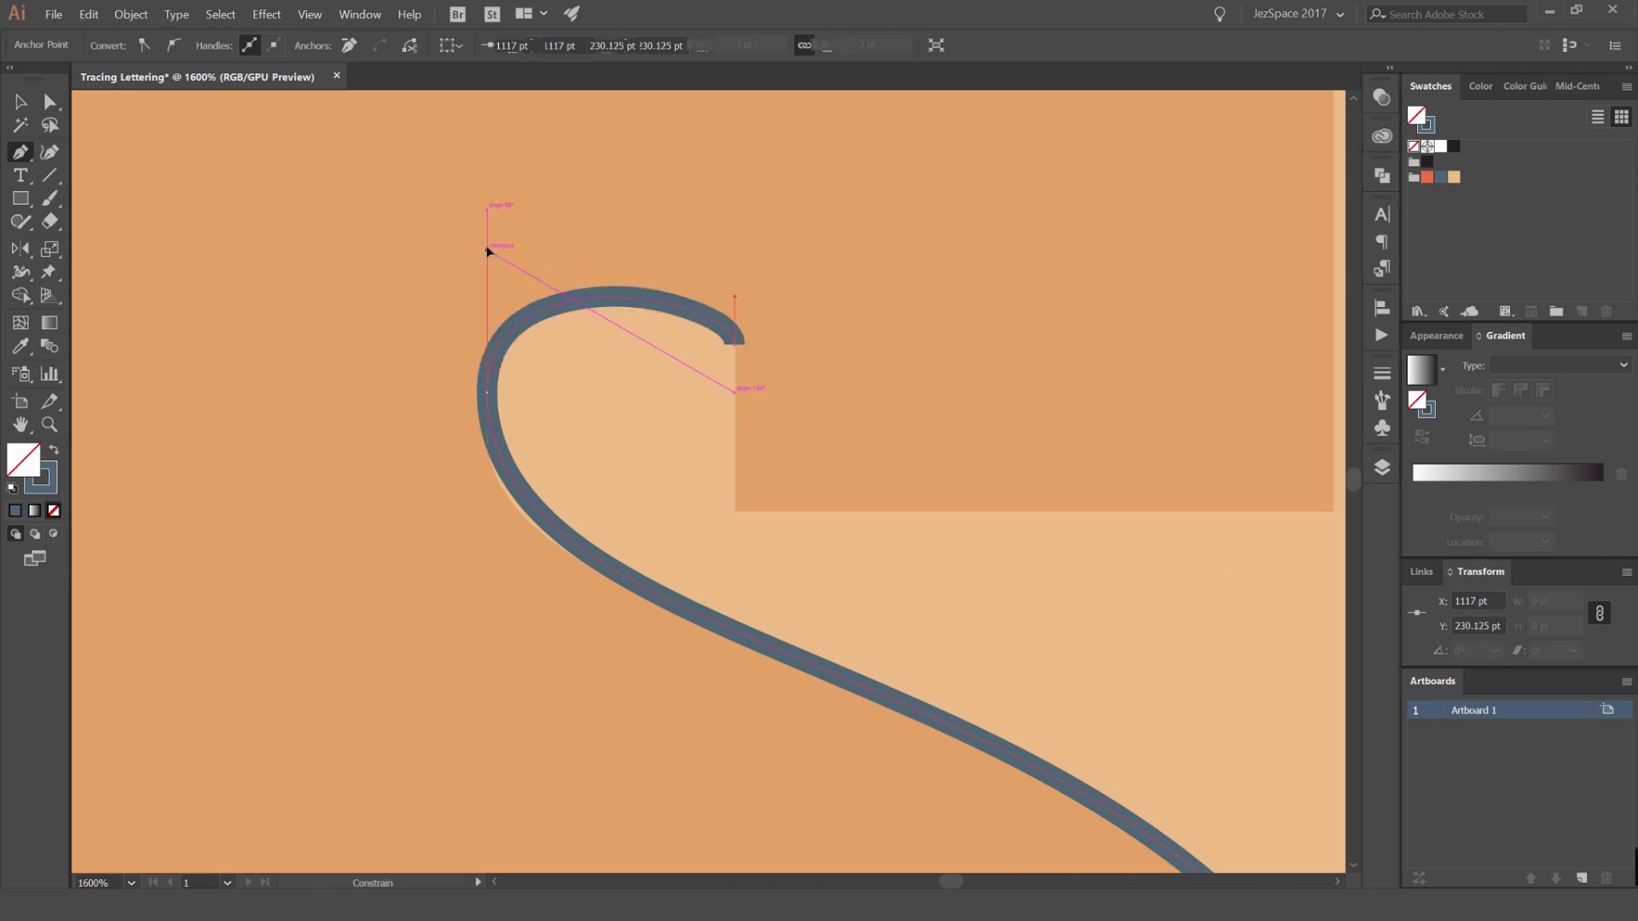
pyautogui.keyDown('ctrl'); pyautogui.click(735, 334); pyautogui.keyUp('ctrl')
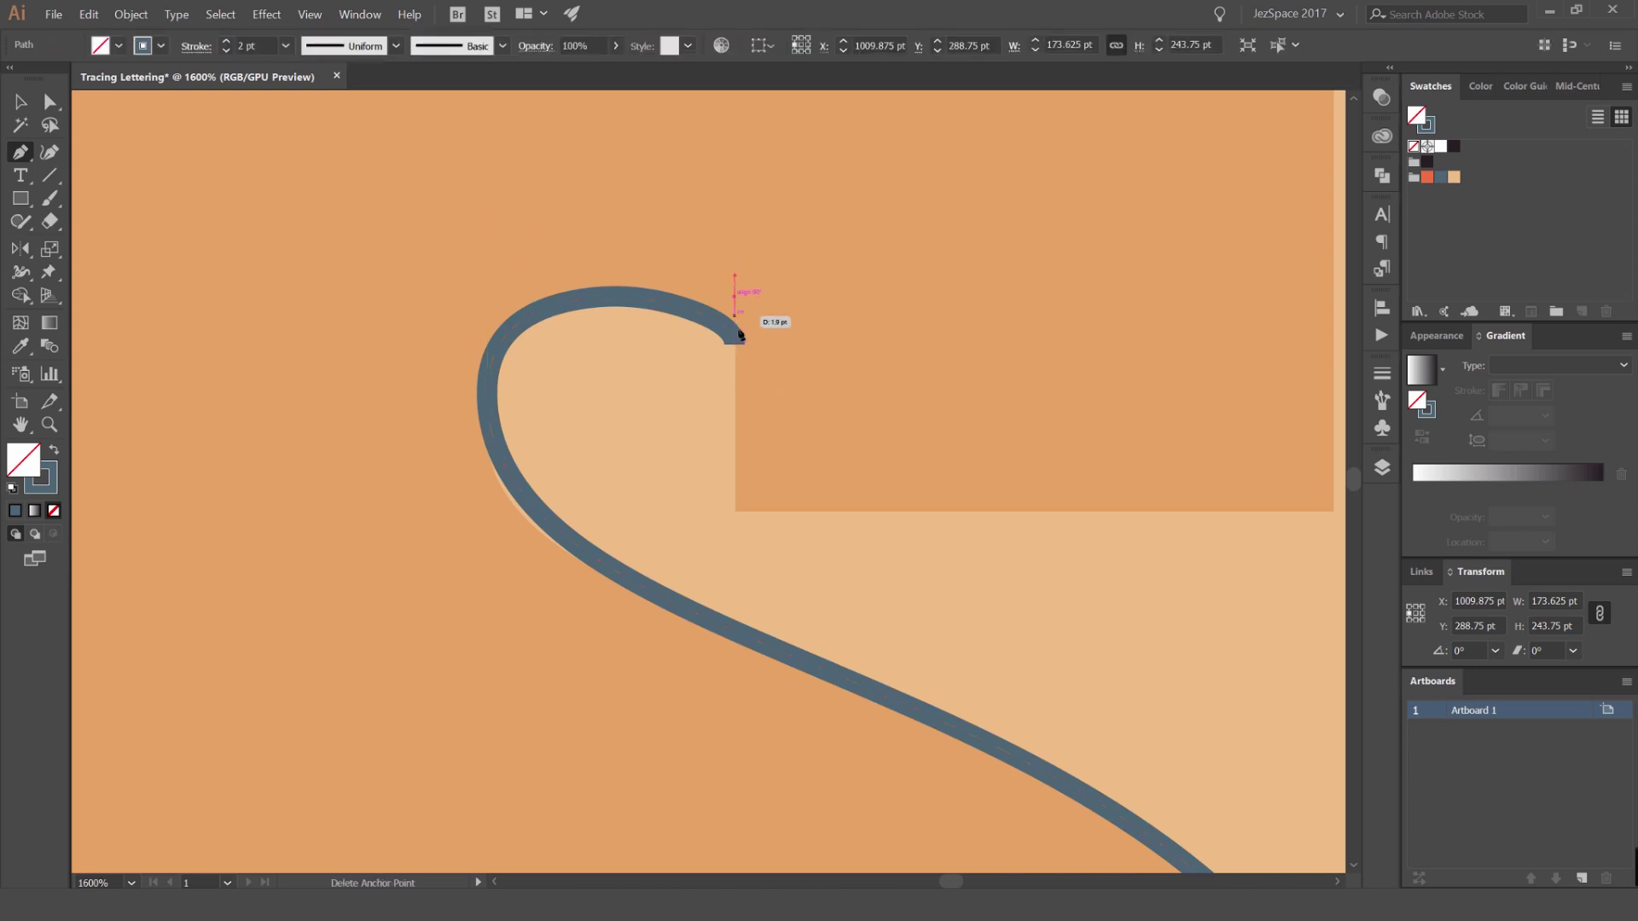
pyautogui.moveTo(740, 298); pyautogui.dragTo(735, 256)
# Add straight edges down and across through the terminal's lower-right corner, X 1175.688 pt, Y 246.25 pt, and close the path at its upper-right start anchor
pyautogui.moveTo(734, 343); pyautogui.dragTo(738, 510)
pyautogui.click(738, 509)
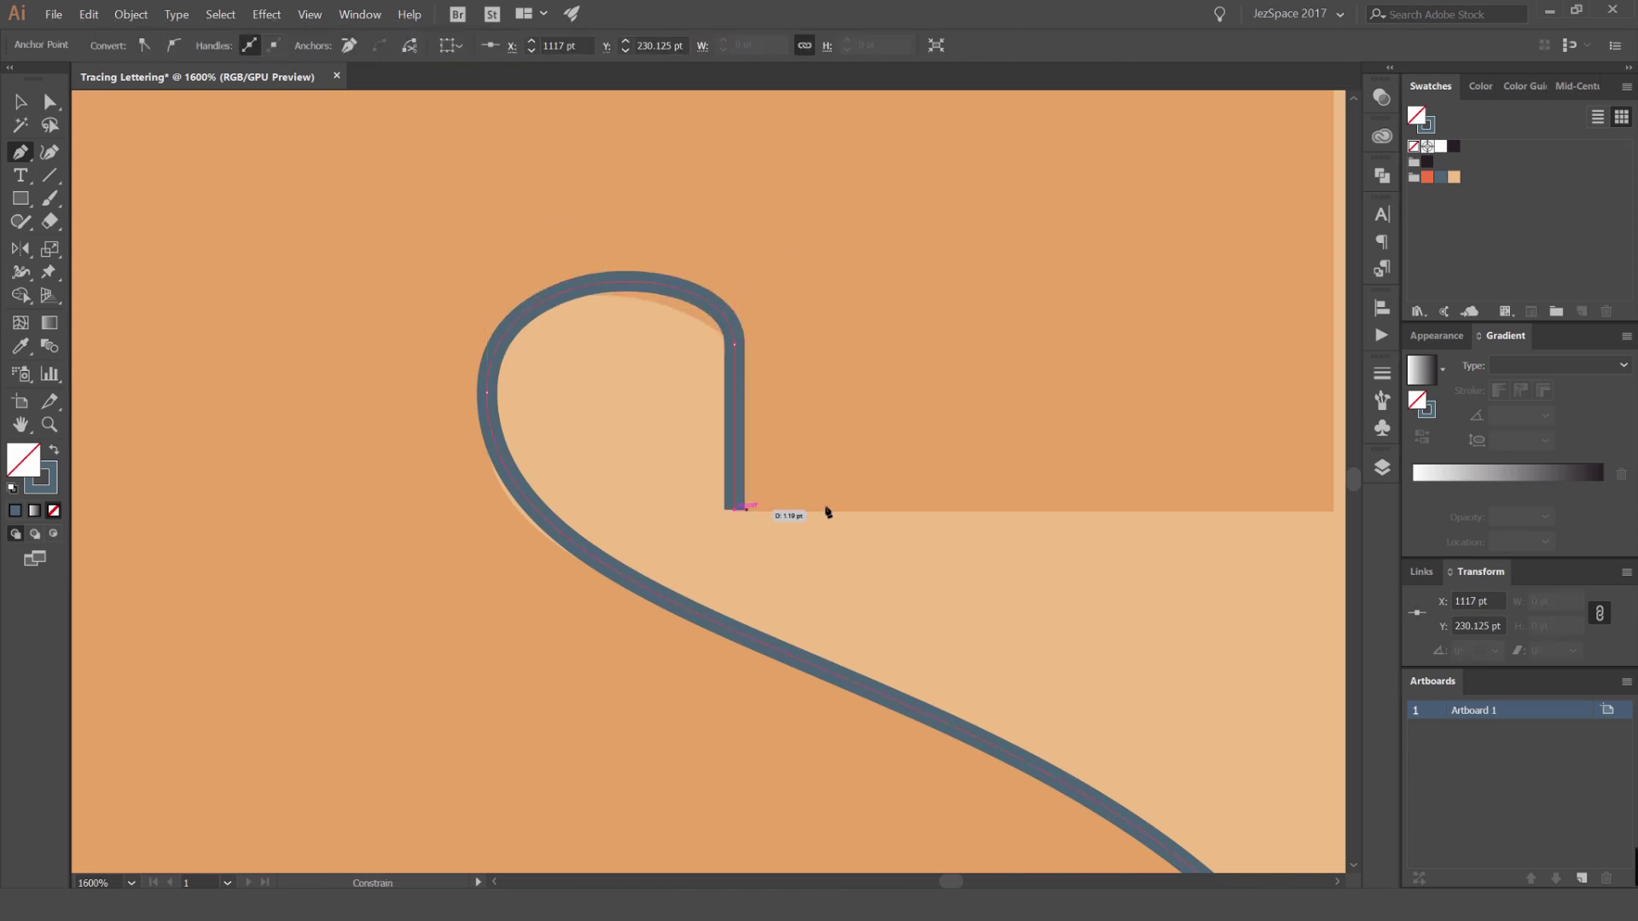
pyautogui.hscroll(5, 827, 511)
pyautogui.scroll(-1, 826, 512)
pyautogui.click(820, 456)
pyautogui.scroll(-2, 837, 387)
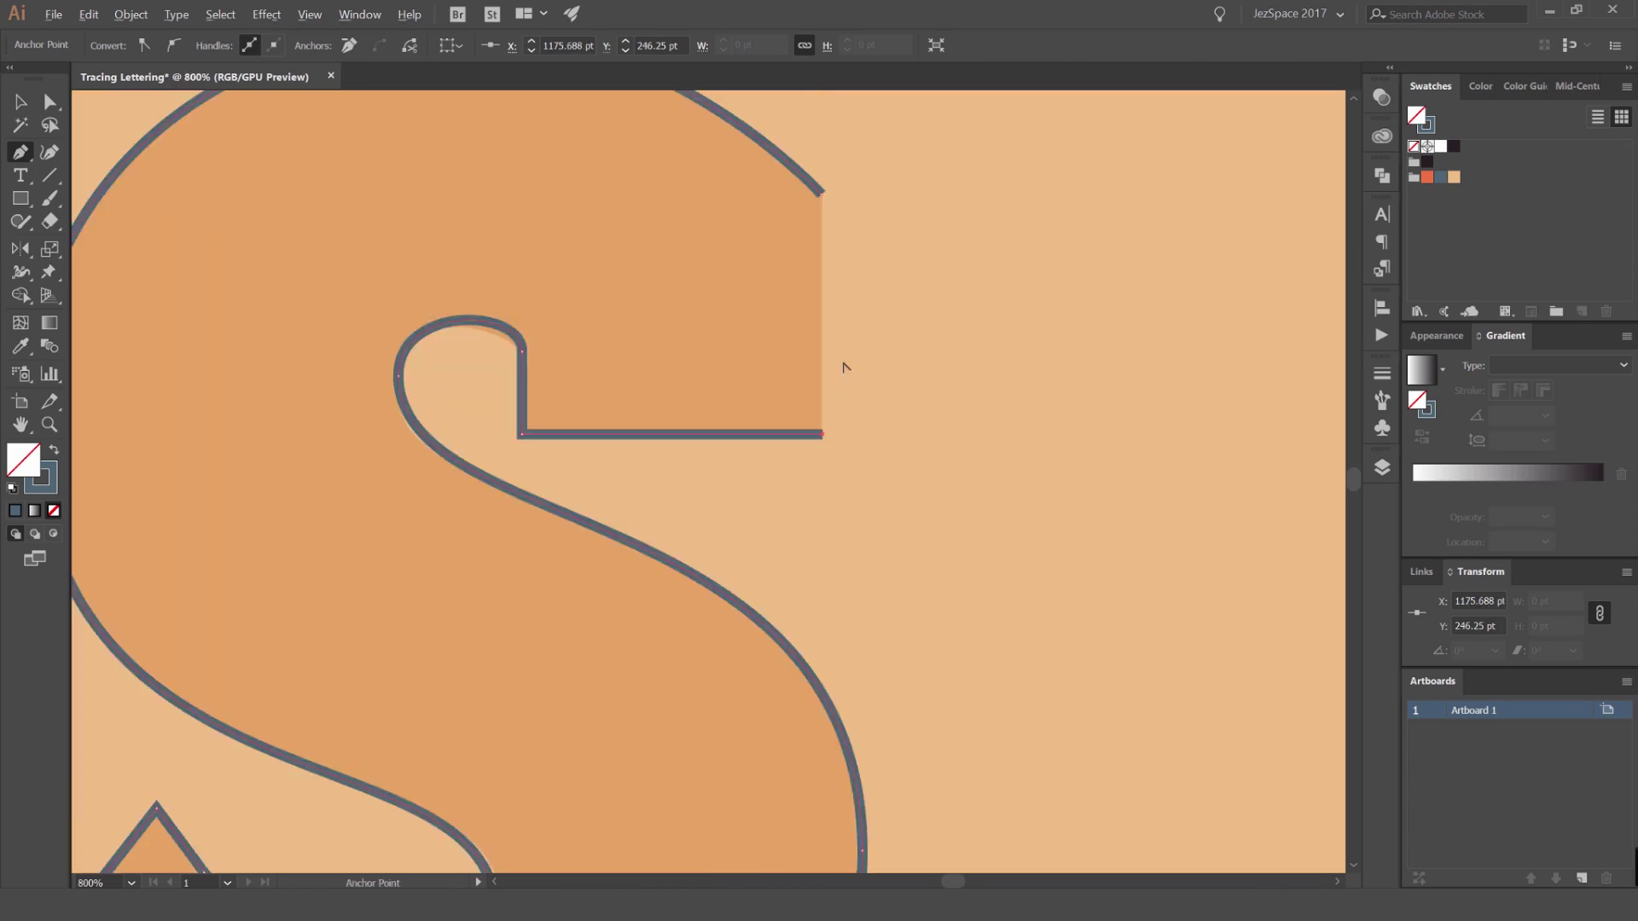
pyautogui.click(824, 194)
# Deselect the closed path and examine how closely it follows the whole S outline
pyautogui.press('v')
pyautogui.scroll(-5, 951, 260)
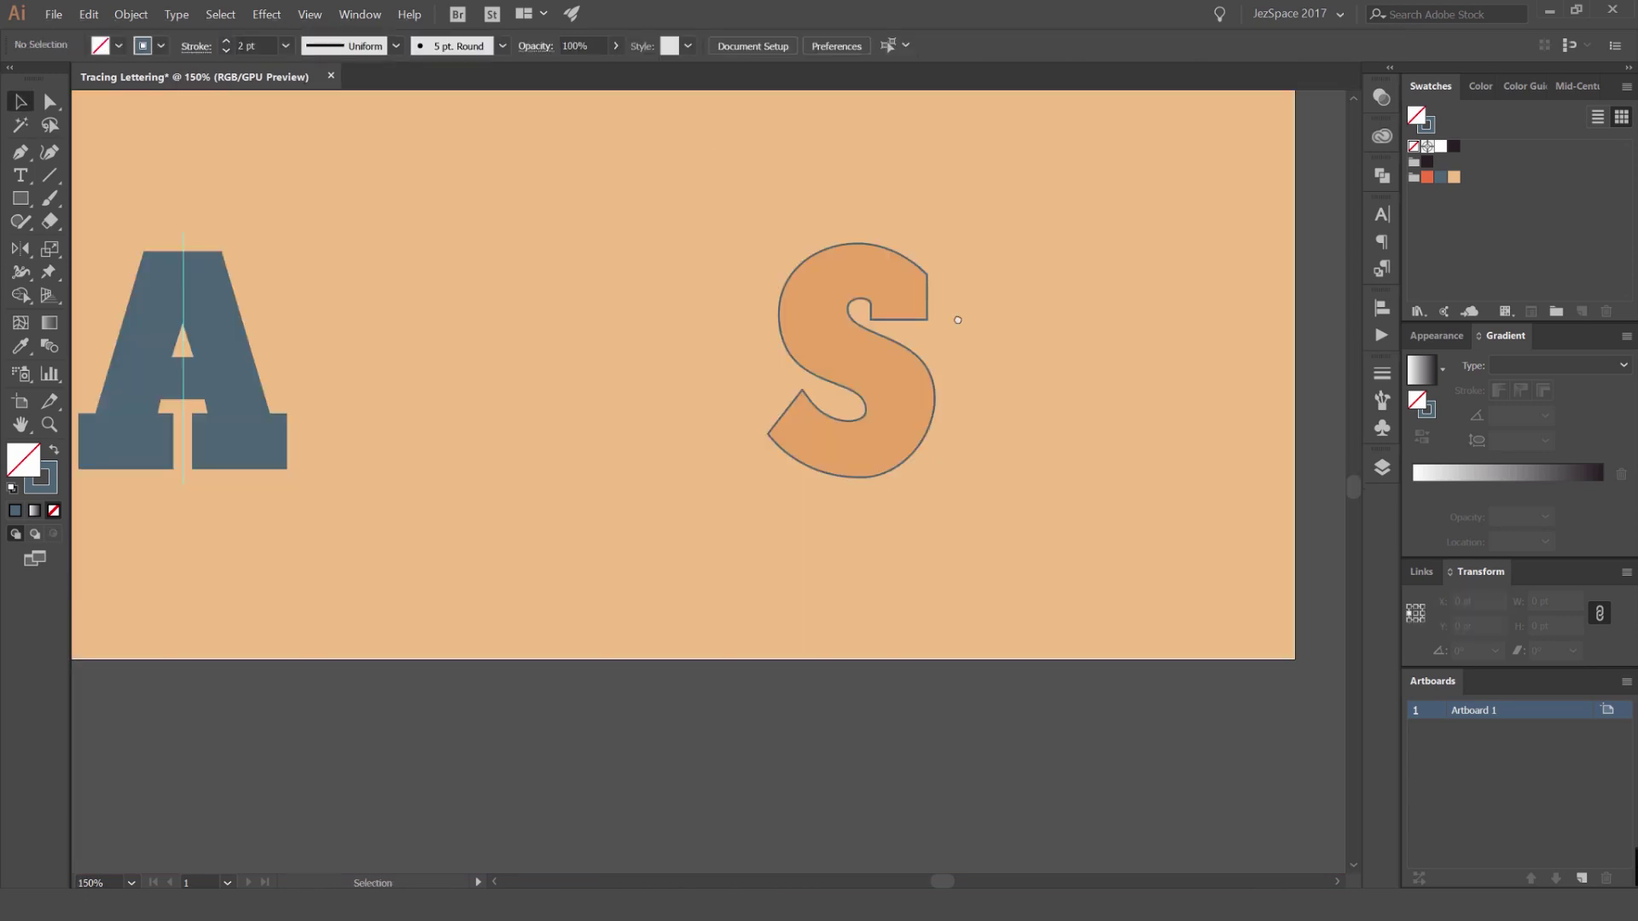
pyautogui.hscroll(3, 987, 322)
pyautogui.scroll(4, 826, 329)
pyautogui.click(1118, 501)
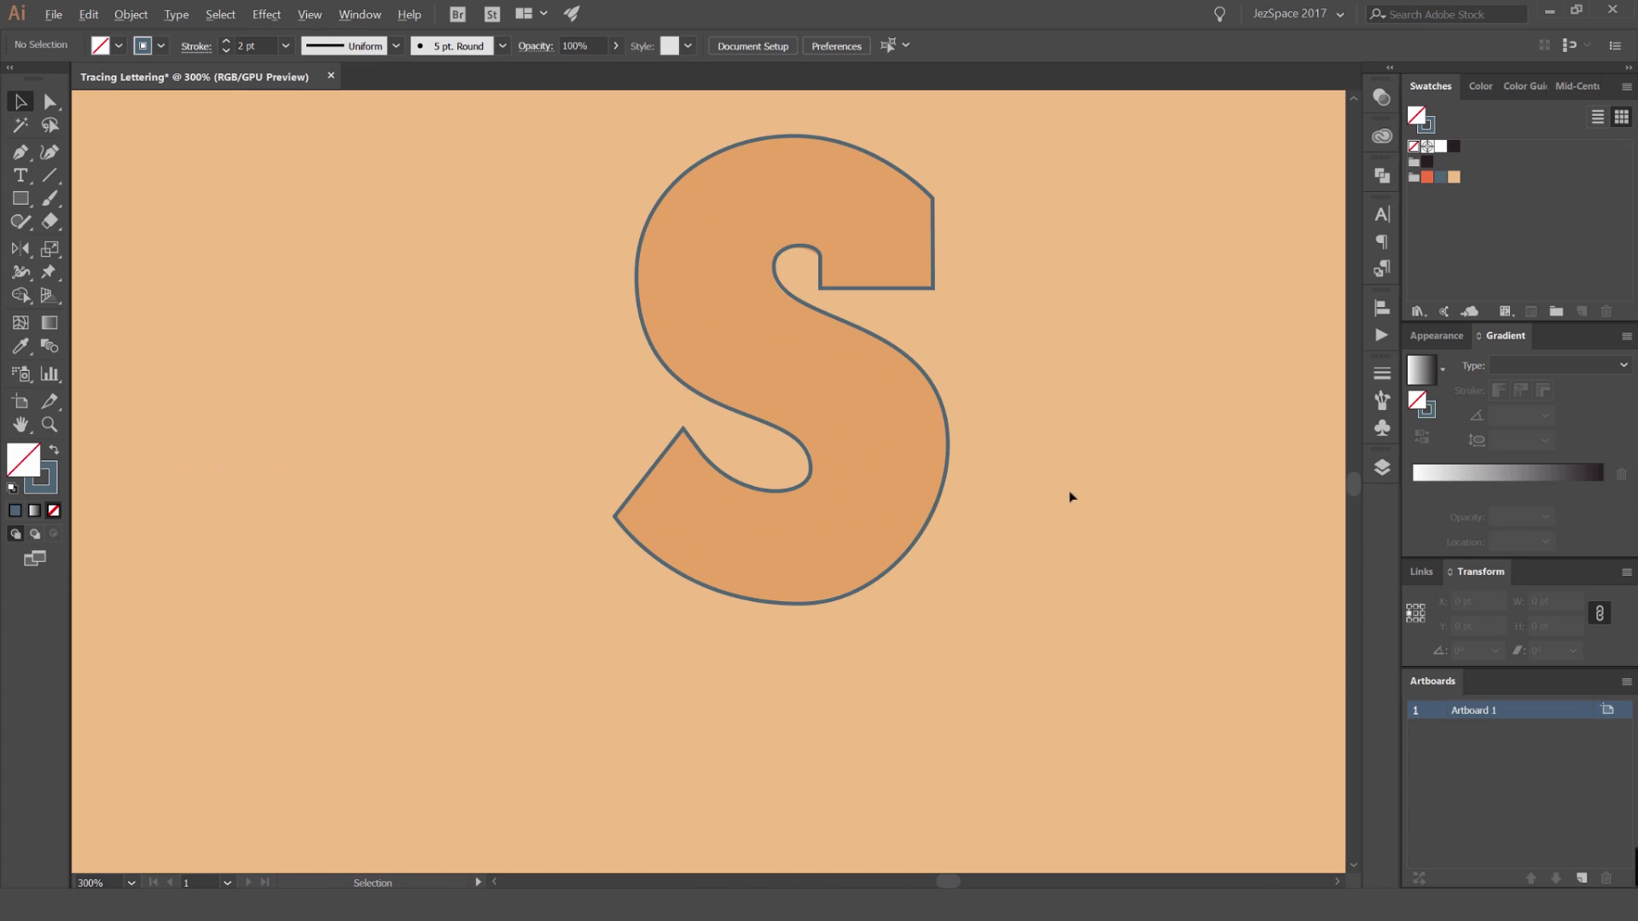
pyautogui.scroll(-2, 709, 369)
pyautogui.scroll(1, 751, 371)
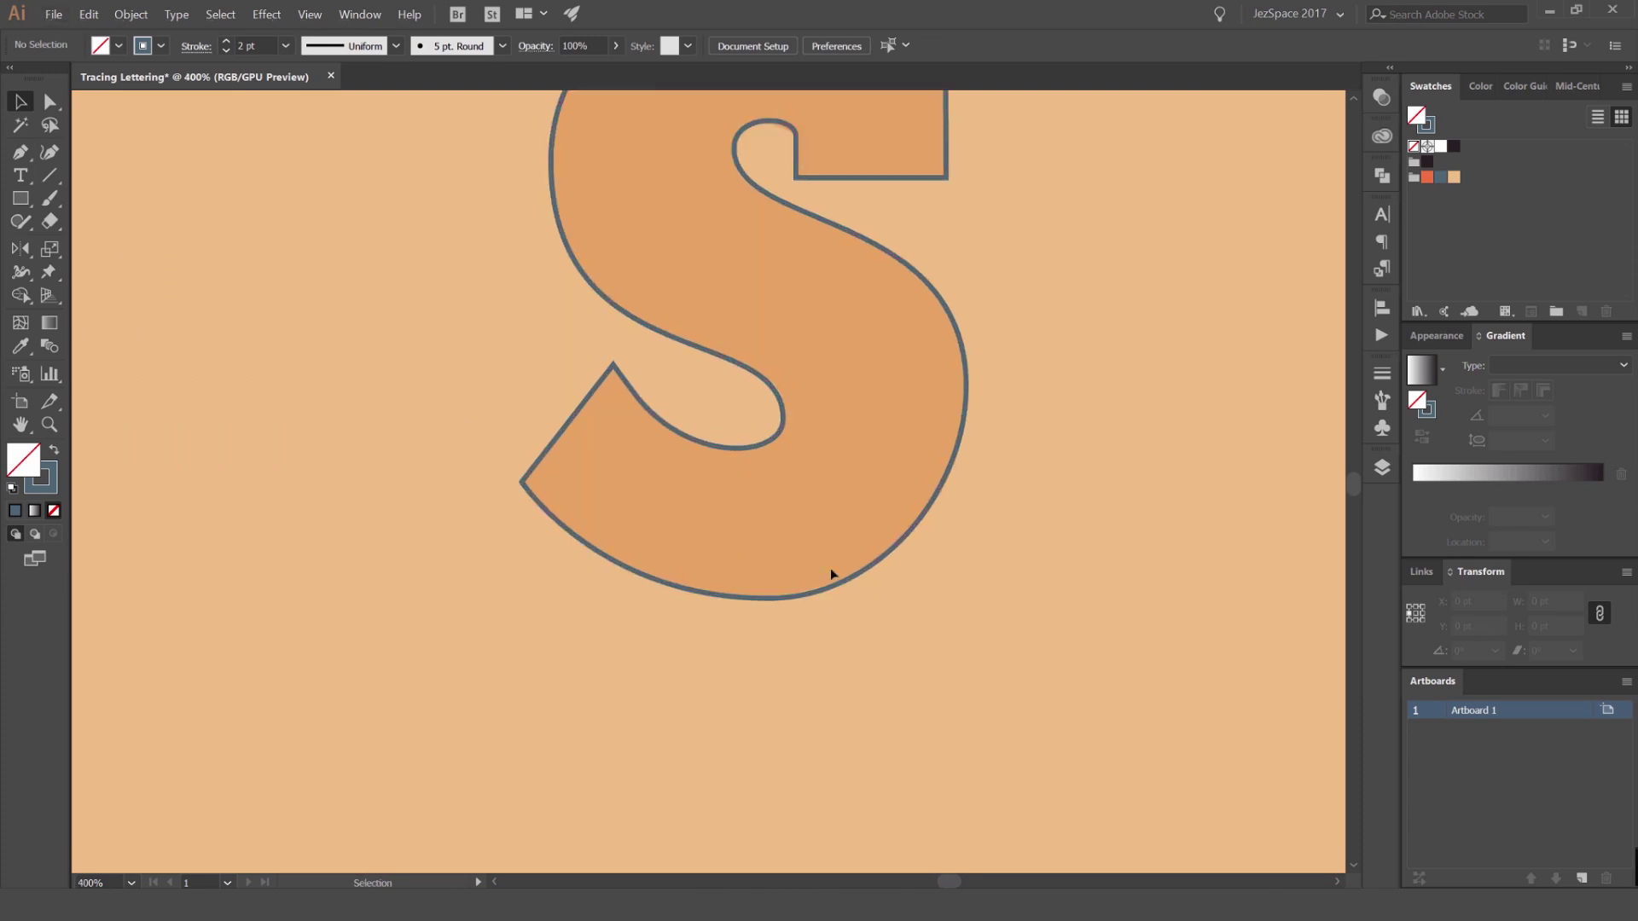
pyautogui.scroll(1, 829, 636)
# Select the inner anchor of the S's lower opening, X 1112 pt, Y 340.333 pt, and refit its upper vertical handle
pyautogui.click(741, 582)
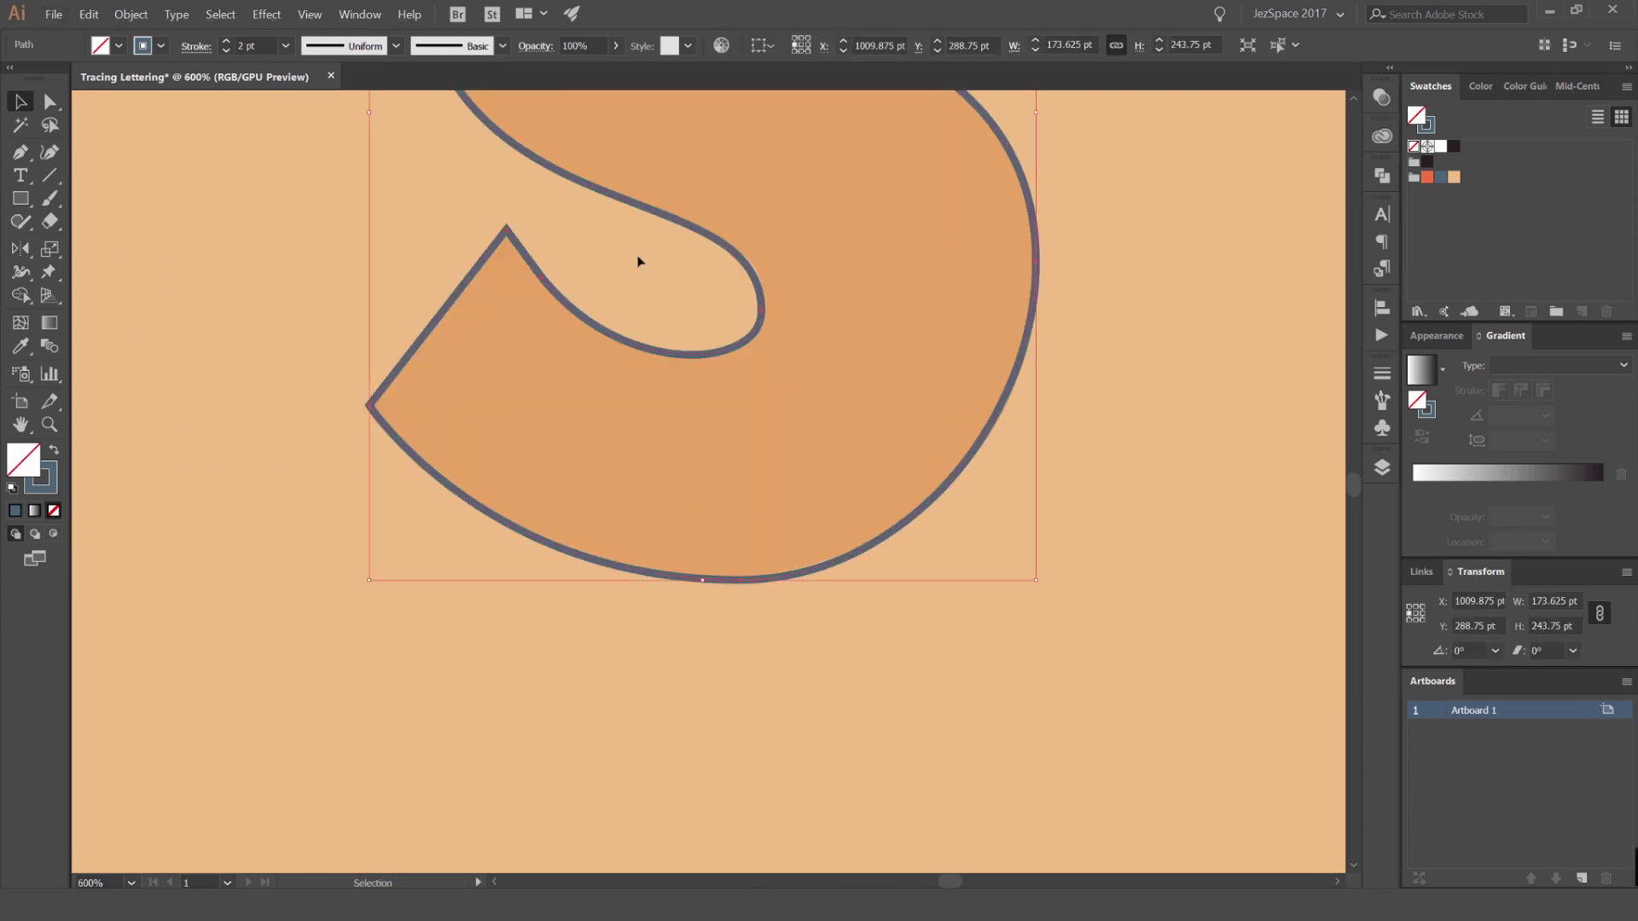
pyautogui.scroll(2, 560, 278)
pyautogui.press('a')
pyautogui.click(977, 336)
pyautogui.moveTo(984, 230); pyautogui.dragTo(875, 371)
pyautogui.moveTo(865, 194); pyautogui.dragTo(862, 185)
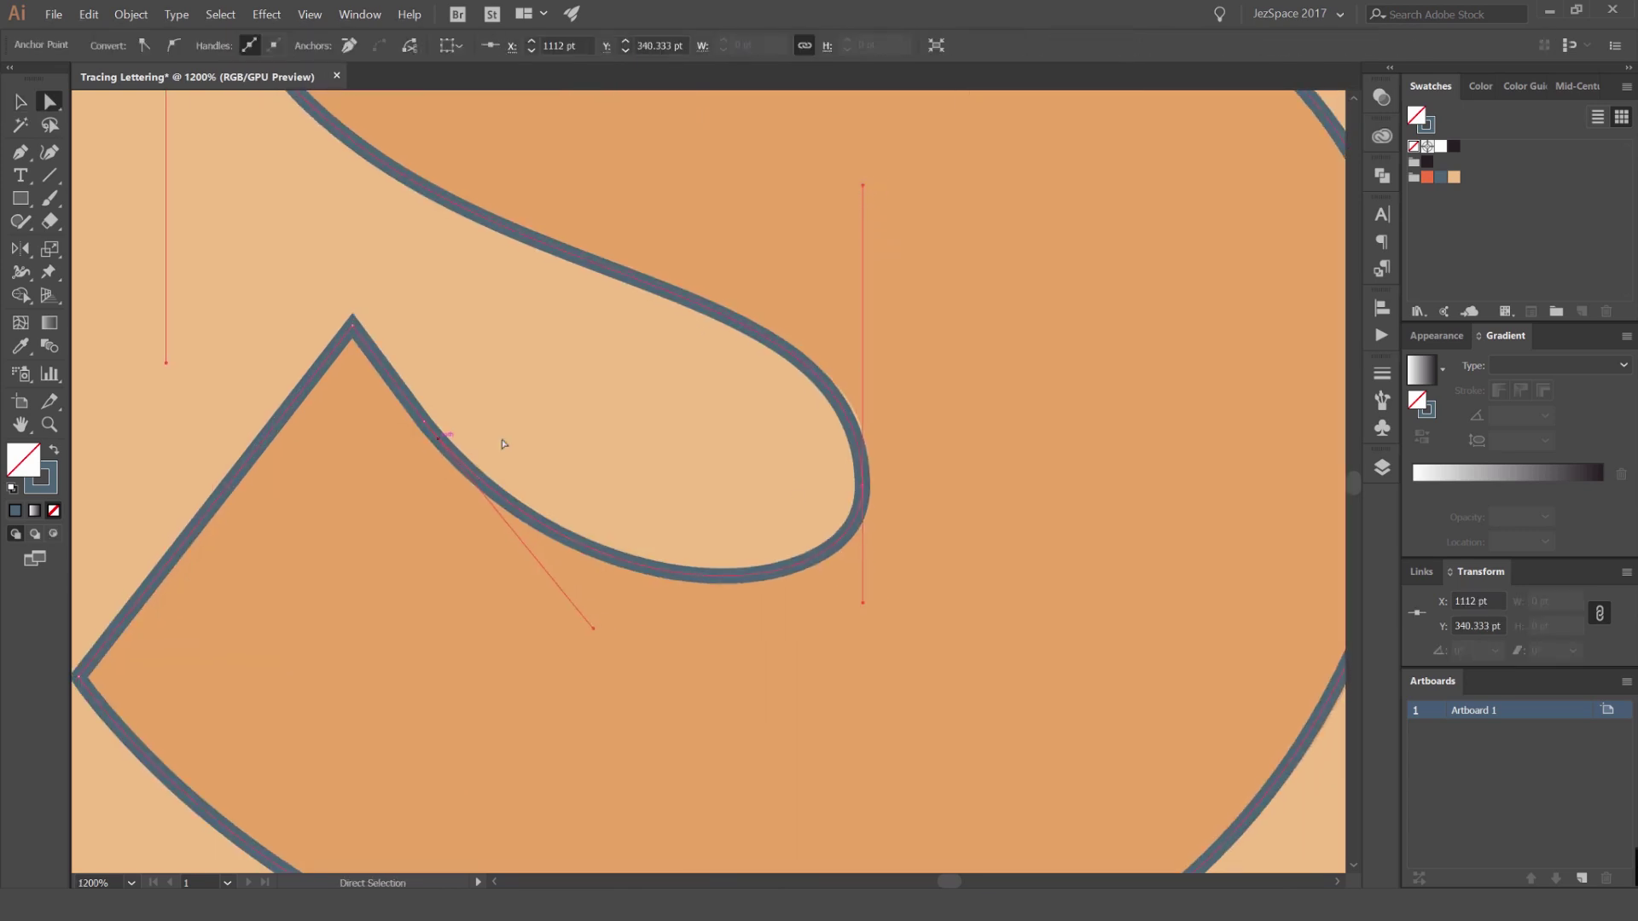
# Lengthen the bottom extreme anchor's right handle horizontally, nudge the anchor left to X 1105.125 pt, and deselect the path
pyautogui.scroll(-2, 674, 299)
pyautogui.moveTo(765, 499); pyautogui.dragTo(685, 279)
pyautogui.moveTo(751, 545); pyautogui.dragTo(636, 480)
pyautogui.moveTo(826, 499); pyautogui.dragTo(856, 500)
pyautogui.click(723, 538)
pyautogui.moveTo(723, 538); pyautogui.dragTo(612, 485)
pyautogui.press('Left')
pyautogui.click(732, 540)
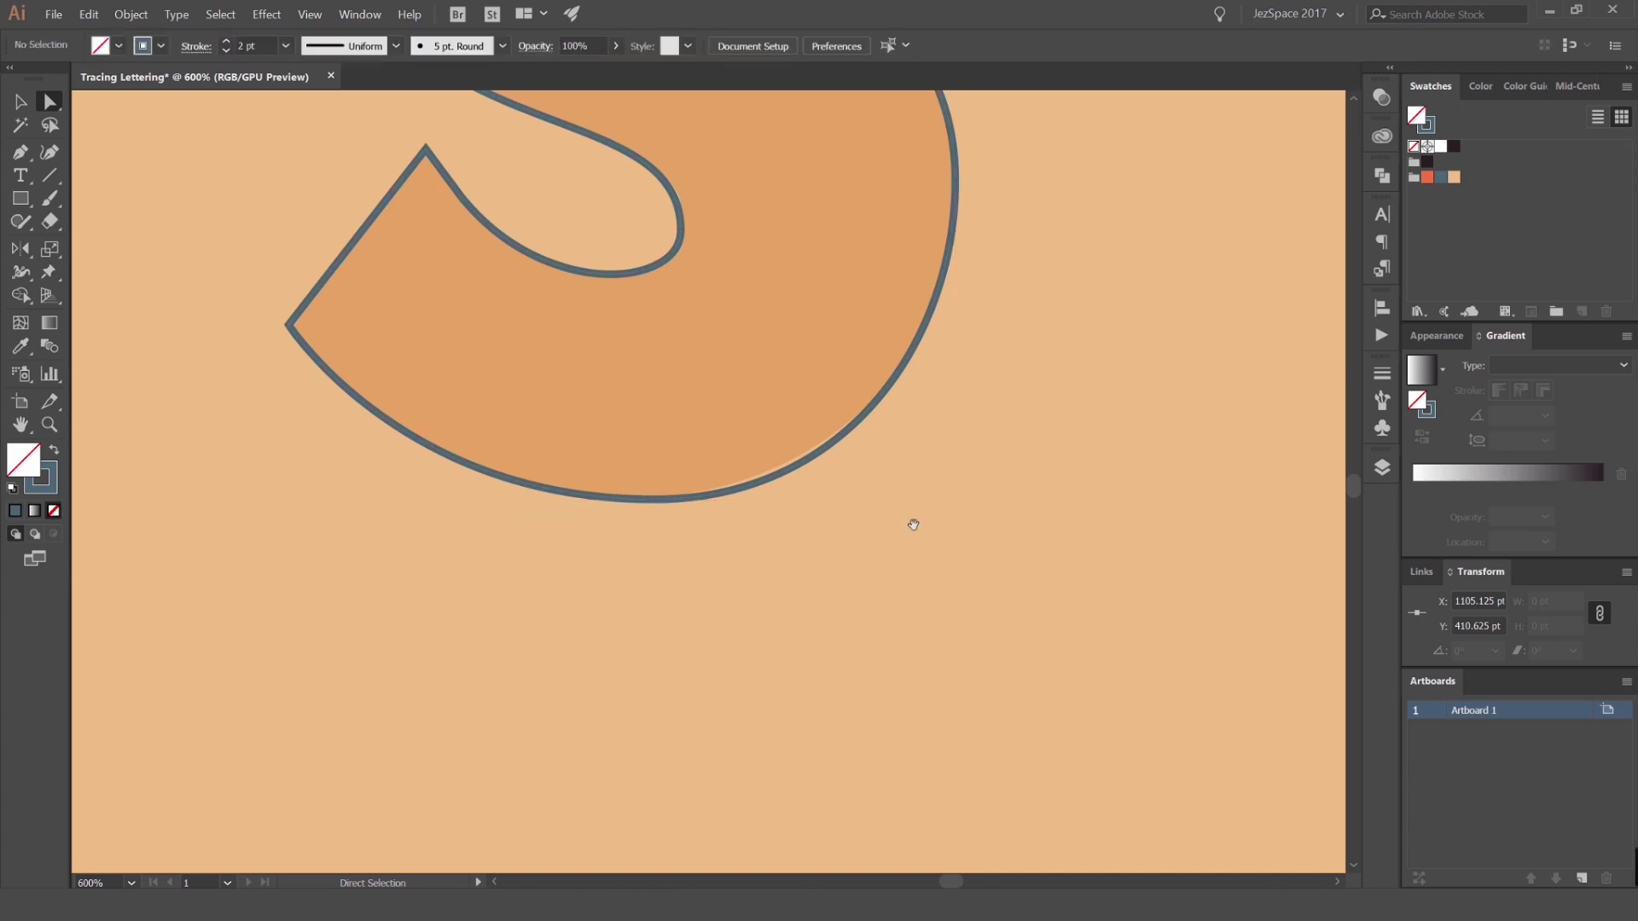
# Move the S's right extreme anchor down to Y 330.667 pt, lengthen its lower vertical handle, and deselect the path
pyautogui.moveTo(914, 524); pyautogui.dragTo(762, 760)
pyautogui.moveTo(867, 355); pyautogui.dragTo(758, 465)
pyautogui.press('Down')
pyautogui.moveTo(804, 583); pyautogui.dragTo(804, 602)
pyautogui.moveTo(834, 416); pyautogui.dragTo(866, 564)
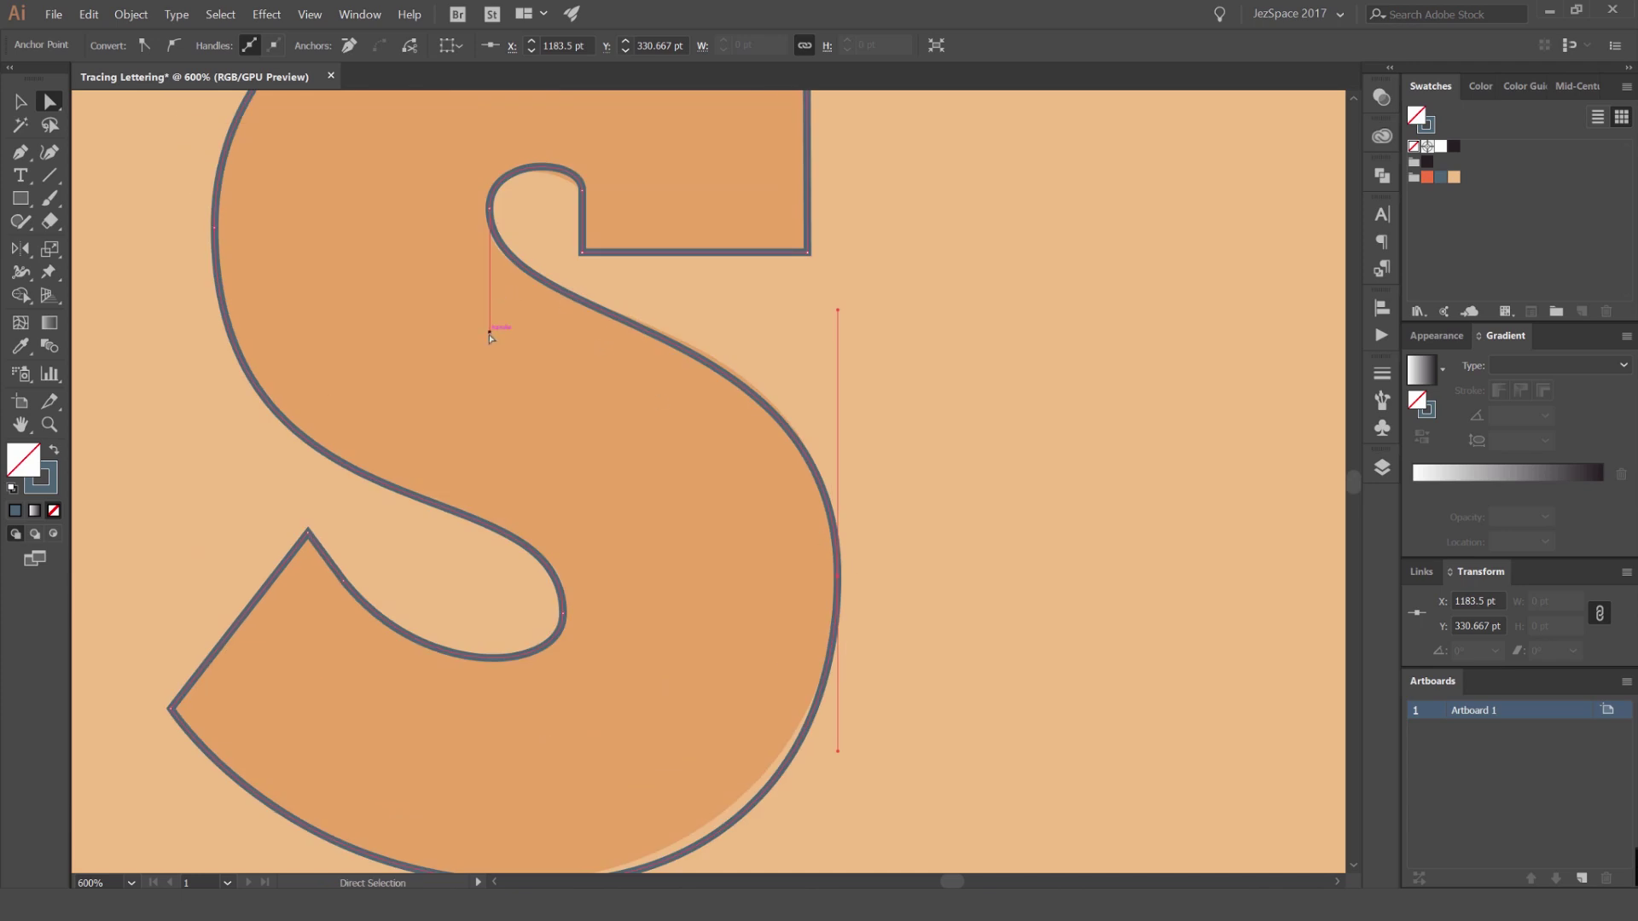
pyautogui.click(938, 320)
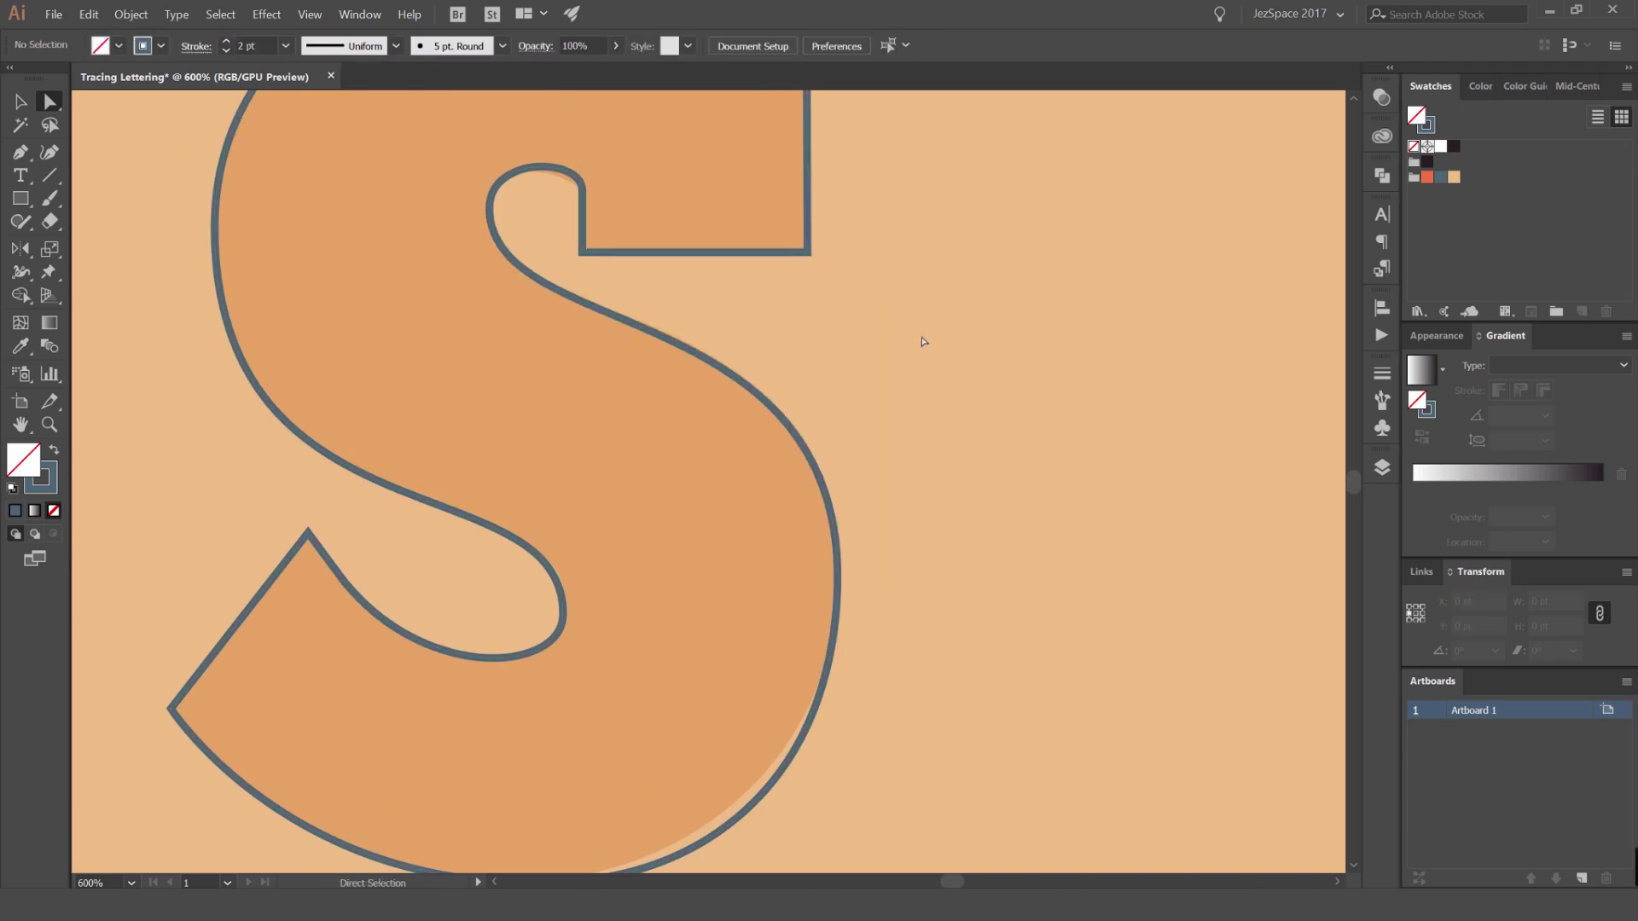
# Fit the upper counter's top curve to the outline by adjusting the upper handles of its left and right anchors
pyautogui.hotkey('ctrl', '0')
pyautogui.scroll(5, 819, 227)
pyautogui.click(783, 309)
pyautogui.scroll(2, 783, 309)
pyautogui.moveTo(844, 222); pyautogui.dragTo(845, 209)
pyautogui.moveTo(660, 217); pyautogui.dragTo(660, 232)
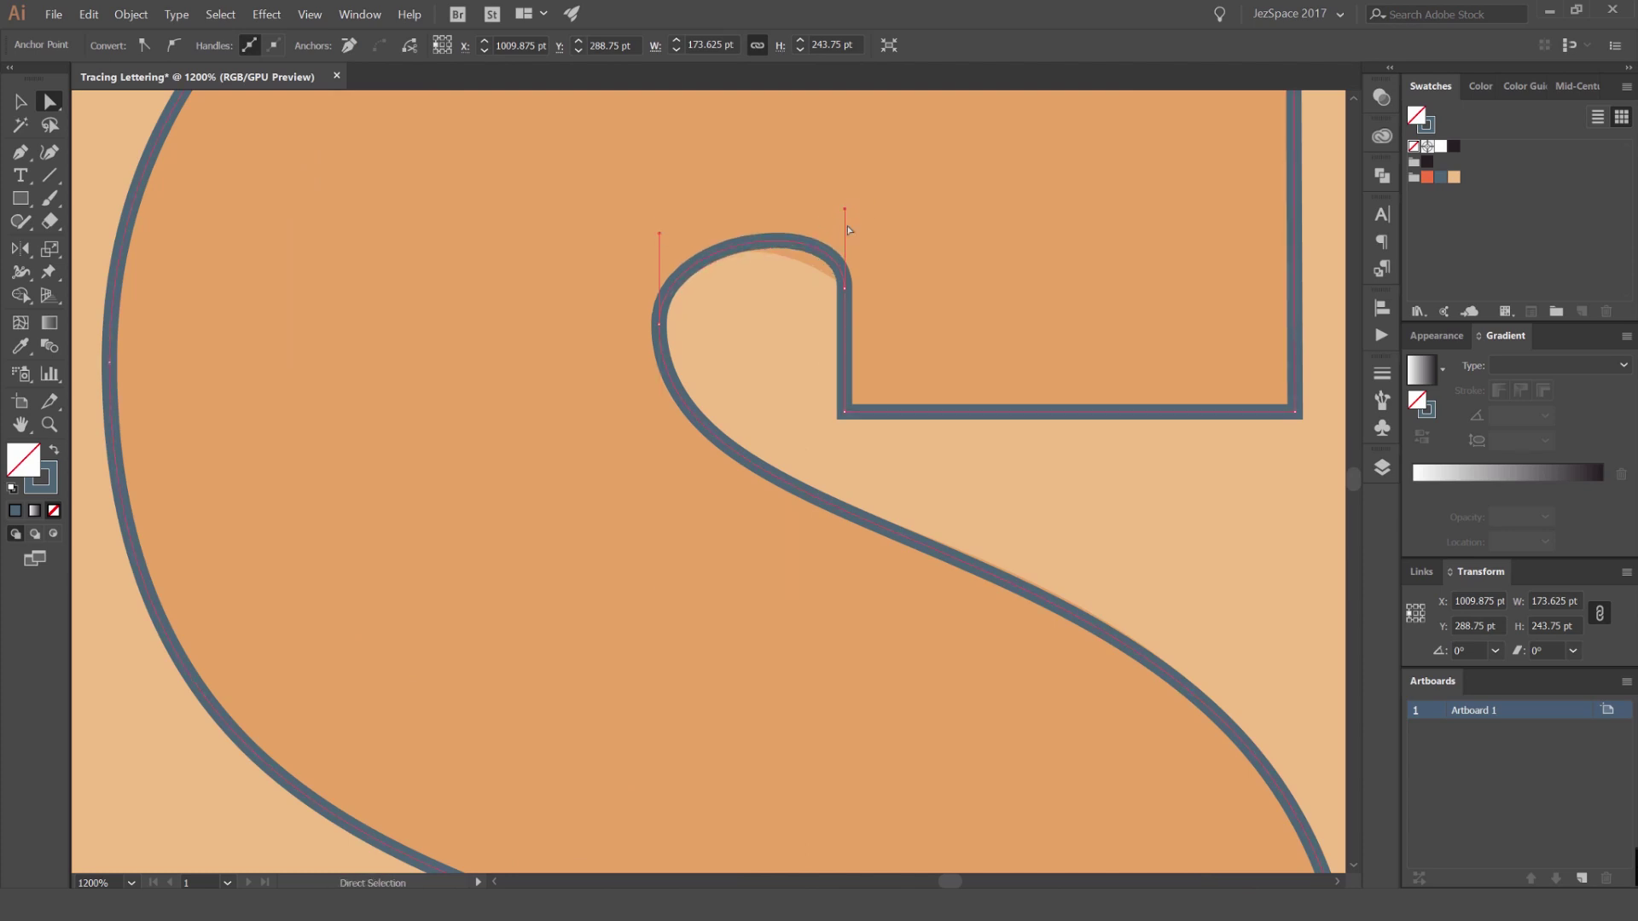
pyautogui.click(995, 227)
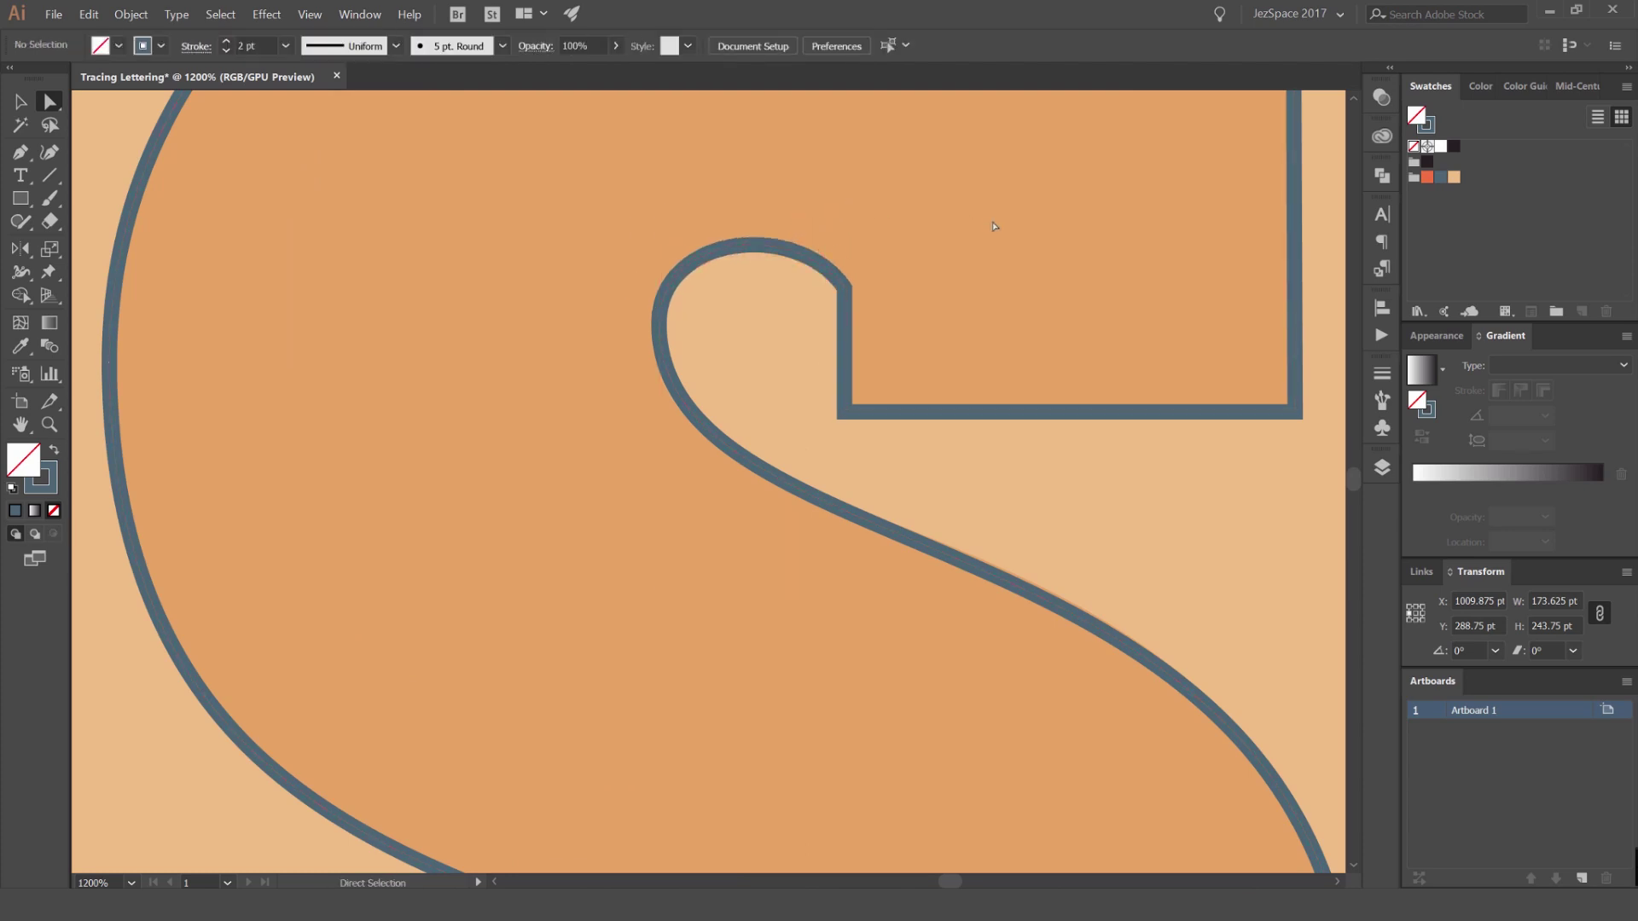
# Examine the refined S path against the original letter, both close up and as a whole
pyautogui.scroll(-1, 997, 227)
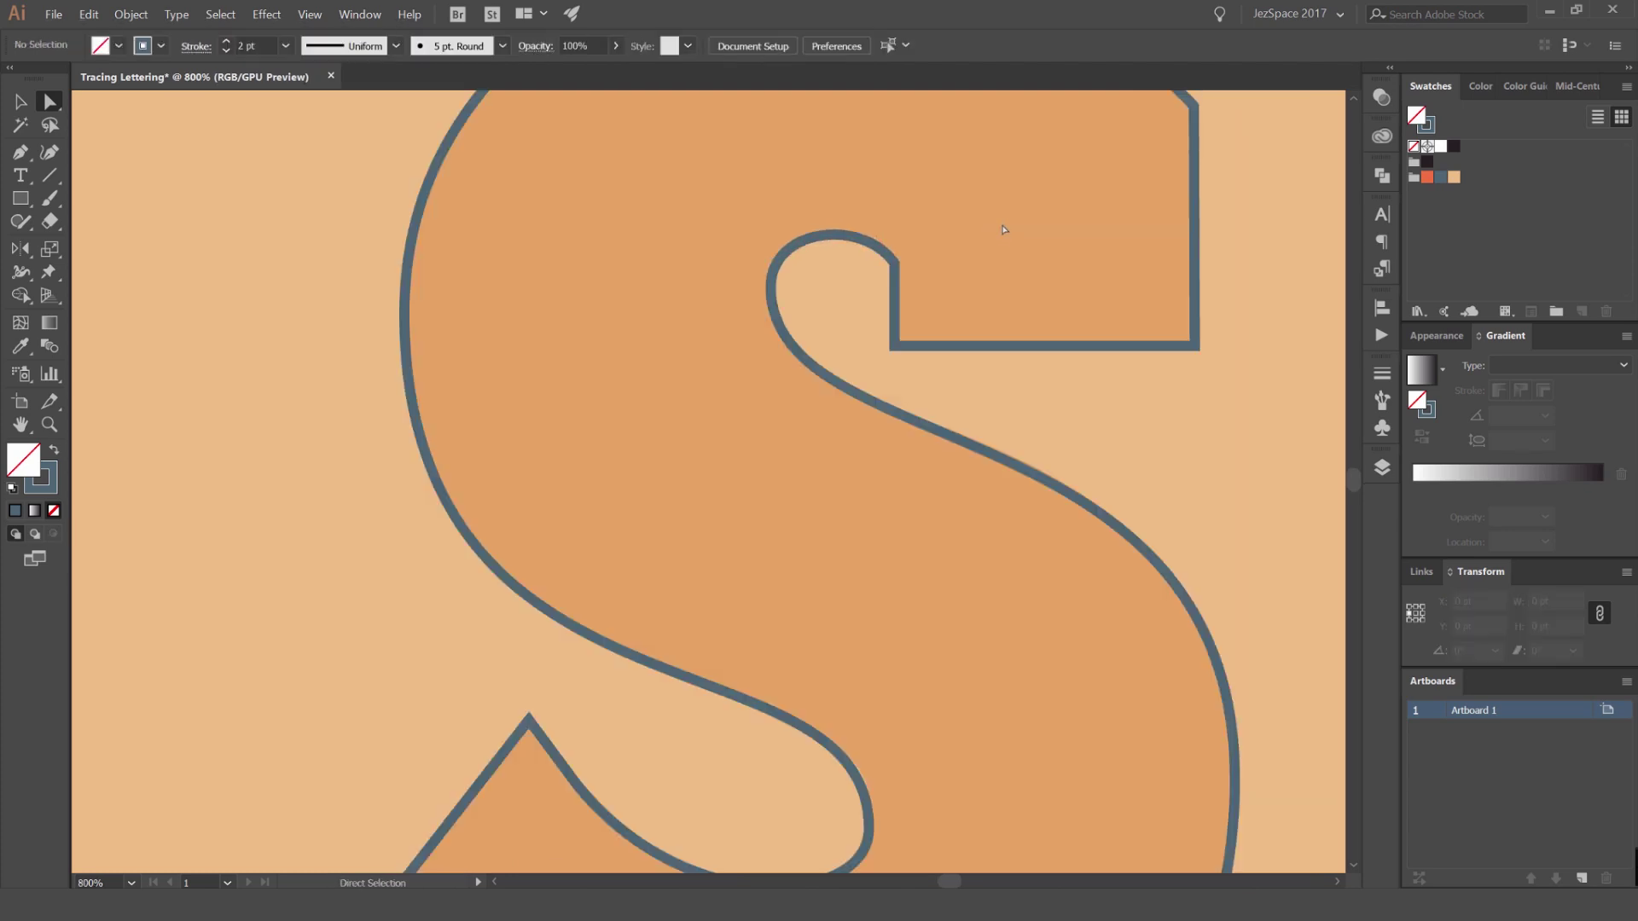
pyautogui.hotkey('ctrl', 'shift', 'z')
pyautogui.click(1286, 223)
pyautogui.scroll(-3, 985, 282)
pyautogui.hotkey('ctrl', 'shift', 'z')
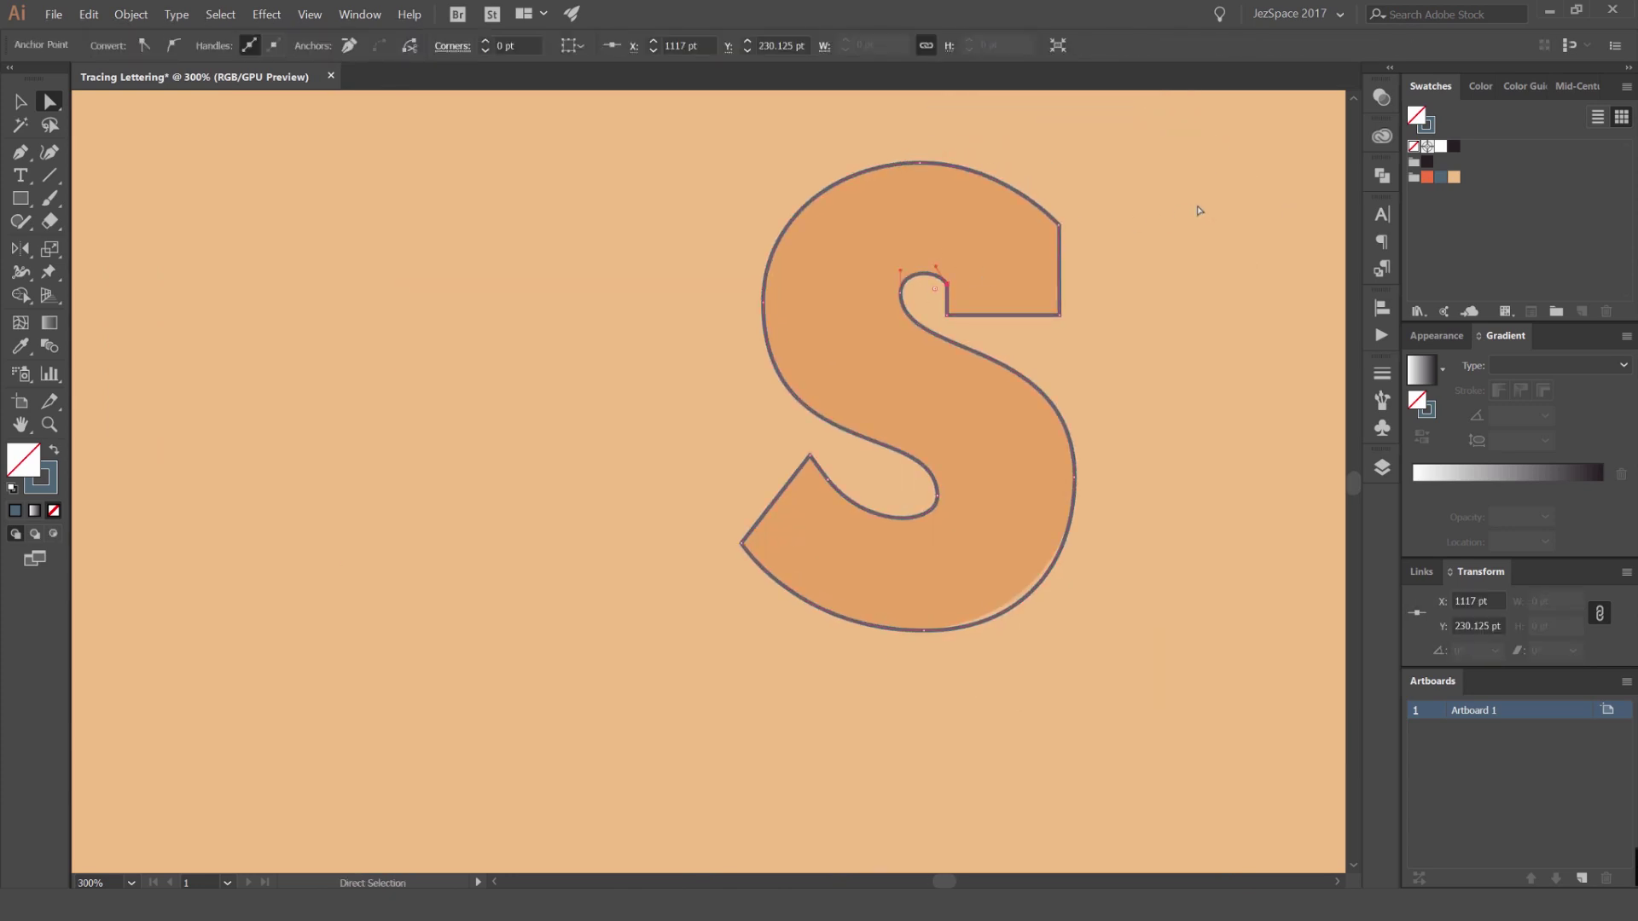
pyautogui.press('v')
pyautogui.moveTo(1097, 208); pyautogui.dragTo(987, 233)
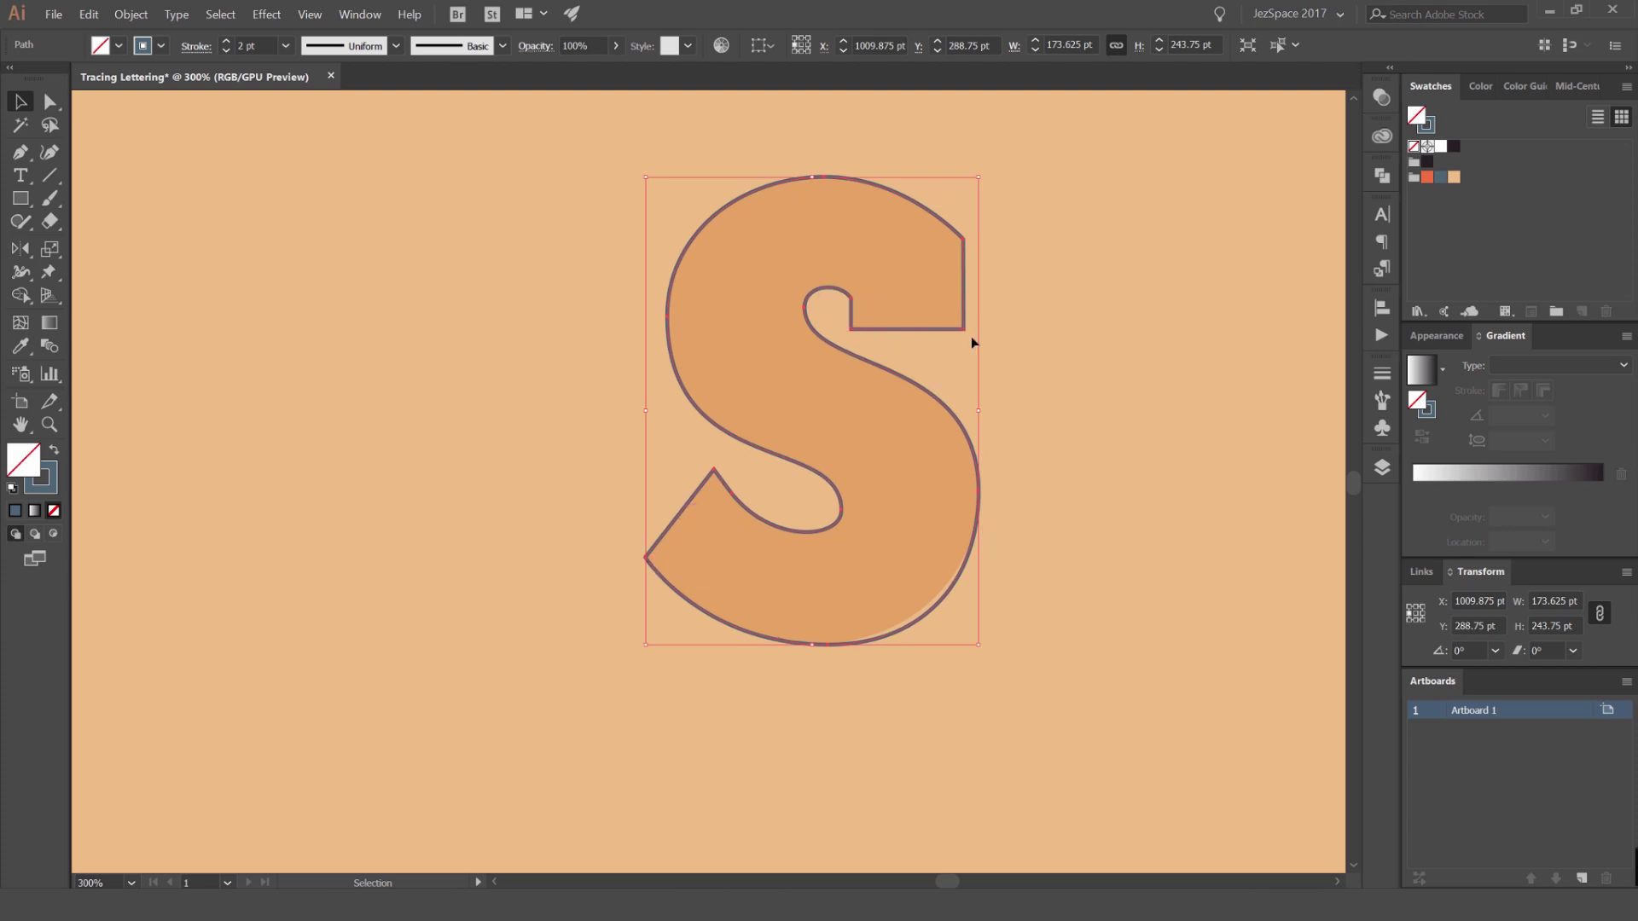
pyautogui.moveTo(971, 194); pyautogui.dragTo(941, 242)
pyautogui.scroll(-3, 1032, 298)
pyautogui.scroll(2, 1029, 289)
pyautogui.moveTo(1084, 299); pyautogui.dragTo(911, 287)
pyautogui.click(888, 268)
# Select the traced S and swap its fill and stroke so the blue becomes the fill
pyautogui.click(700, 331)
pyautogui.press('x')
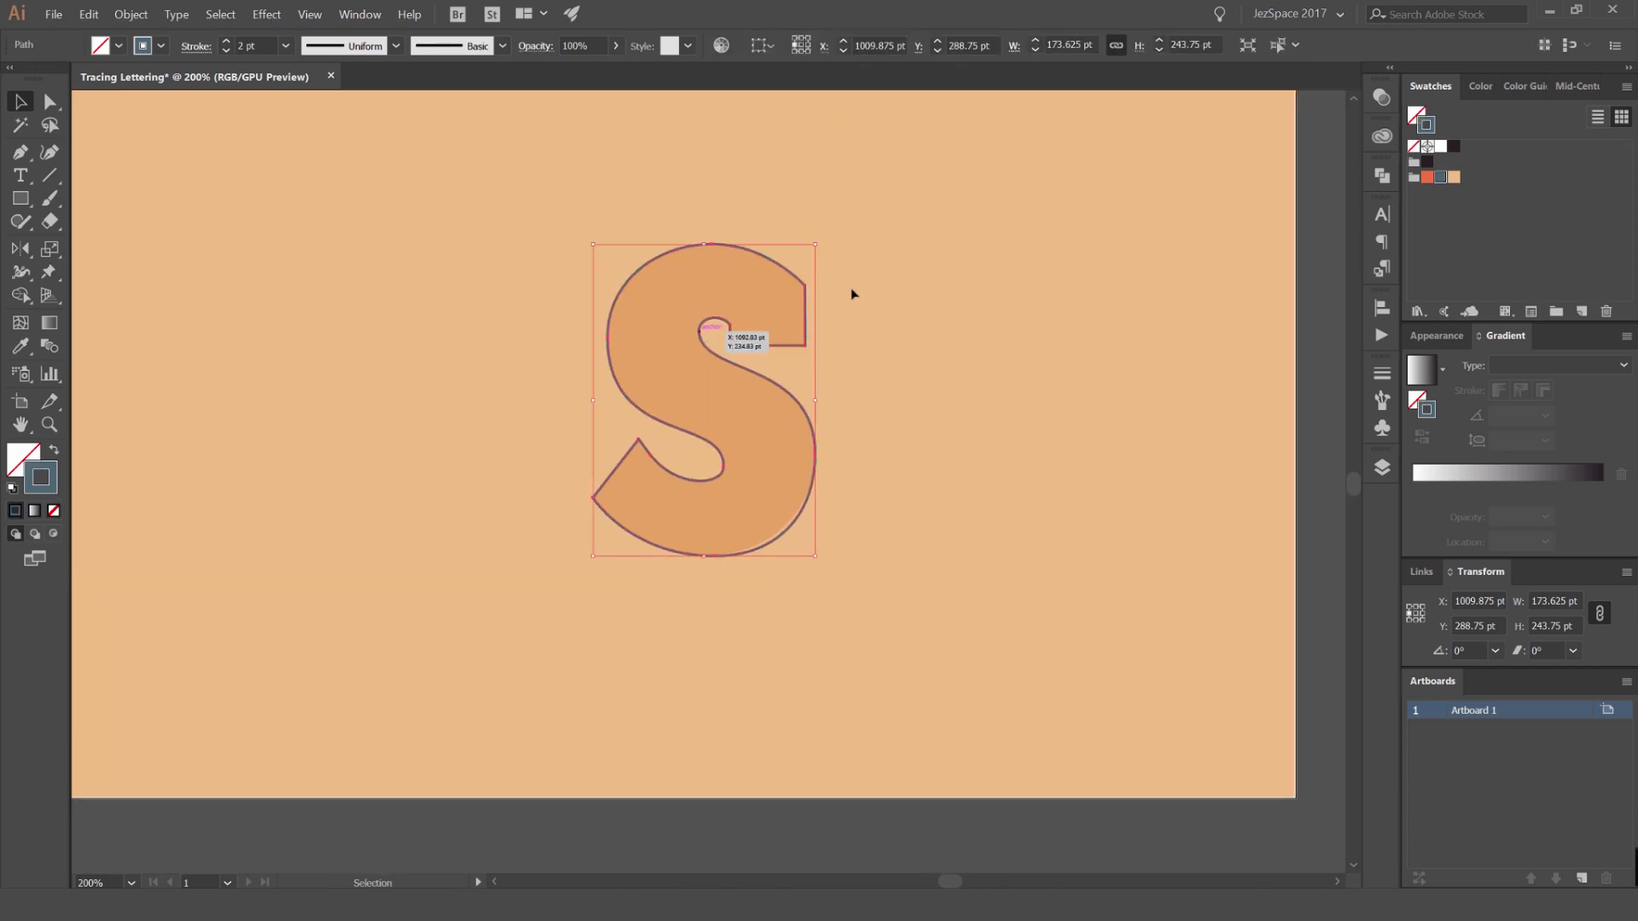
pyautogui.hotkey('shift', 'x')
pyautogui.click(1036, 259)
# Place a copy of the blue S to the right of the original and select the copy
pyautogui.moveTo(761, 311); pyautogui.dragTo(1075, 321)
pyautogui.click(1162, 254)
pyautogui.moveTo(1162, 255); pyautogui.dragTo(1067, 292)
pyautogui.click(998, 336)
pyautogui.click(1427, 178)
pyautogui.press('x')
pyautogui.hotkey('ctrl', 'z')
pyautogui.press('x')
pyautogui.click(1426, 179)
pyautogui.hotkey('ctrl', 'z')
# Fill the copied S with the red-orange swatch and deselect it
pyautogui.press('x')
pyautogui.click(1427, 179)
pyautogui.click(1109, 427)
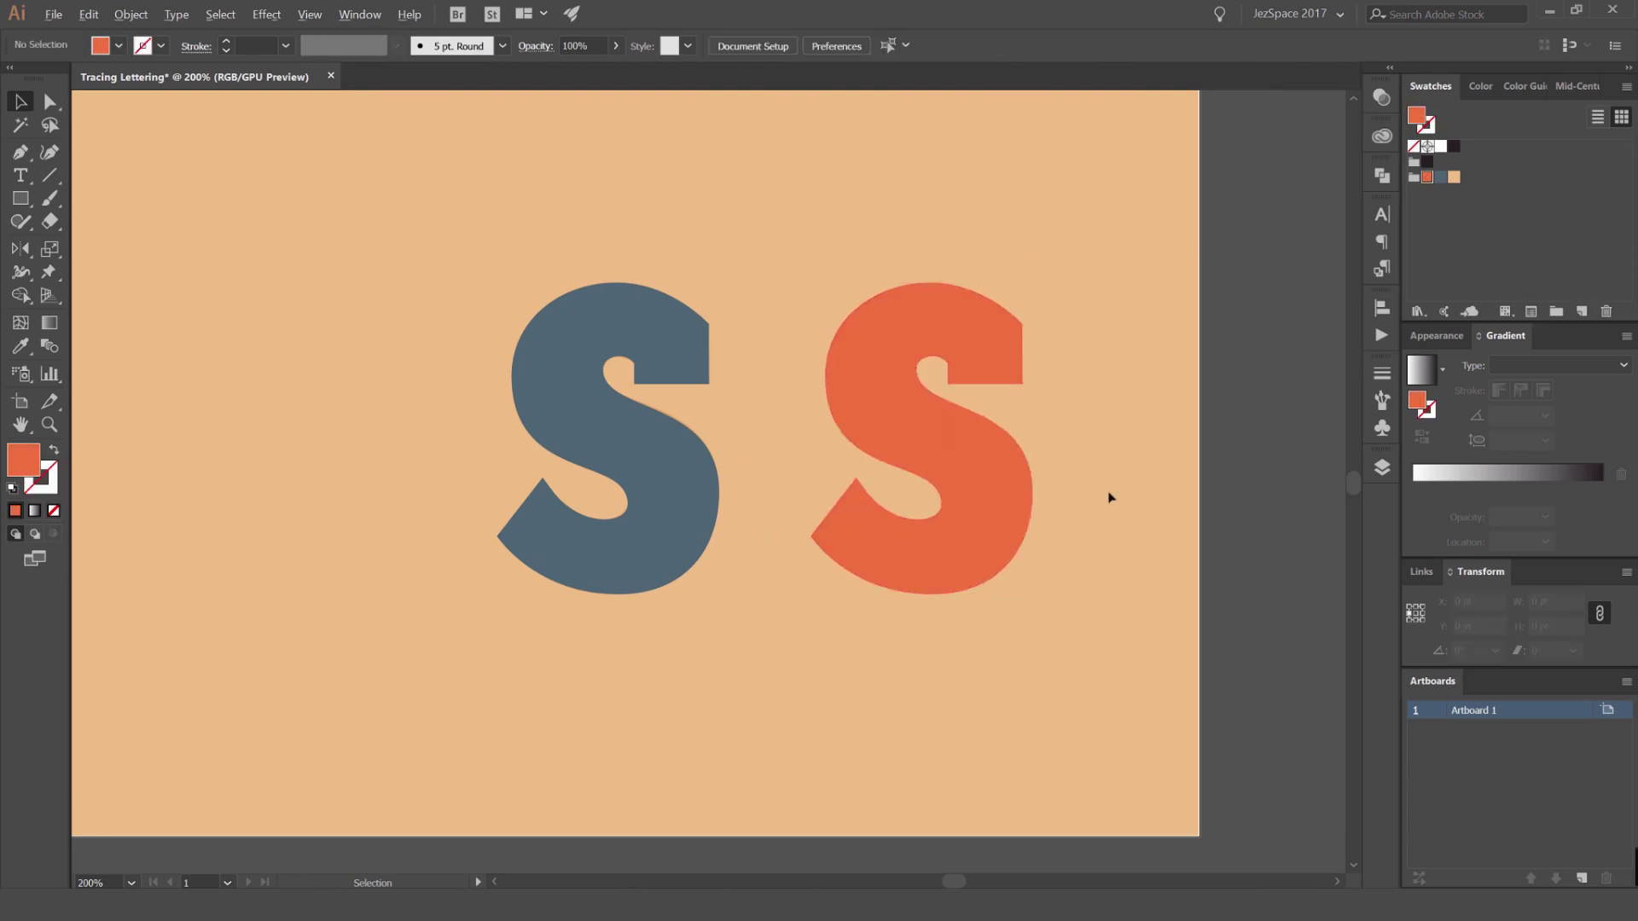
# Examine the red-orange S's outline and compare it with the blue S and the blue A
pyautogui.scroll(1, 1137, 496)
pyautogui.moveTo(961, 225); pyautogui.dragTo(912, 347)
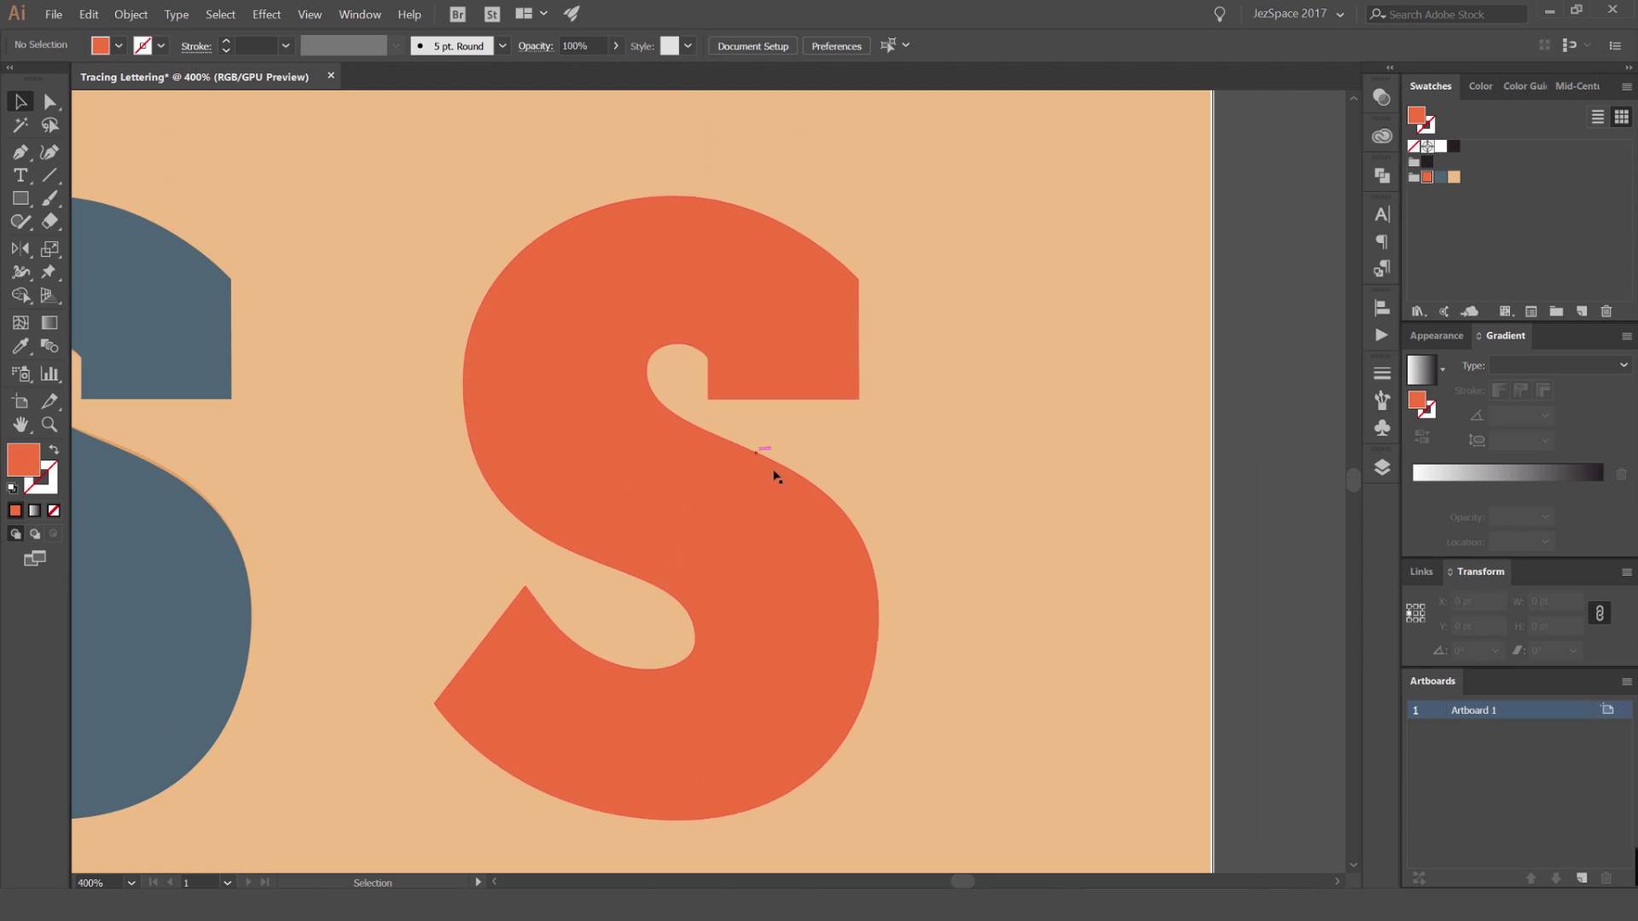
pyautogui.scroll(-3, 896, 409)
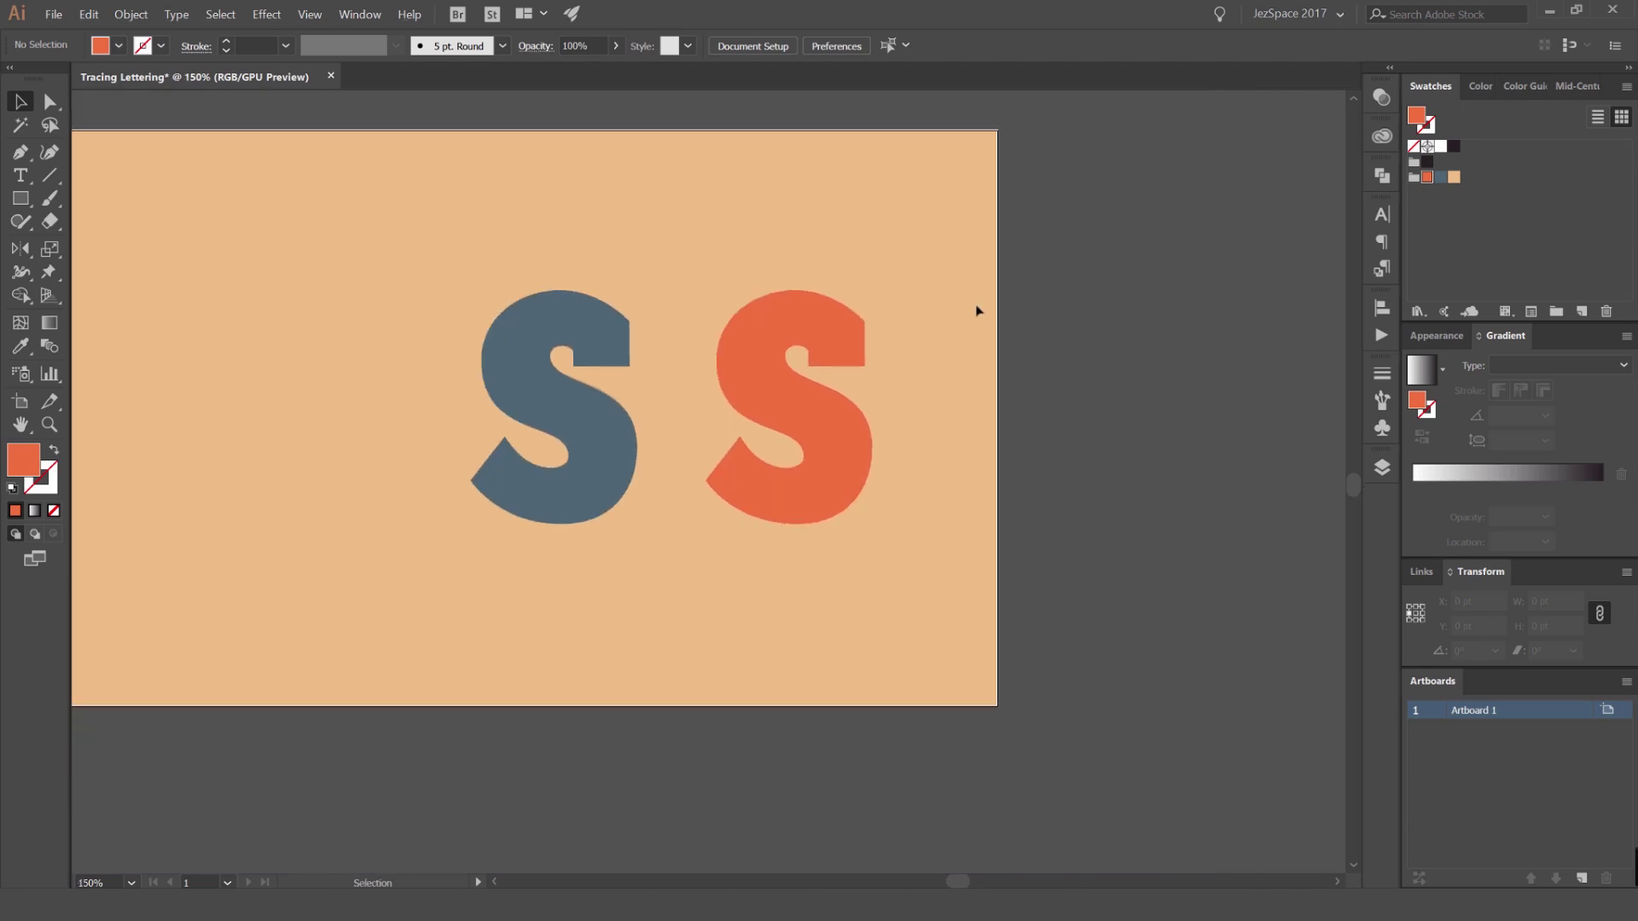
pyautogui.hscroll(-5, 849, 305)
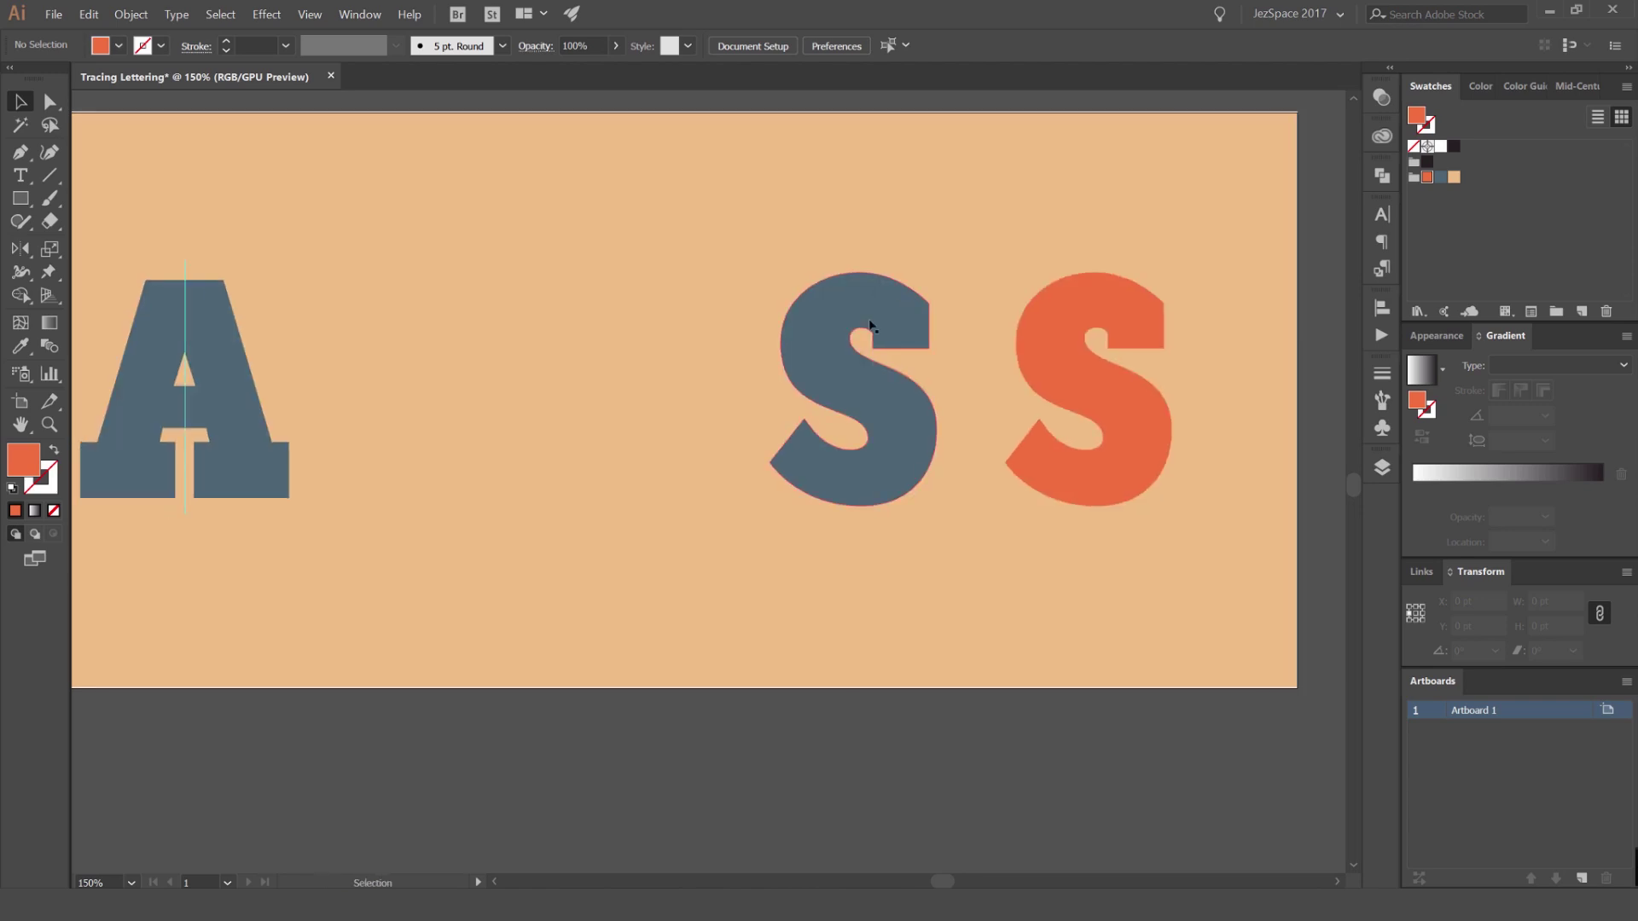
pyautogui.hscroll(-3, 848, 450)
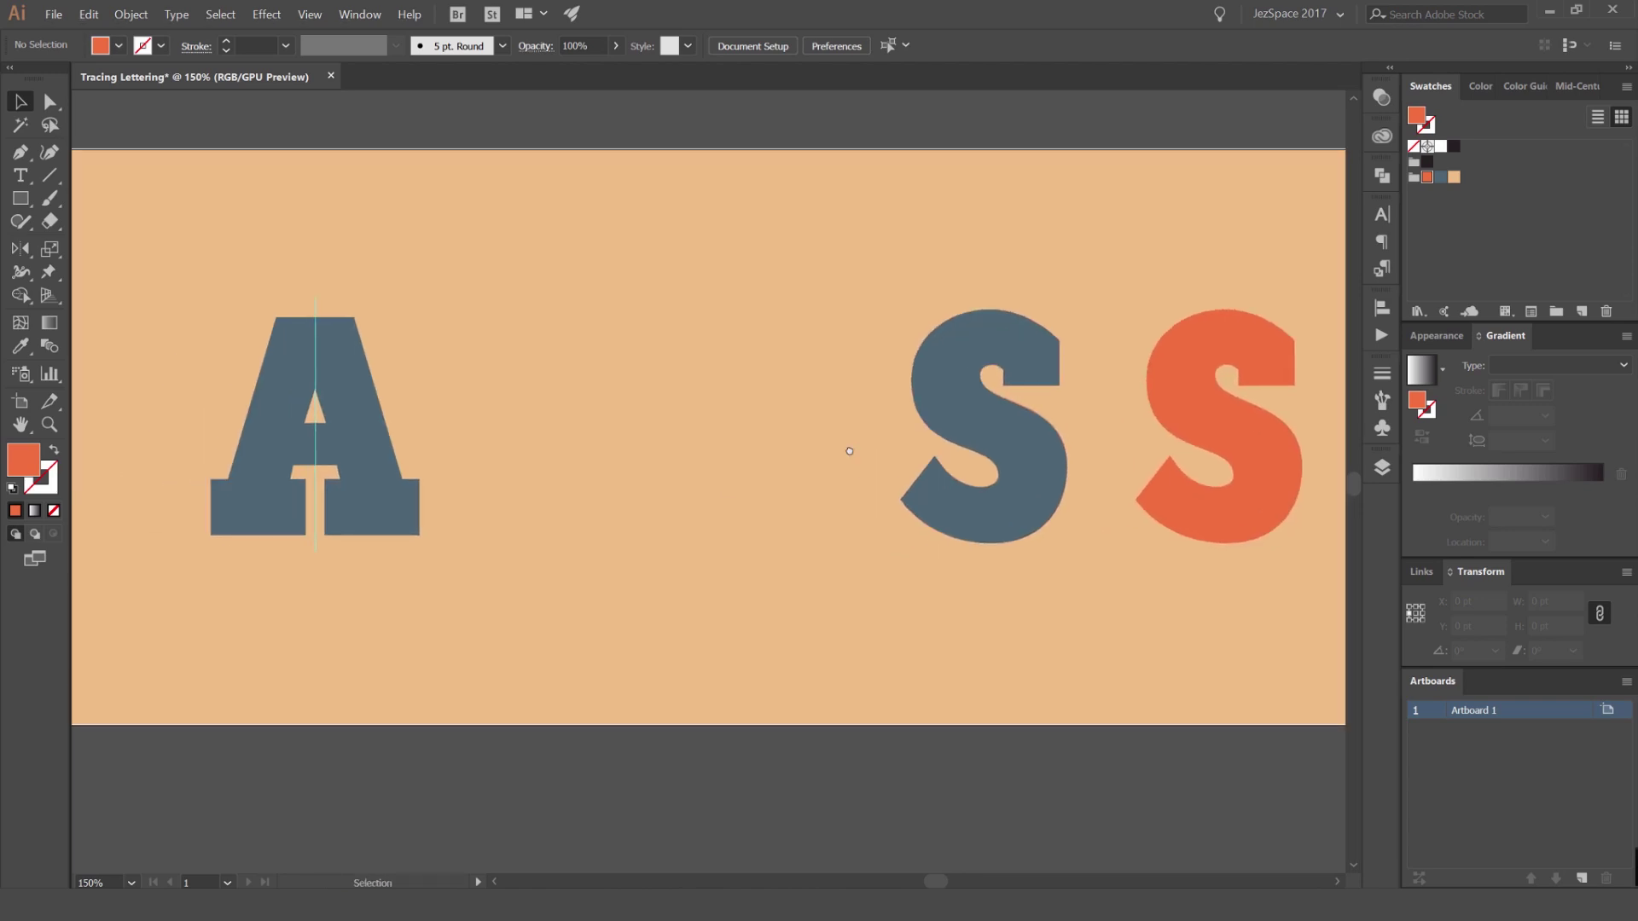